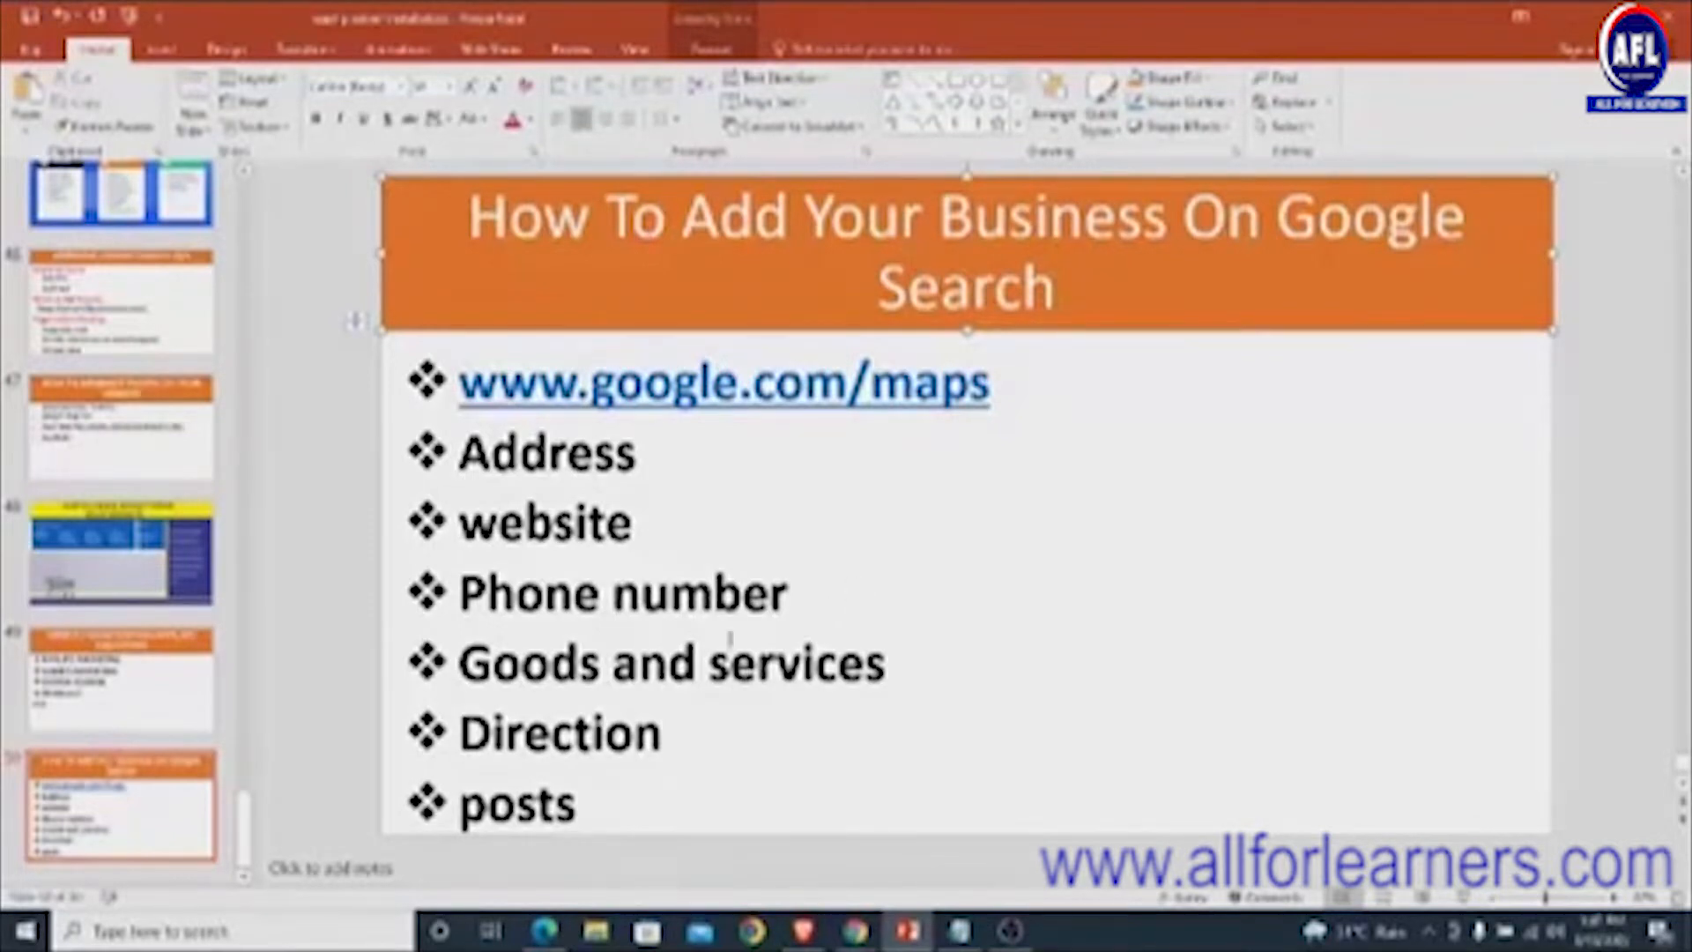
# - Highlight the profile items being explained: address, website, phone number, goods and services, directions, posts
pyautogui.doubleClick(646, 455)
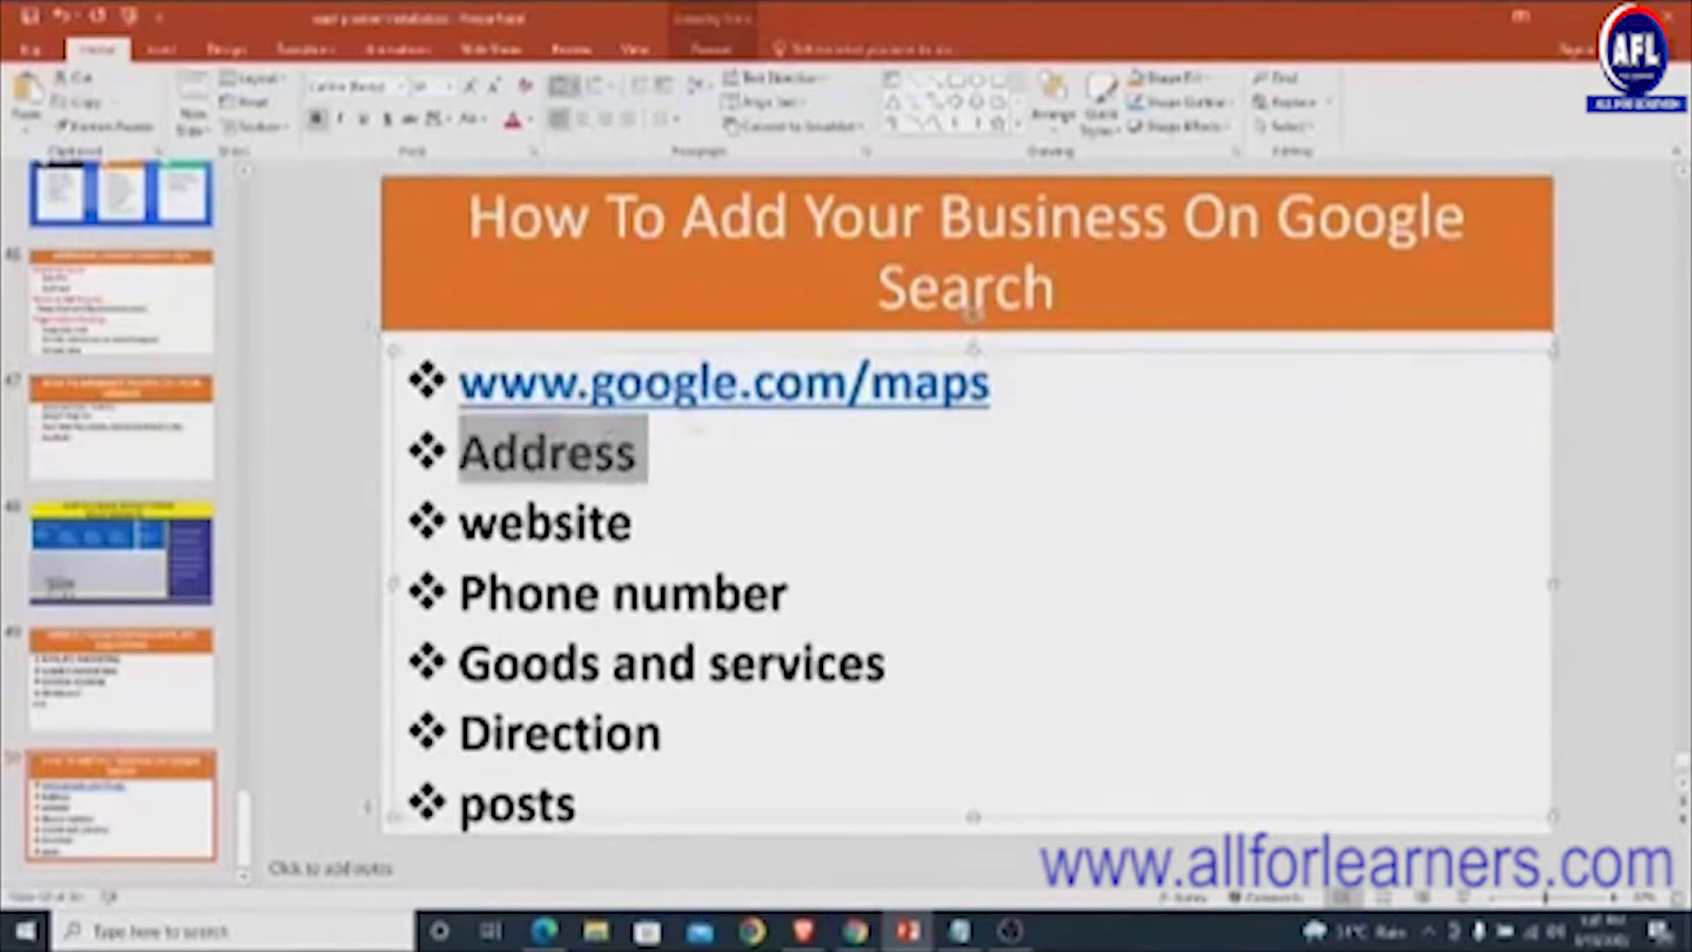
pyautogui.doubleClick(639, 528)
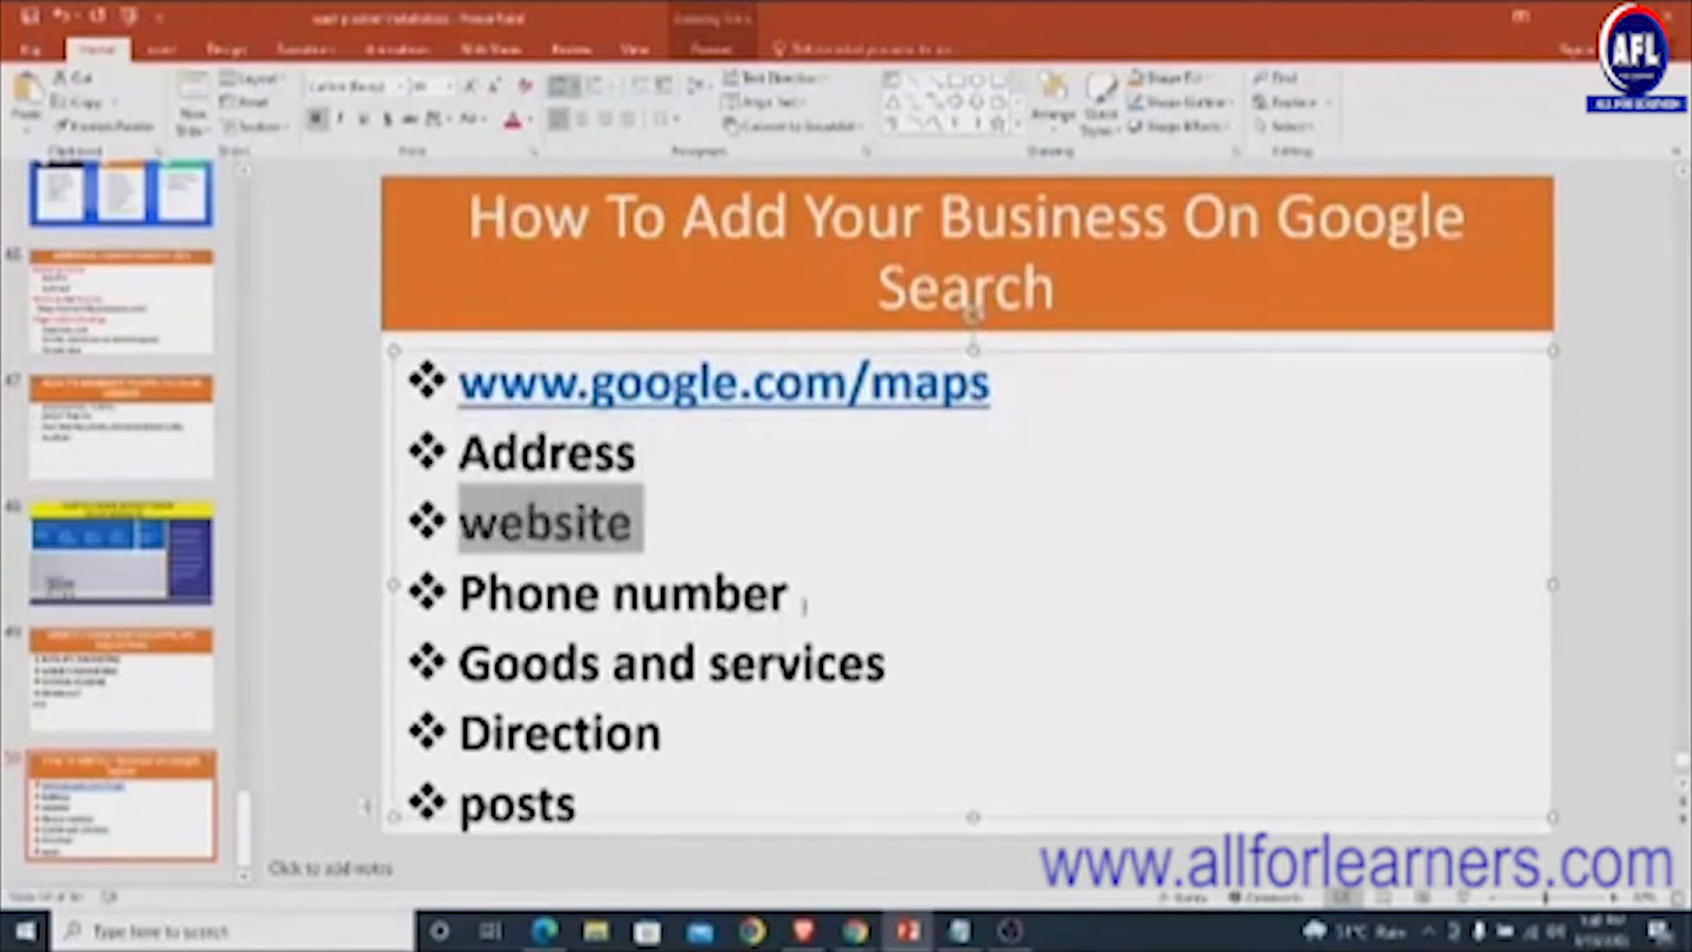
pyautogui.moveTo(804, 602); pyautogui.dragTo(458, 602)
pyautogui.moveTo(895, 662); pyautogui.dragTo(592, 684)
pyautogui.moveTo(688, 732); pyautogui.dragTo(552, 756)
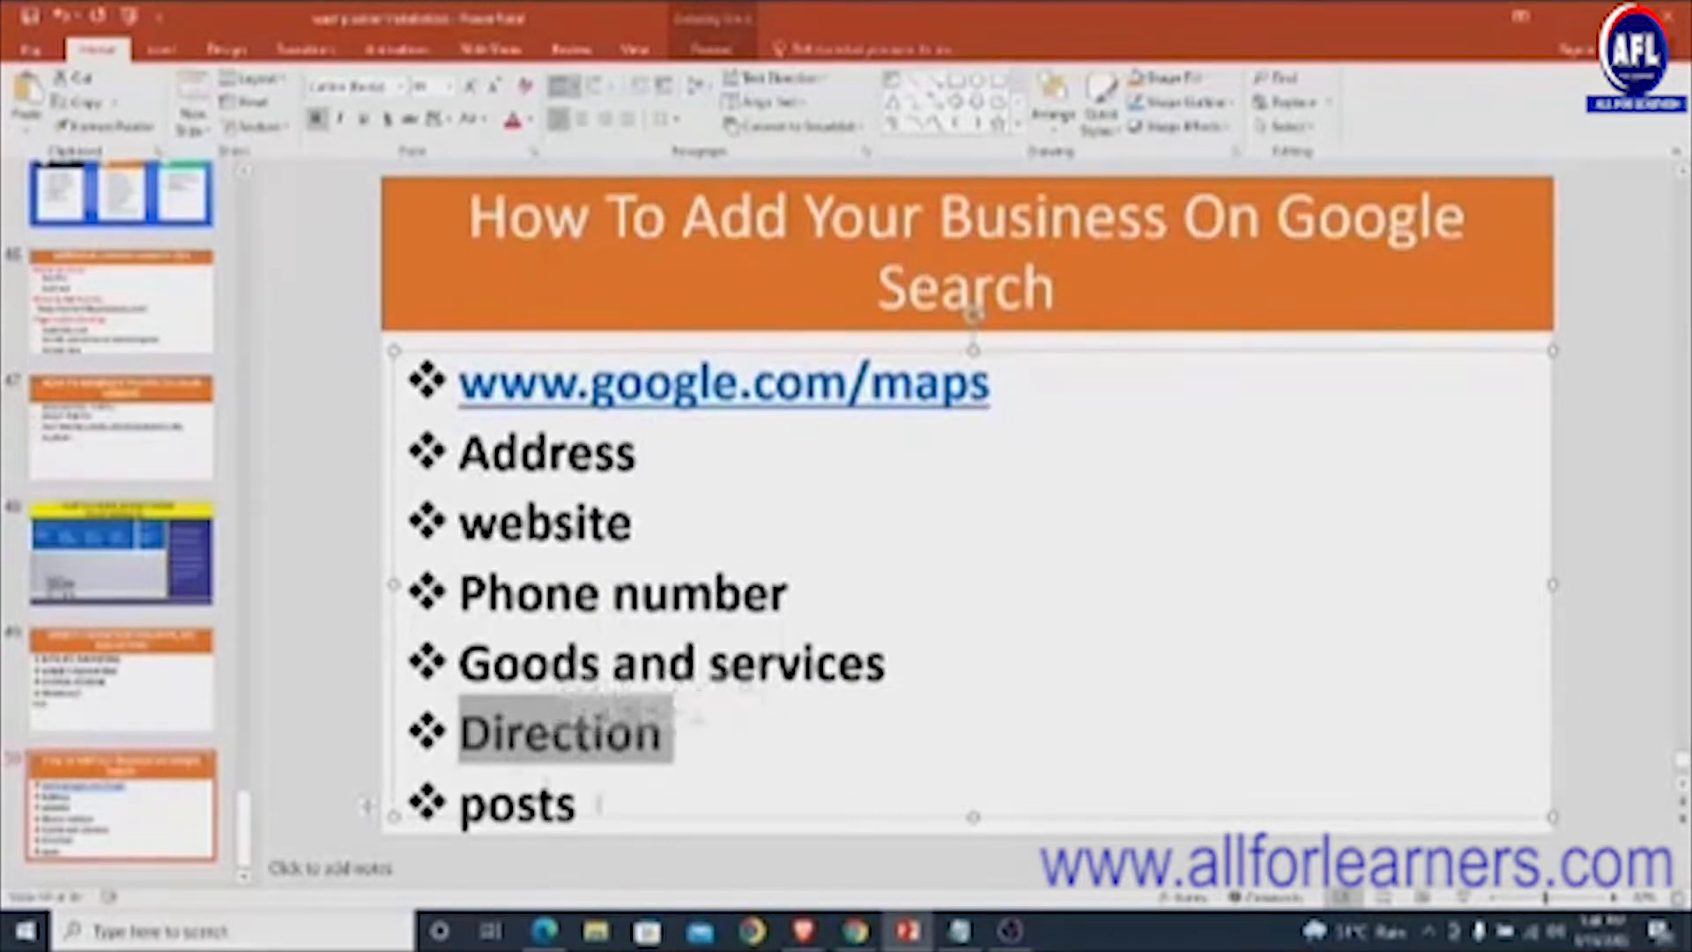
pyautogui.moveTo(597, 806); pyautogui.dragTo(458, 804)
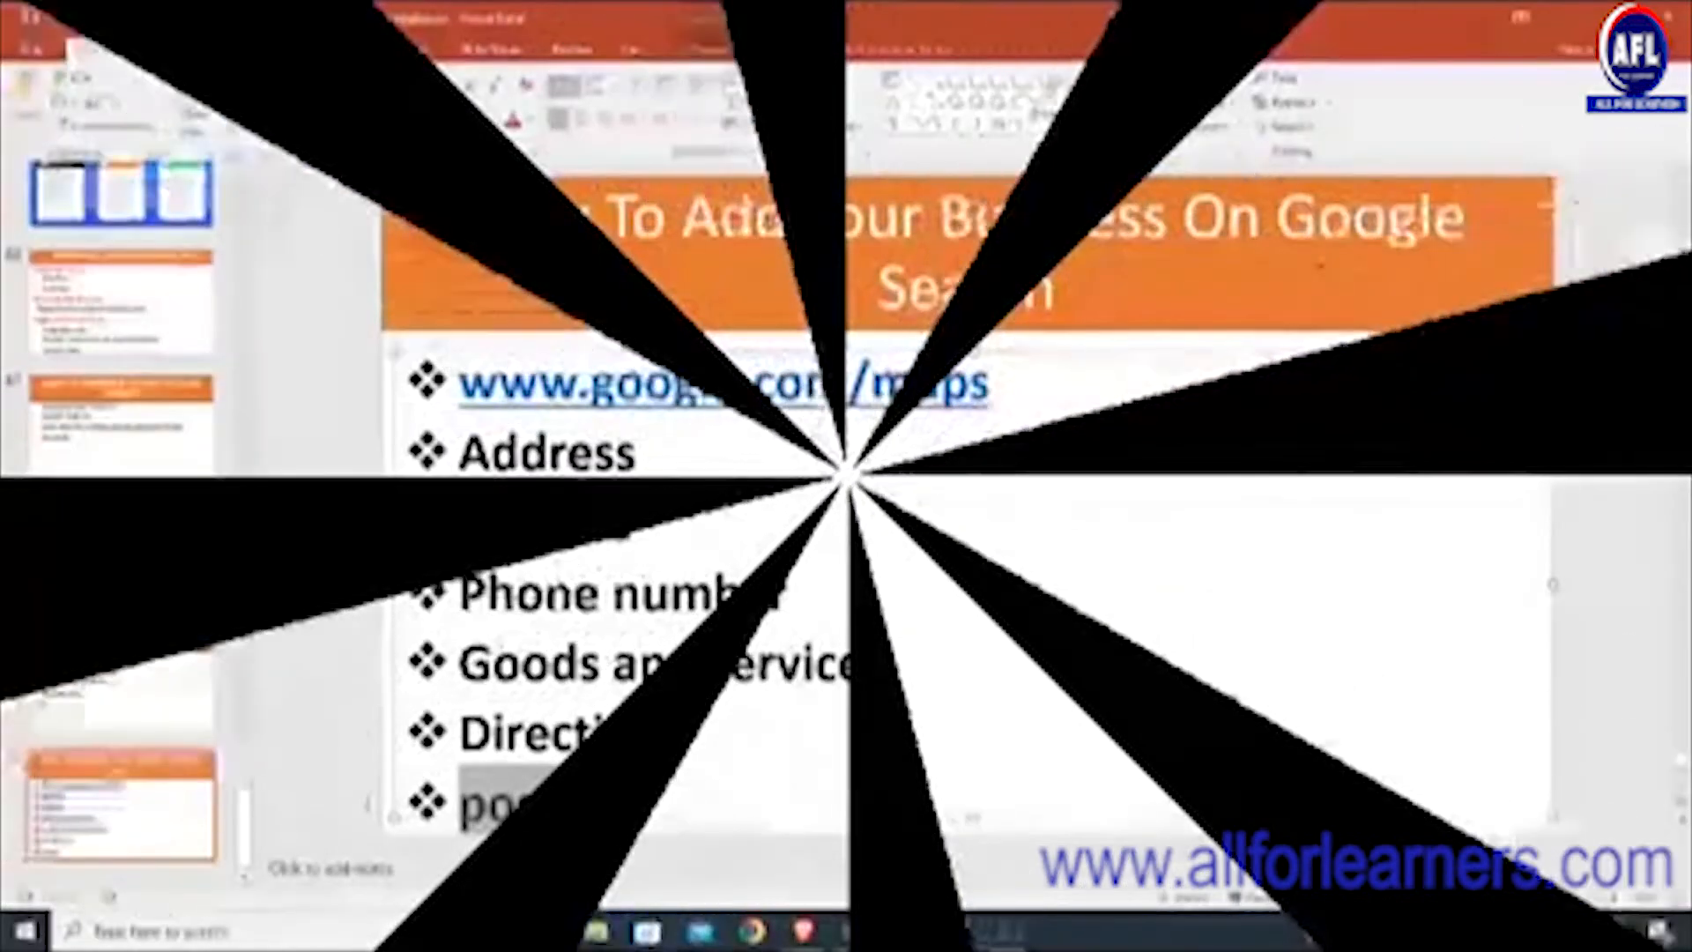
pyautogui.moveTo(644, 527); pyautogui.dragTo(540, 526)
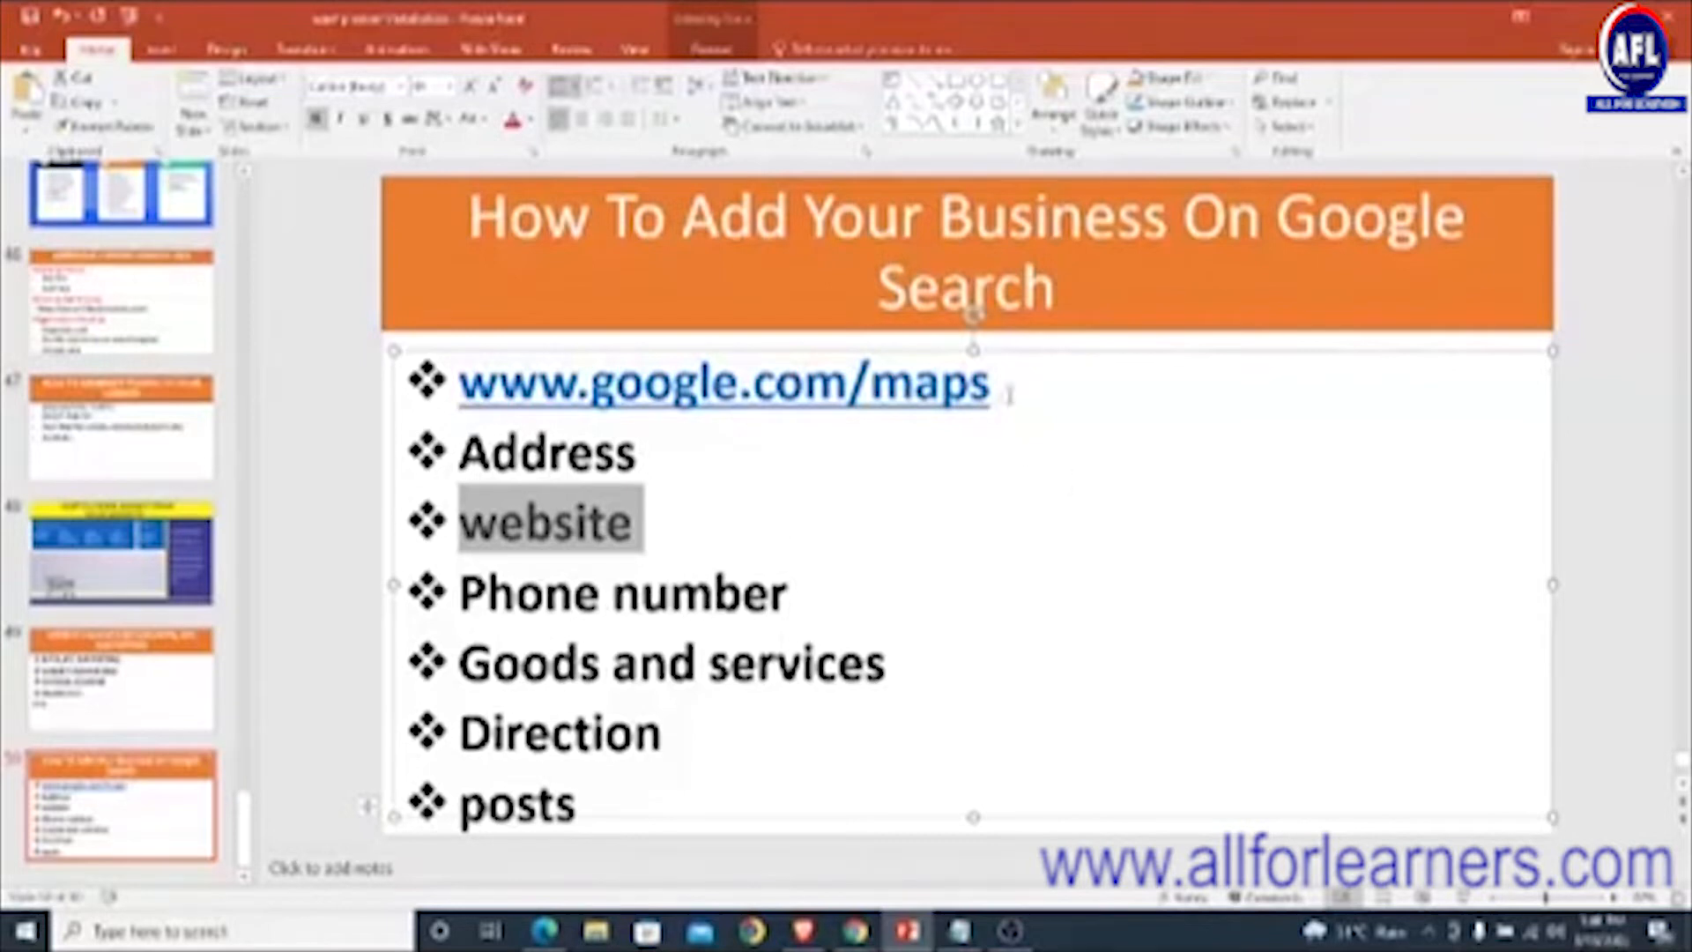
pyautogui.click(1008, 394)
pyautogui.moveTo(1001, 392); pyautogui.dragTo(898, 393)
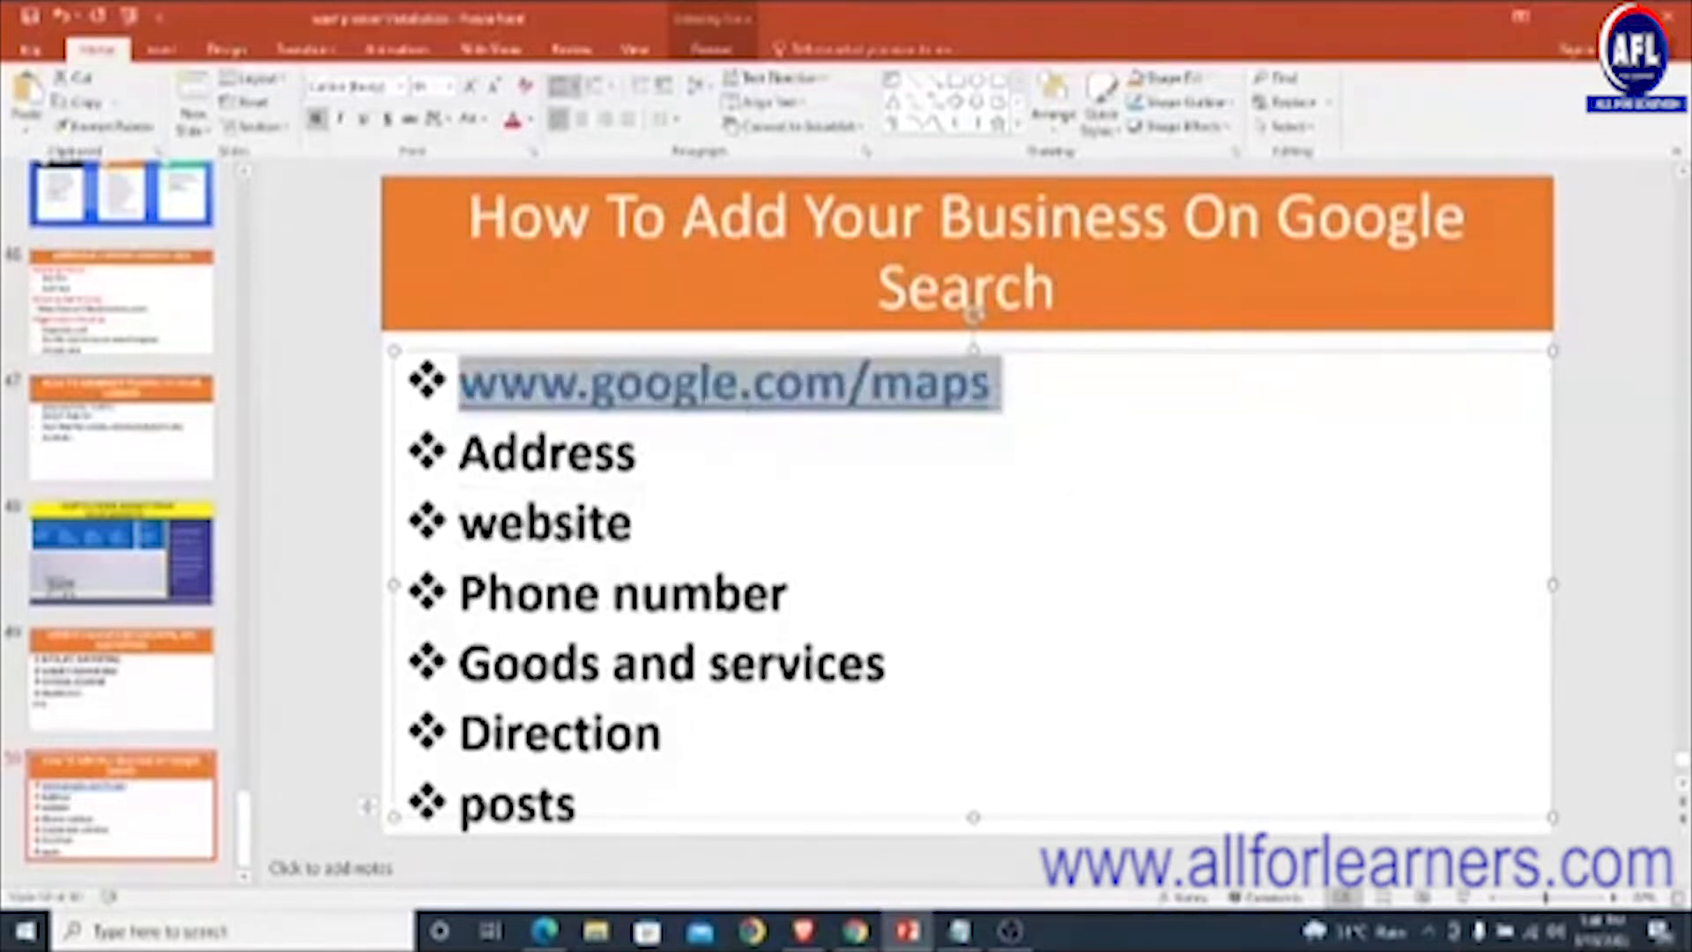
pyautogui.click(644, 385)
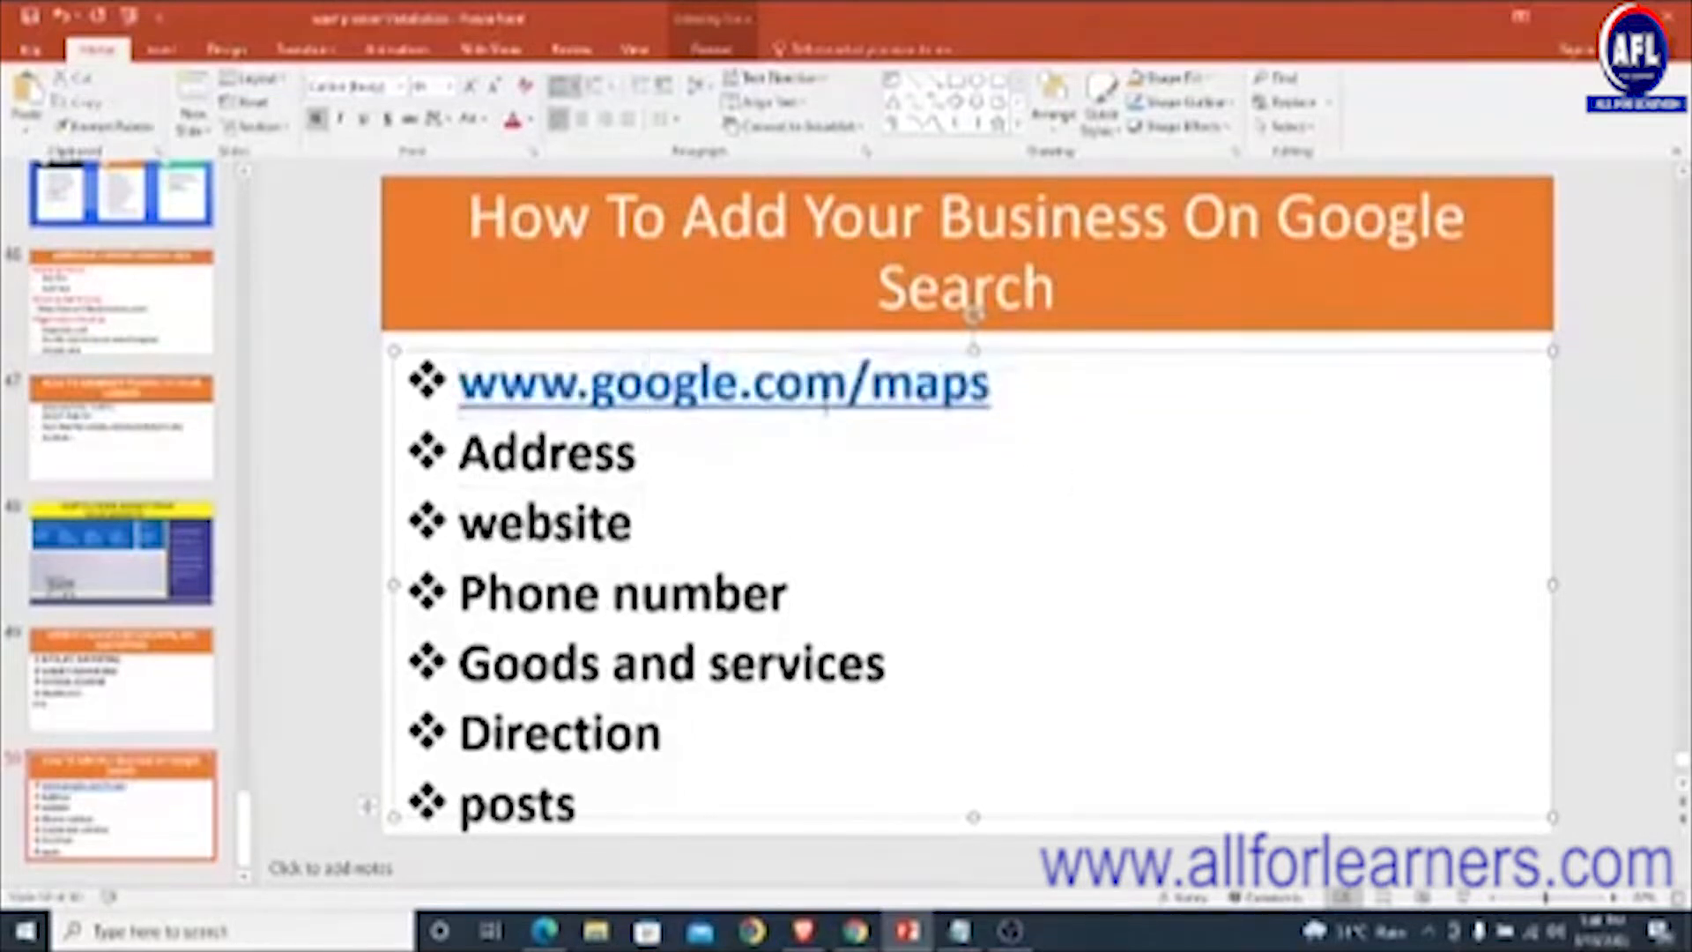
pyautogui.click(539, 935)
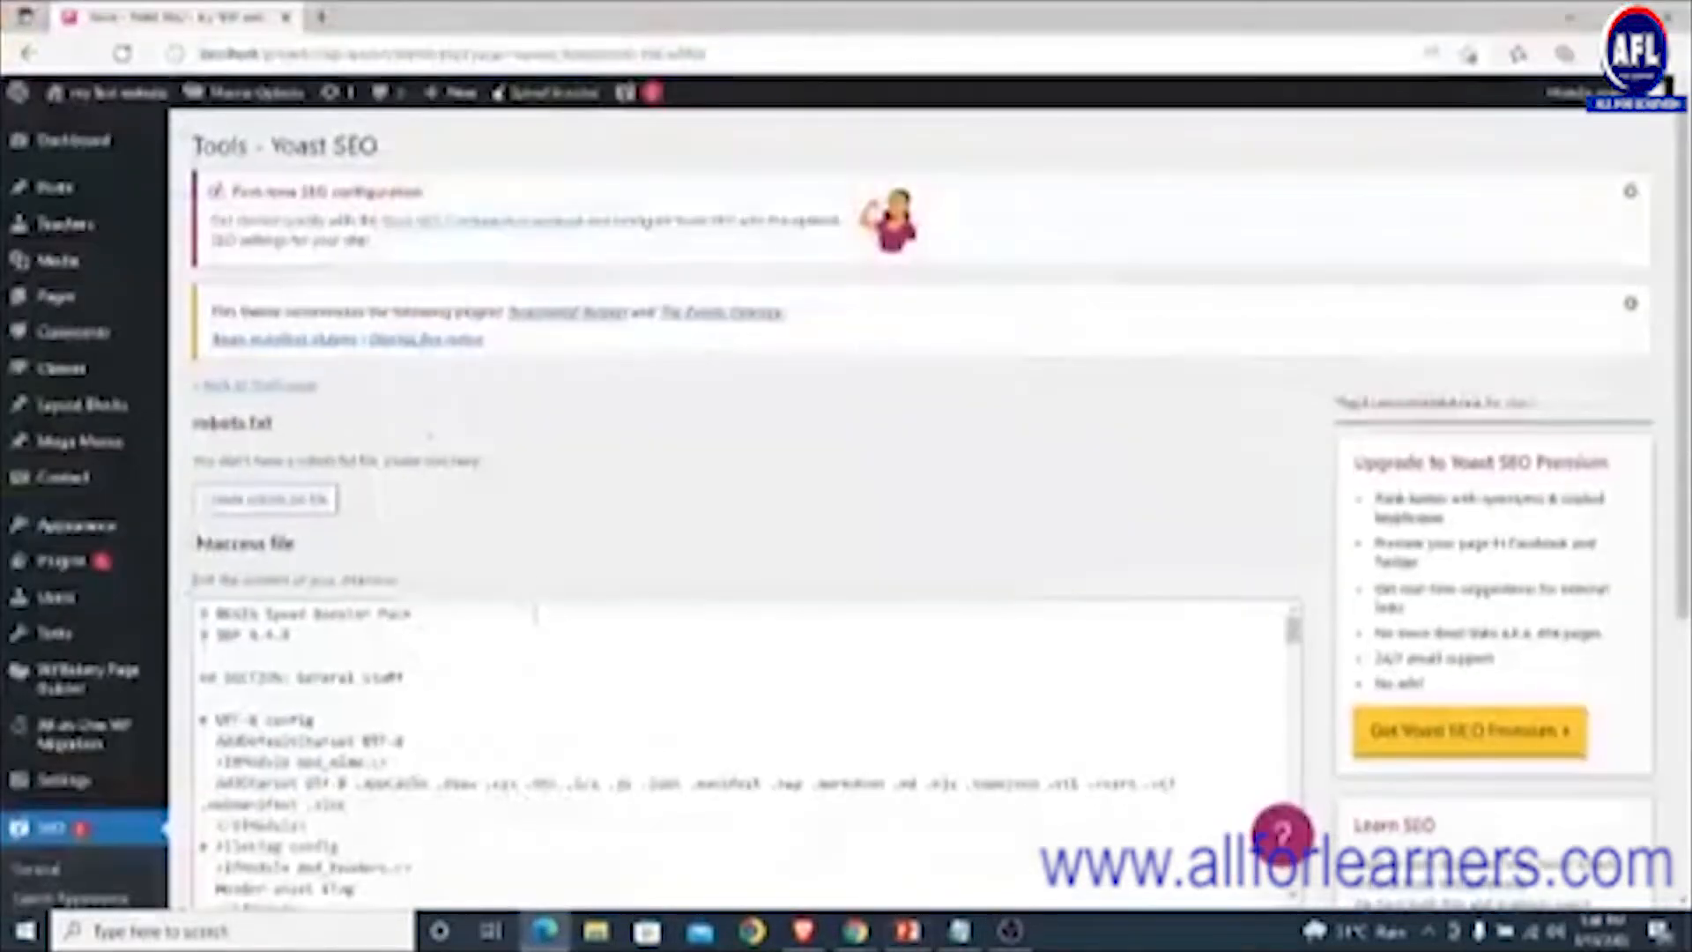
pyautogui.click(321, 17)
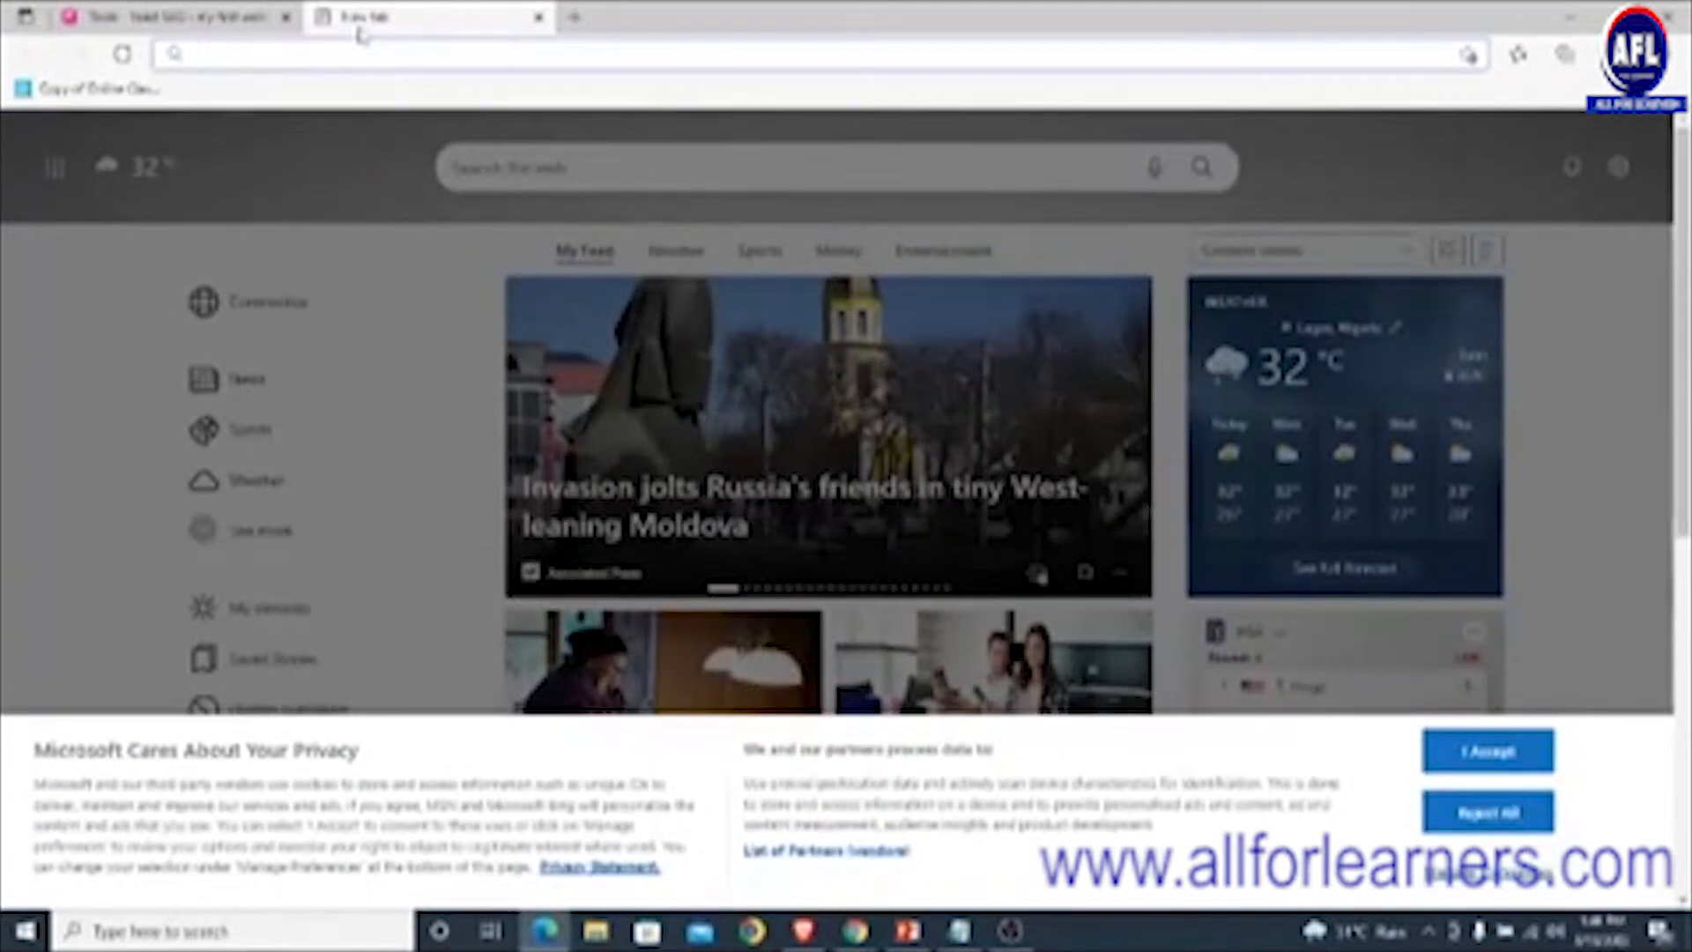
pyautogui.write('www.google.com')
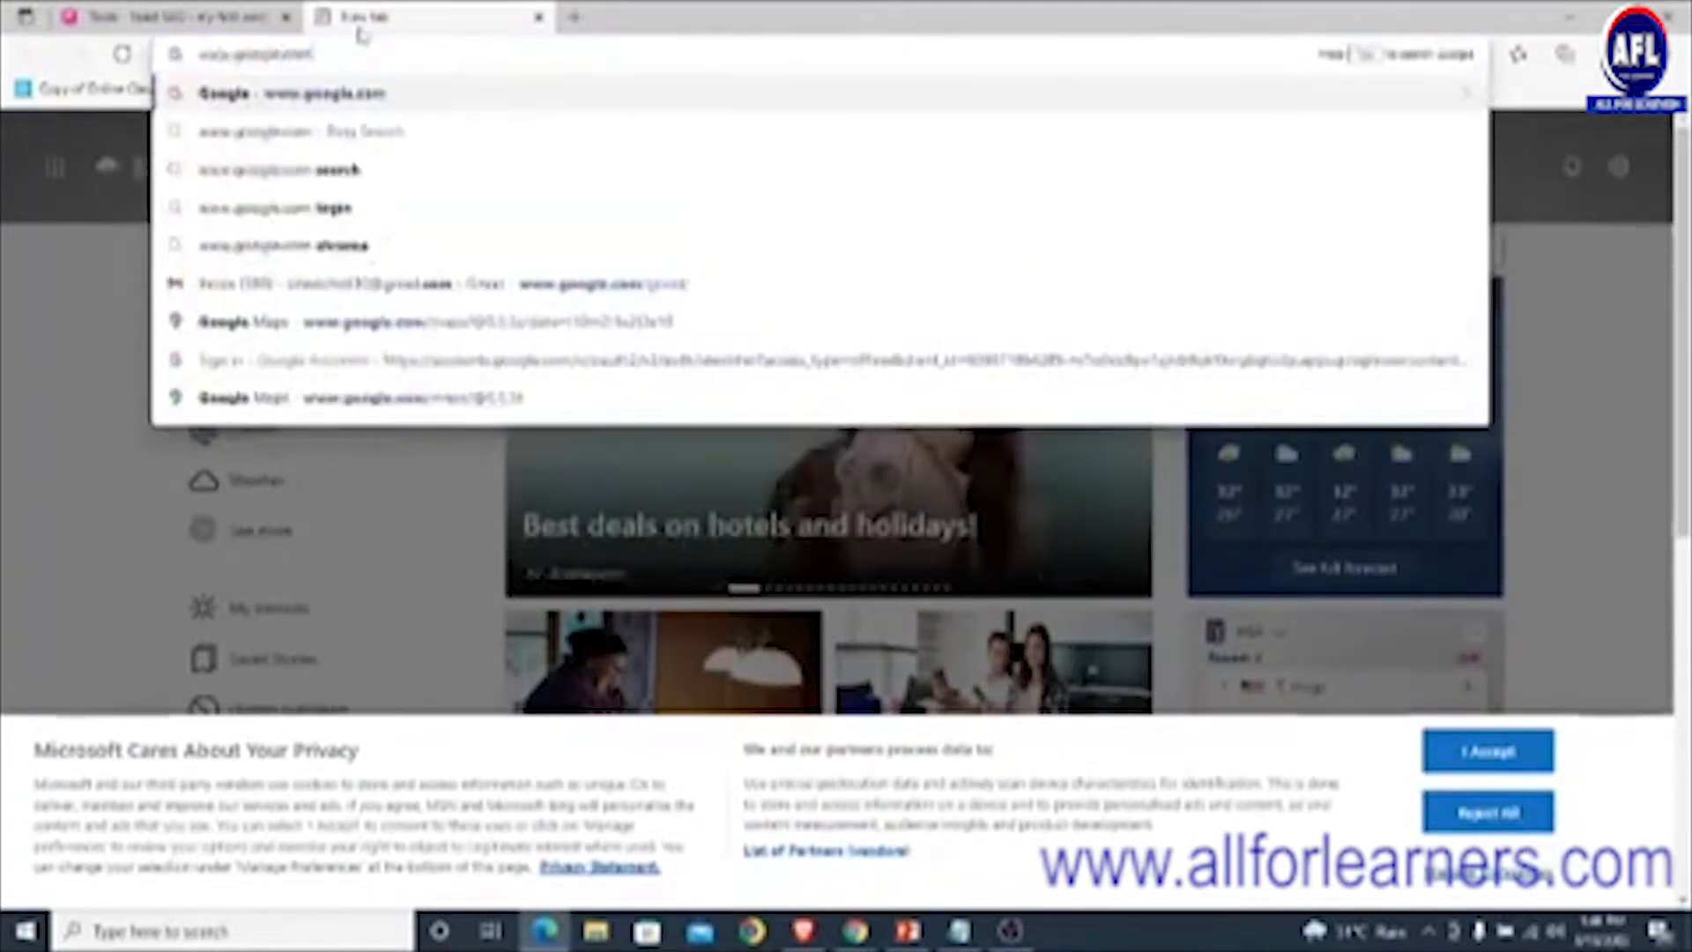
pyautogui.write('/maps/')
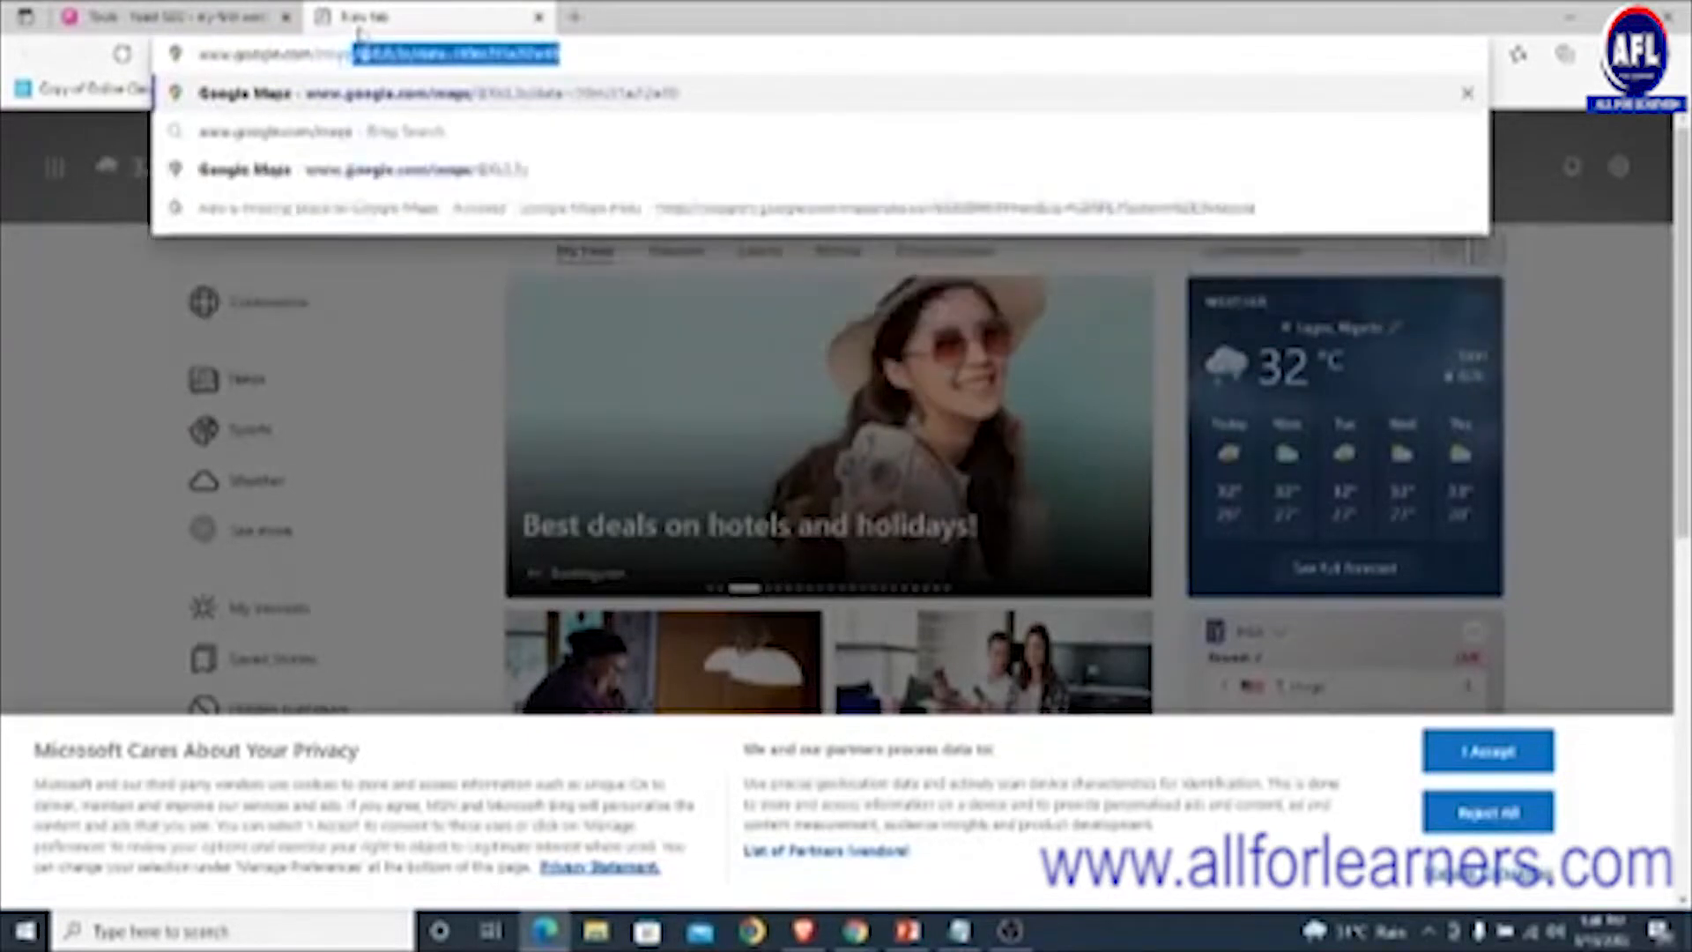
pyautogui.press('Return')
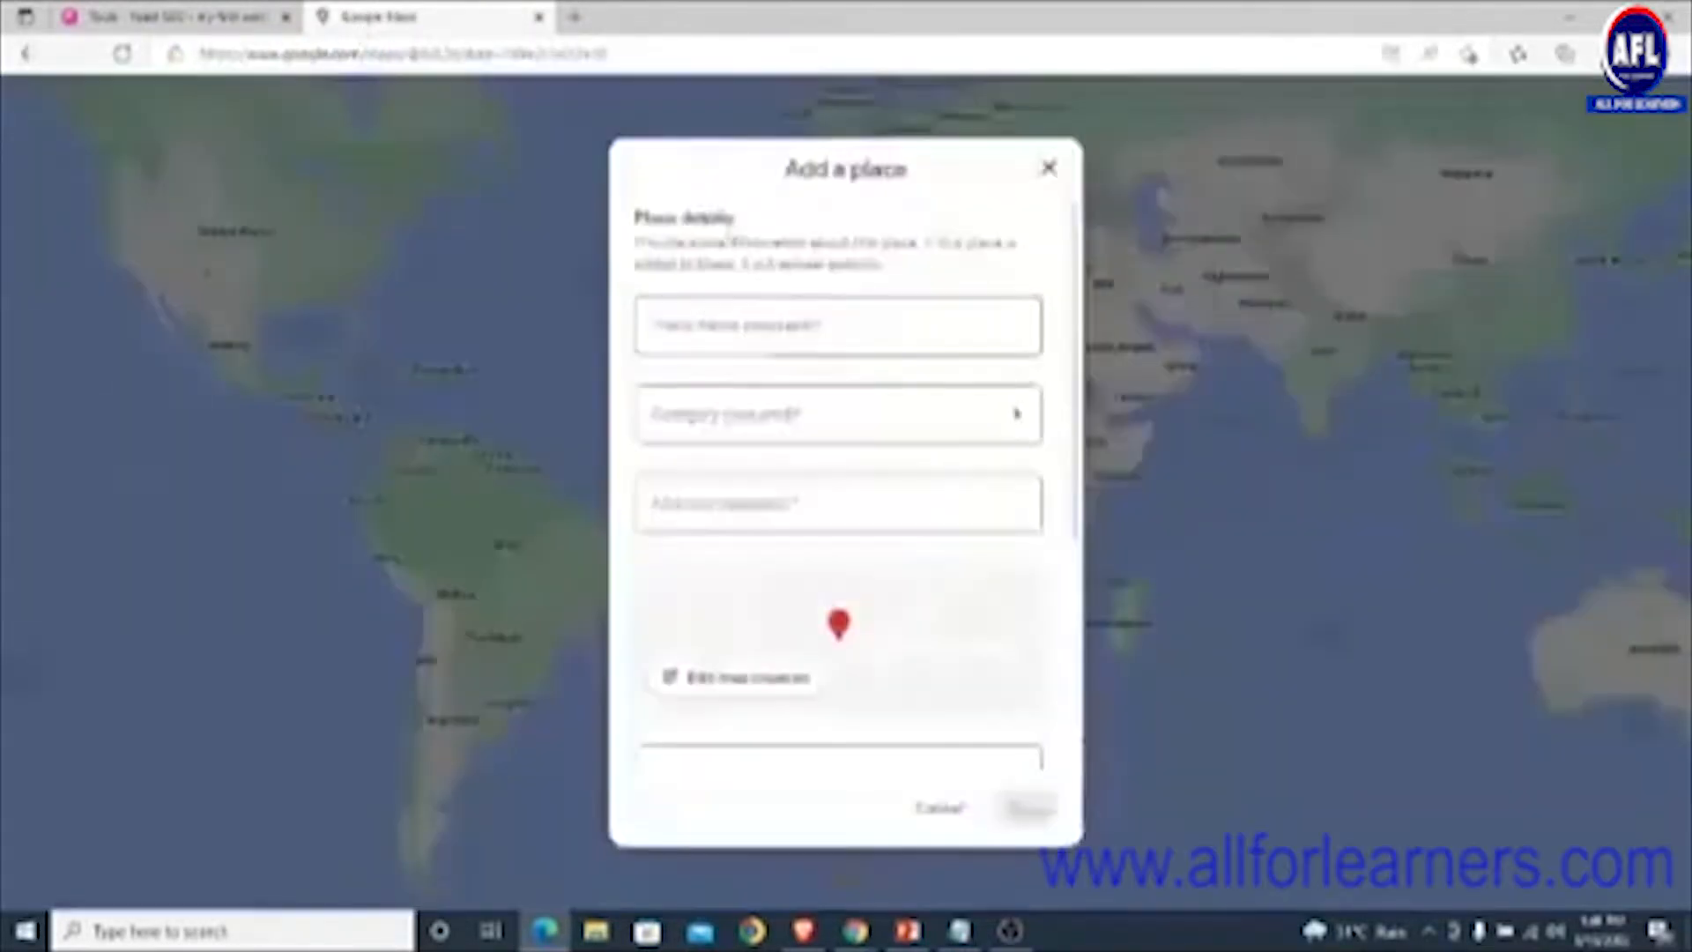
# - Enter 'Emmanuel media house' as the new place's name
pyautogui.click(826, 340)
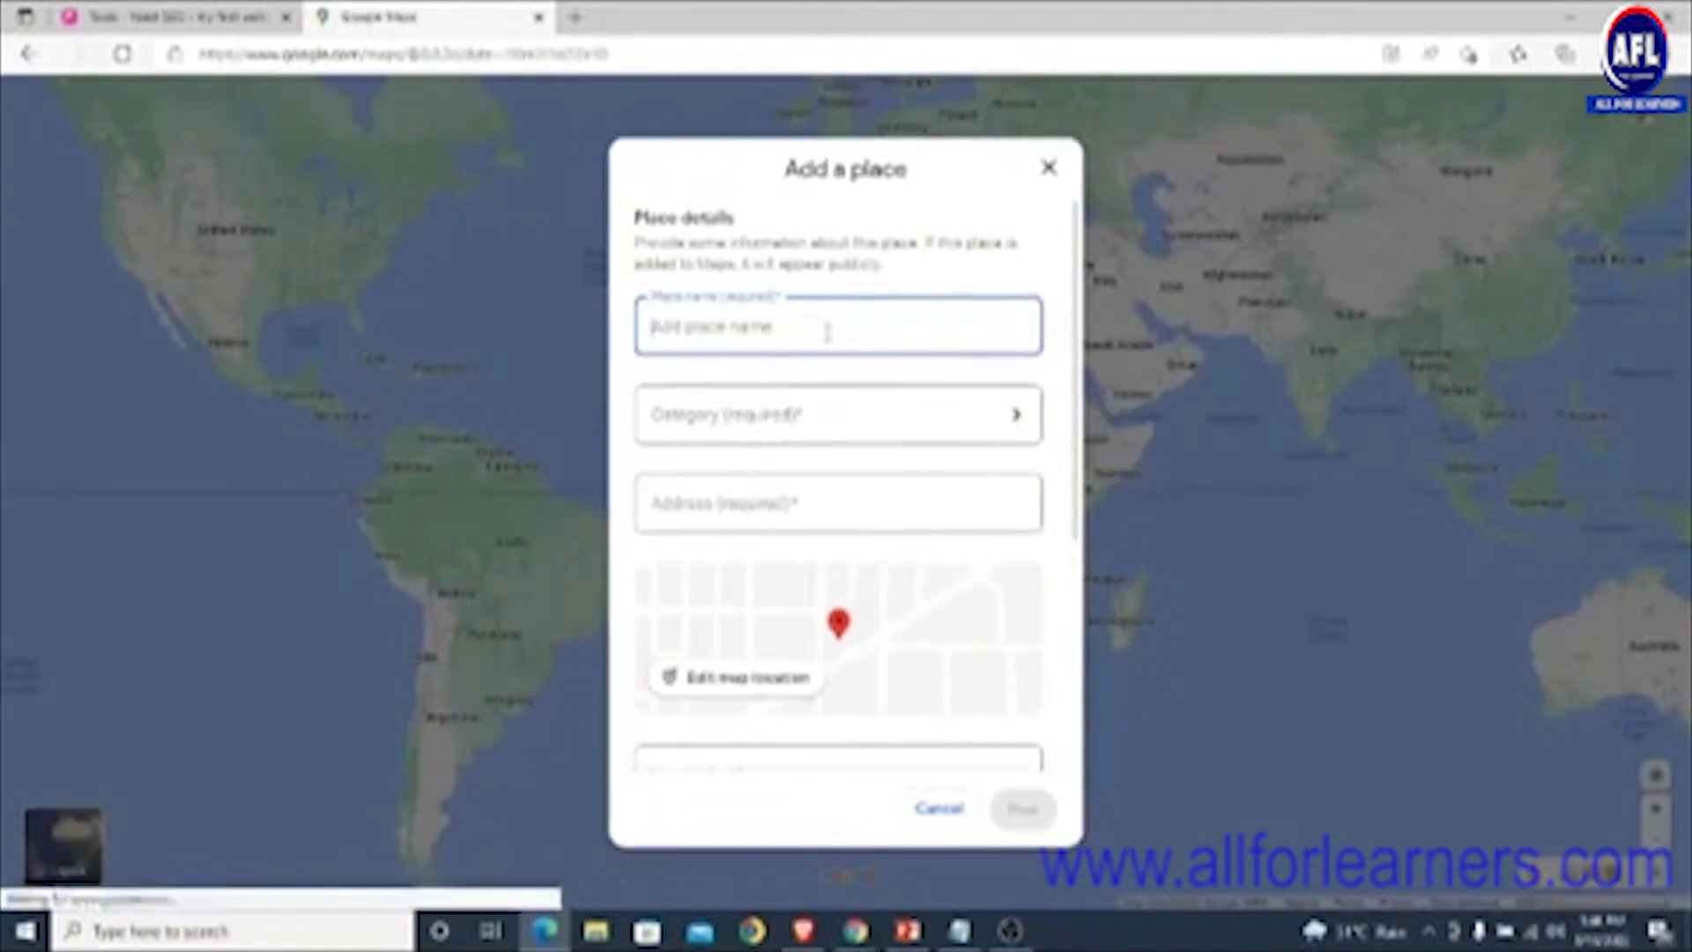
pyautogui.write('Emmanuel')
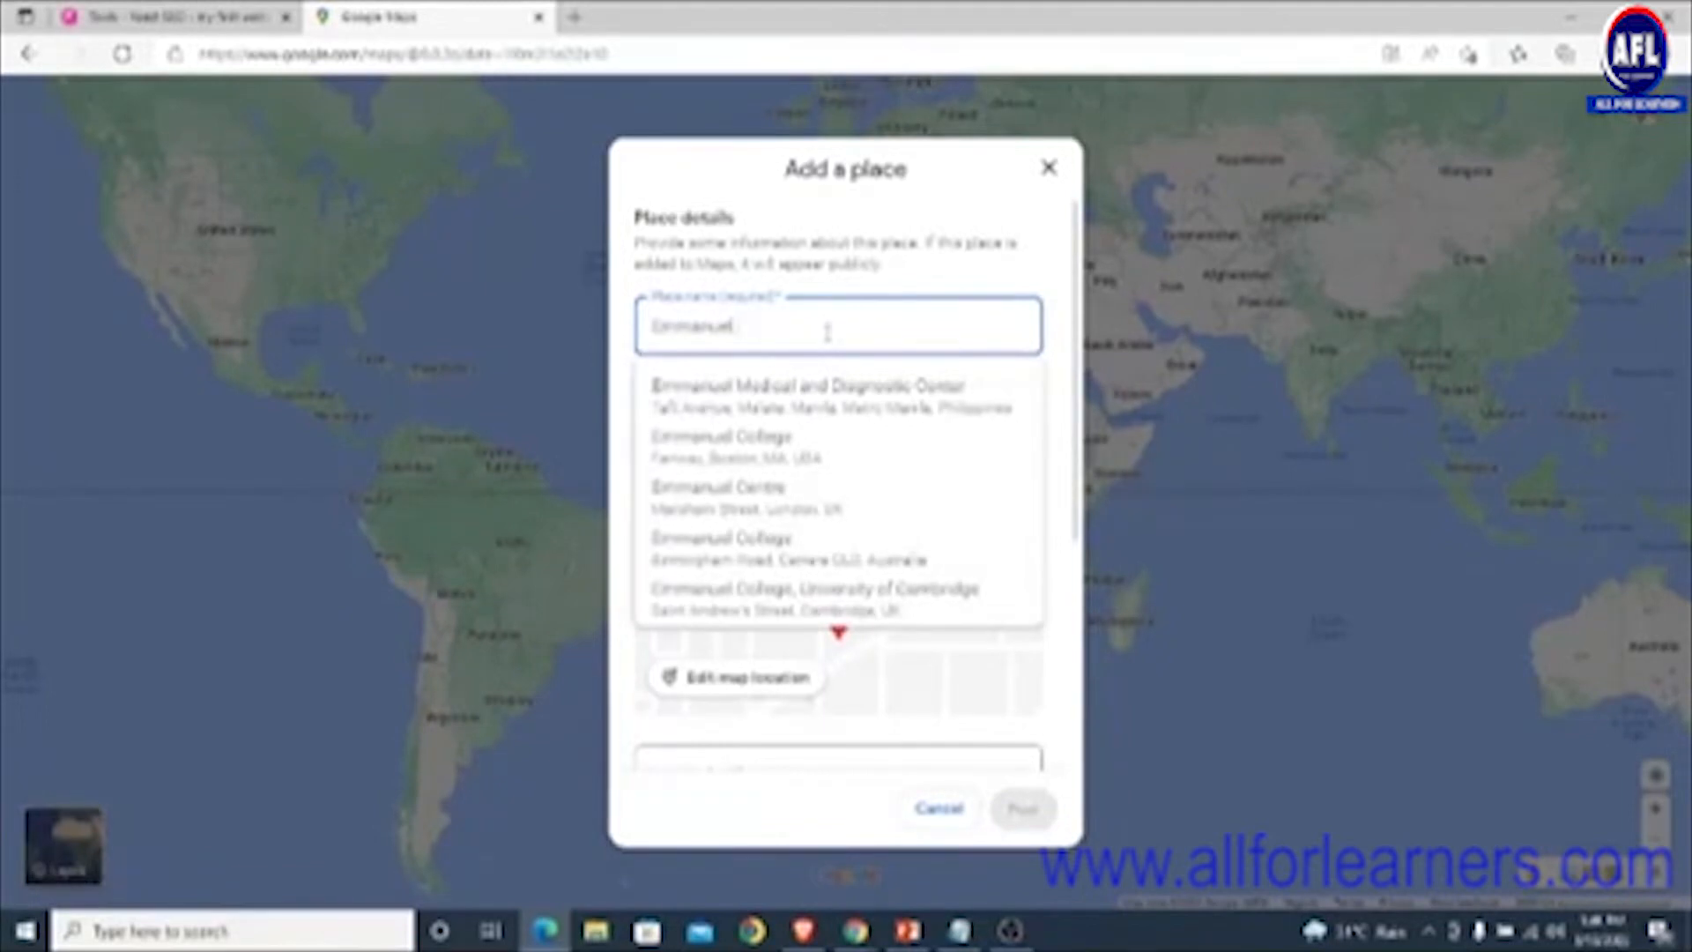
pyautogui.write(' media')
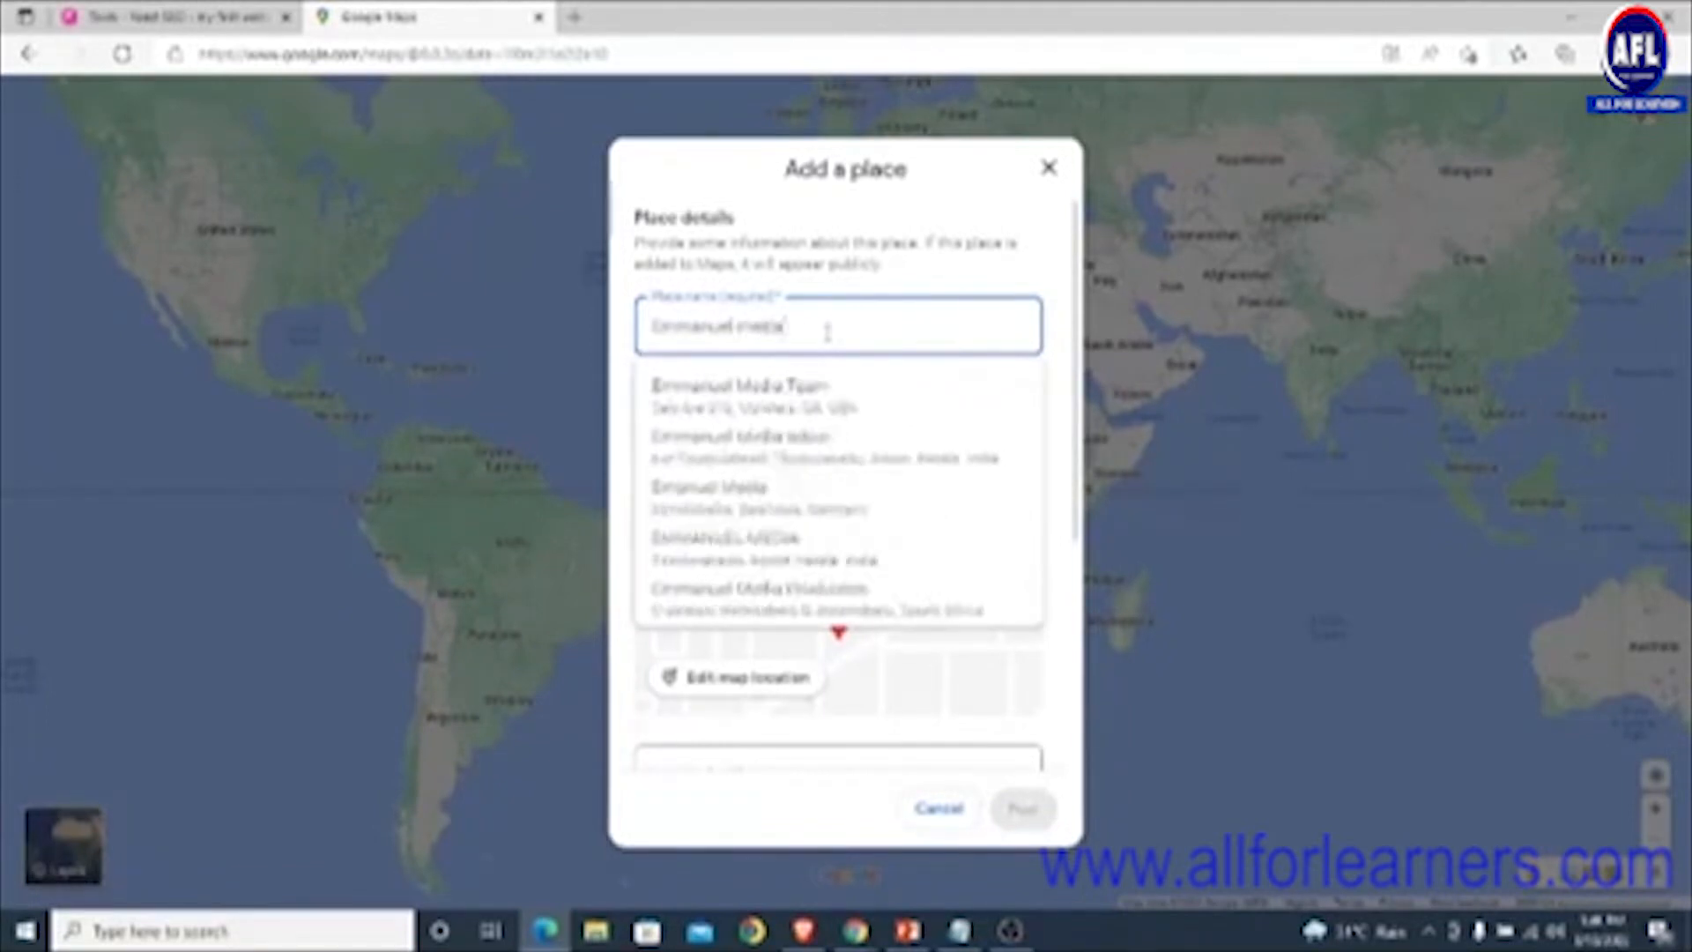
pyautogui.write(' house')
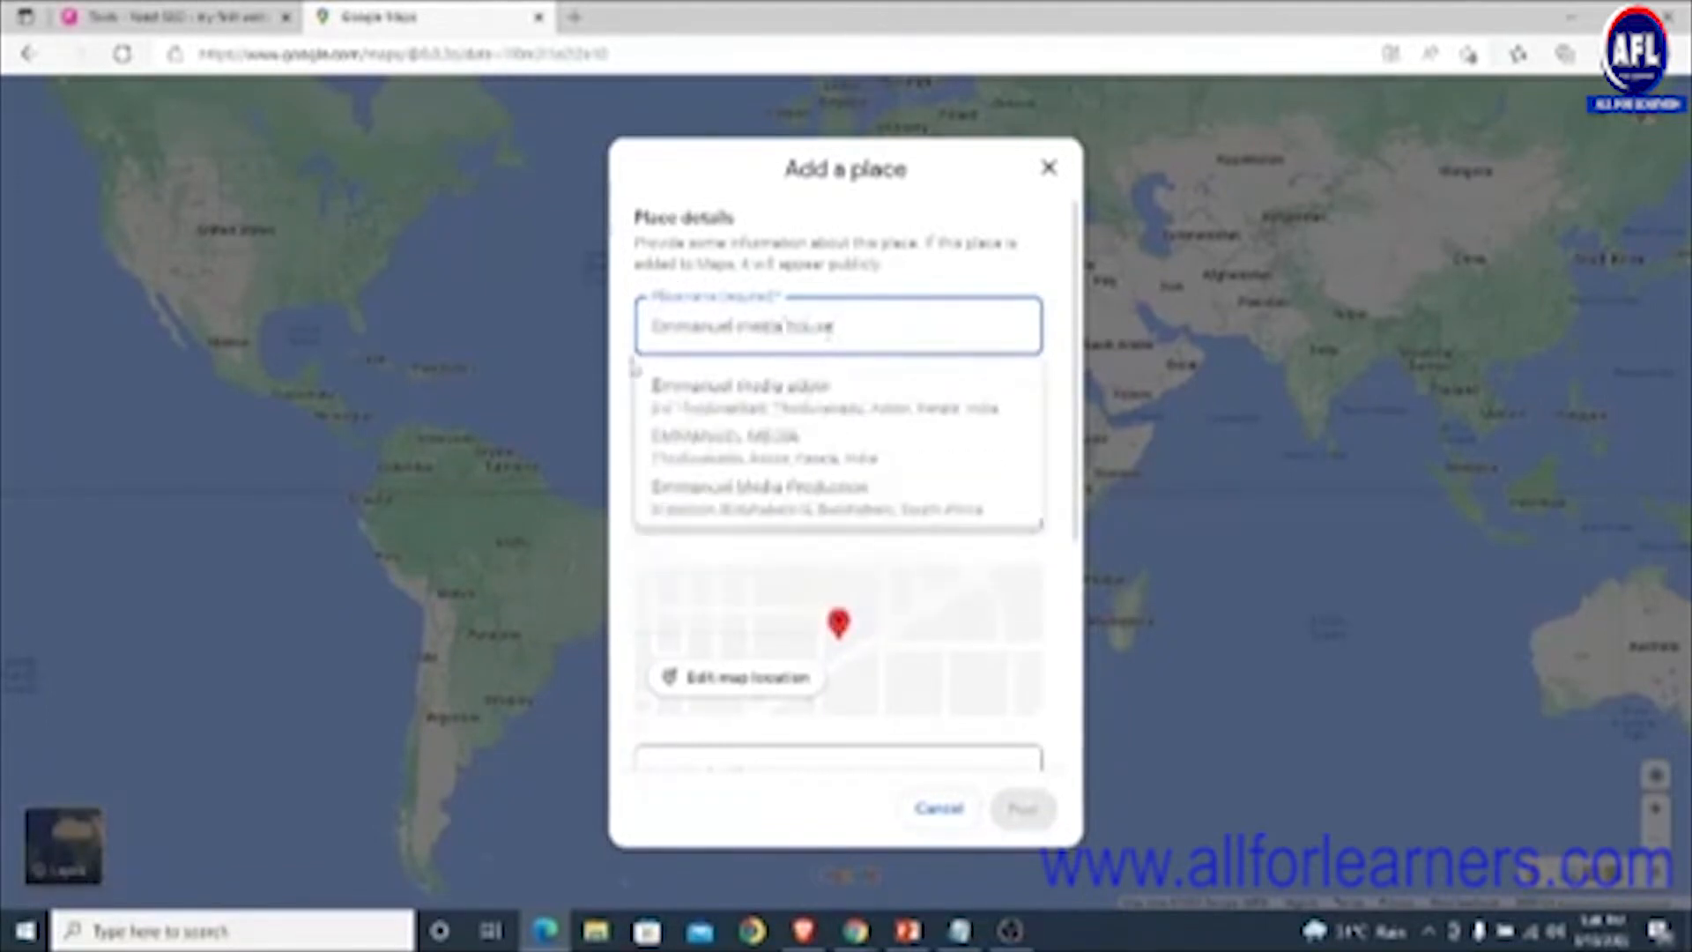
pyautogui.click(631, 382)
# - Set the place category to Media and information sciences faculty, found by searching 'media'
pyautogui.click(718, 423)
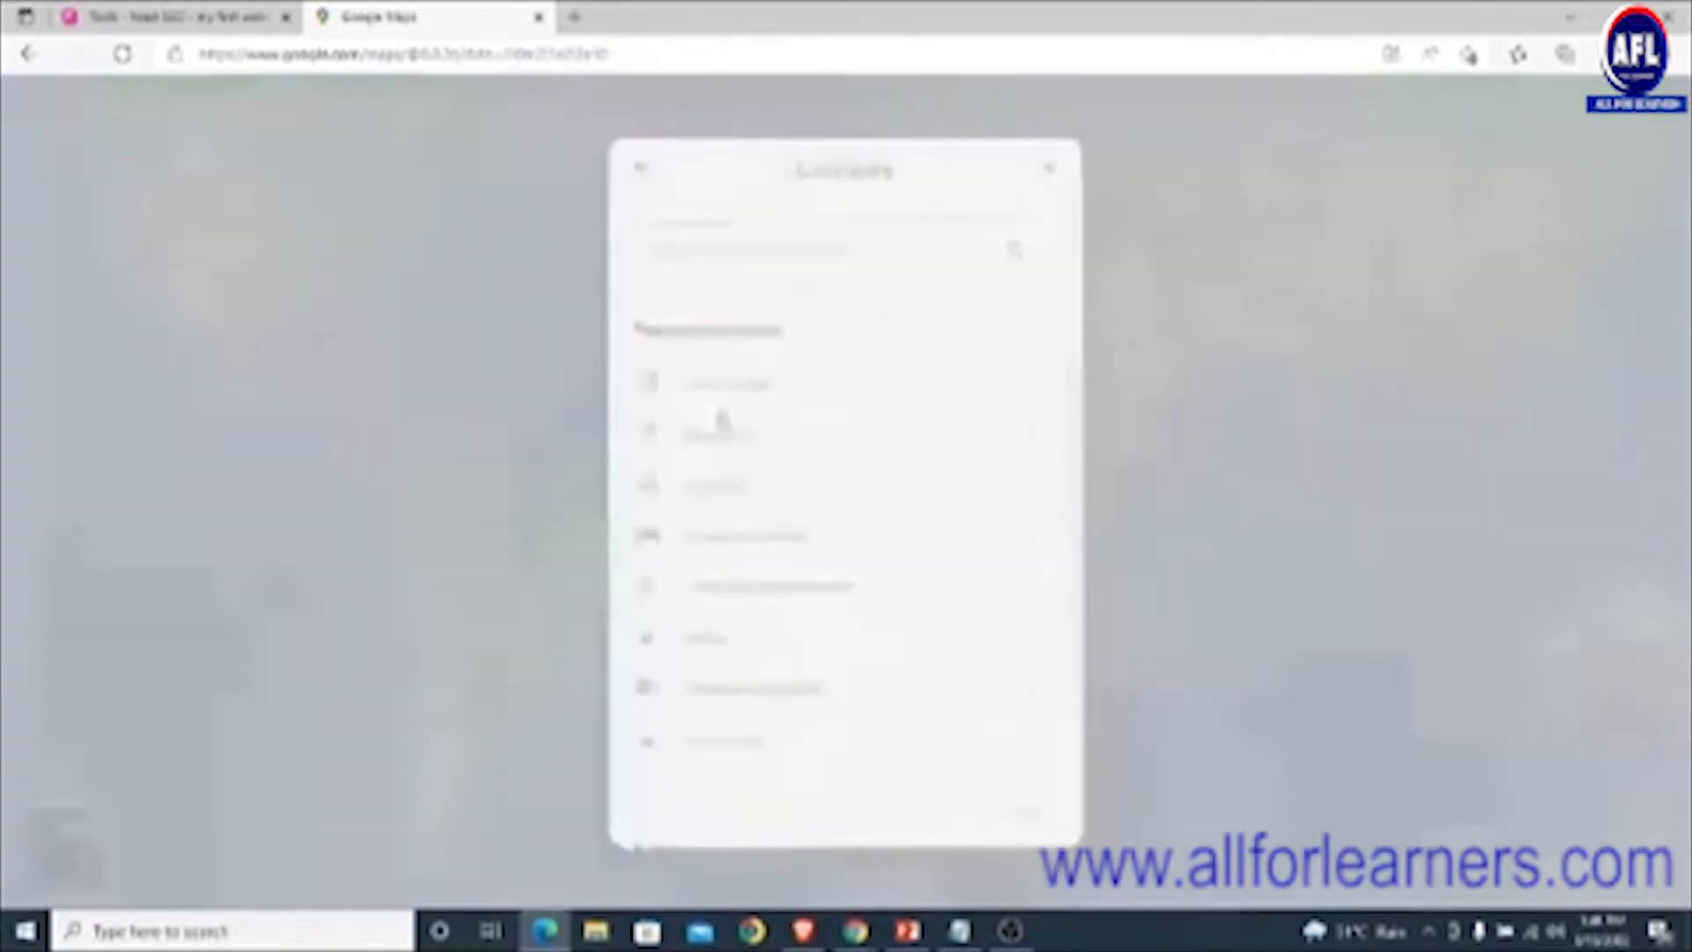
pyautogui.click(753, 247)
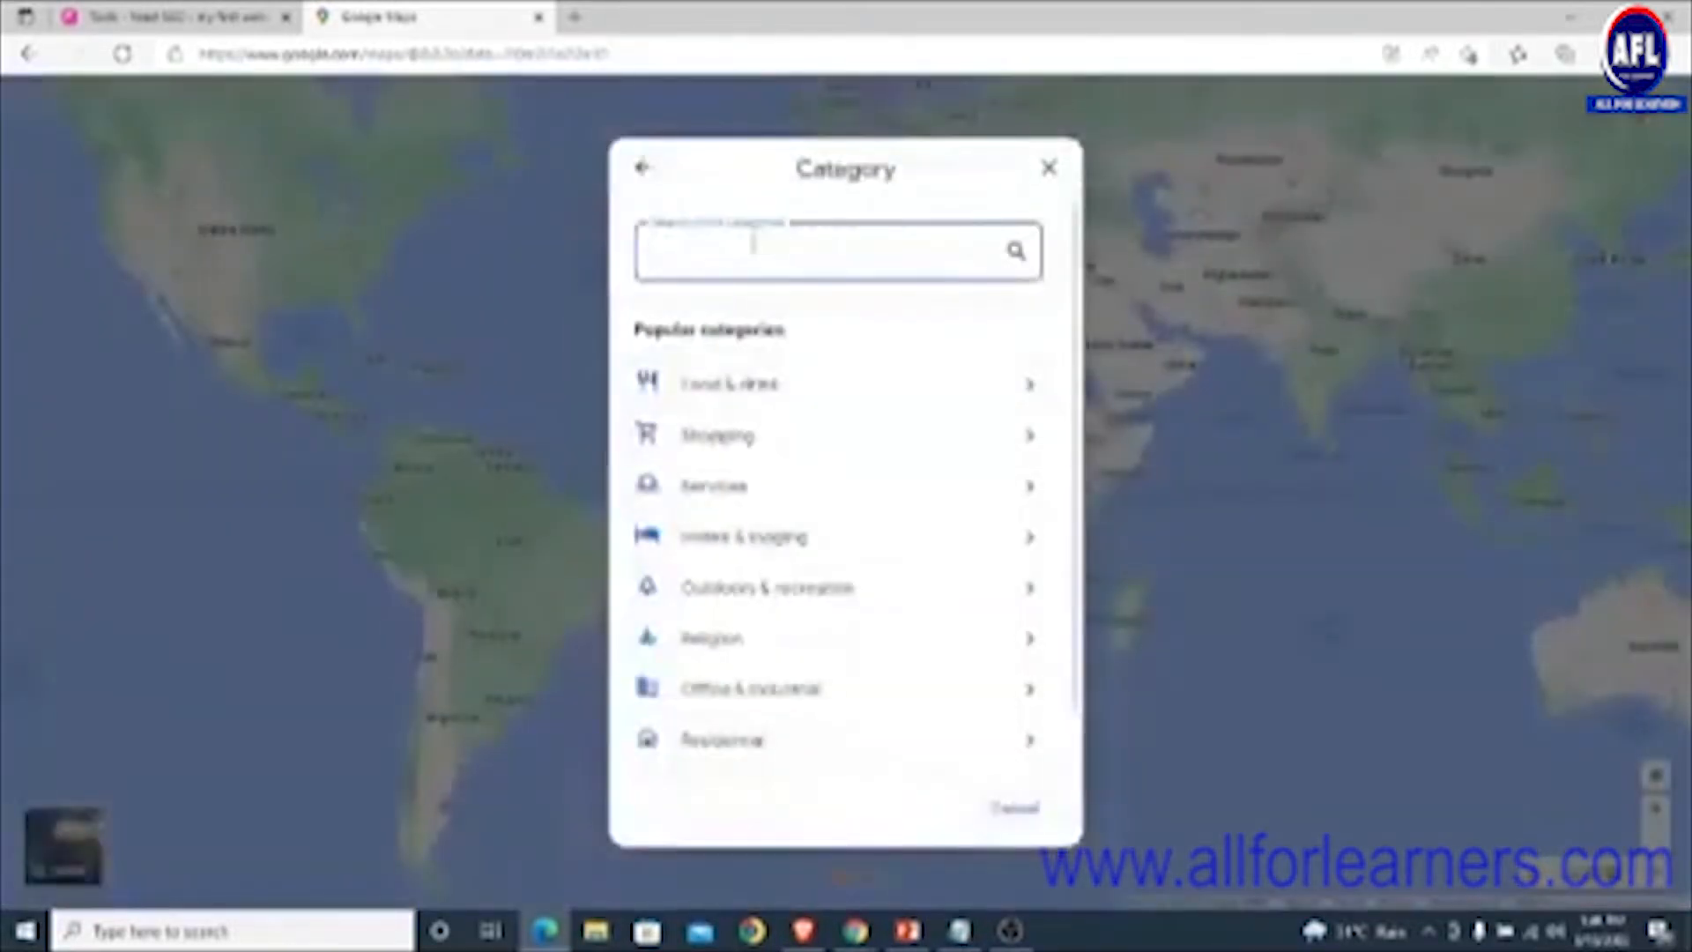
pyautogui.write('media')
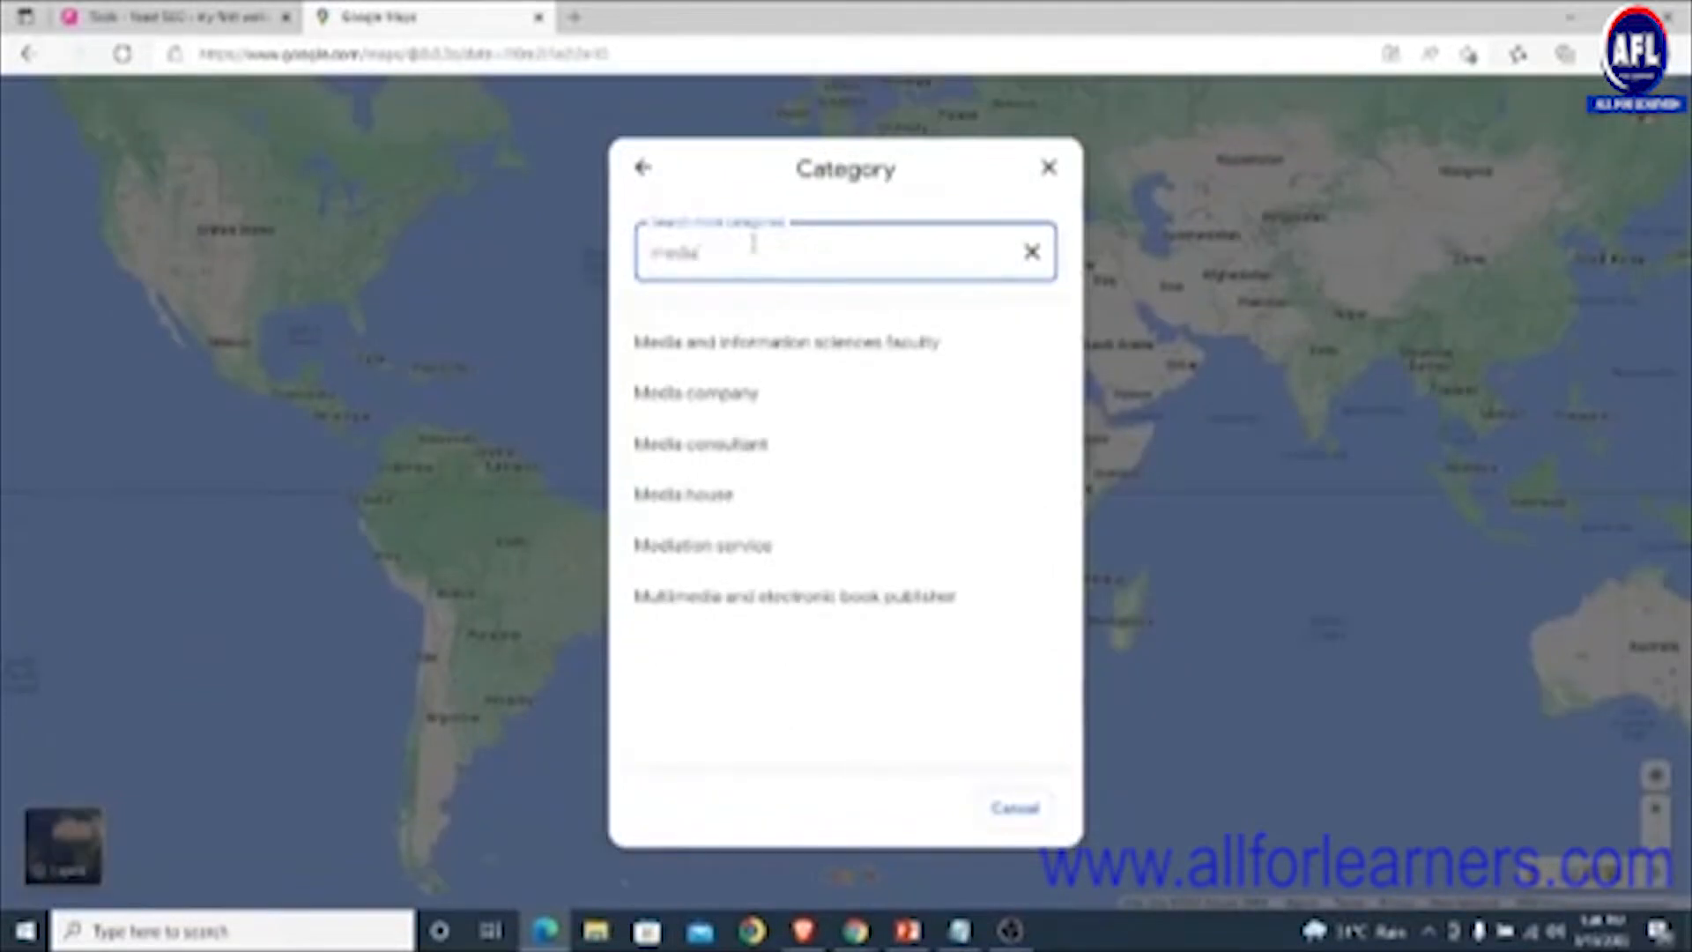
pyautogui.click(717, 341)
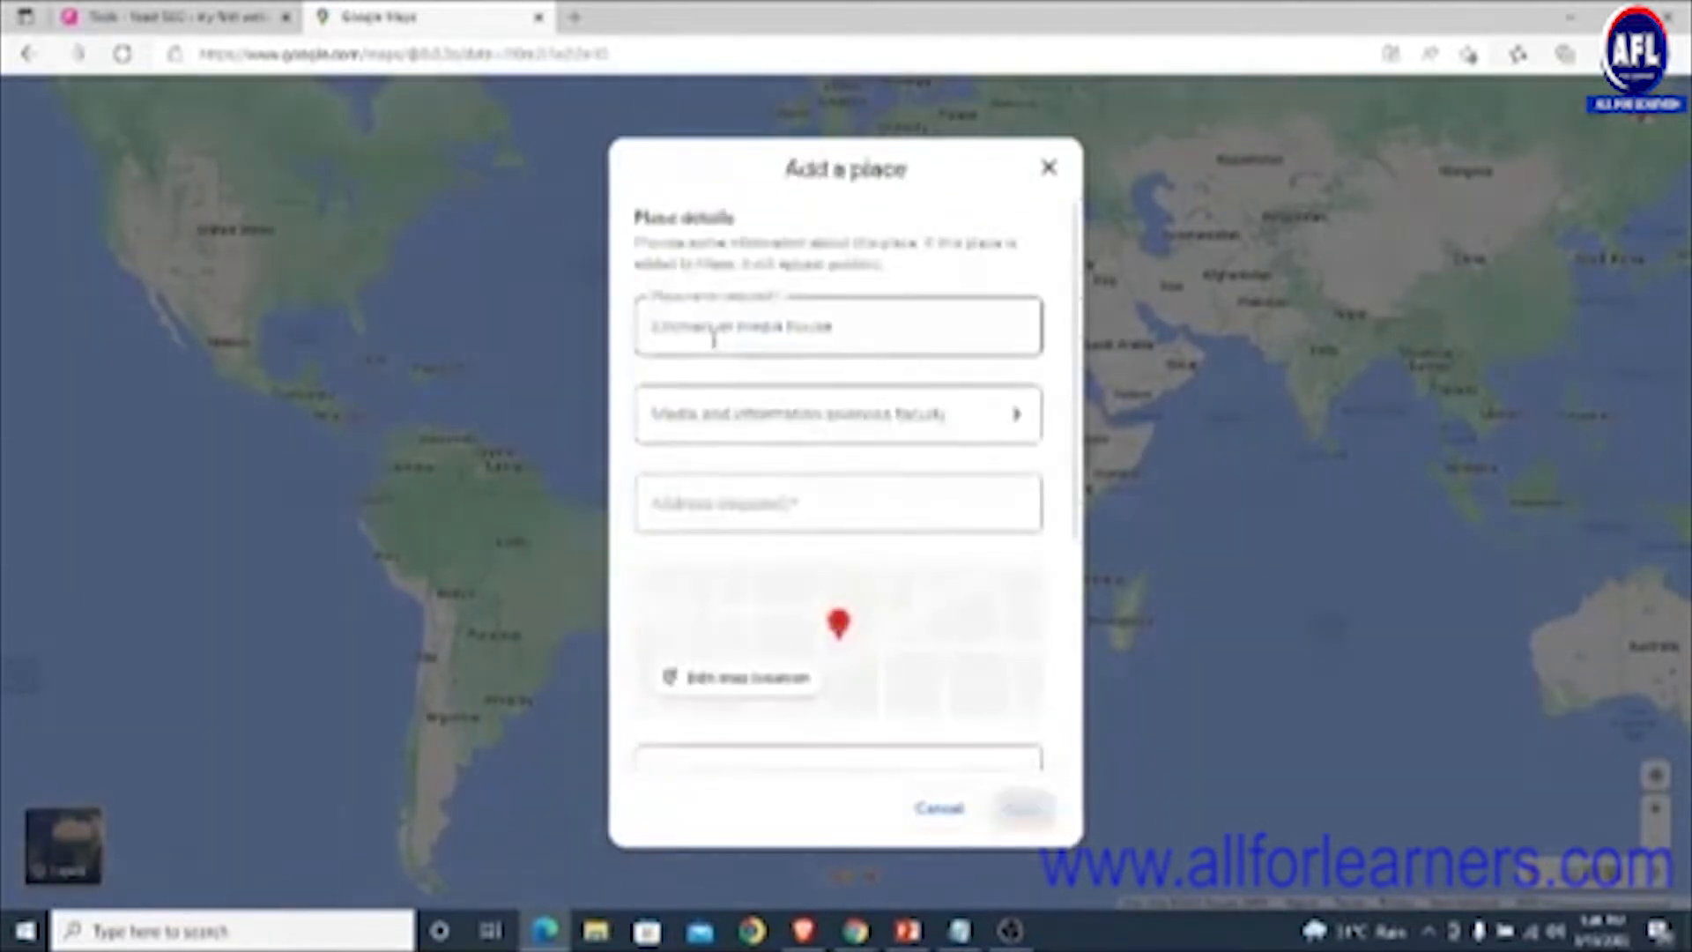
pyautogui.scroll(-1, 793, 441)
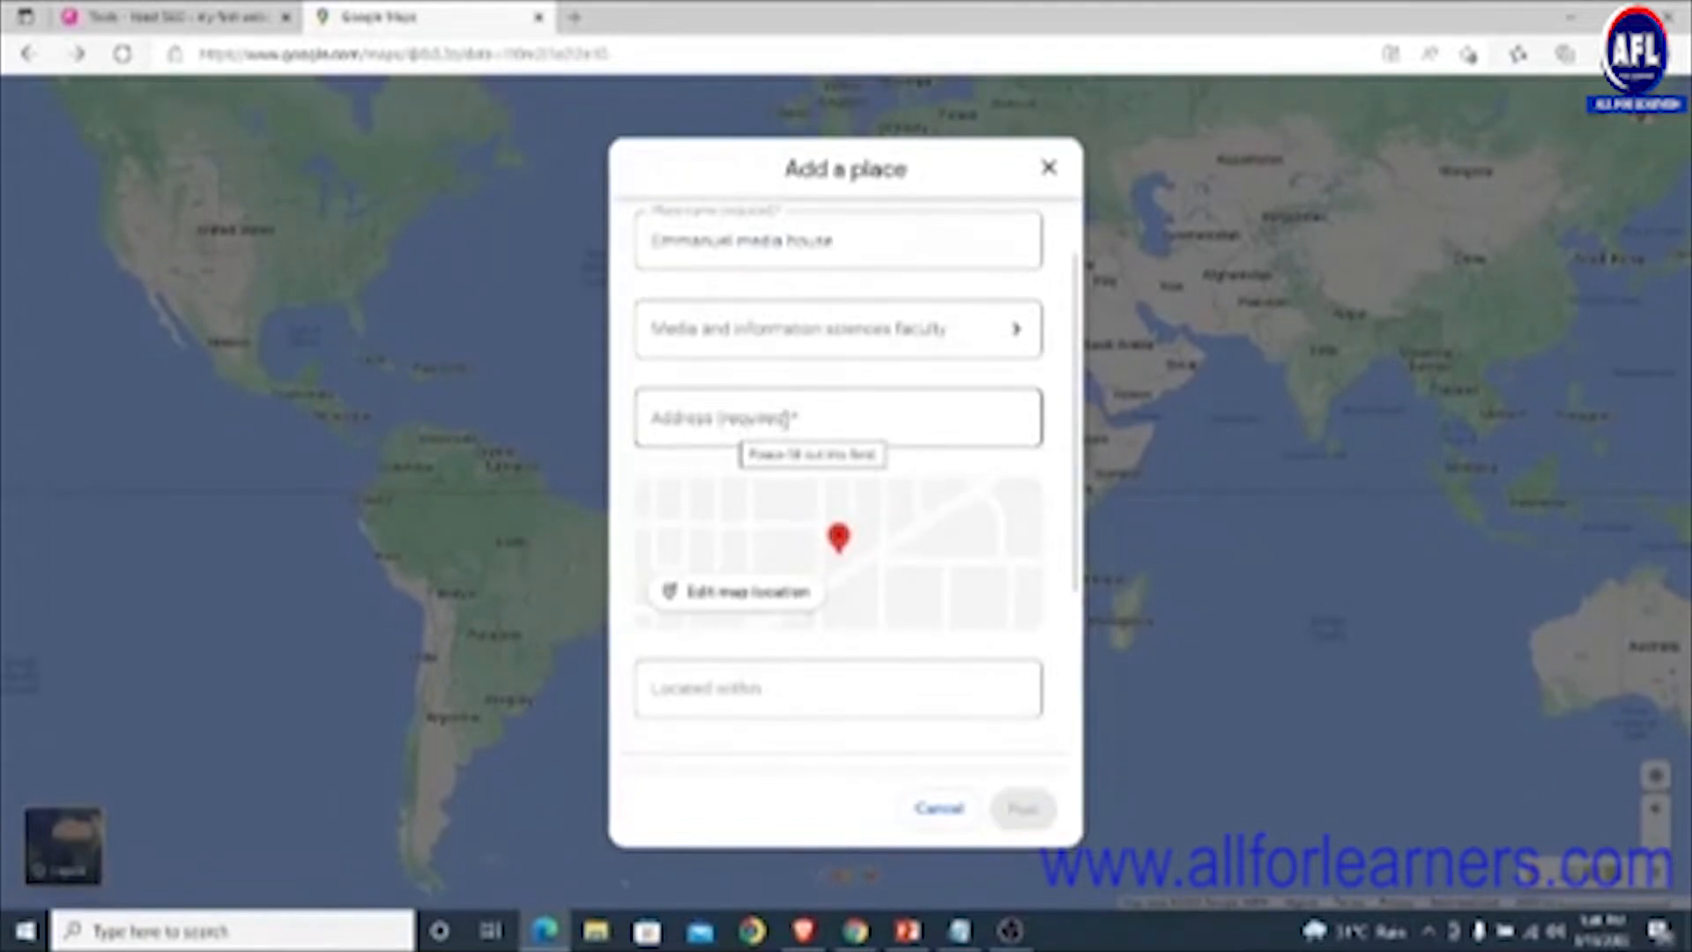
# - Enter the business's street address and accept the suggested matching address
pyautogui.click(788, 421)
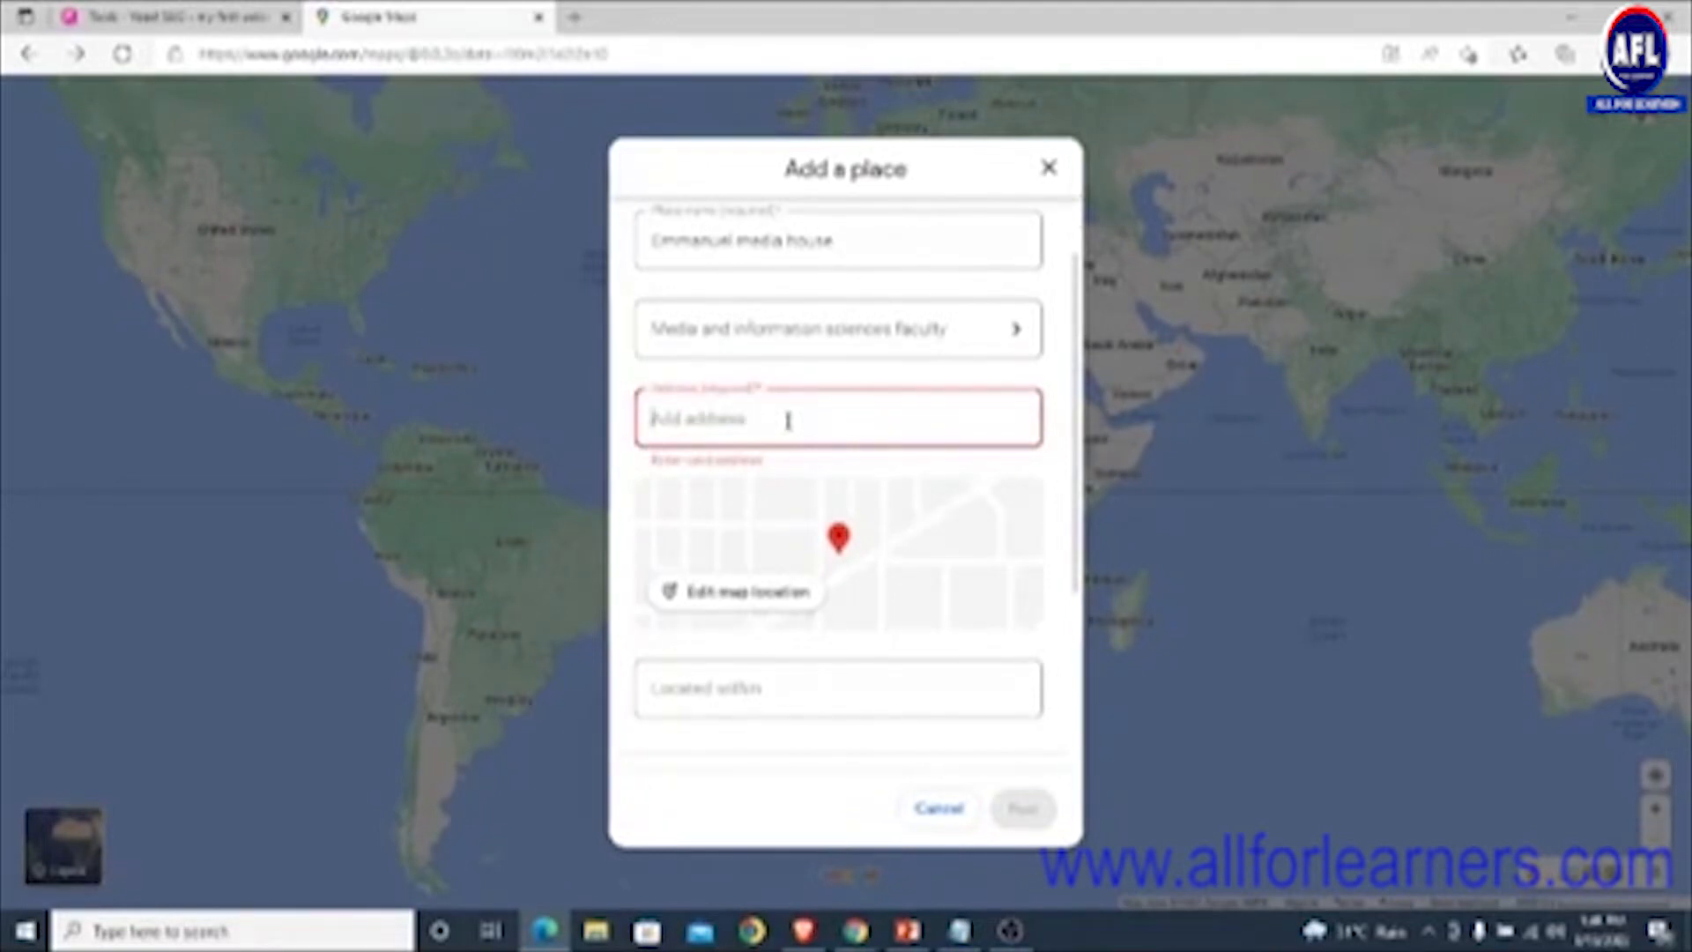
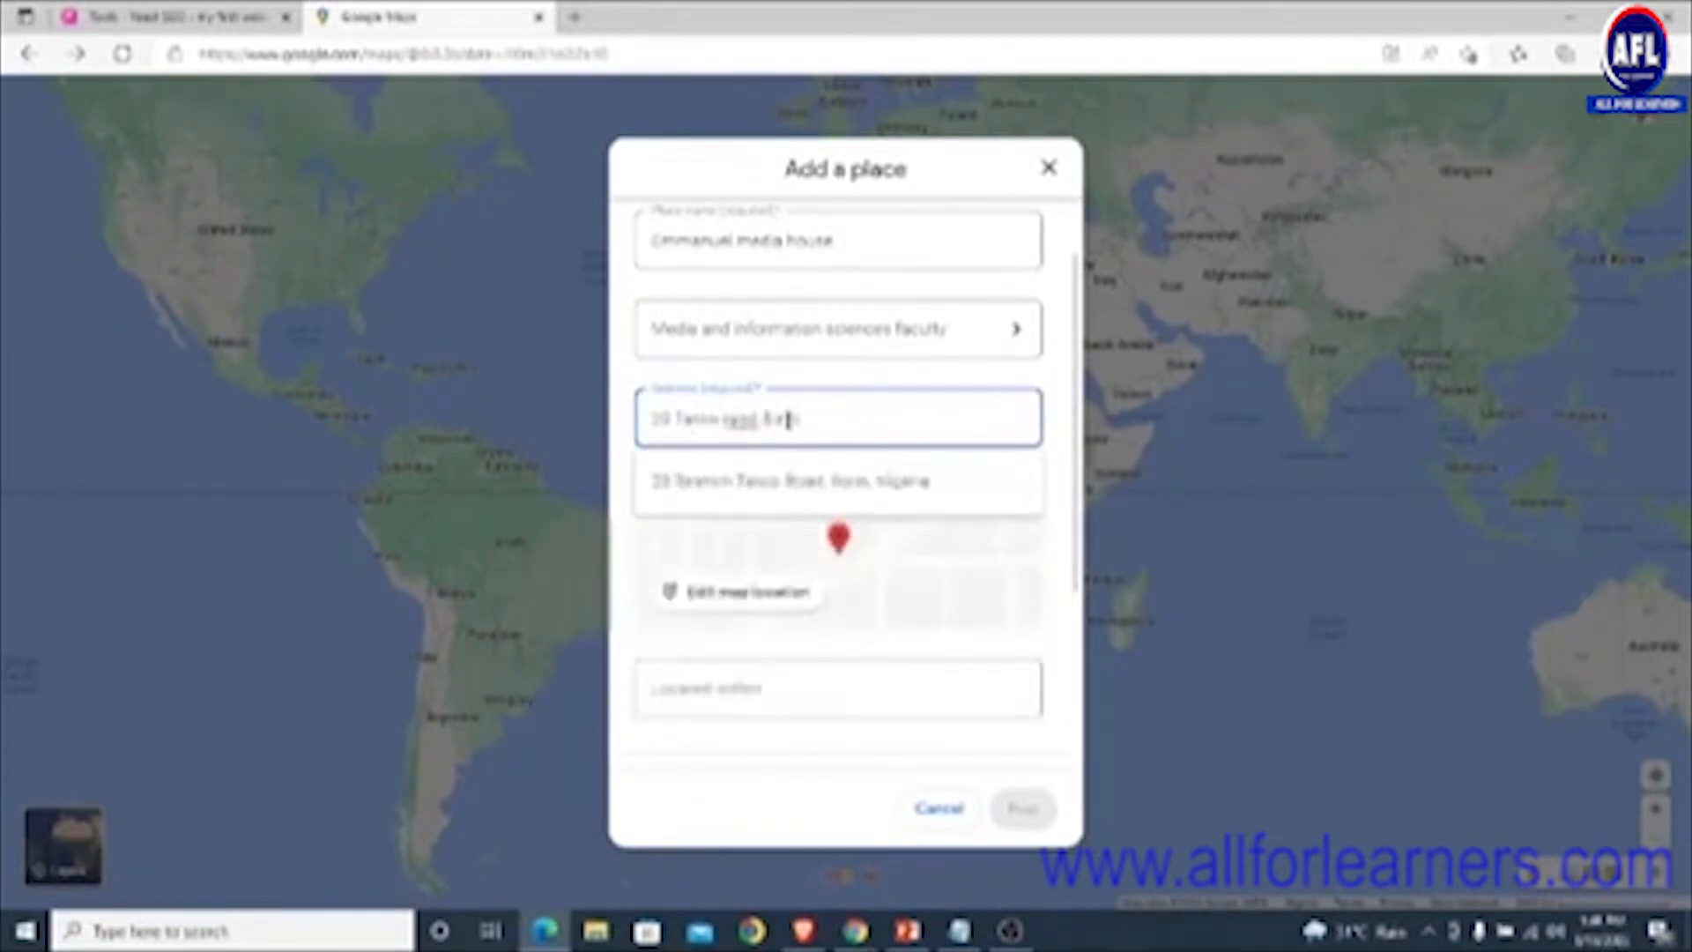
pyautogui.click(787, 483)
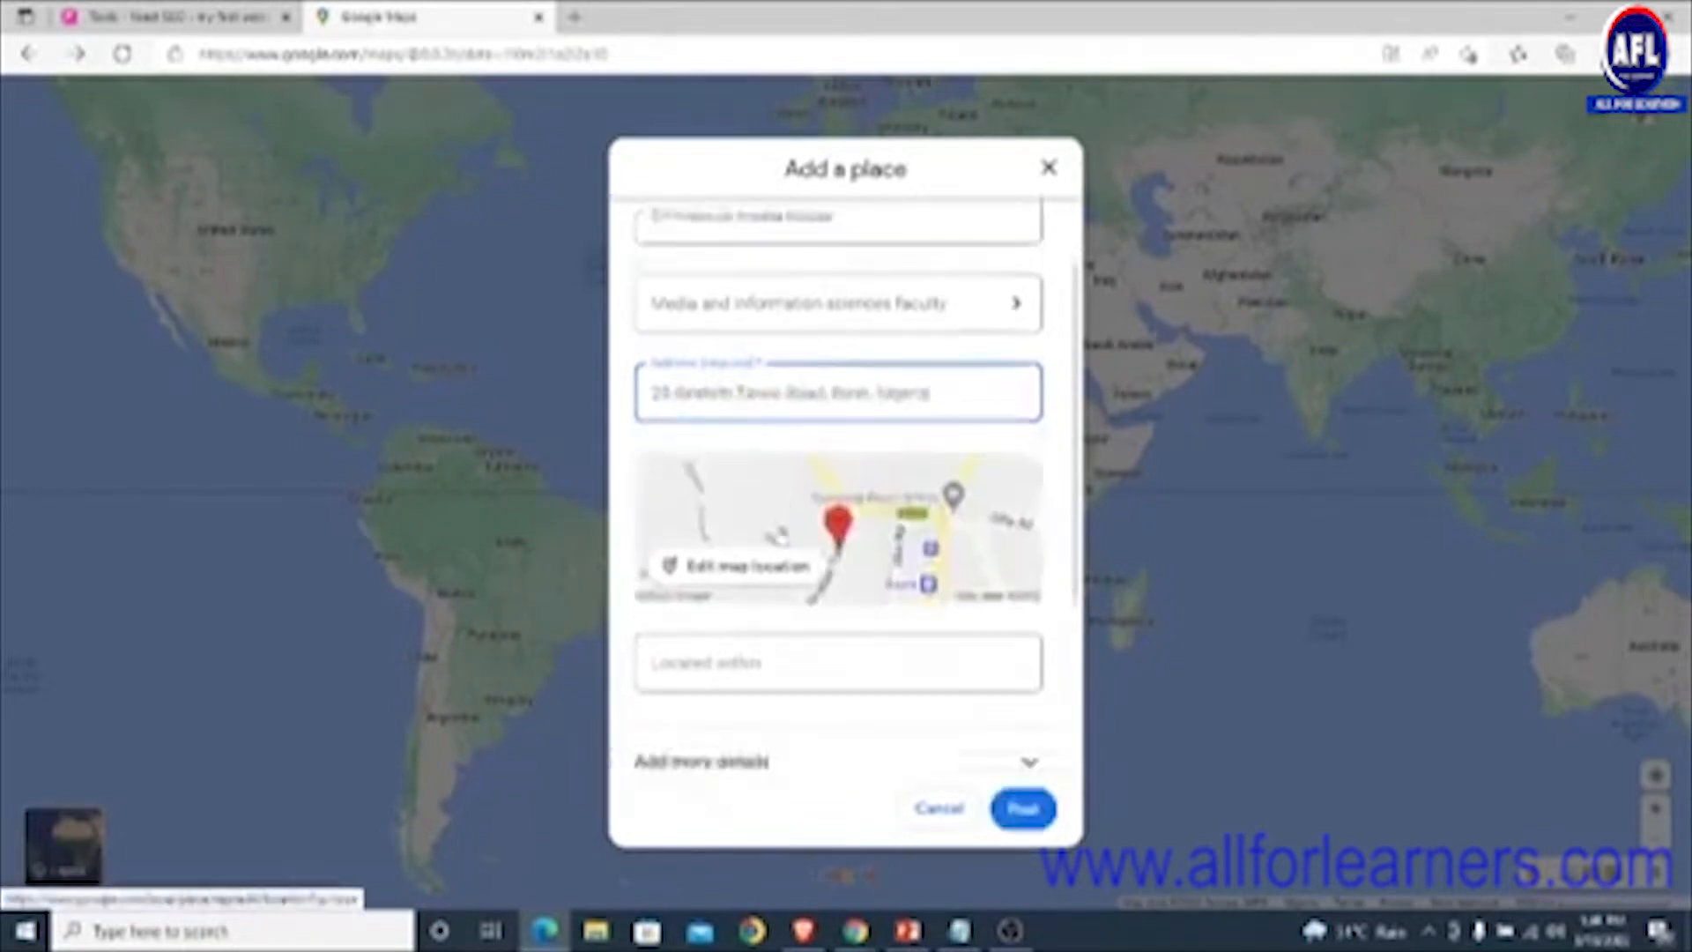
# - Expand the extra details section to show the Hours and Contact fields
pyautogui.scroll(-2, 752, 585)
pyautogui.scroll(-1, 740, 520)
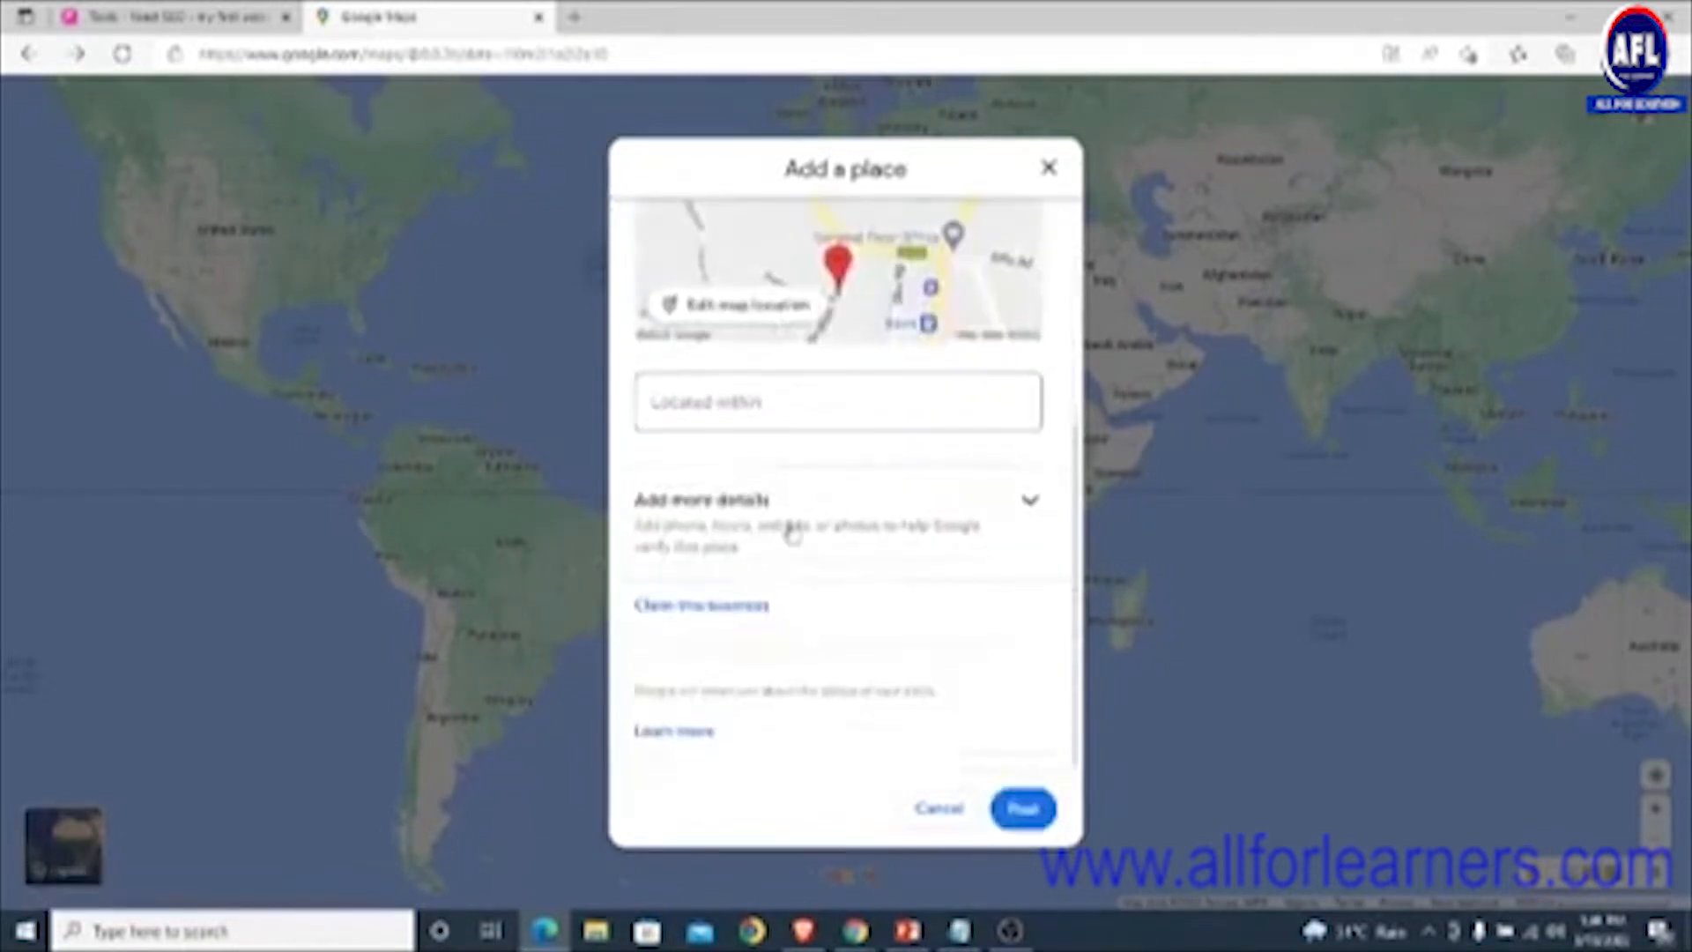
pyautogui.click(859, 529)
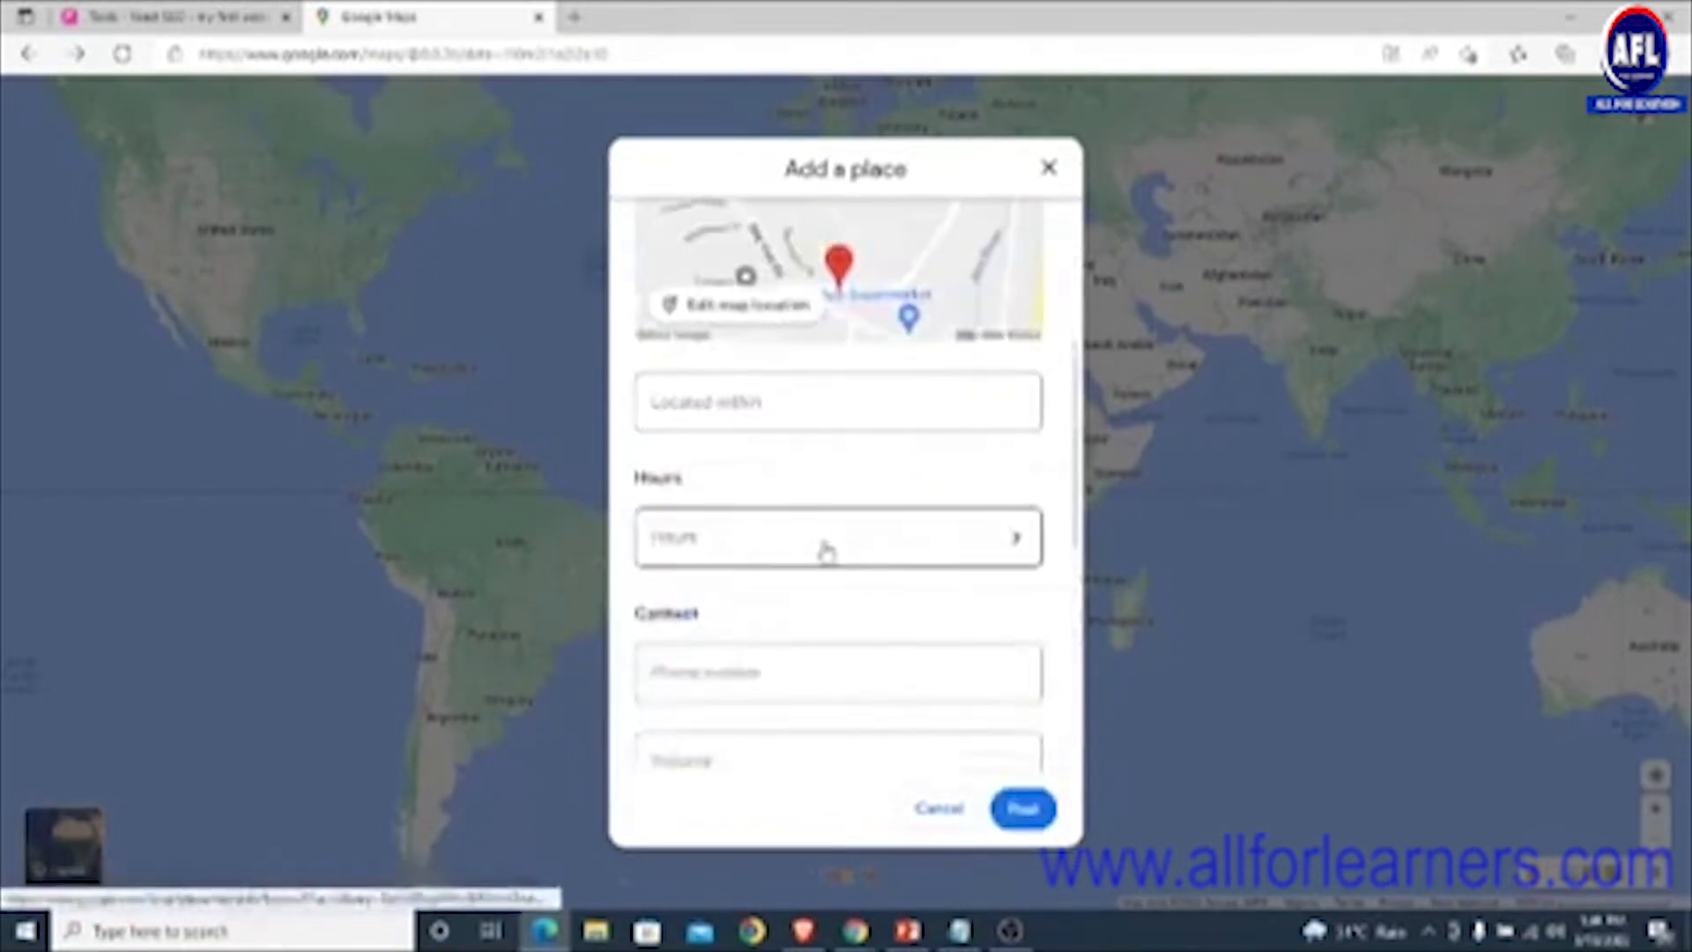
# - Set Monday, Tuesday and Wednesday to open 24 hours in the hours editor
pyautogui.click(823, 539)
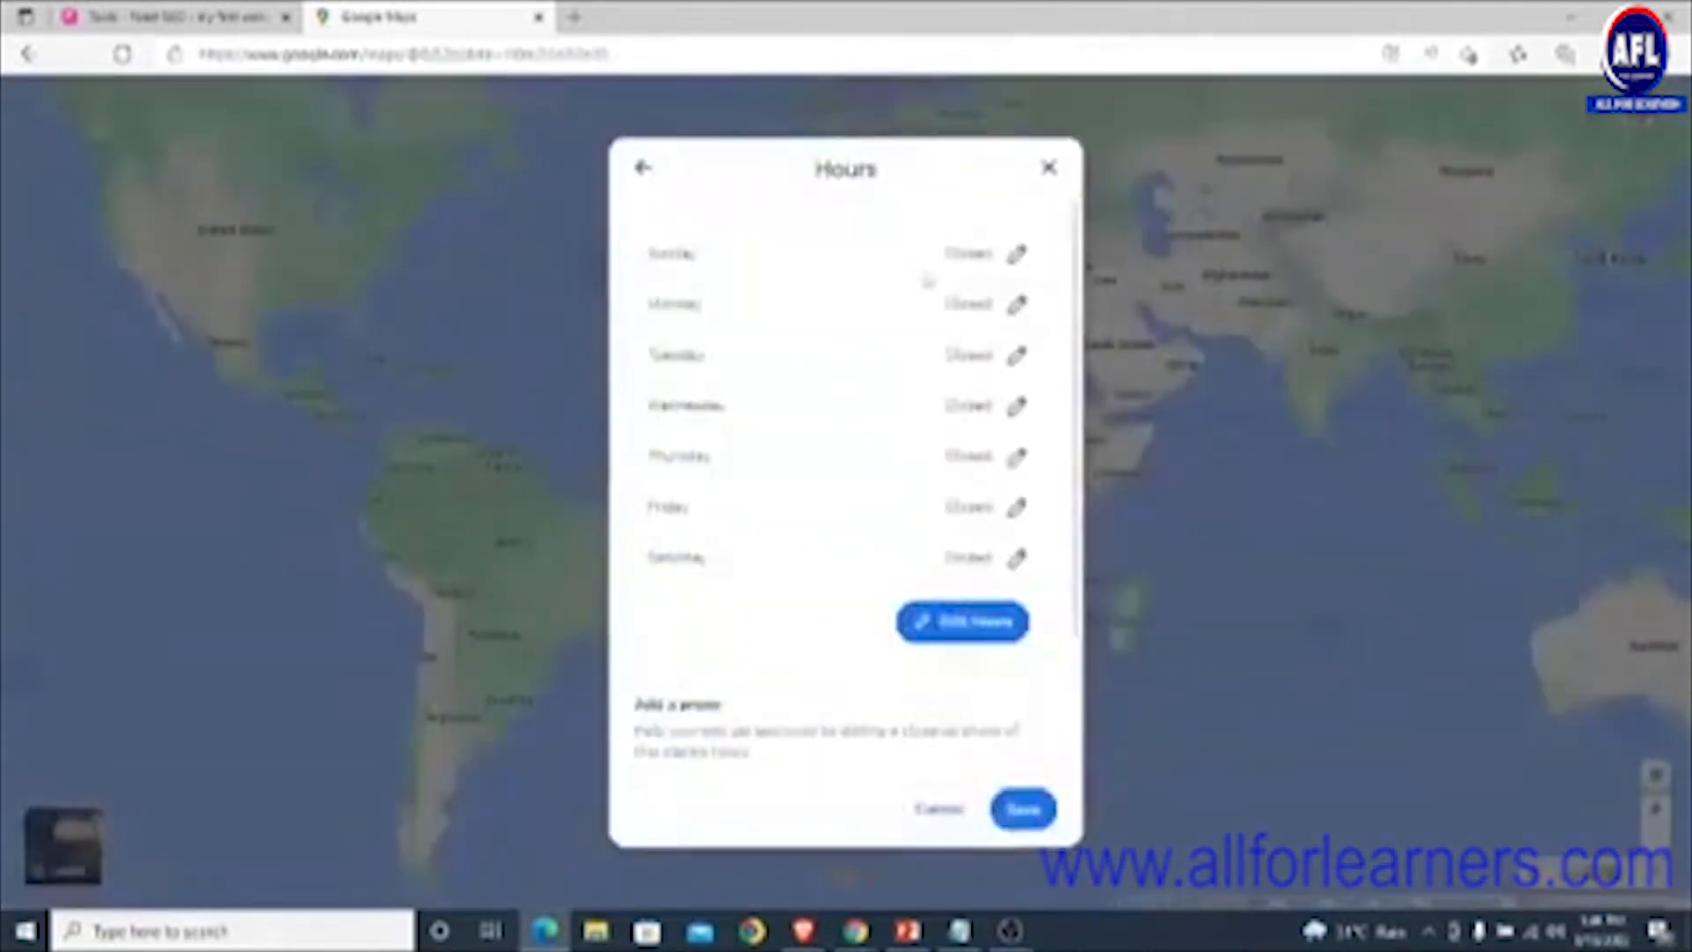
pyautogui.click(1016, 304)
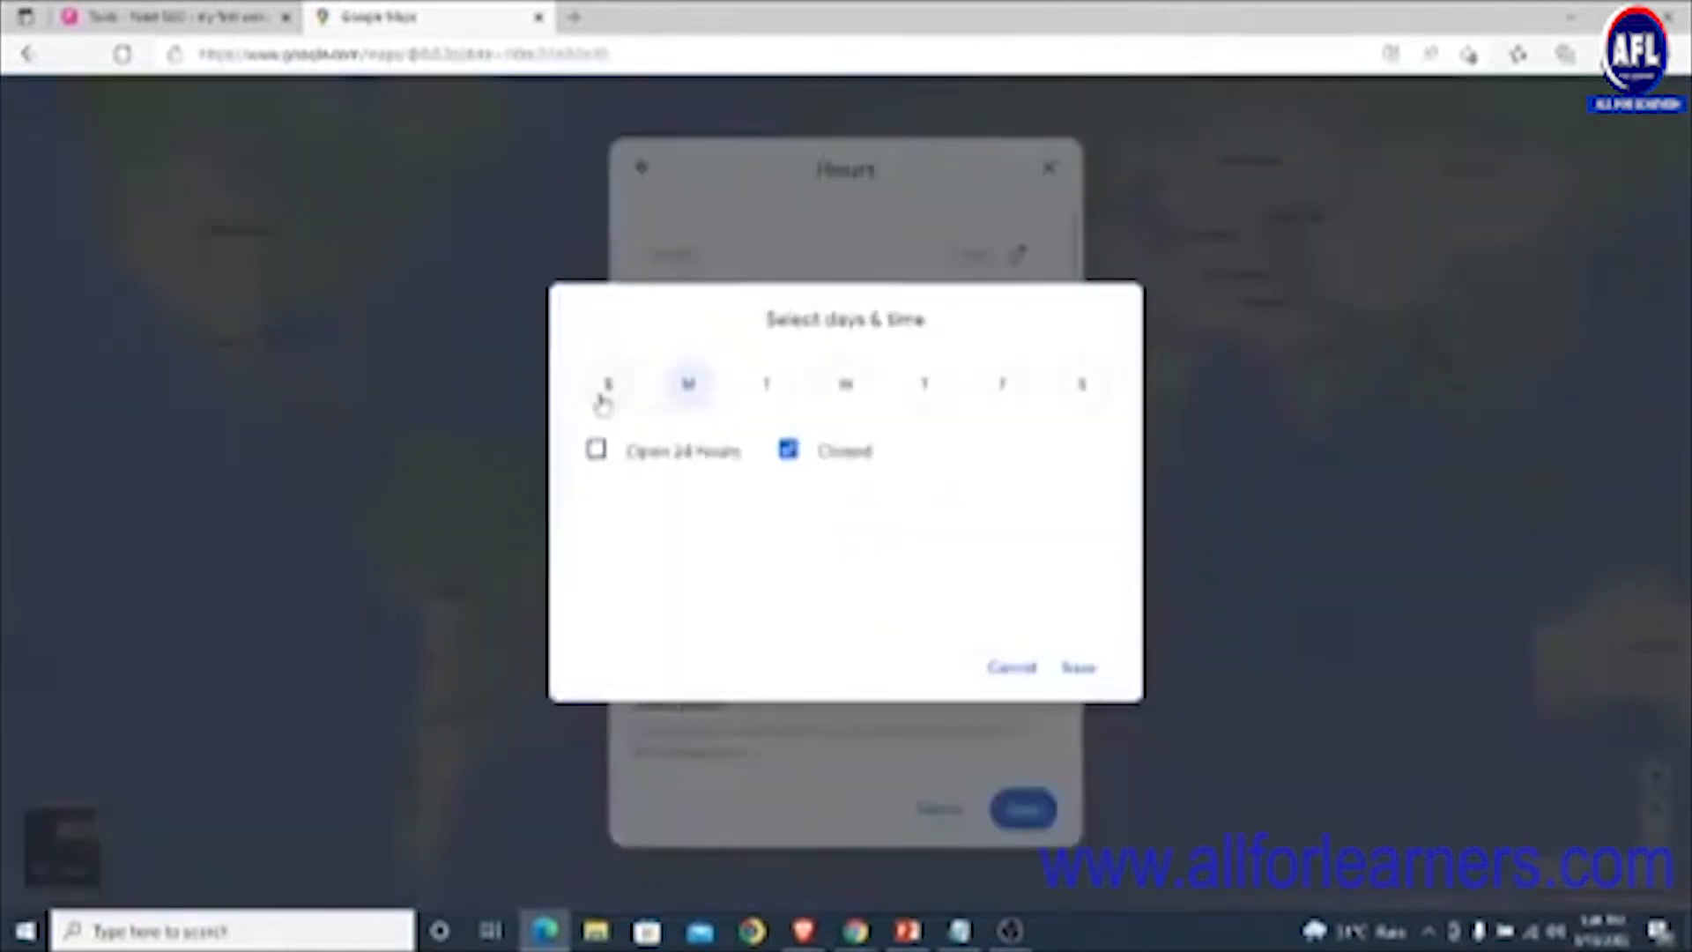
pyautogui.click(596, 449)
pyautogui.click(1076, 667)
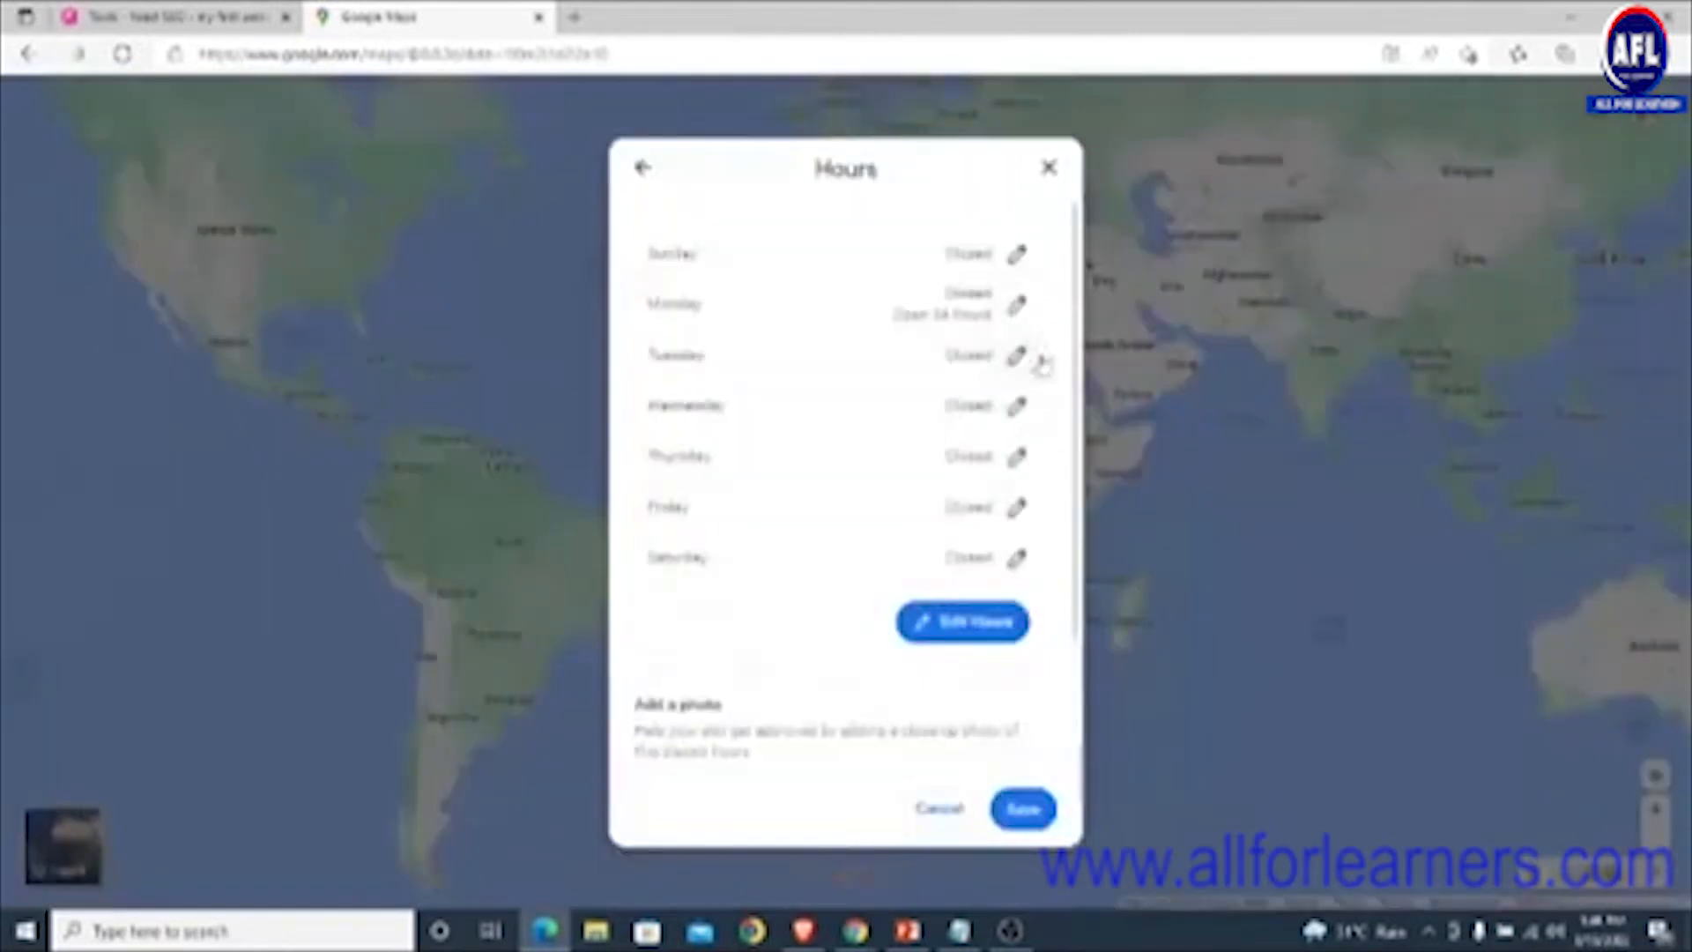
pyautogui.click(1019, 350)
pyautogui.click(596, 450)
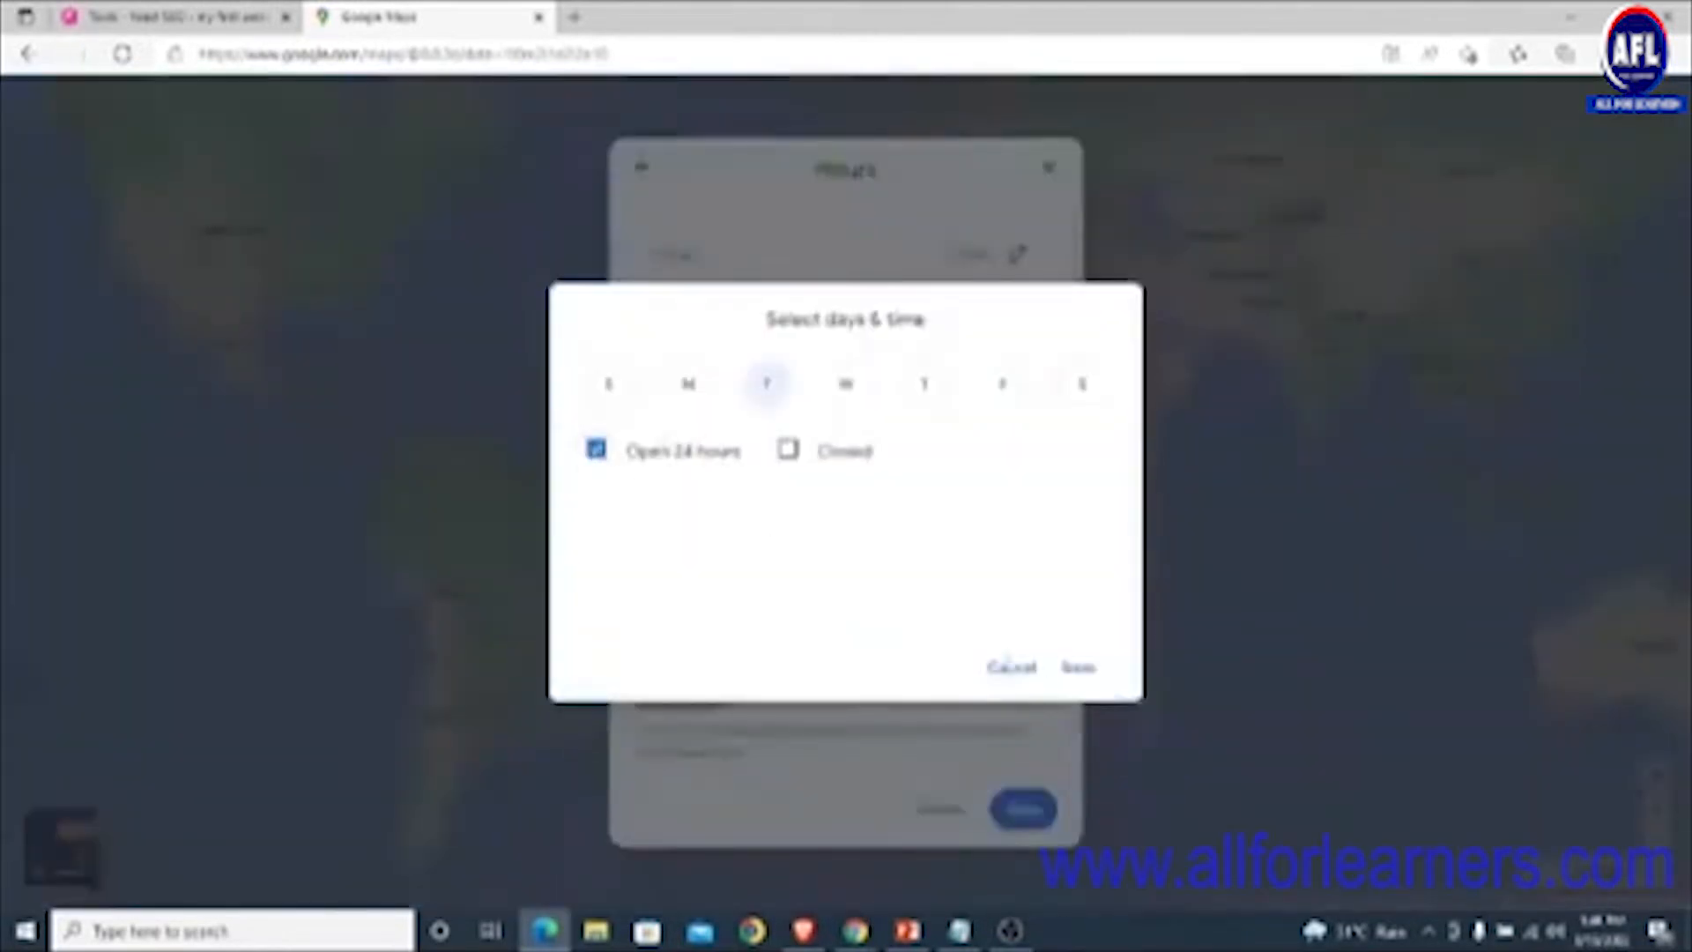
pyautogui.click(1079, 667)
pyautogui.click(1018, 405)
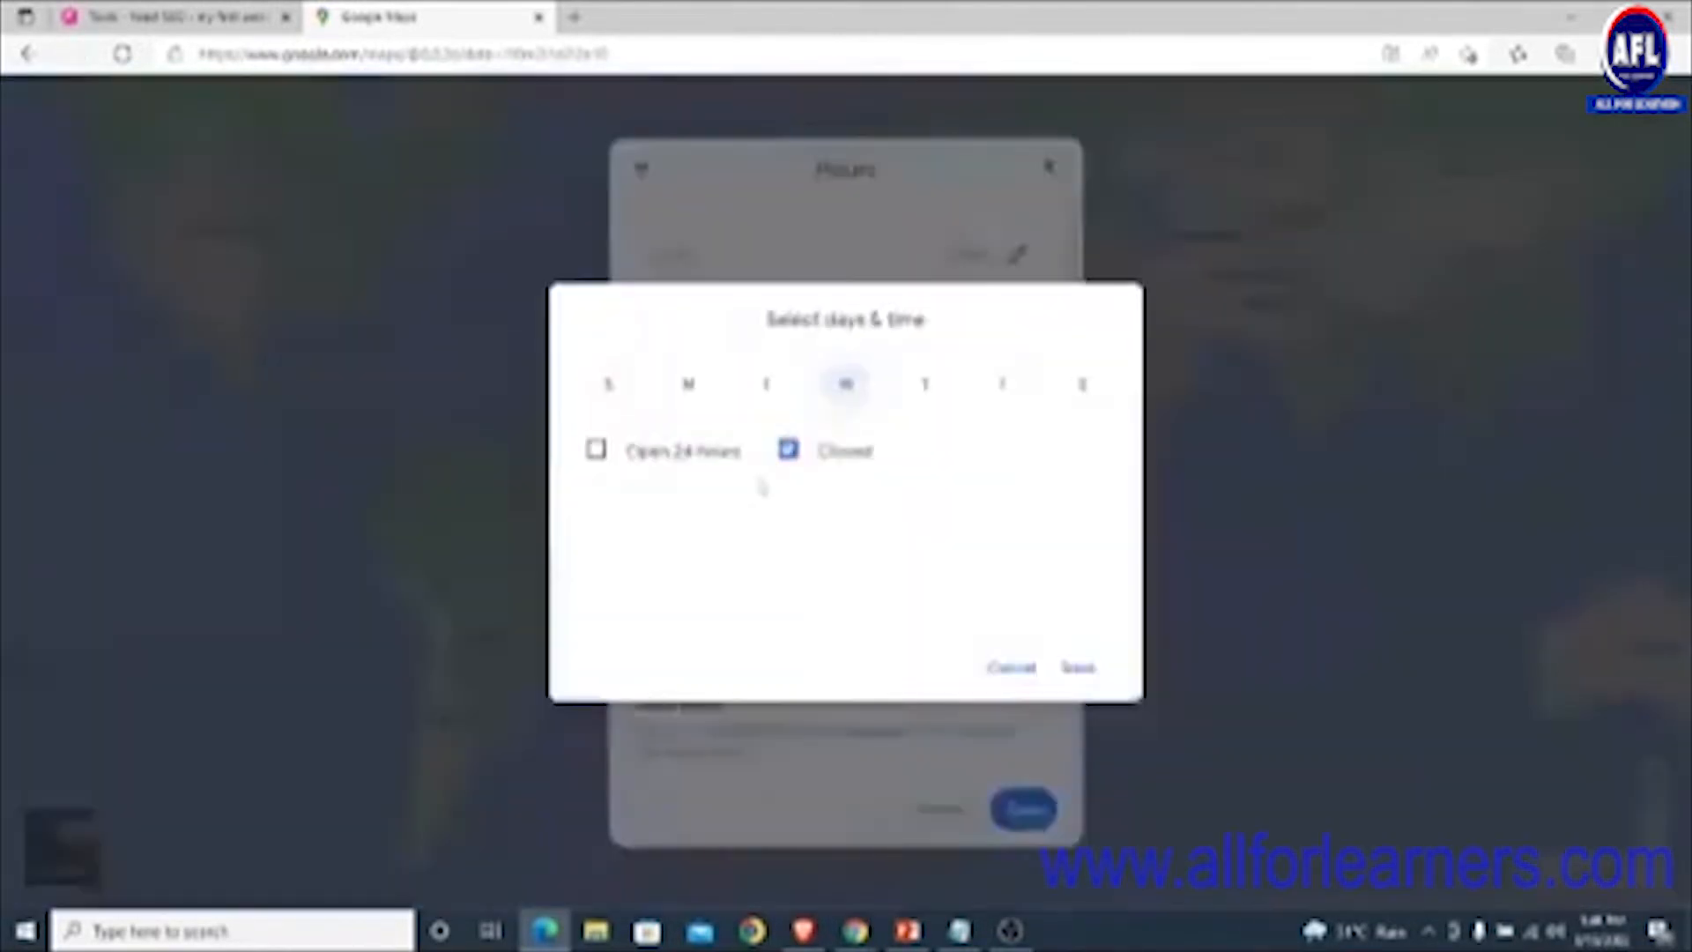
pyautogui.click(596, 449)
pyautogui.click(1079, 667)
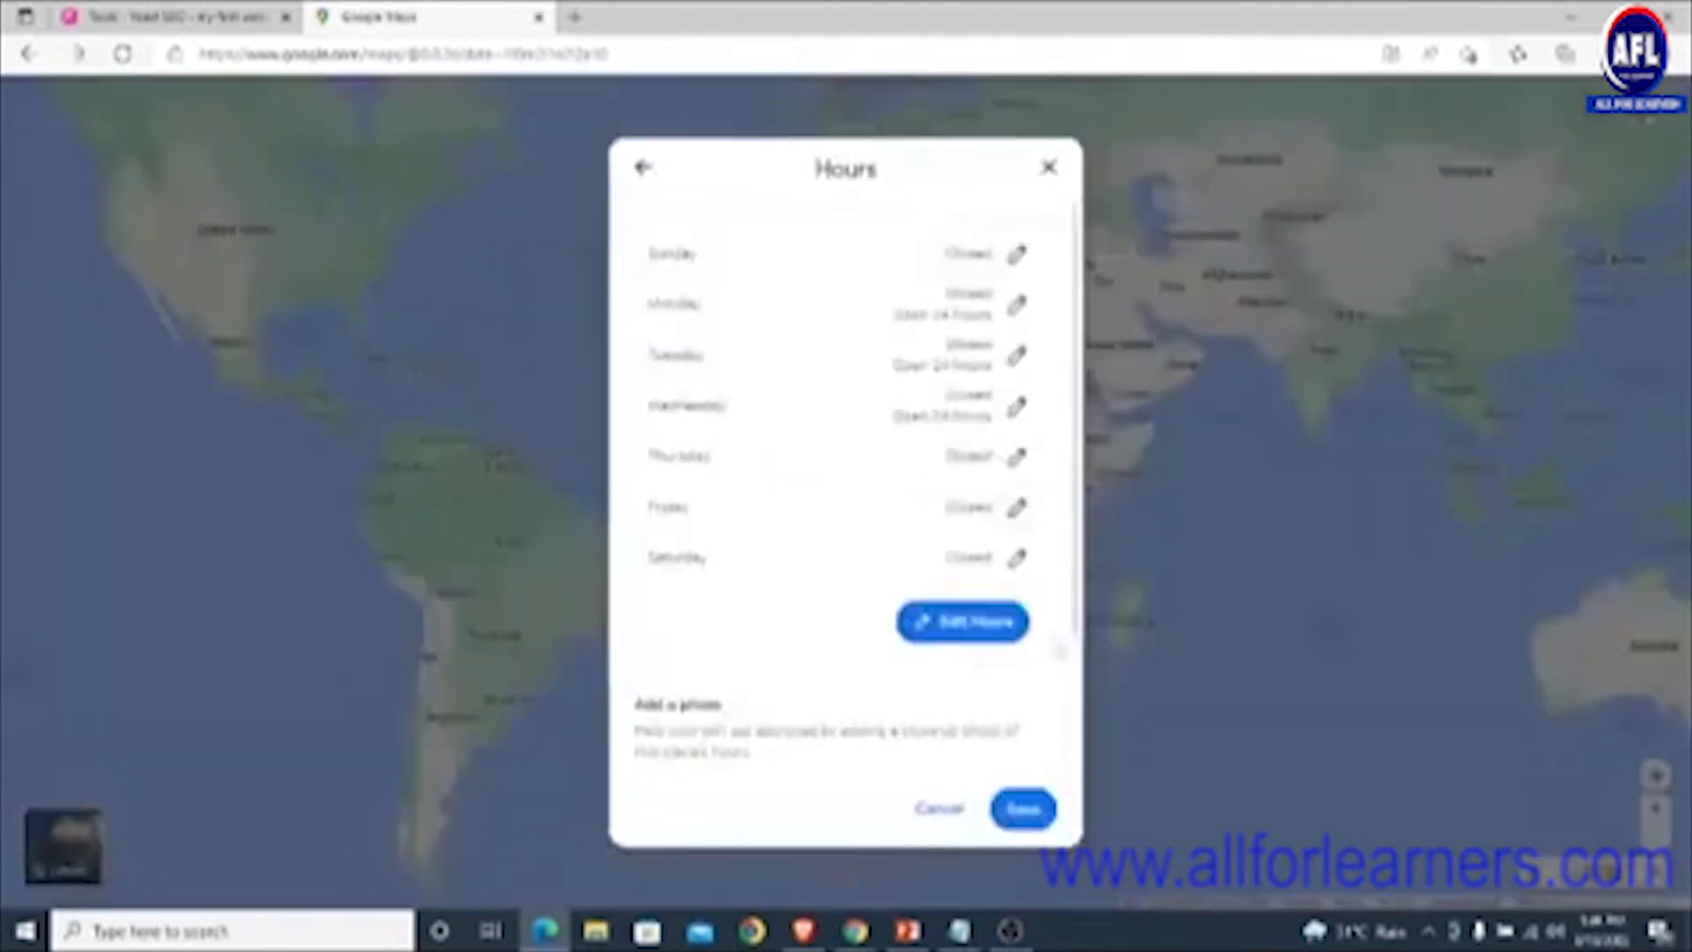
# - Set Thursday, Friday and Saturday to open 24 hours and save the week, Sunday staying closed
pyautogui.click(1018, 455)
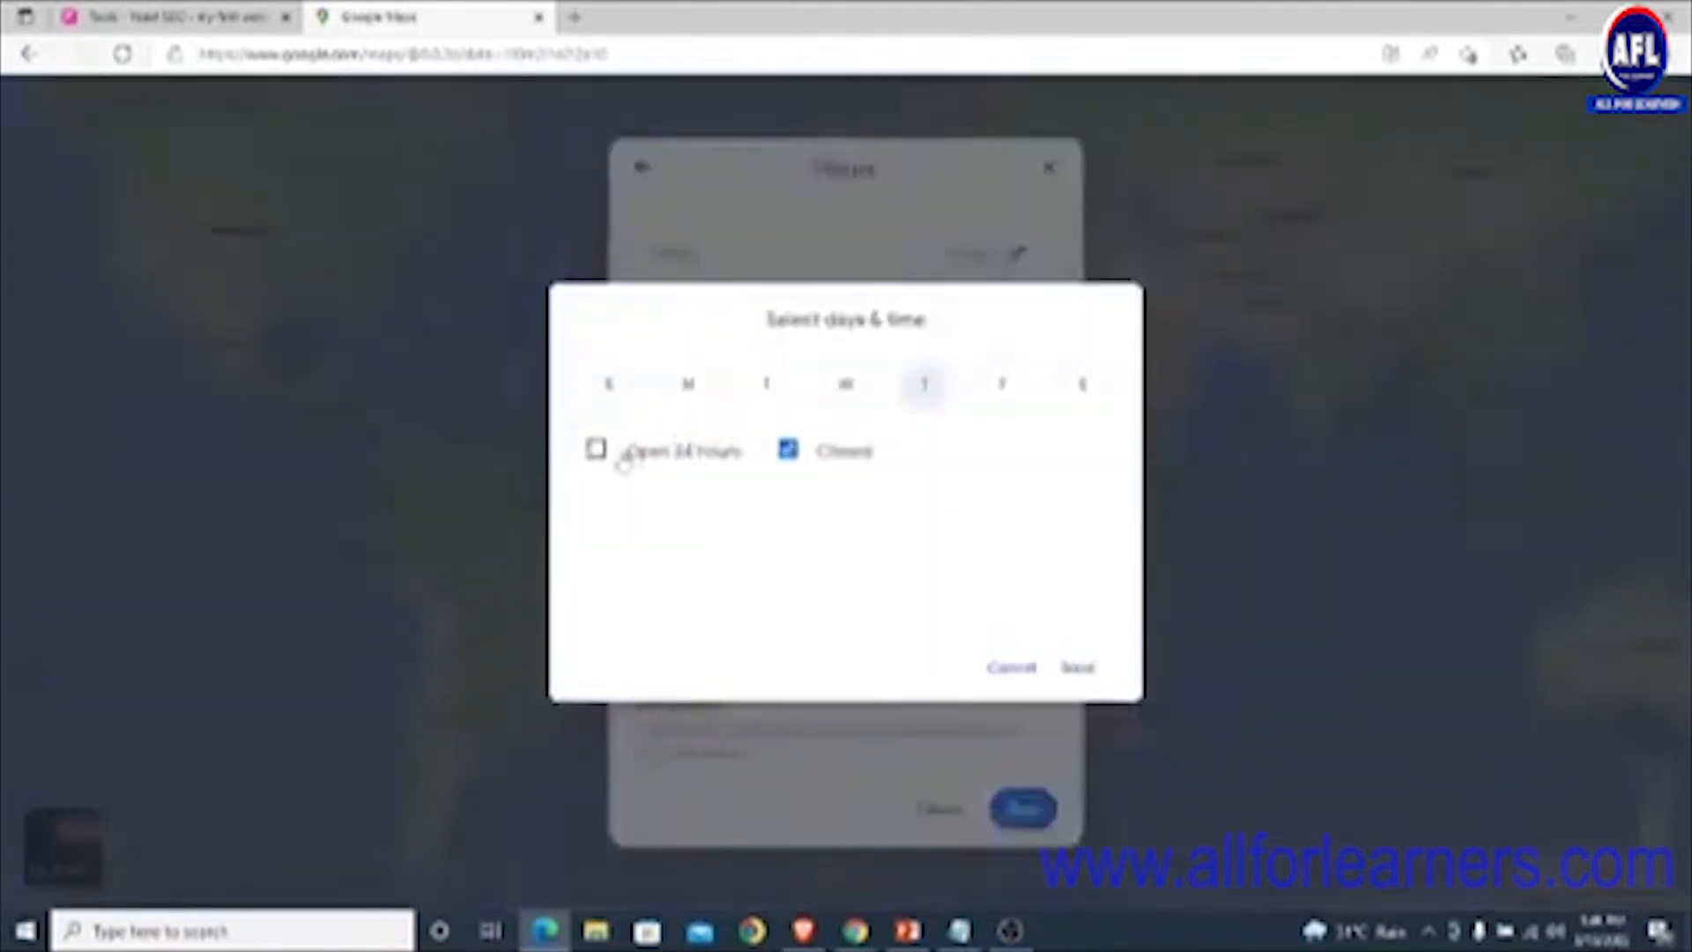
pyautogui.click(595, 449)
pyautogui.click(1079, 666)
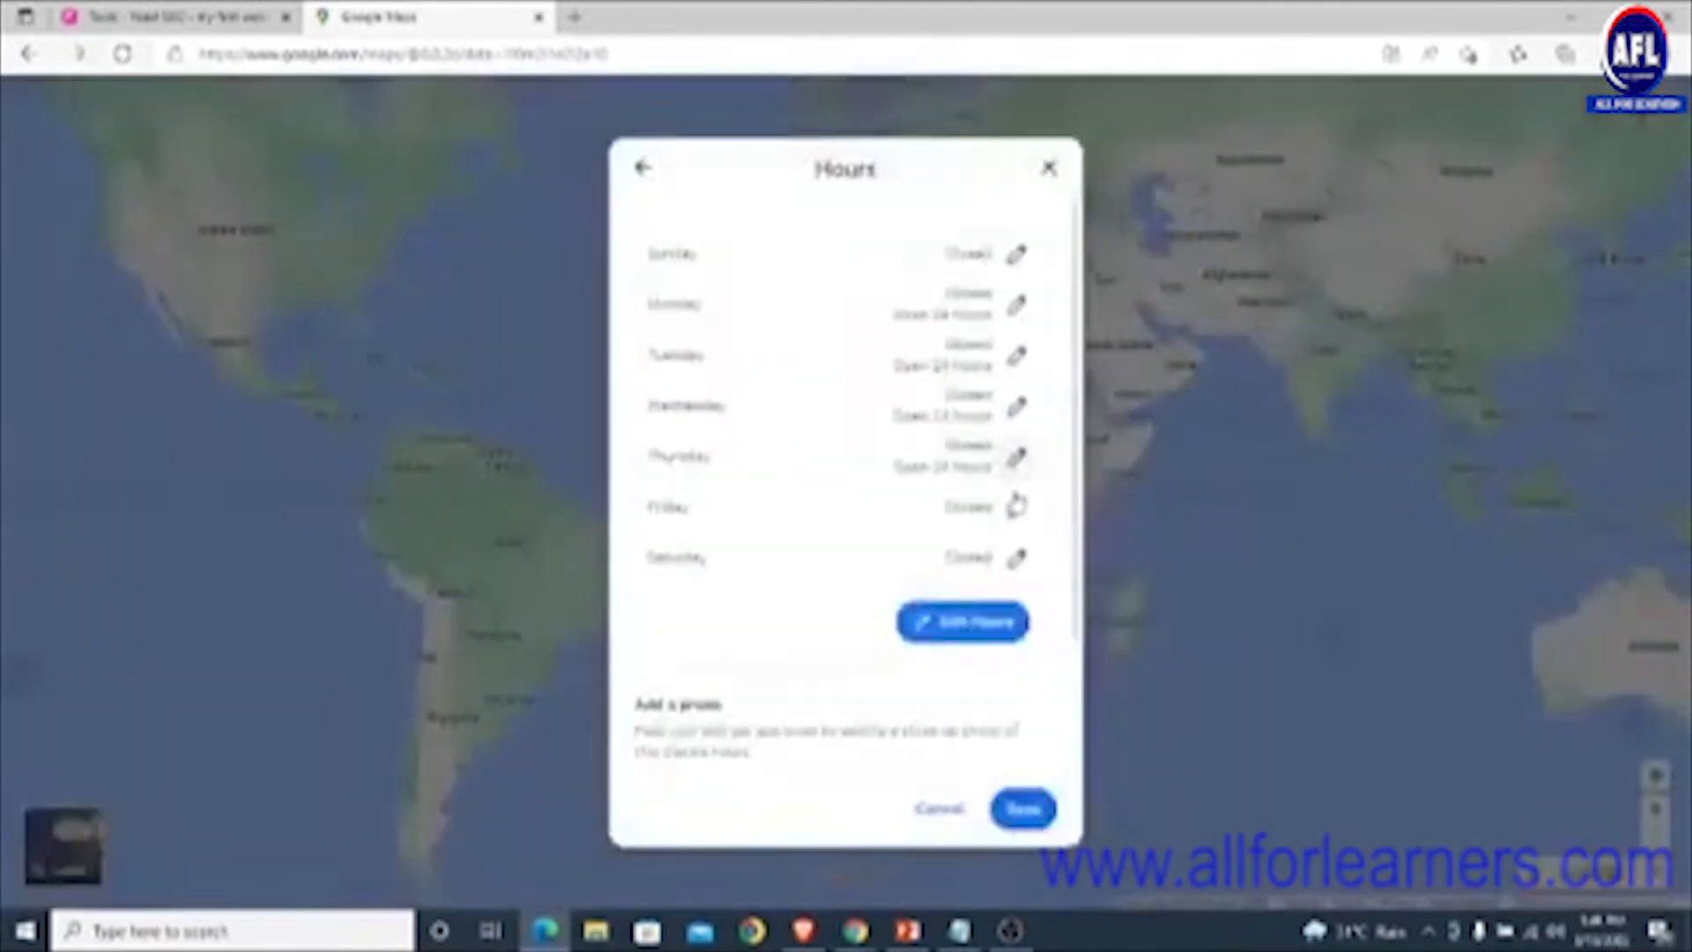
pyautogui.click(1018, 506)
pyautogui.click(595, 449)
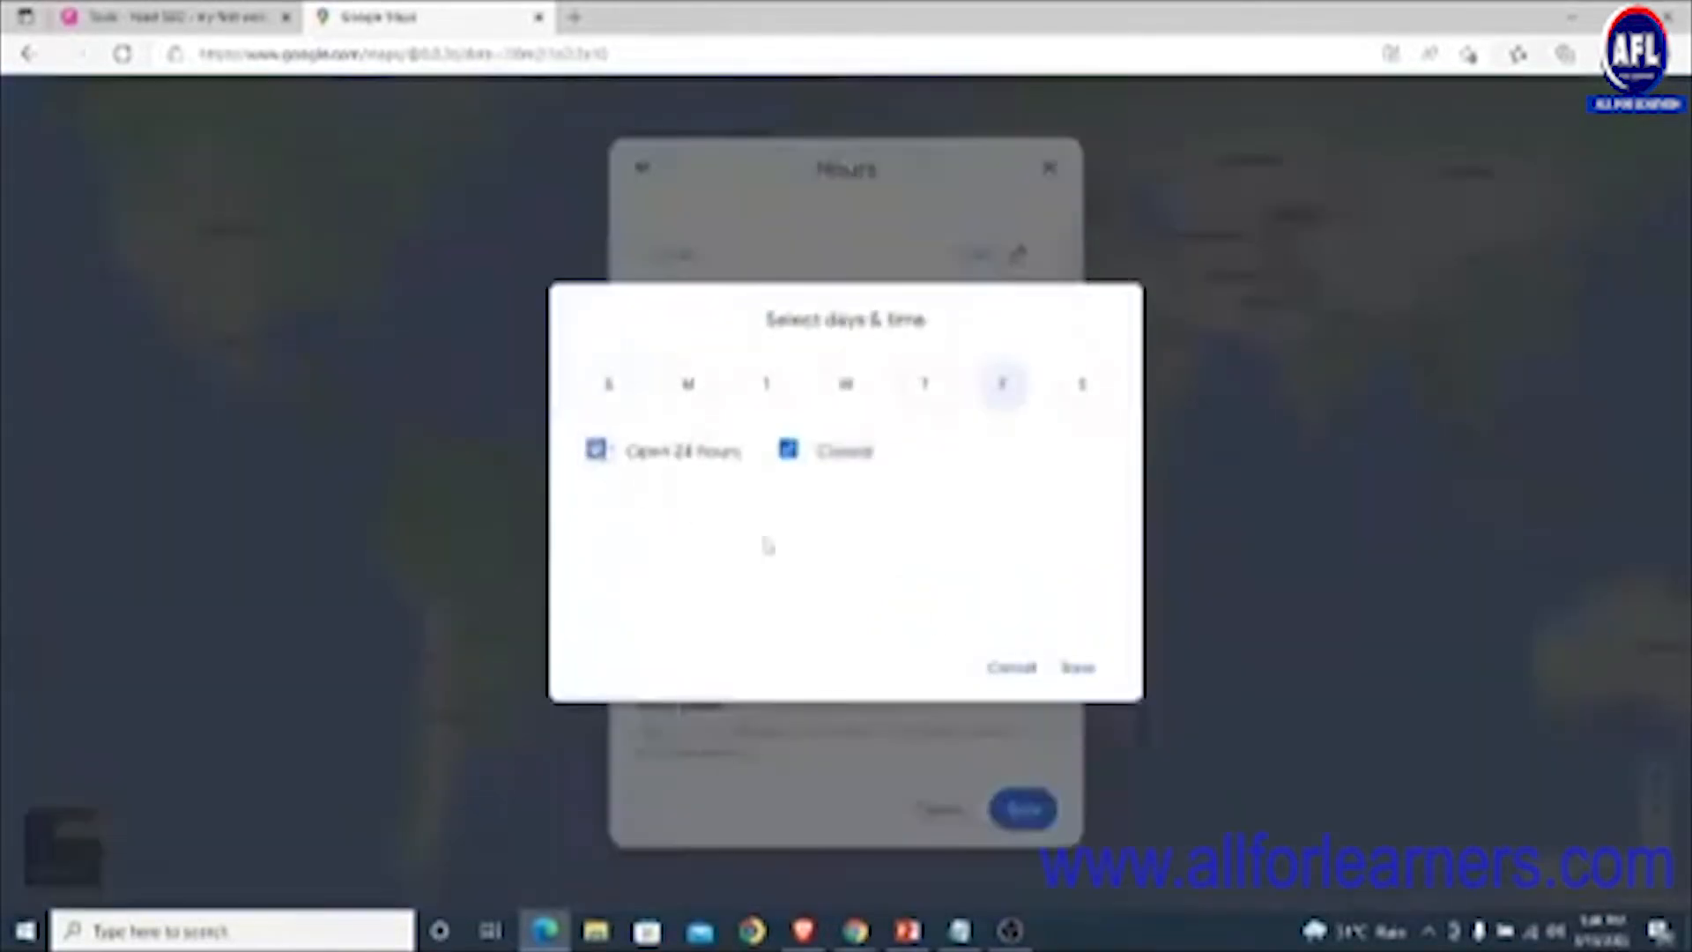
pyautogui.click(1084, 671)
pyautogui.click(1018, 557)
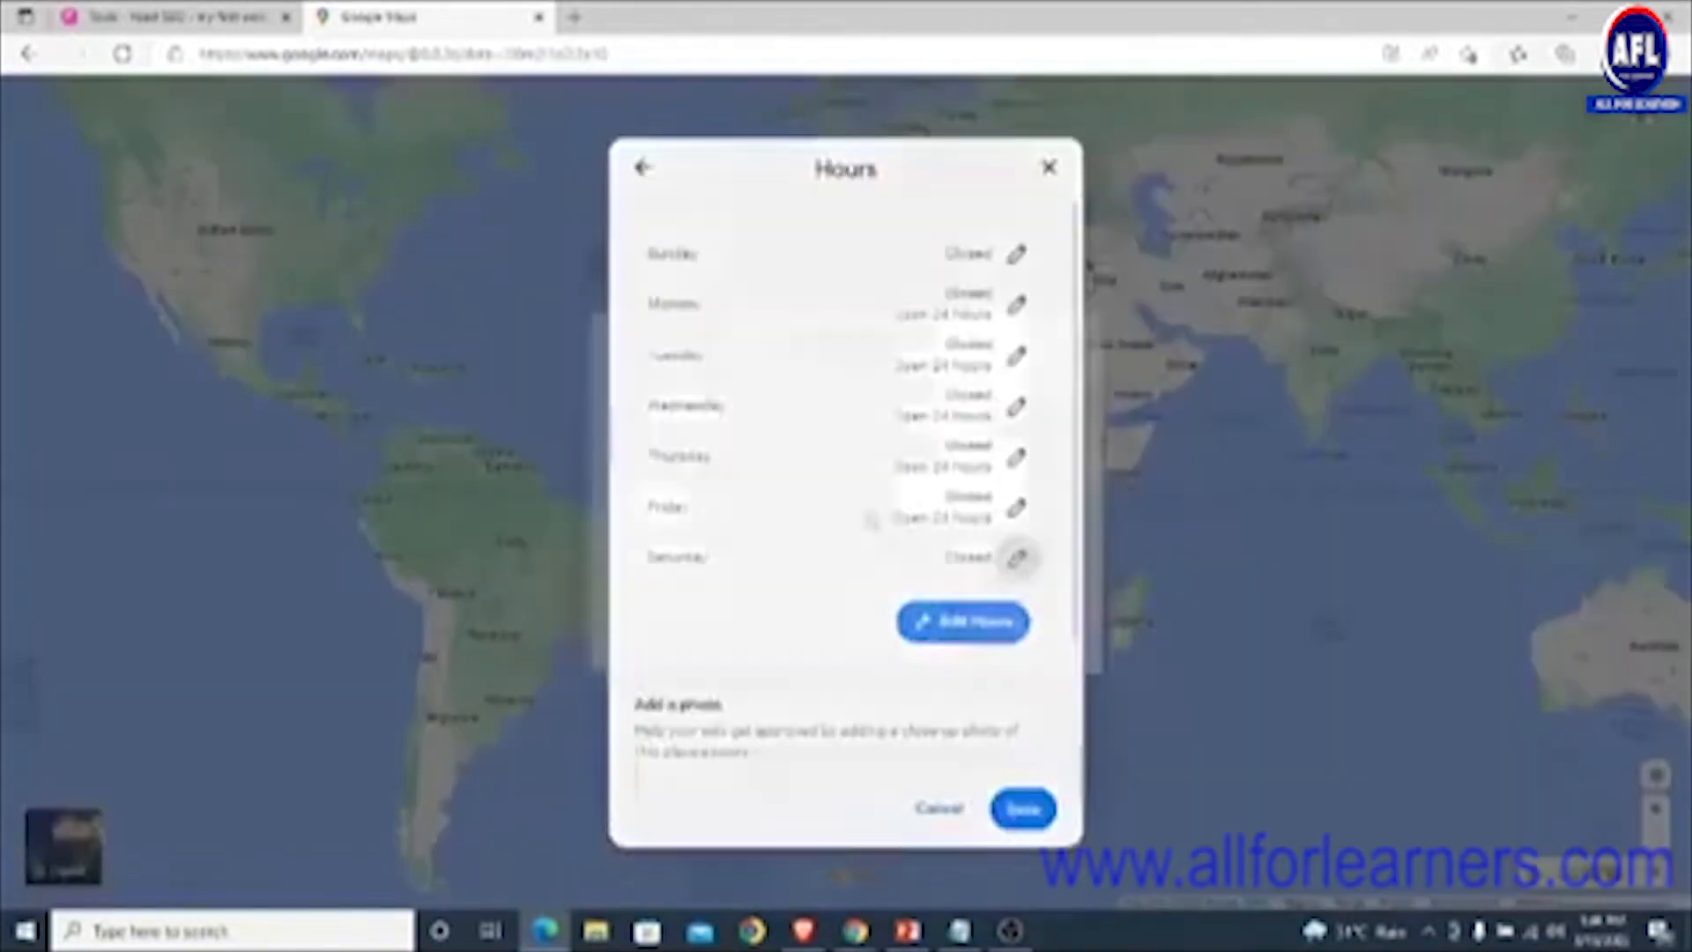
pyautogui.click(595, 449)
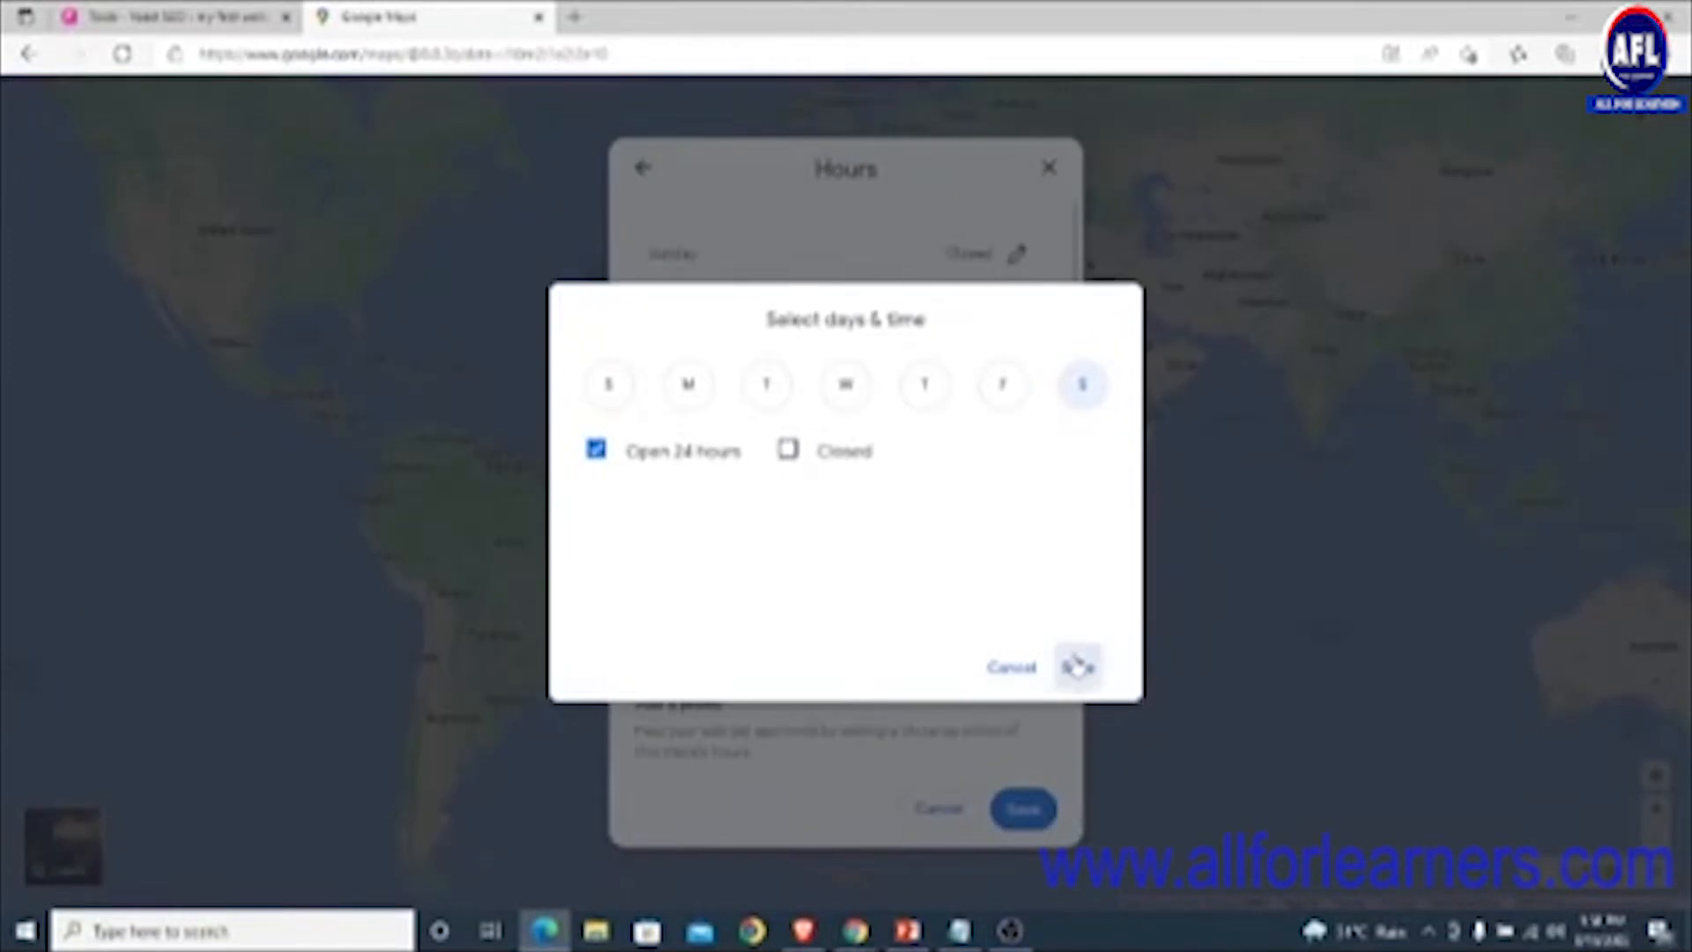
pyautogui.click(1078, 667)
pyautogui.scroll(-2, 948, 553)
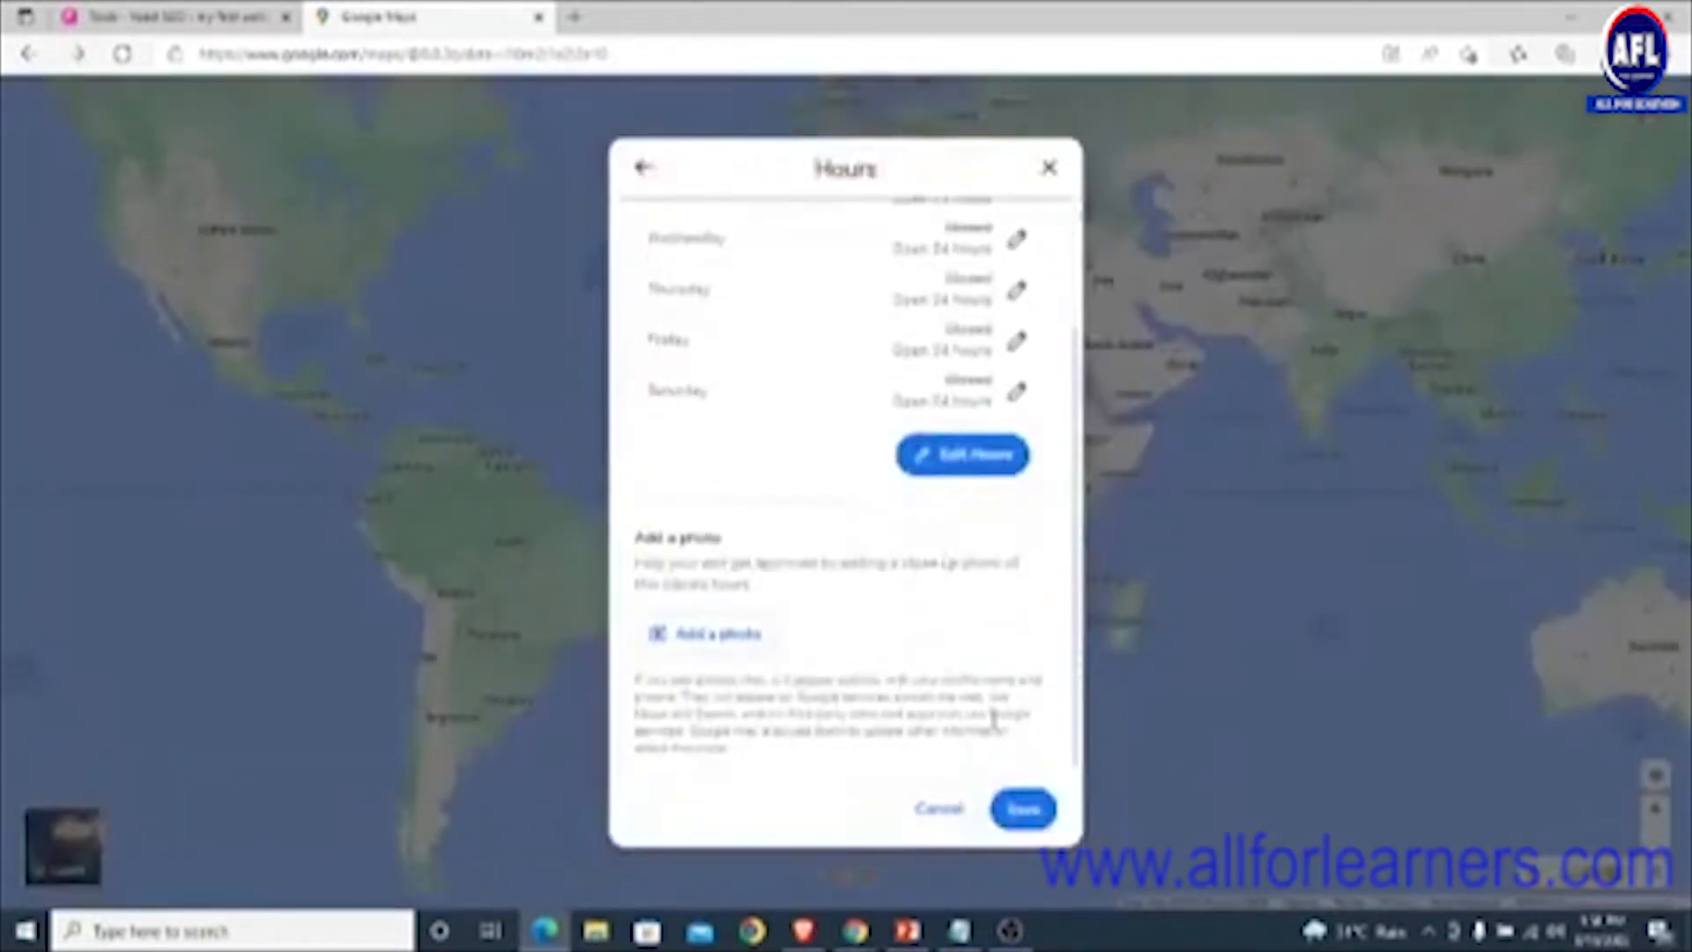
pyautogui.click(1024, 809)
pyautogui.scroll(-3, 876, 581)
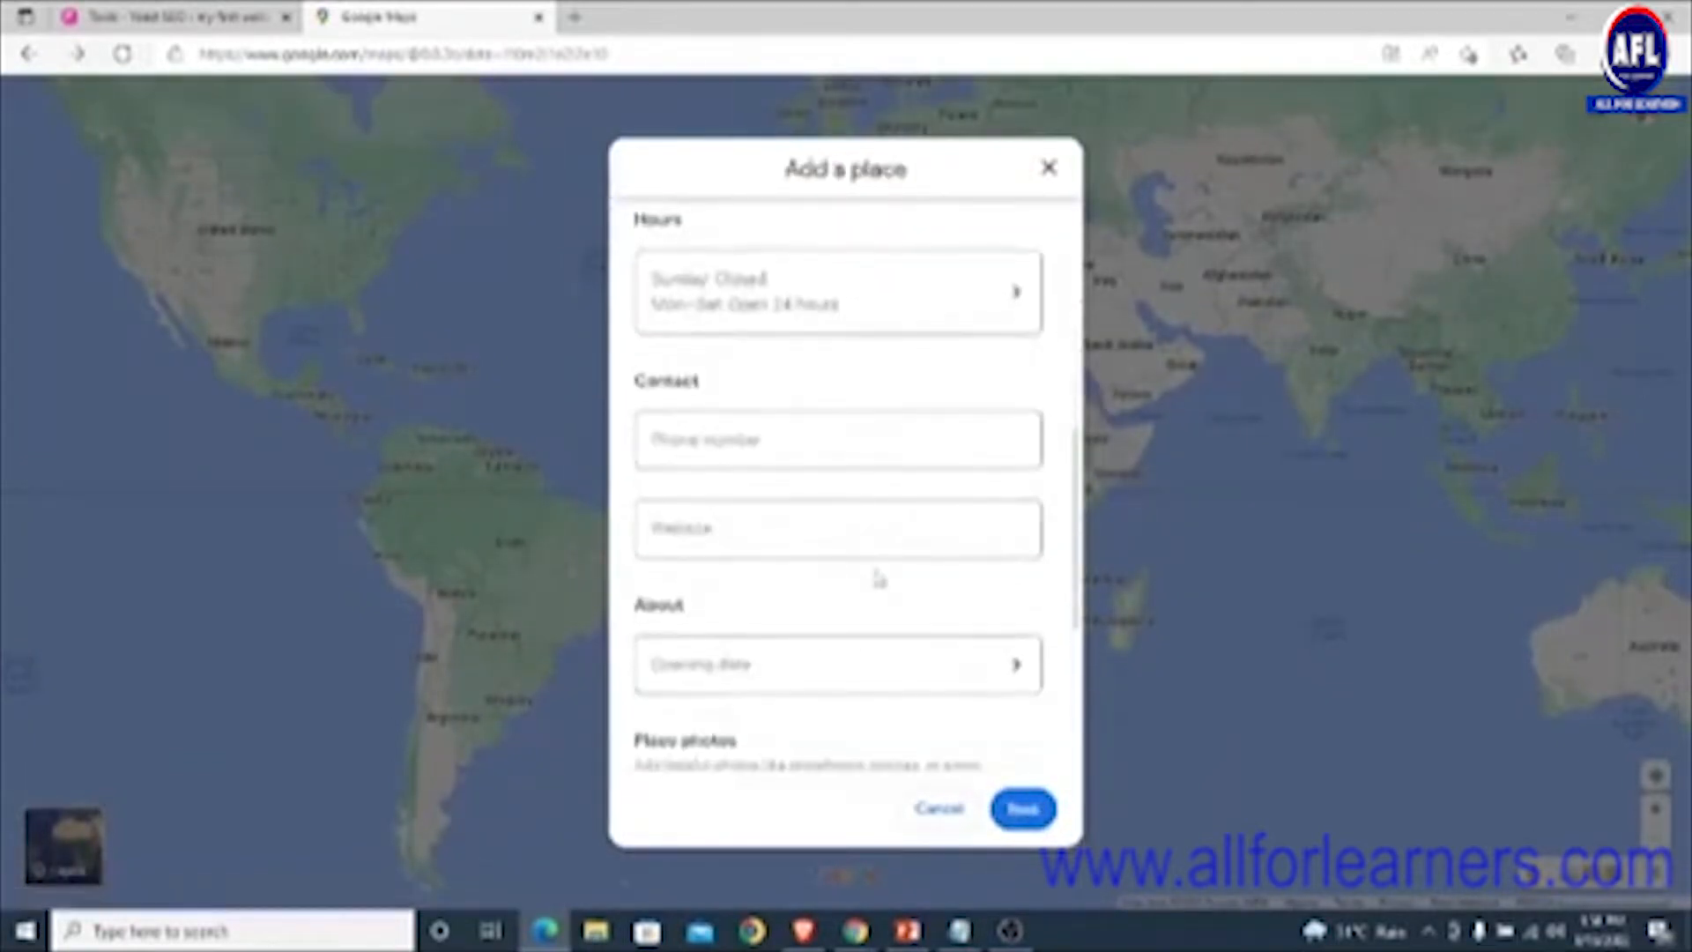
# - Enter the business phone number in the contact field
pyautogui.scroll(-1, 873, 578)
pyautogui.scroll(1, 793, 529)
pyautogui.click(735, 444)
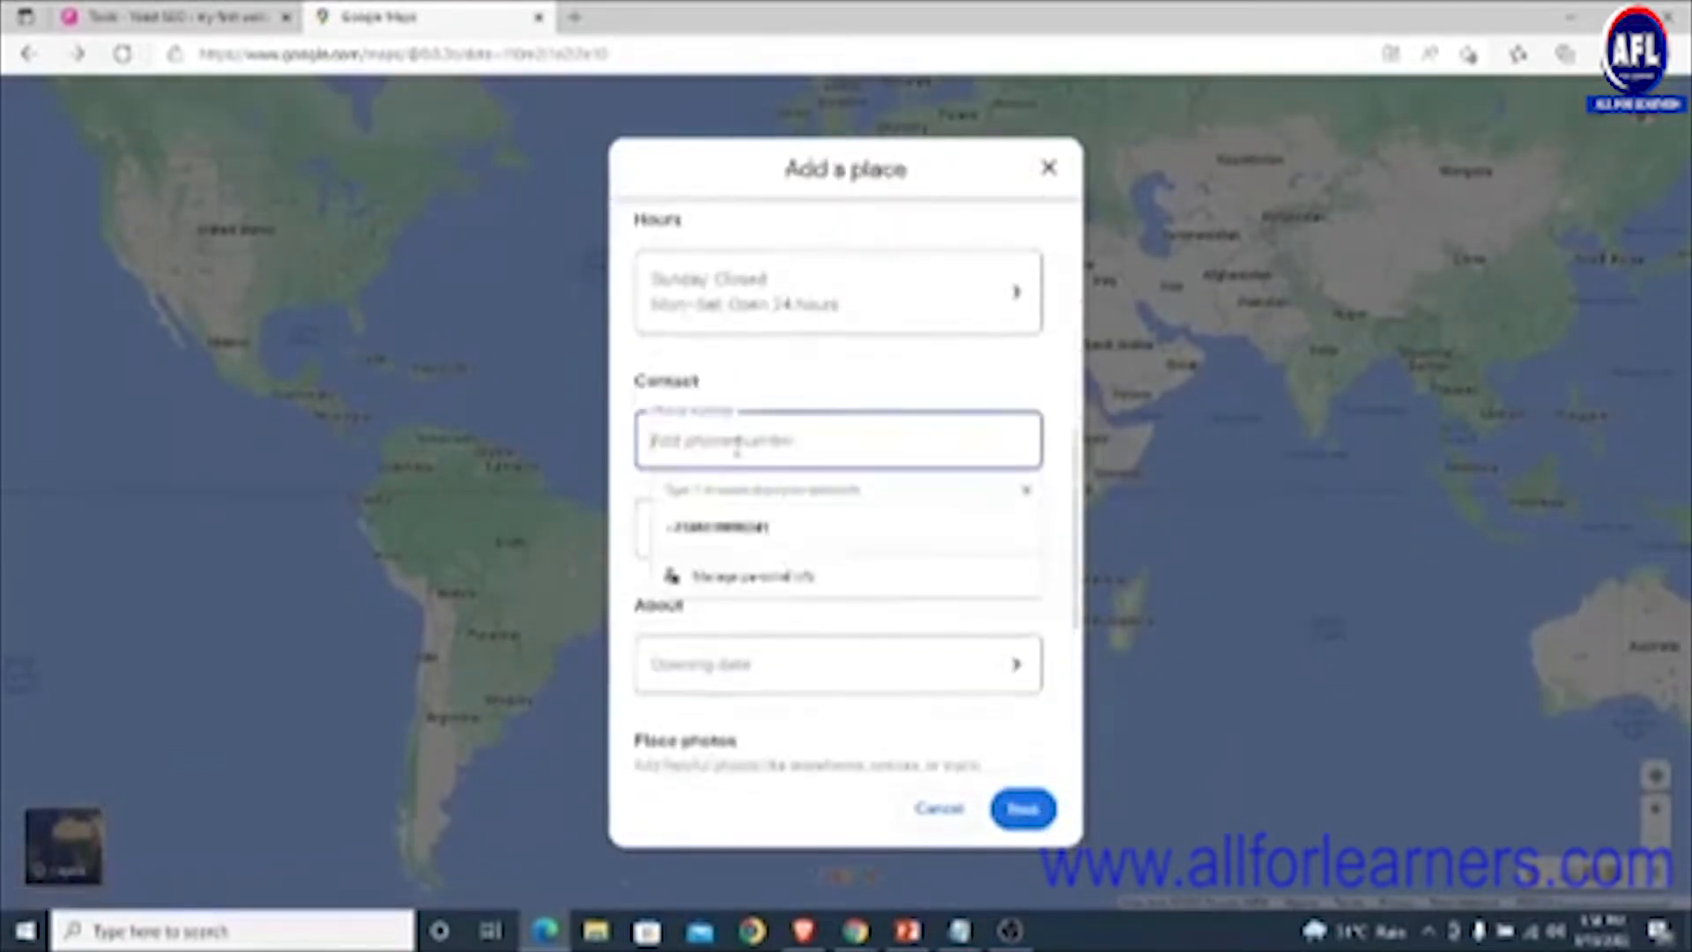
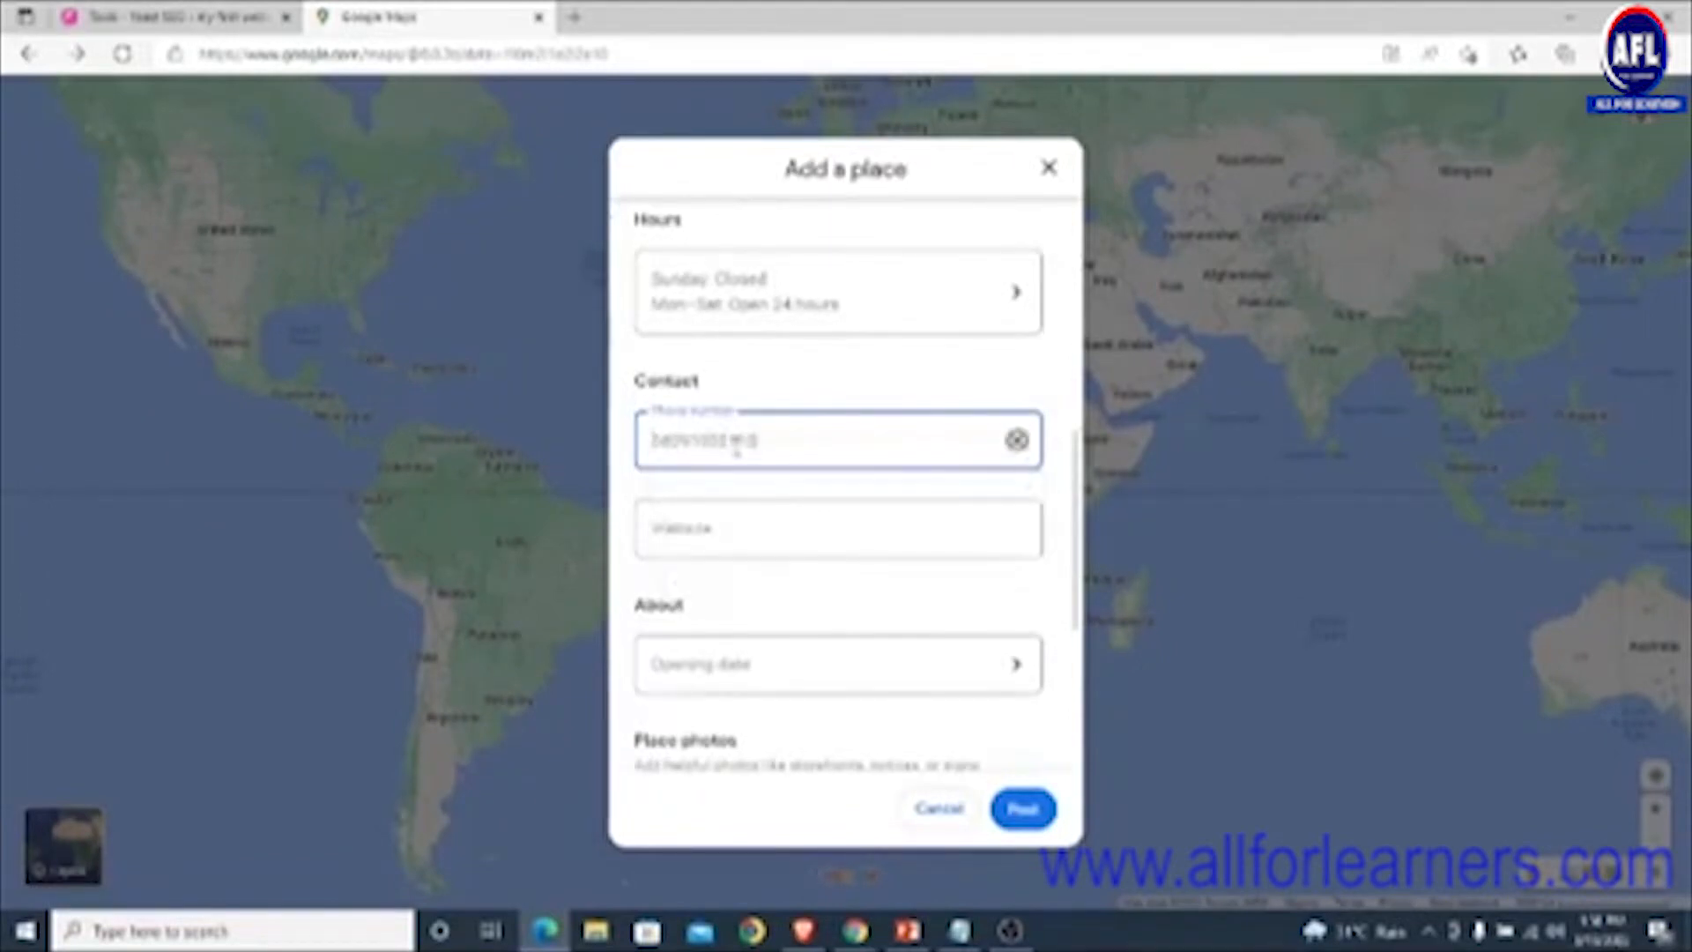
pyautogui.click(818, 530)
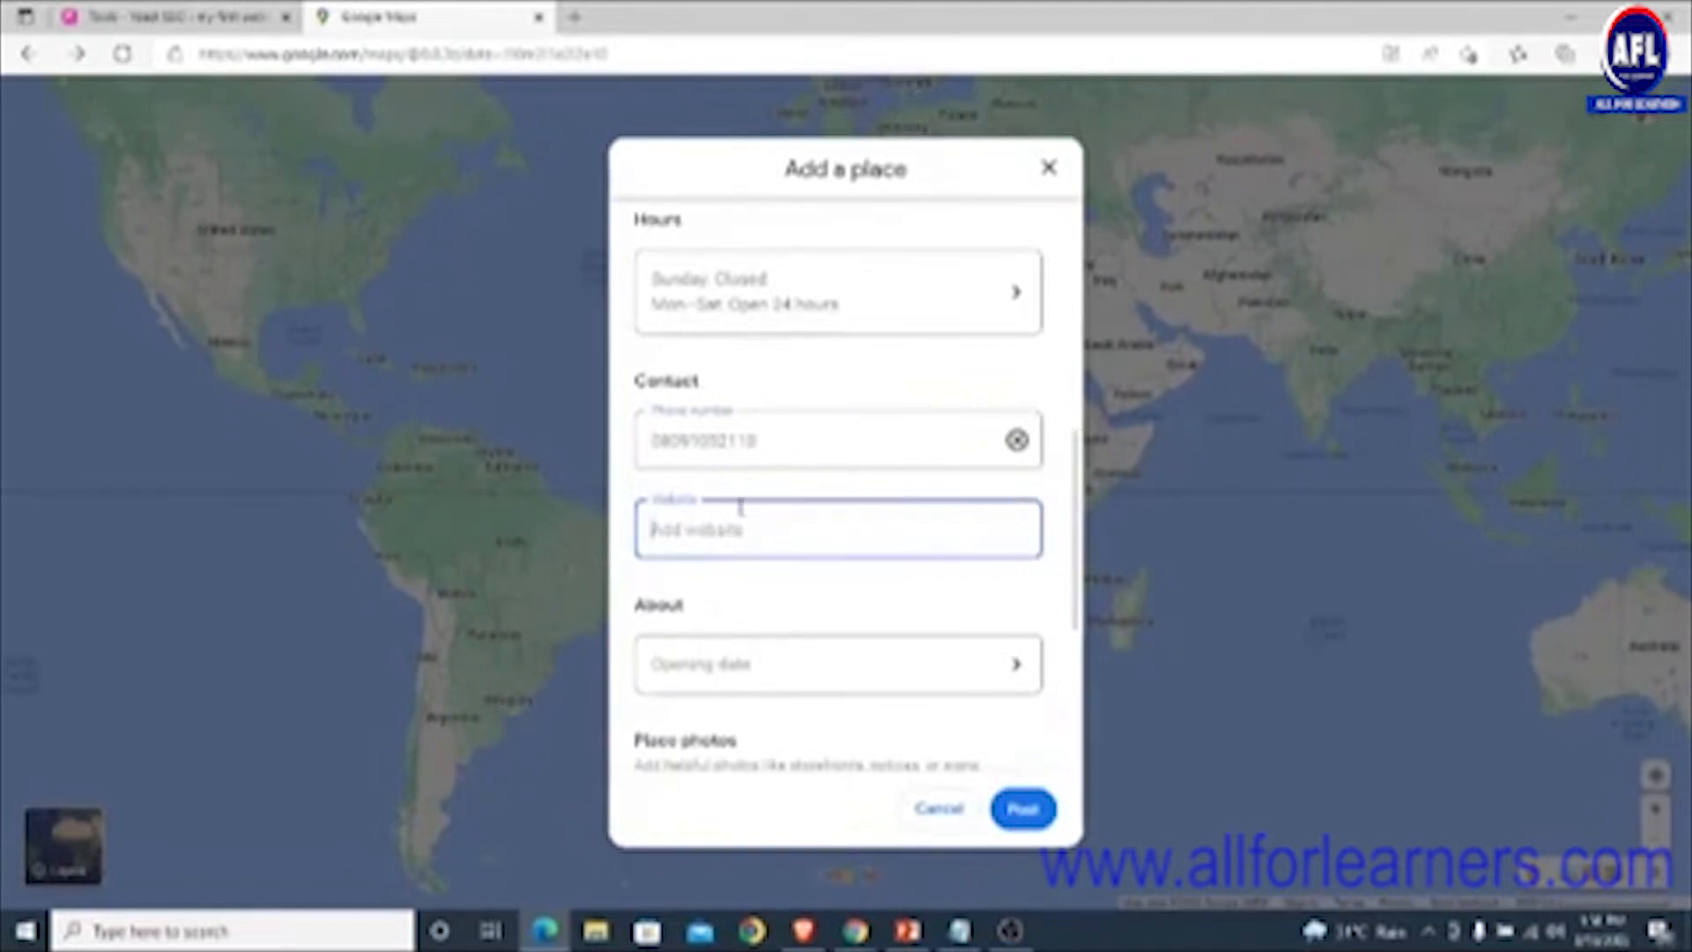
pyautogui.scroll(-1, 743, 509)
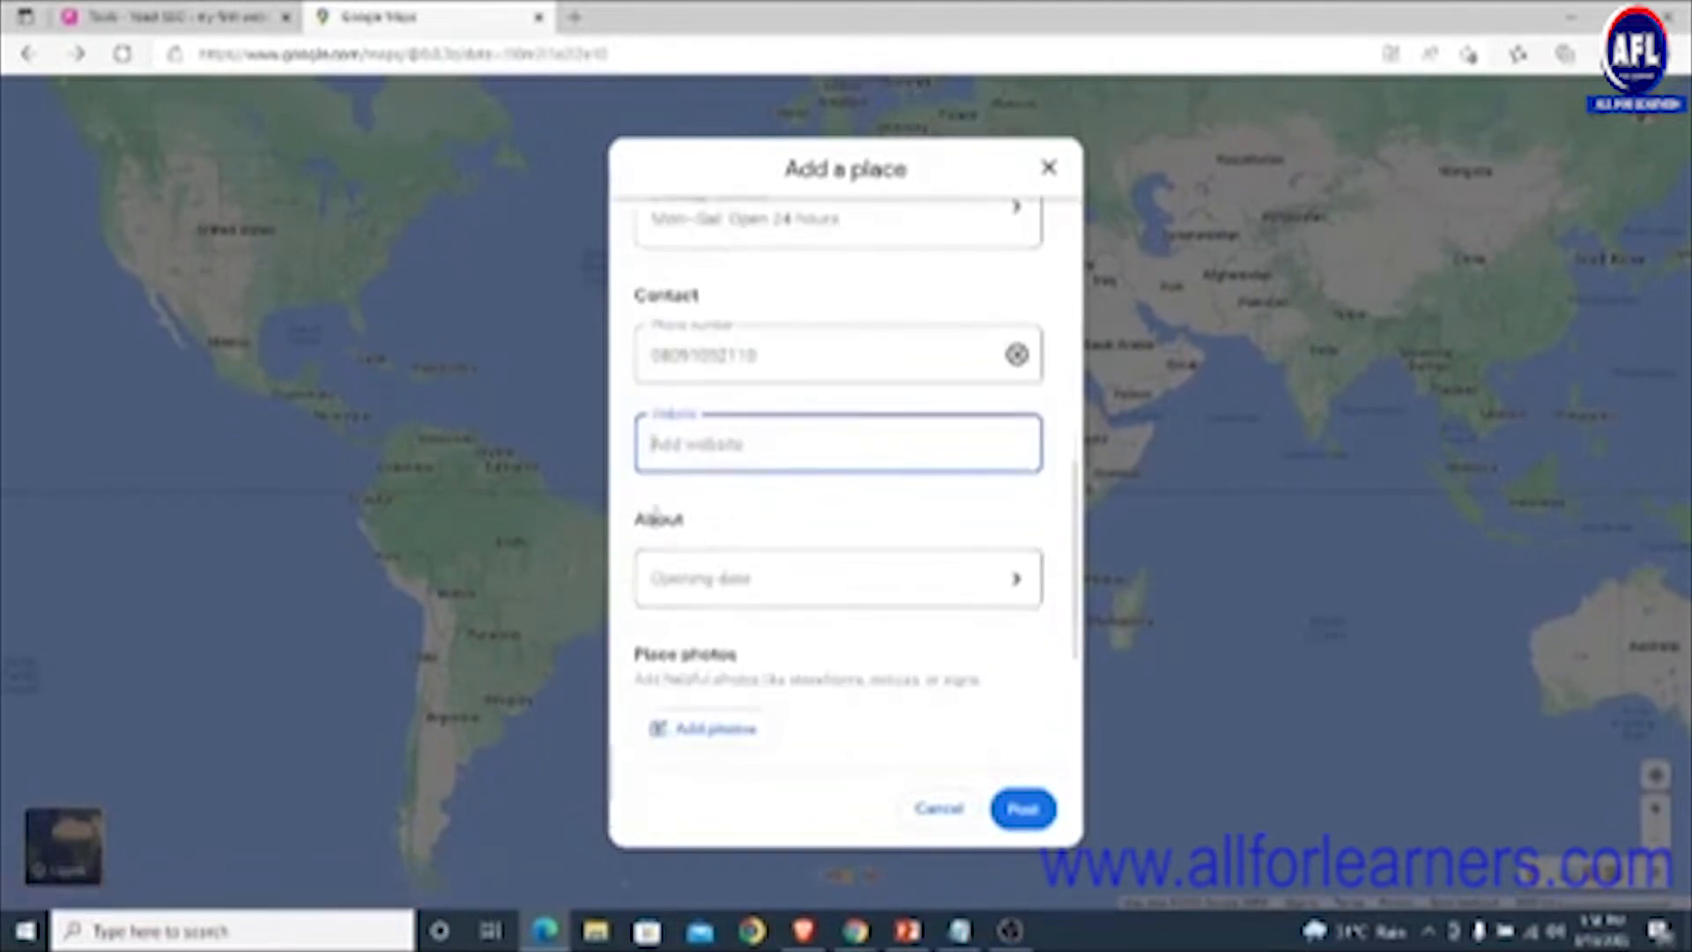
# - Set the opening date to June 2015 and save it
pyautogui.click(775, 583)
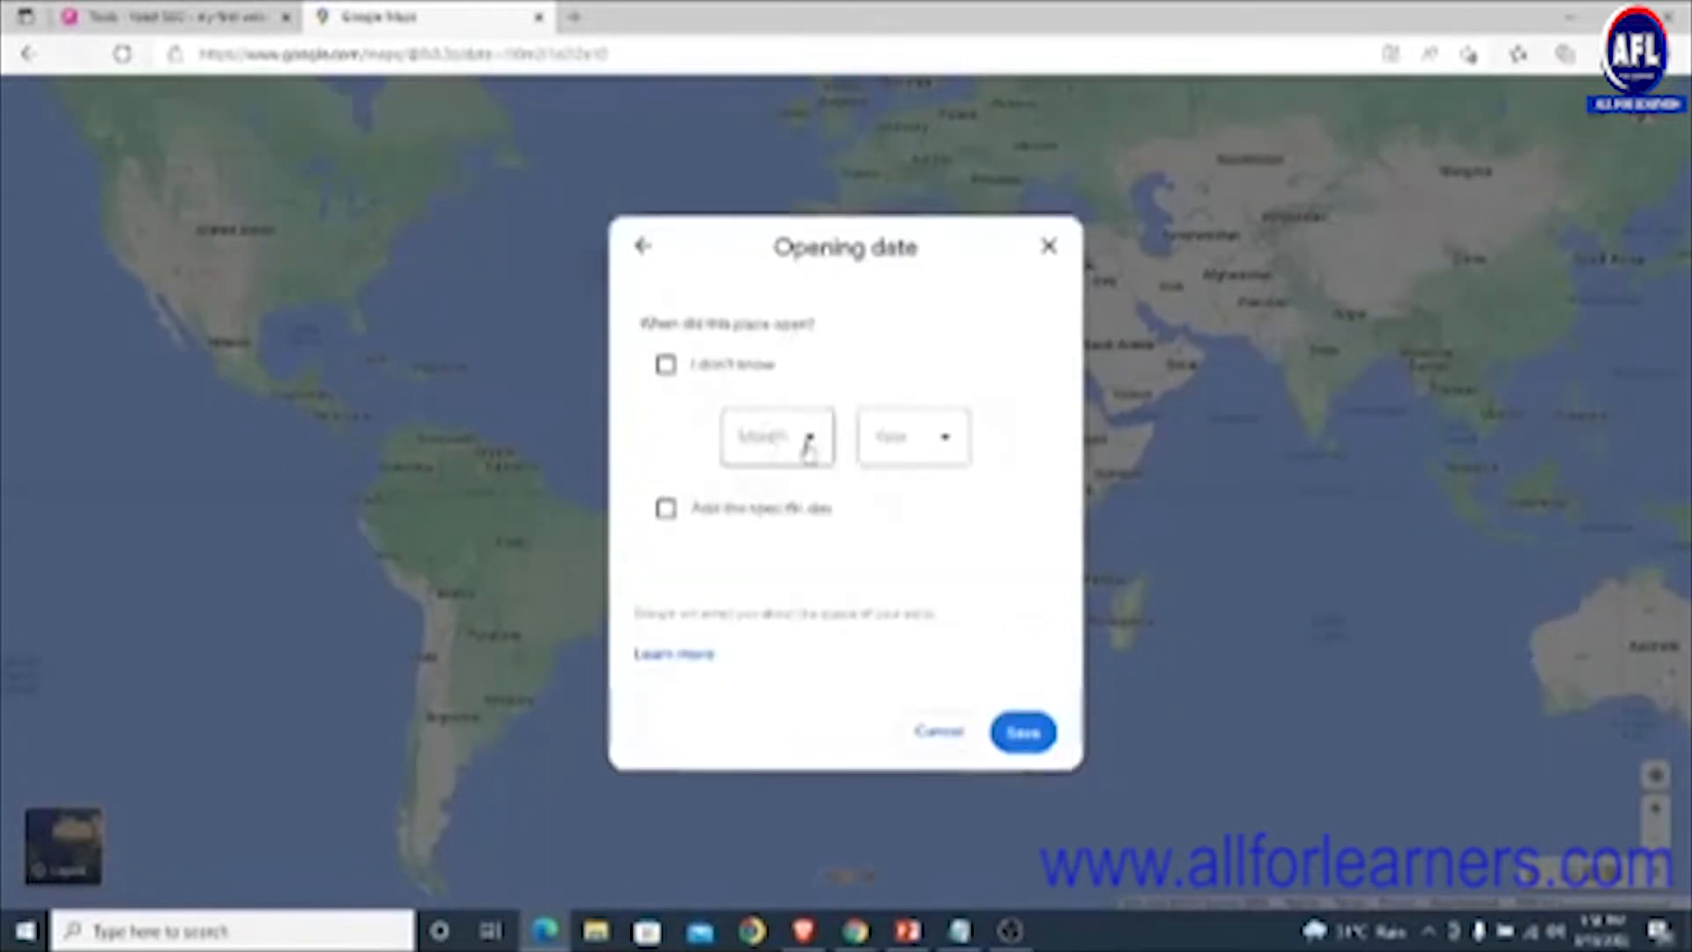
pyautogui.click(802, 454)
pyautogui.click(768, 751)
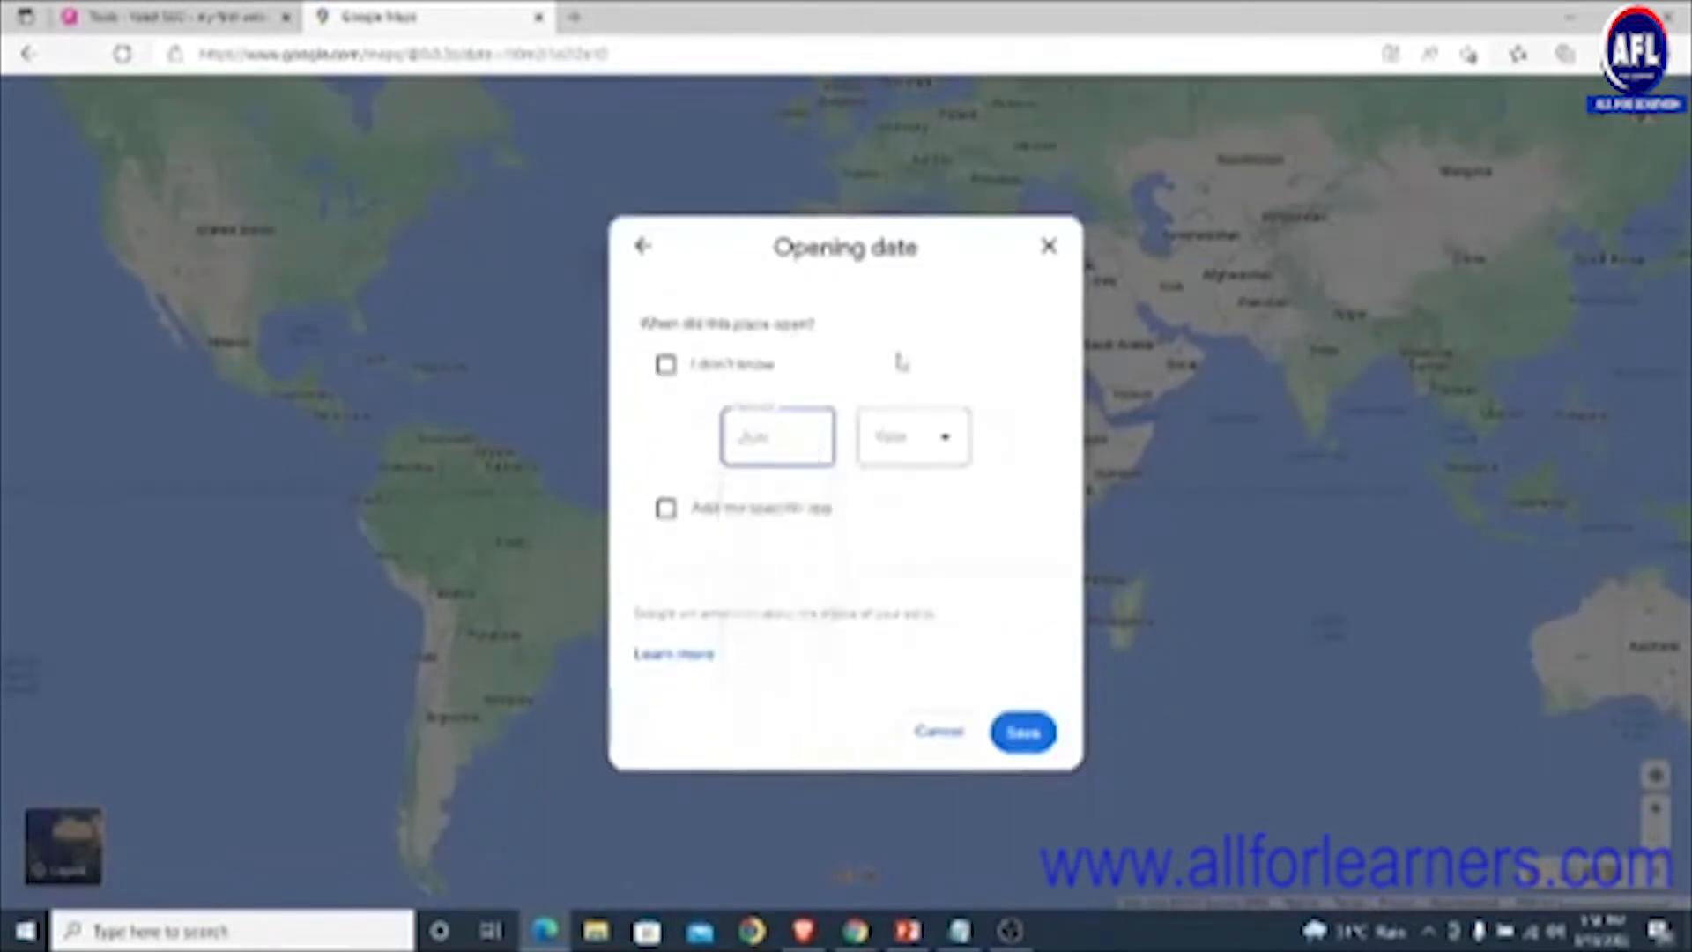
pyautogui.click(919, 448)
pyautogui.scroll(-3, 918, 615)
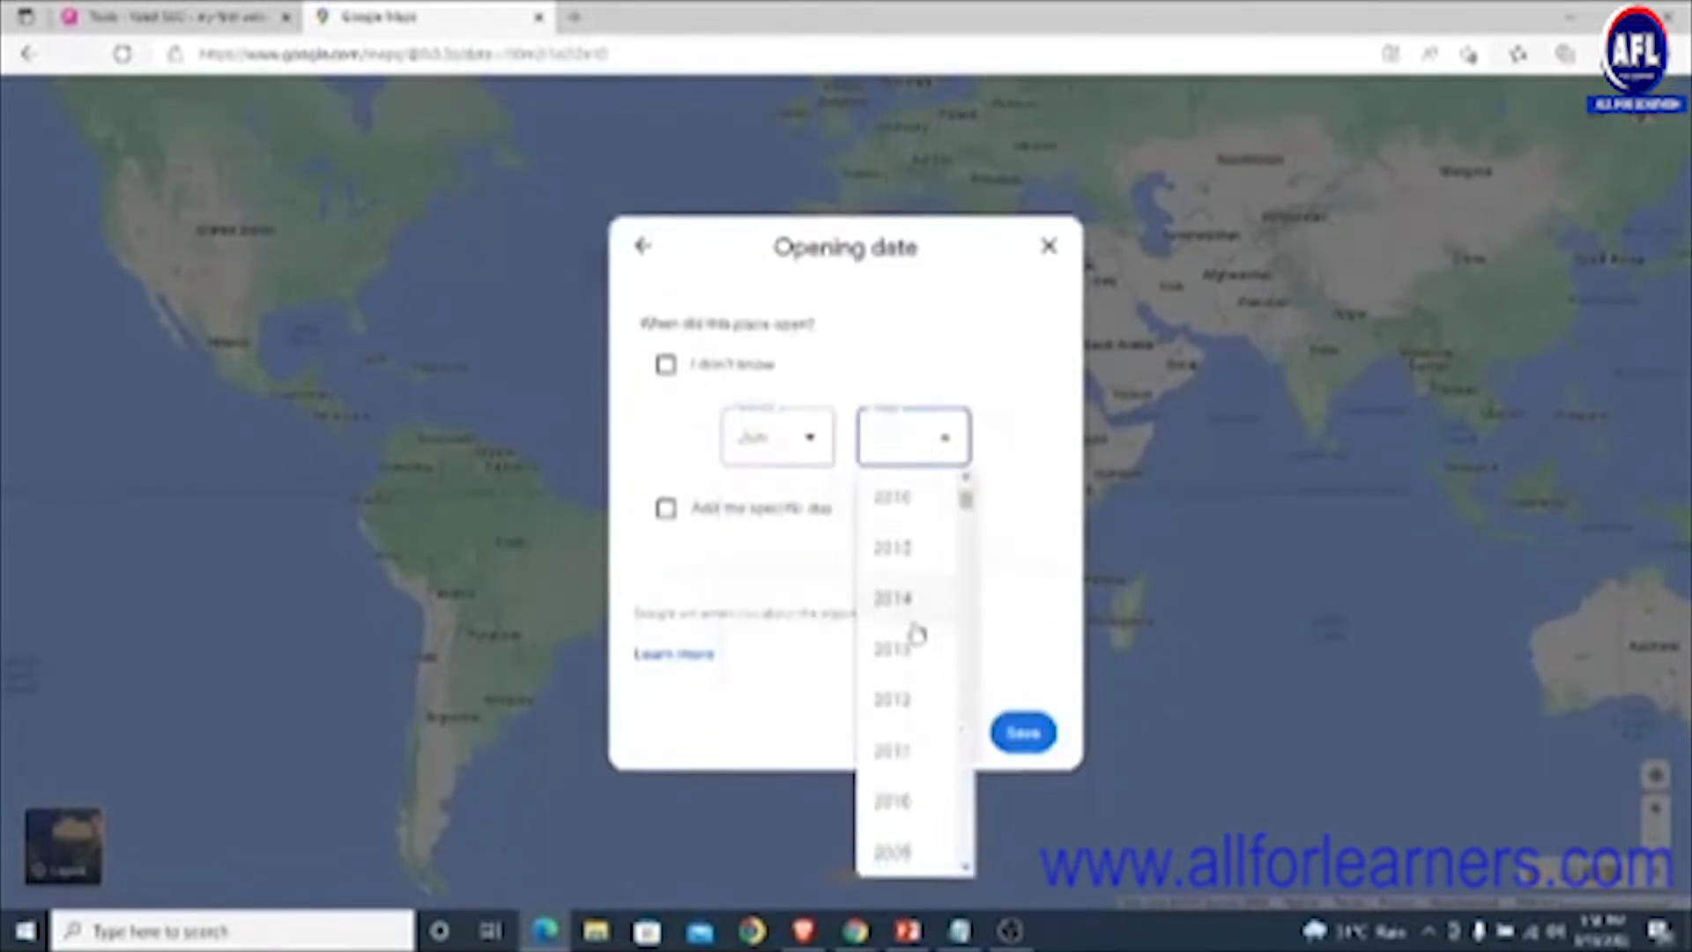
pyautogui.click(899, 548)
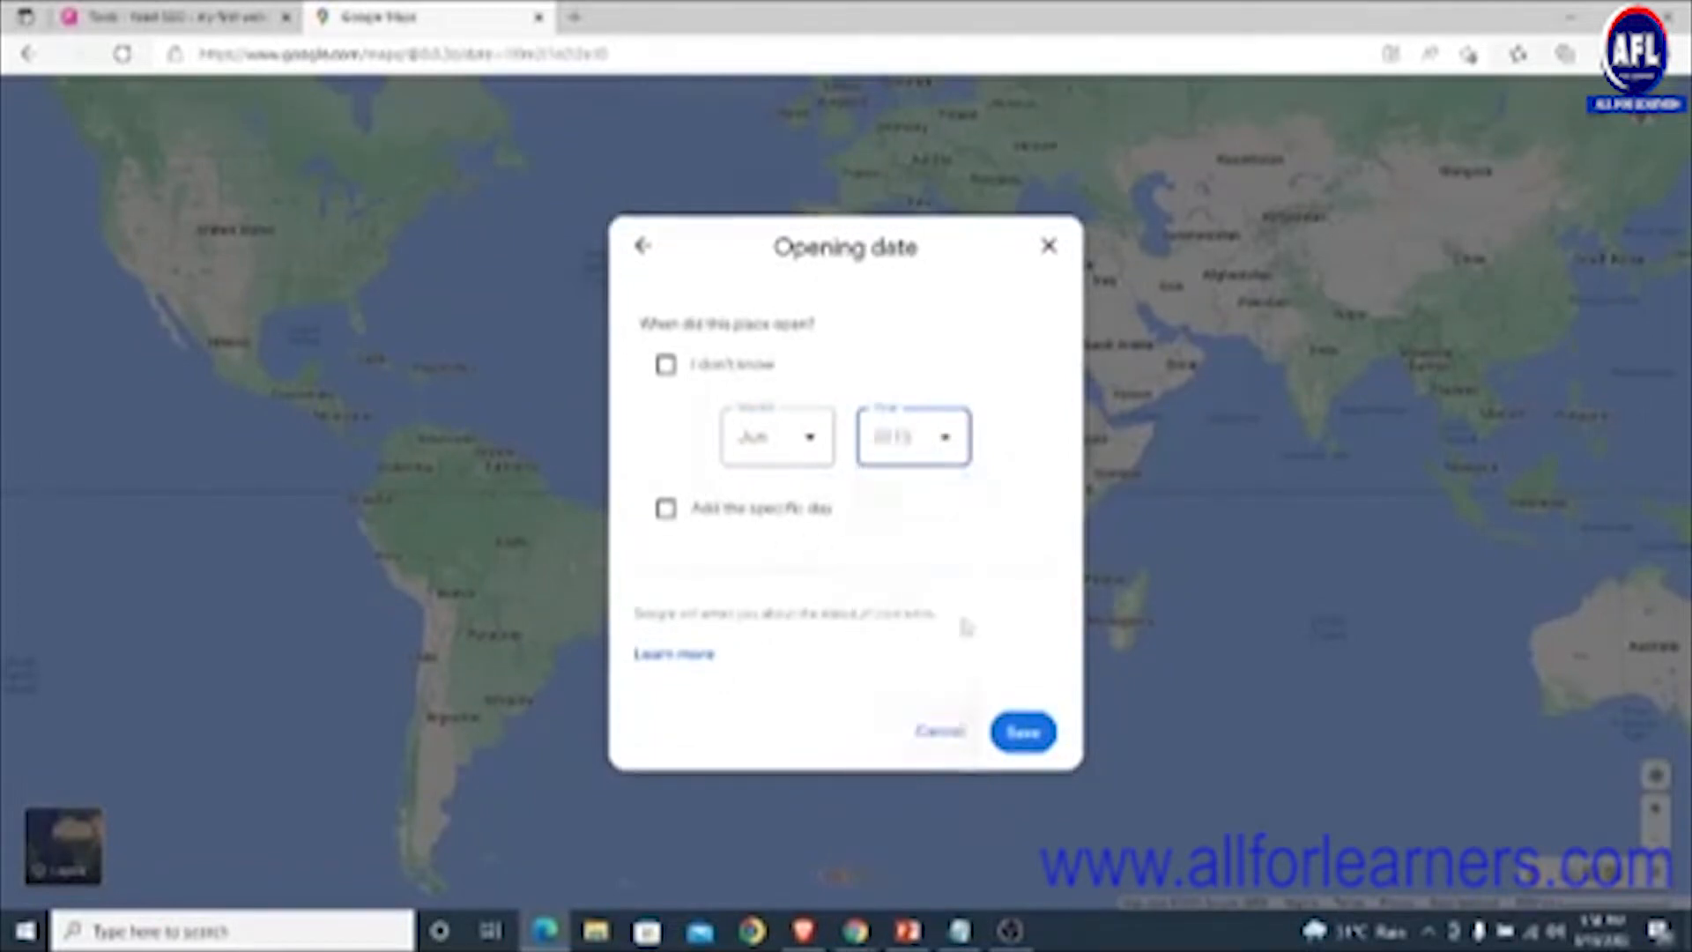
pyautogui.click(1025, 736)
pyautogui.scroll(-3, 868, 574)
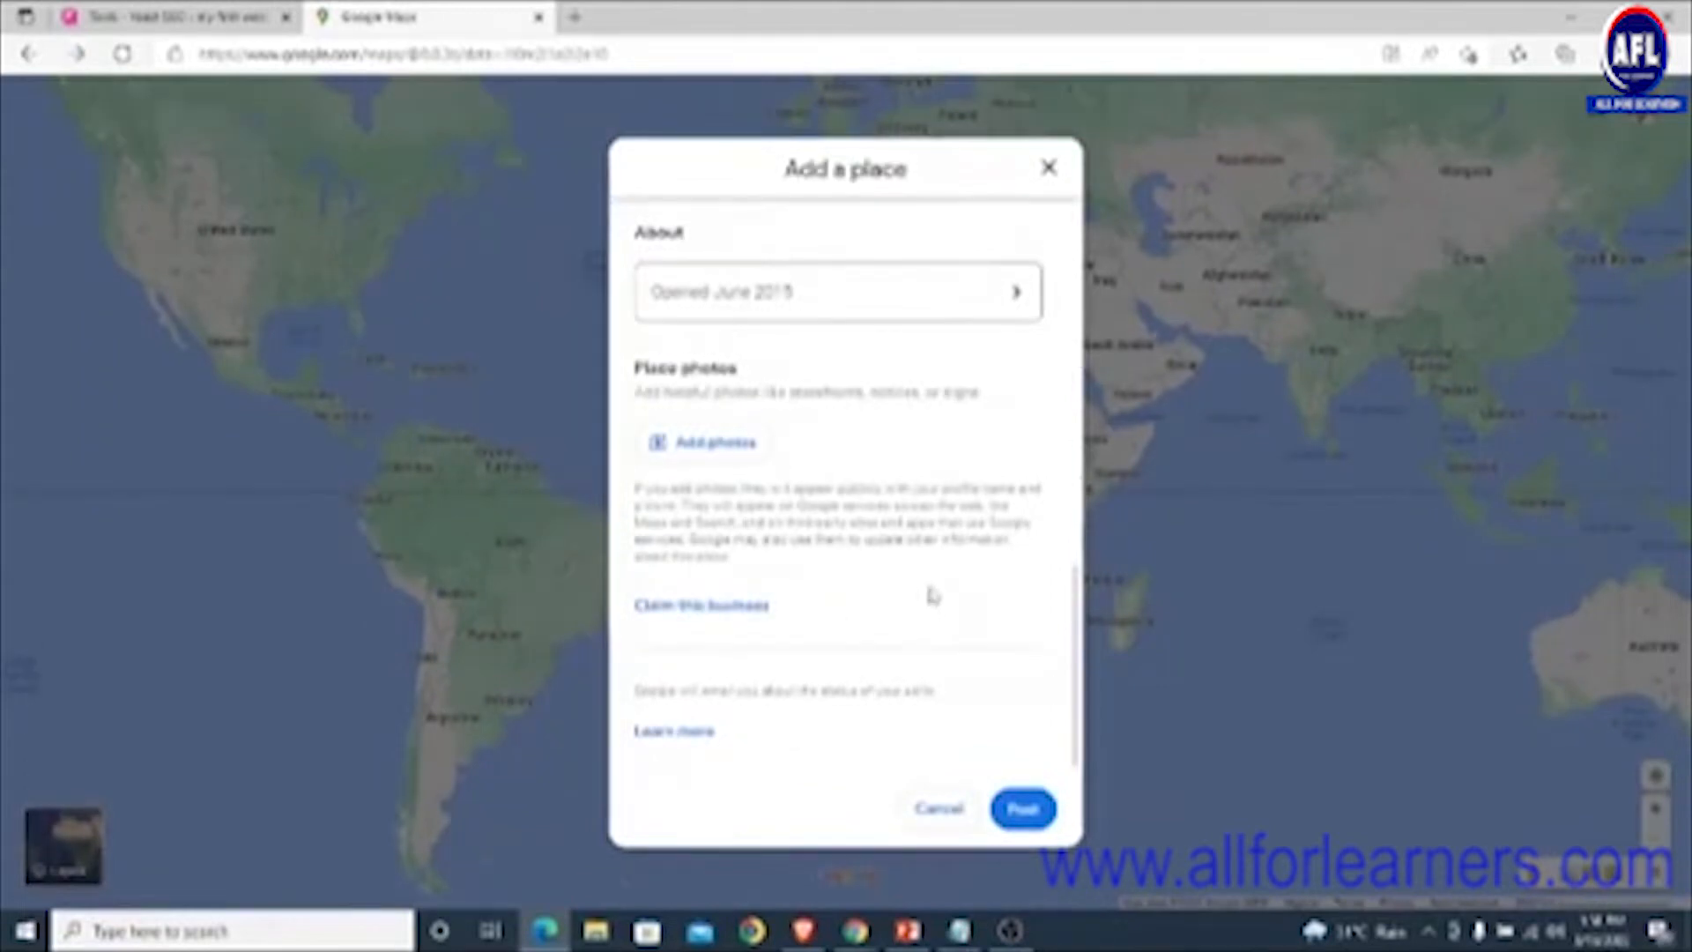
pyautogui.scroll(1, 934, 592)
pyautogui.scroll(-1, 938, 592)
pyautogui.scroll(2, 948, 427)
pyautogui.scroll(-2, 949, 427)
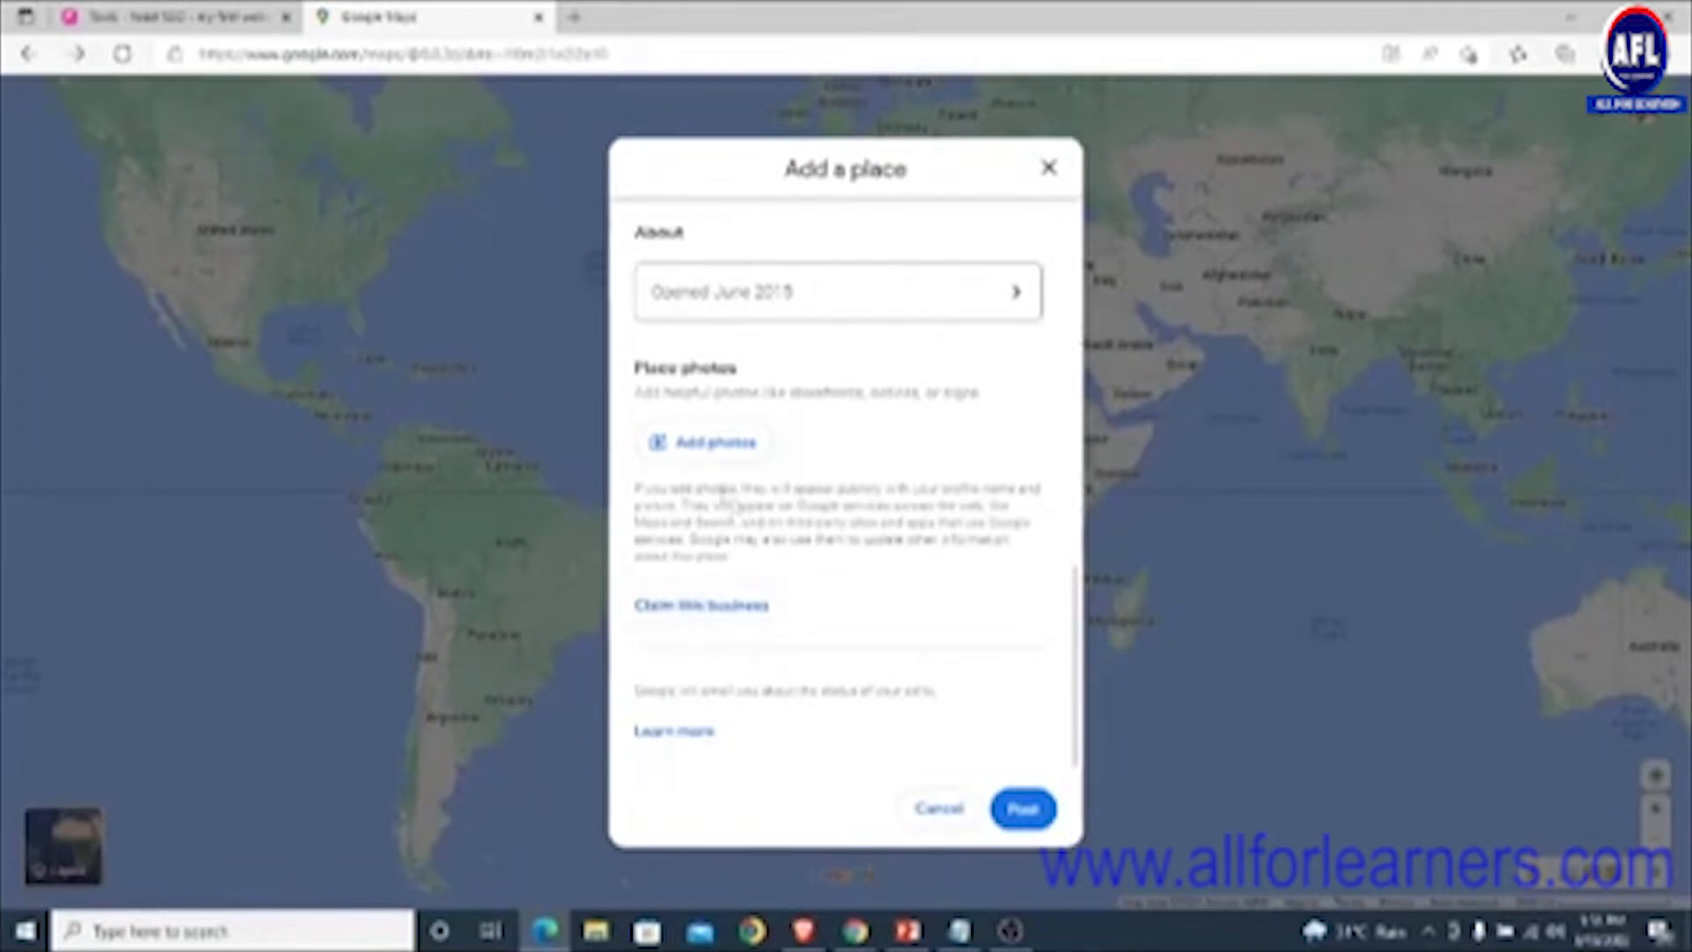
pyautogui.click(689, 617)
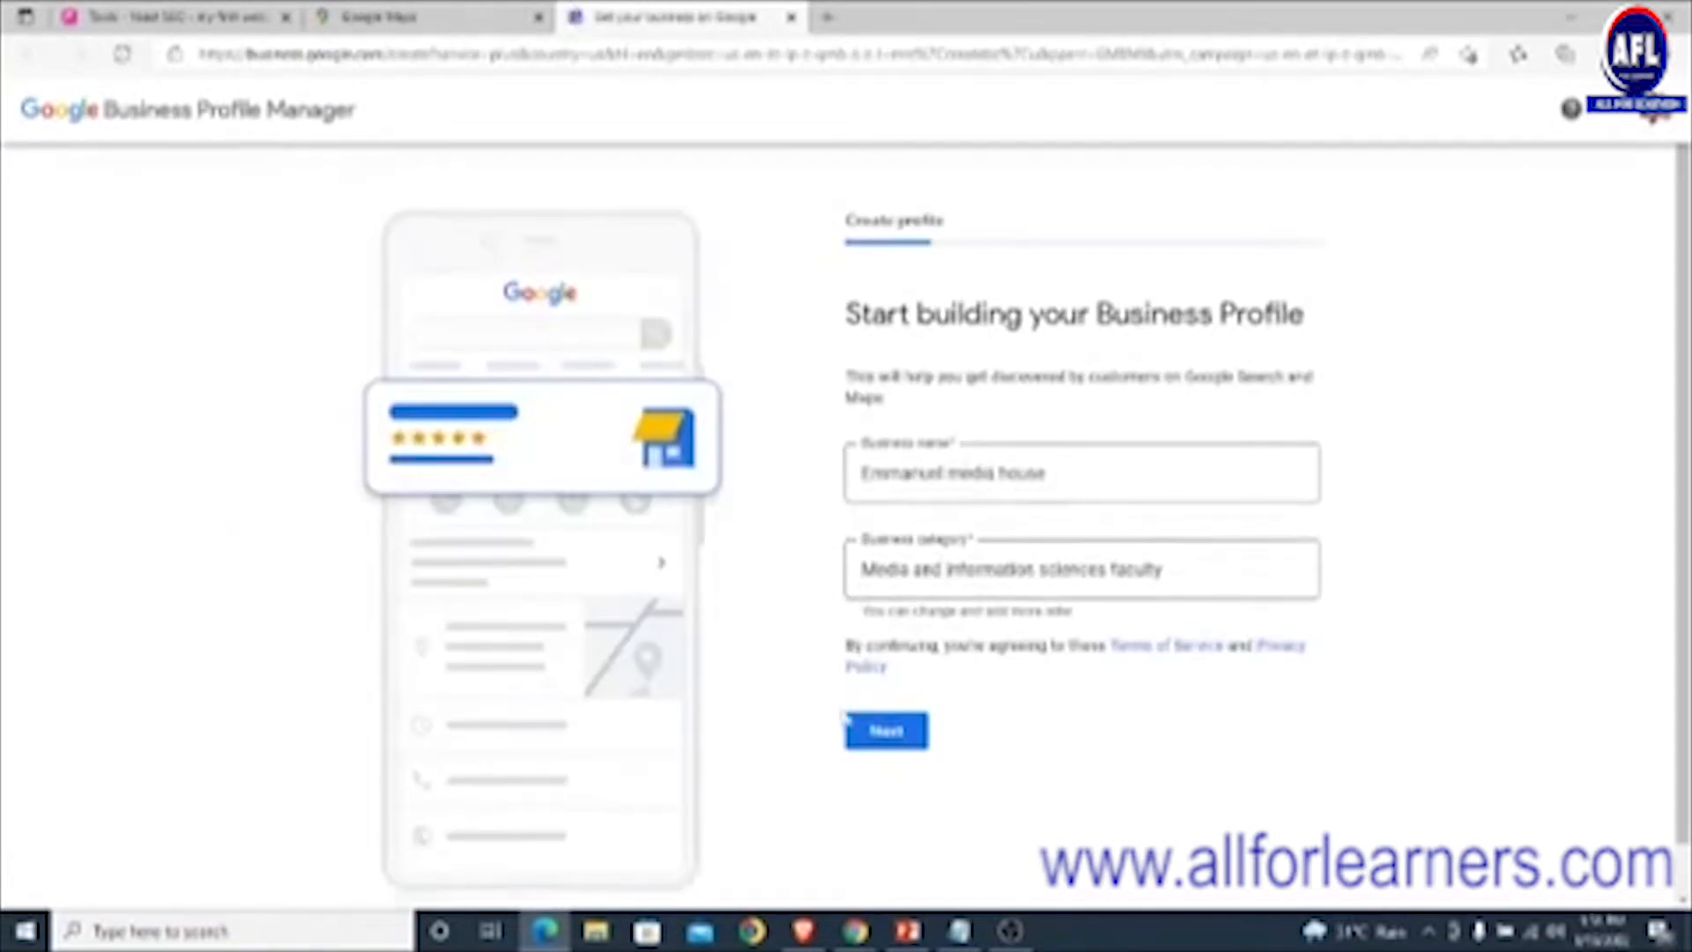
# - Confirm the name and category, answer Yes to a location customers can visit, and open the country list
pyautogui.click(882, 734)
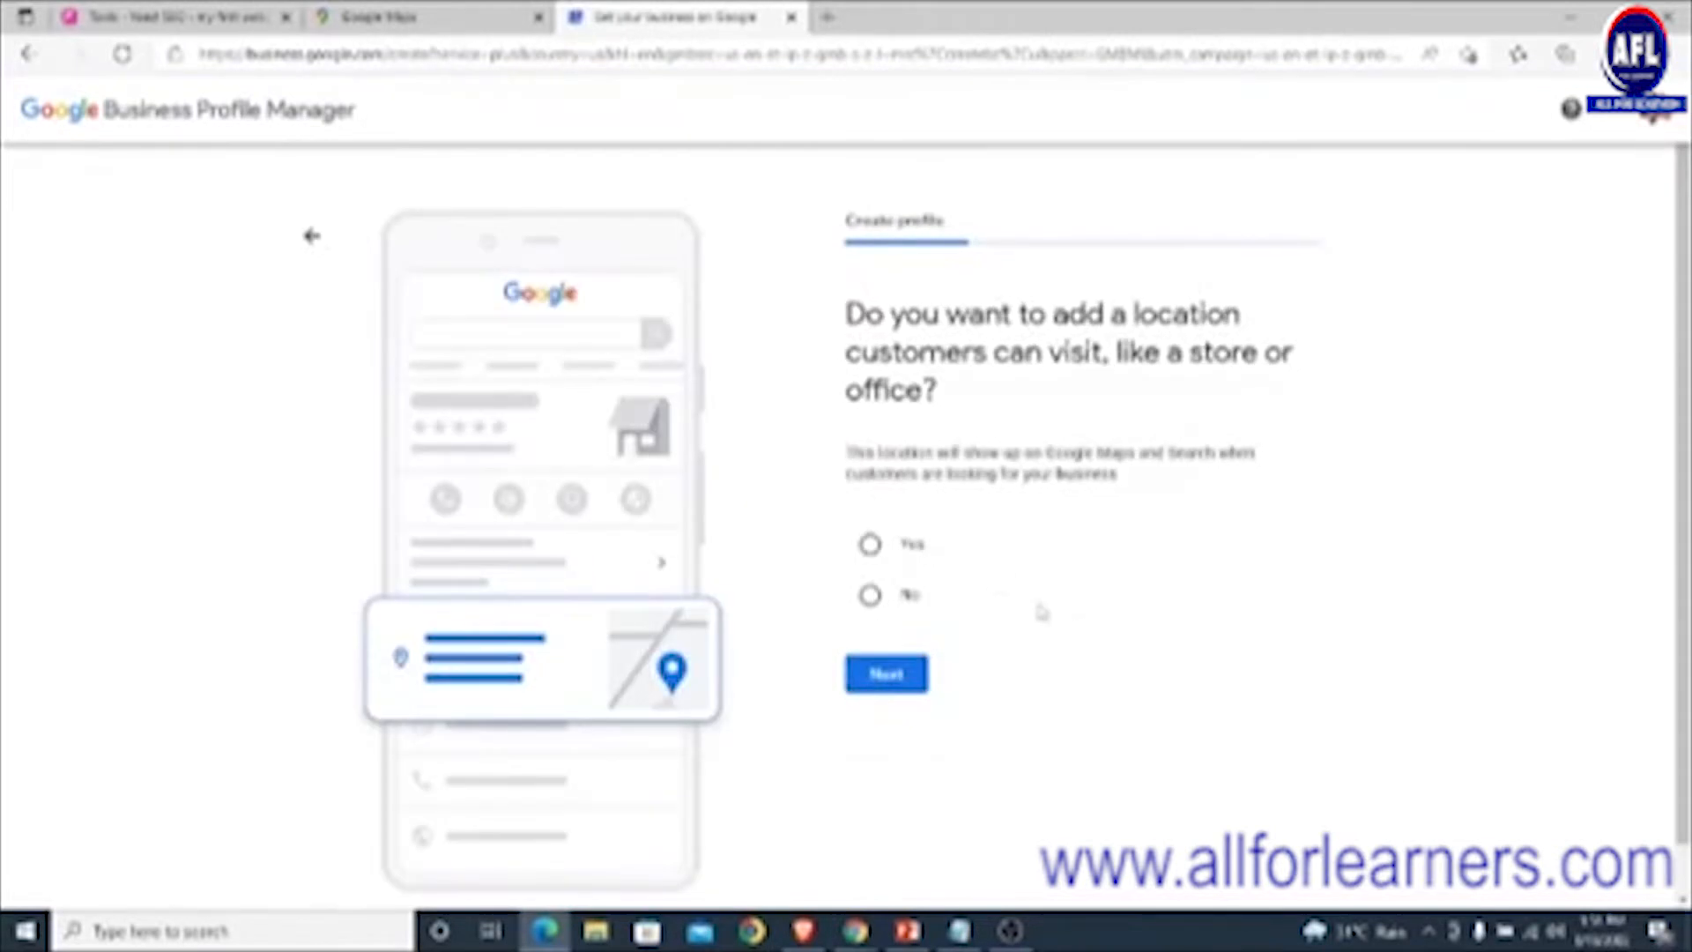
pyautogui.click(872, 547)
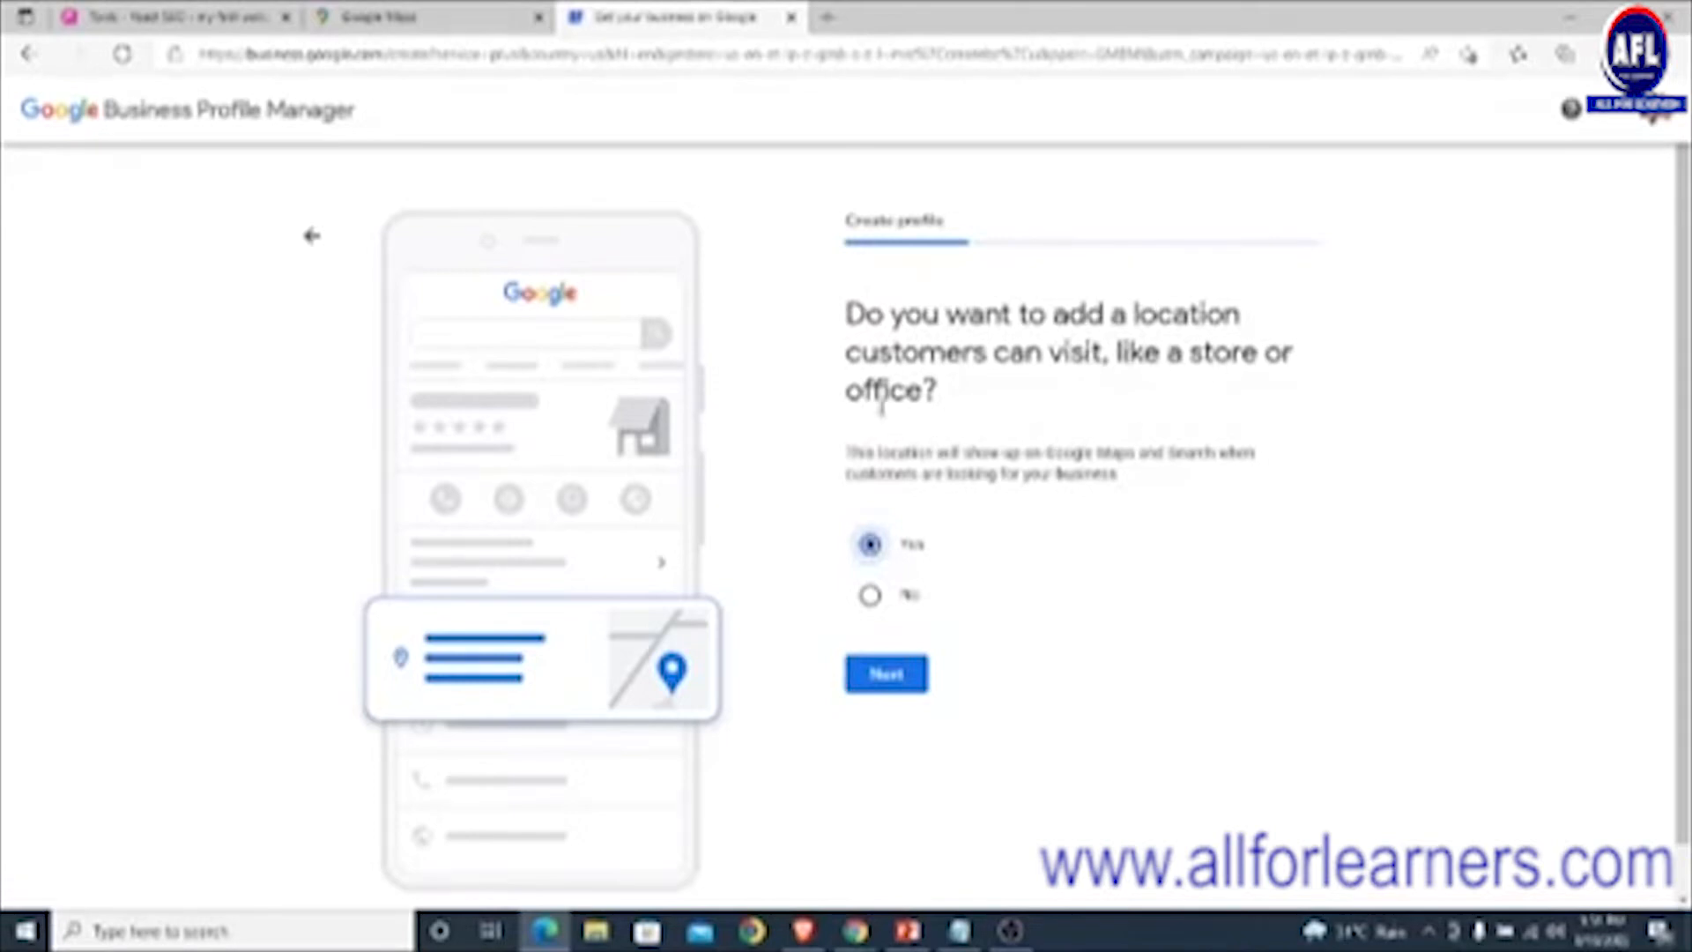
pyautogui.click(881, 674)
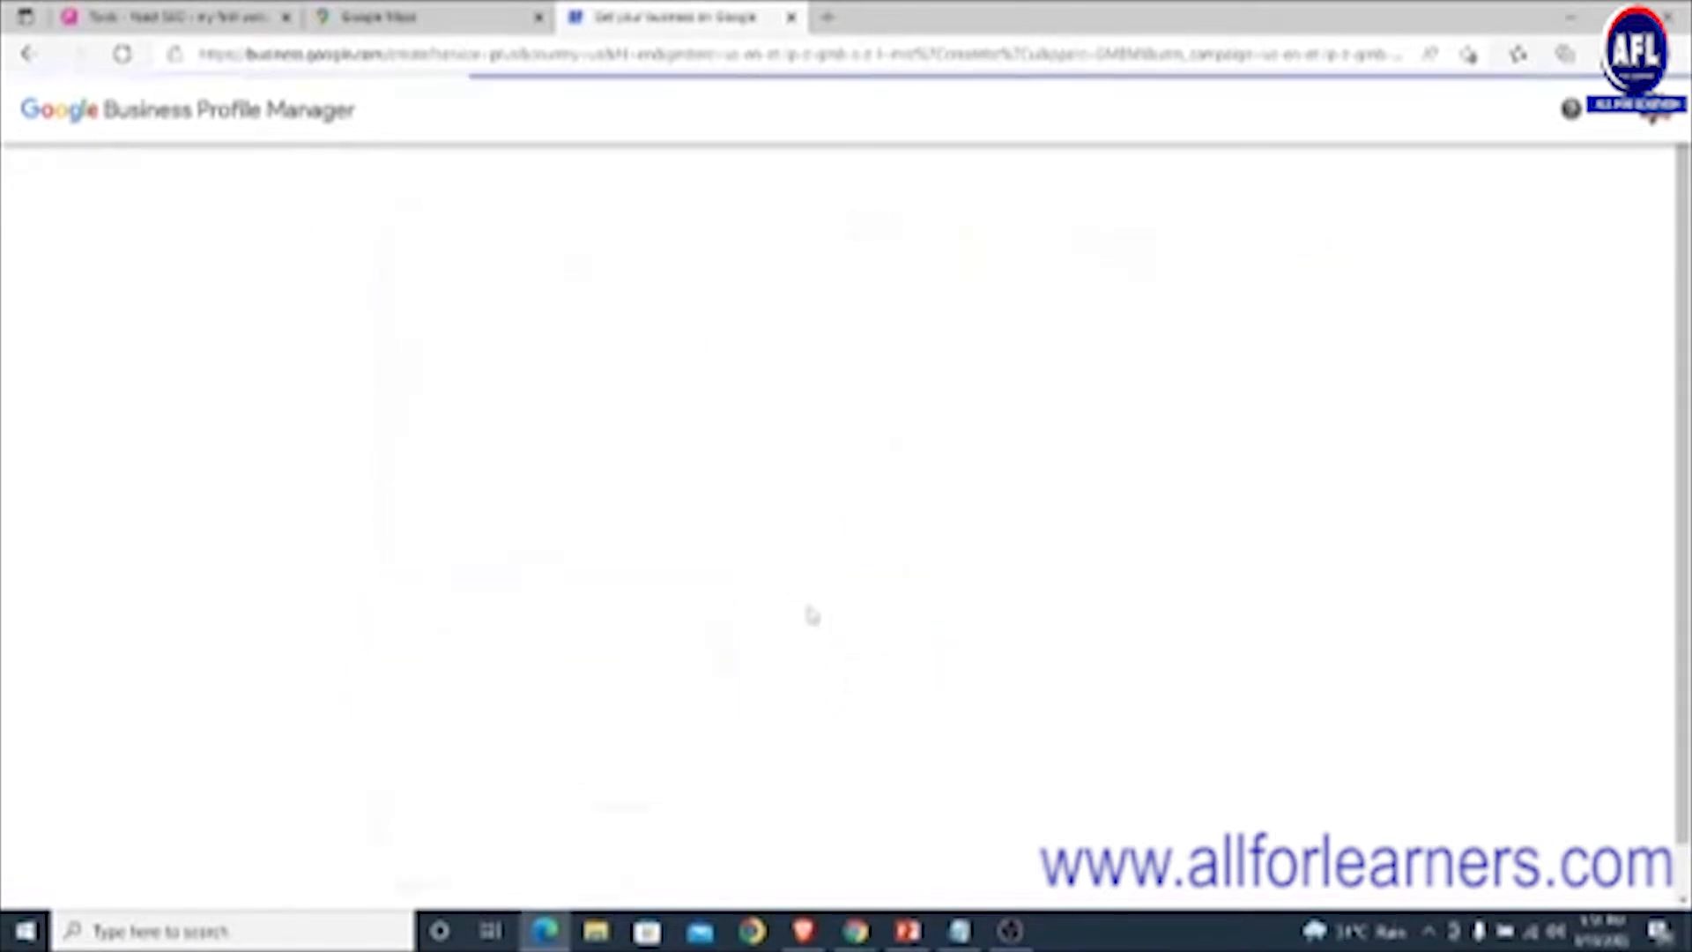
pyautogui.click(959, 428)
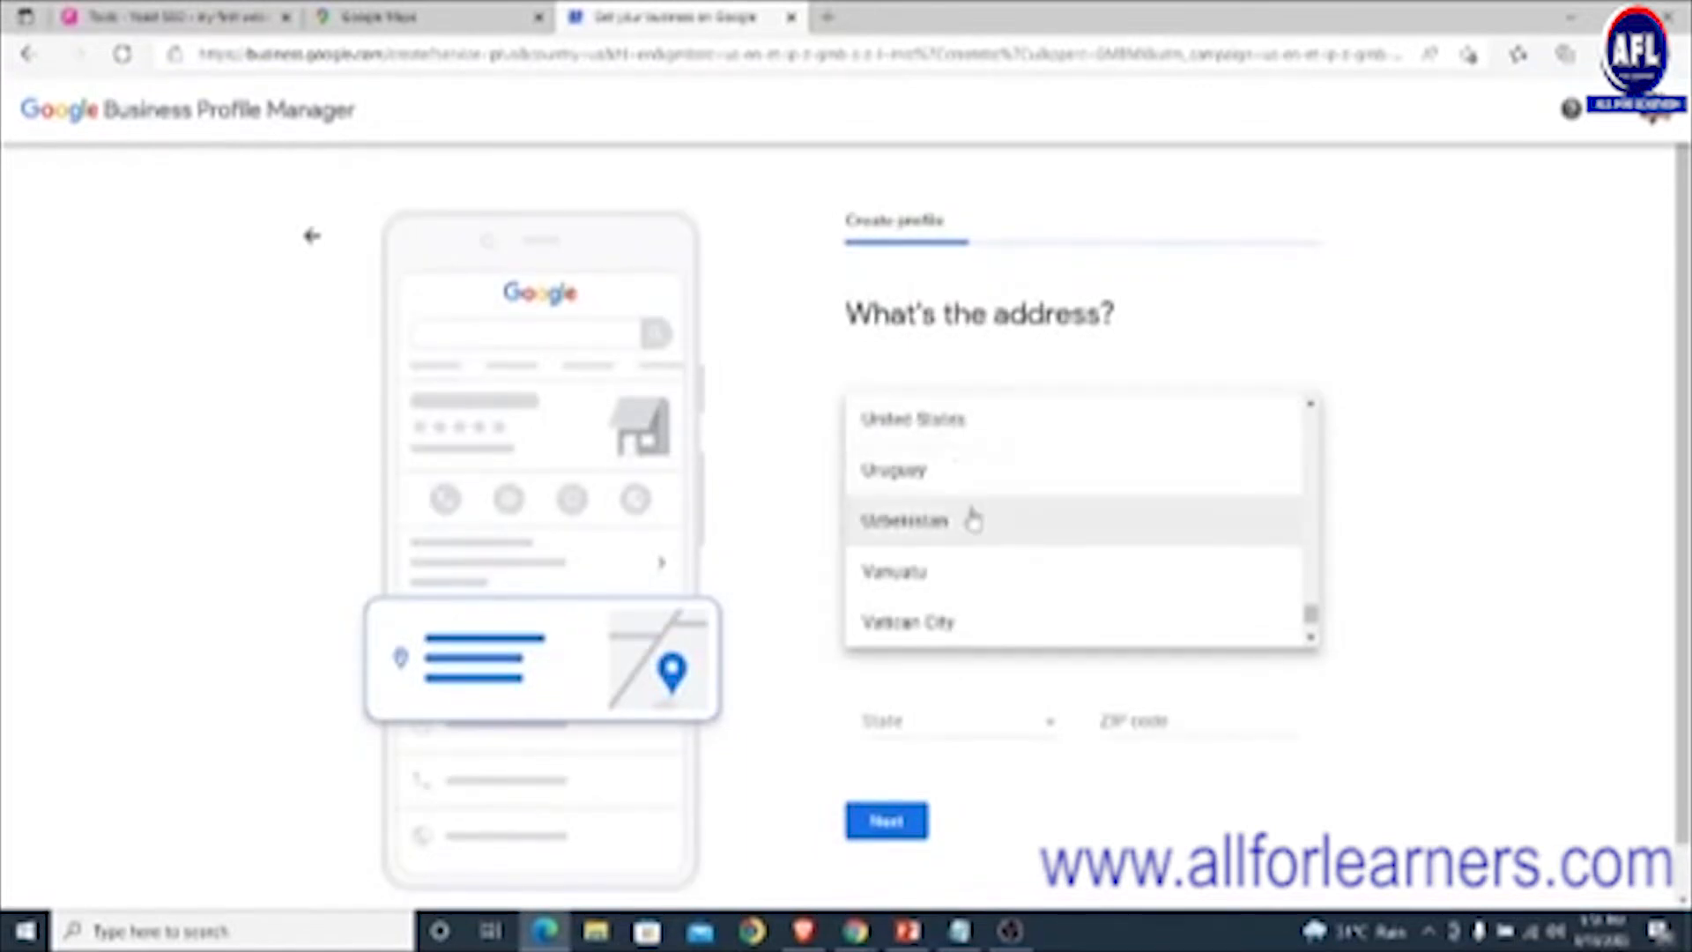
# - Choose Nigeria as the country and type the street address
pyautogui.scroll(20, 972, 520)
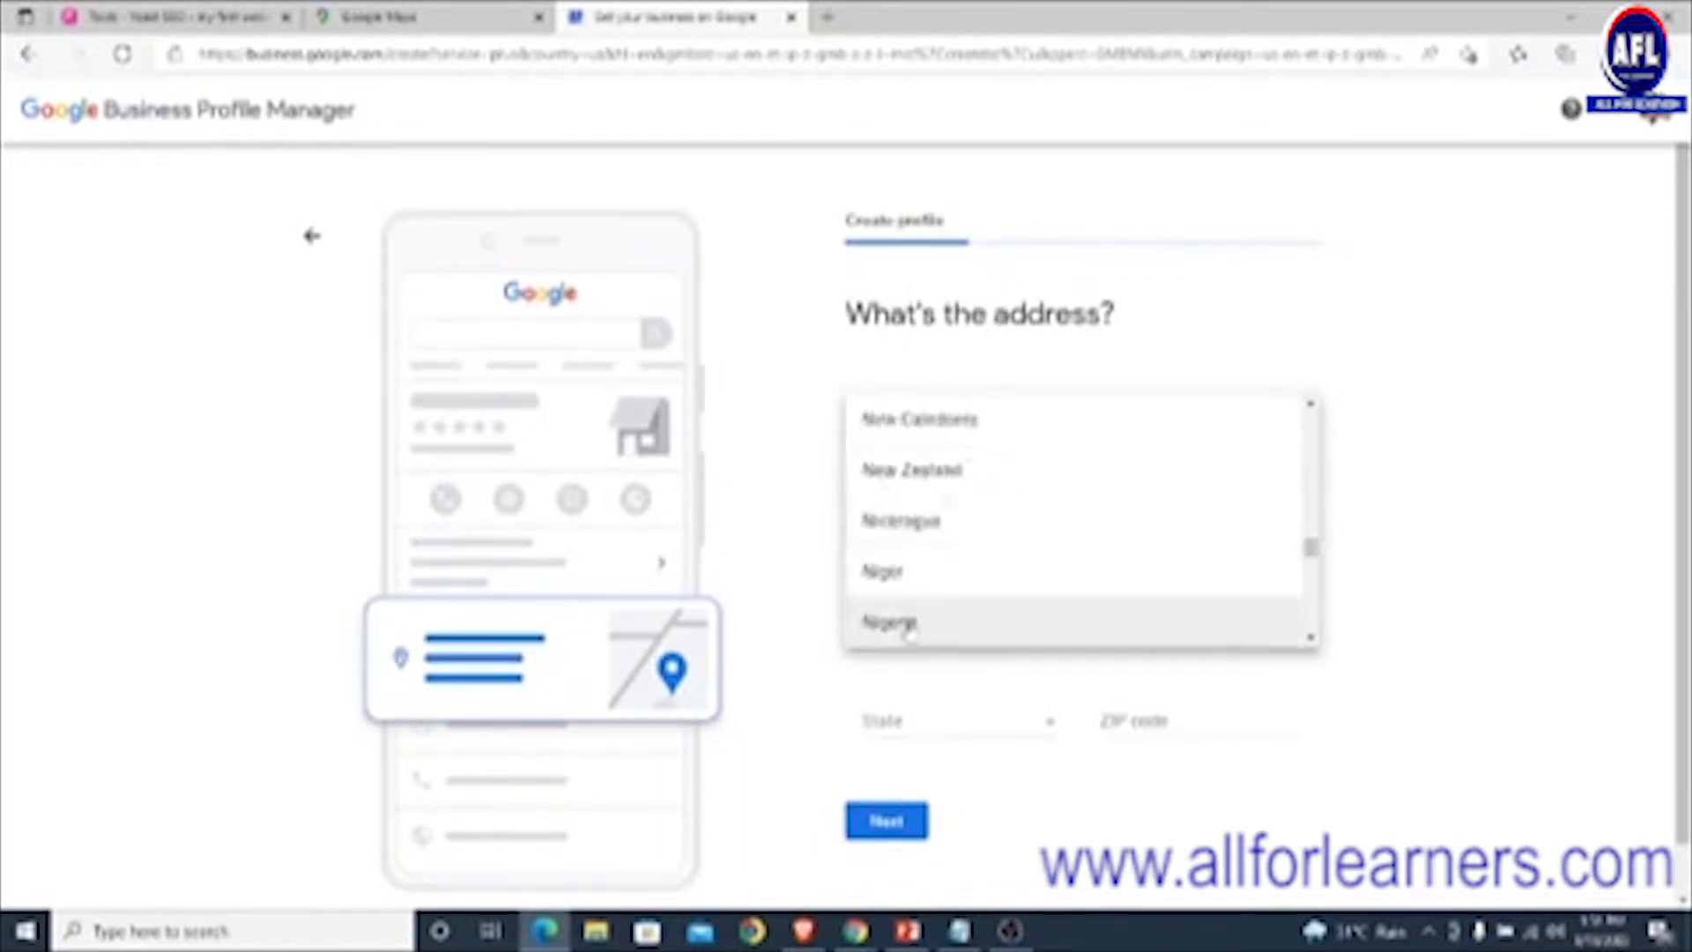
pyautogui.click(908, 622)
pyautogui.click(940, 518)
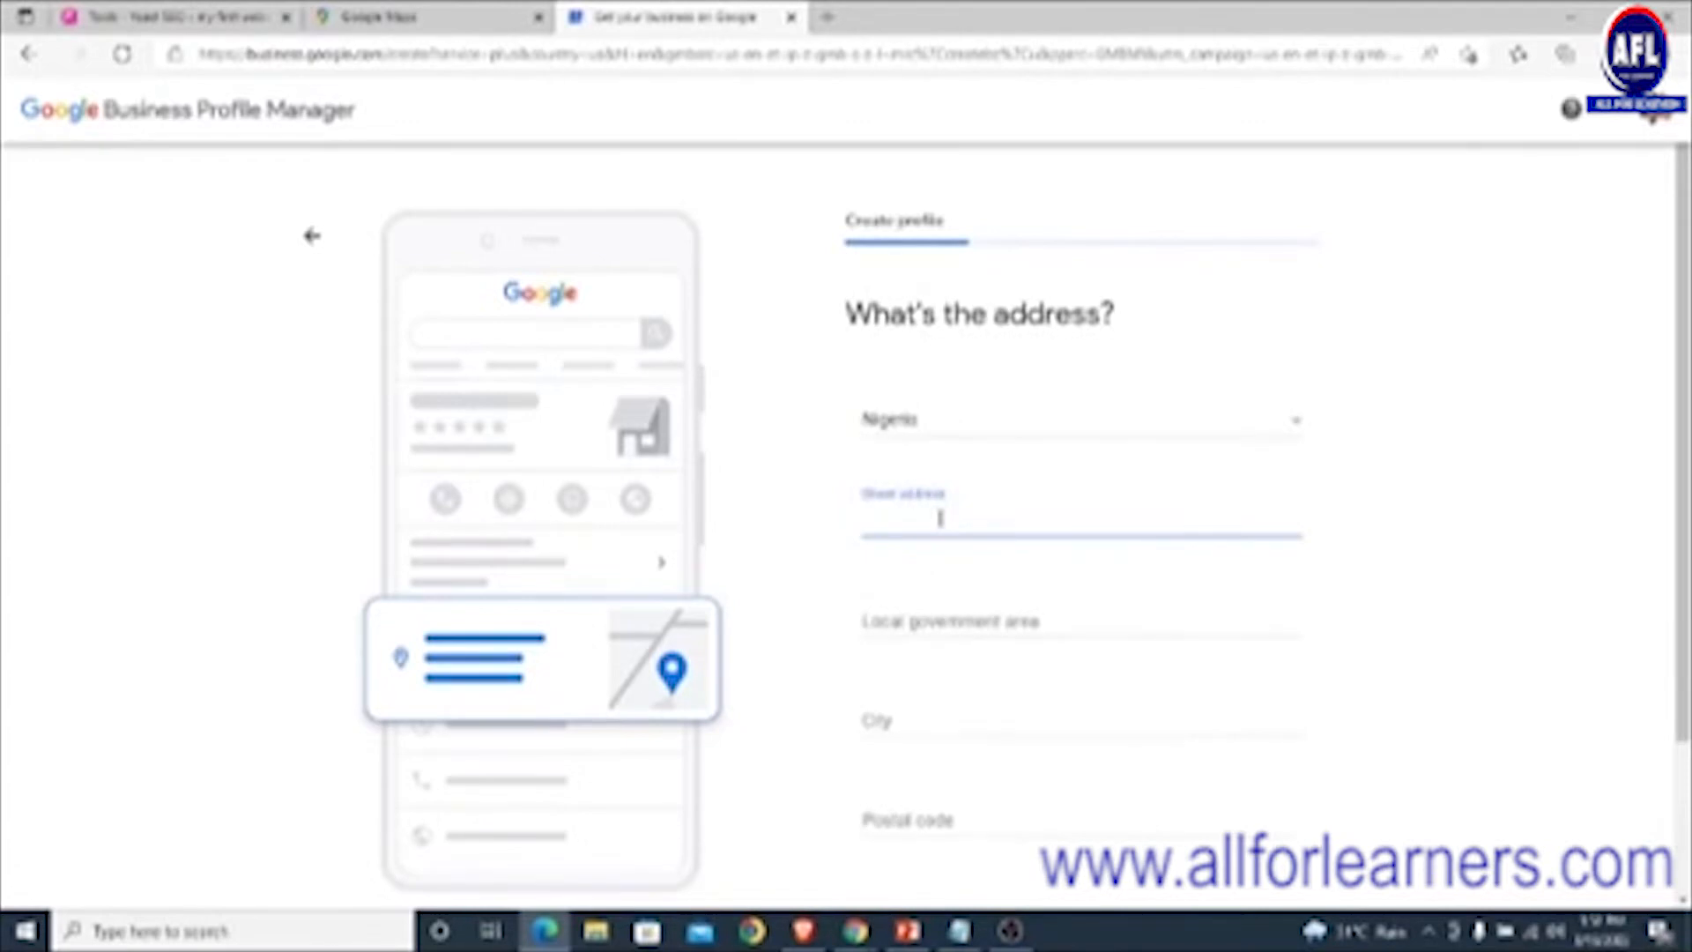
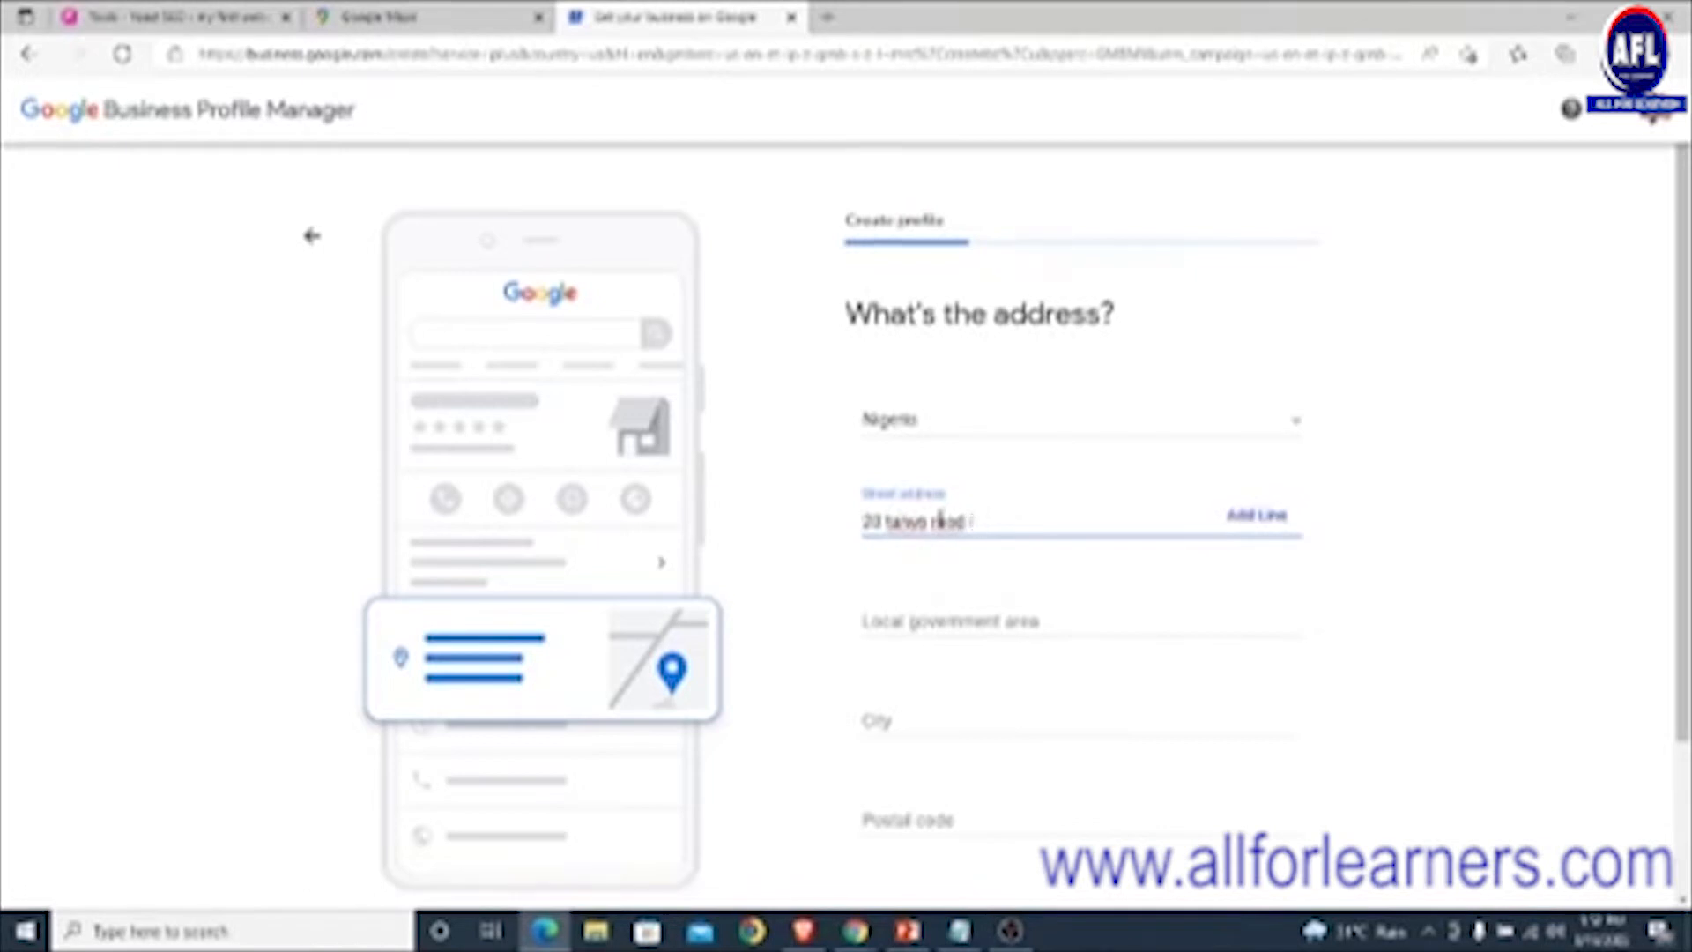
pyautogui.write('oad')
# - Enter Ilorin South as local government area, remove the stray 'ilorin' from the street, and set city to Ilorin
pyautogui.click(1009, 624)
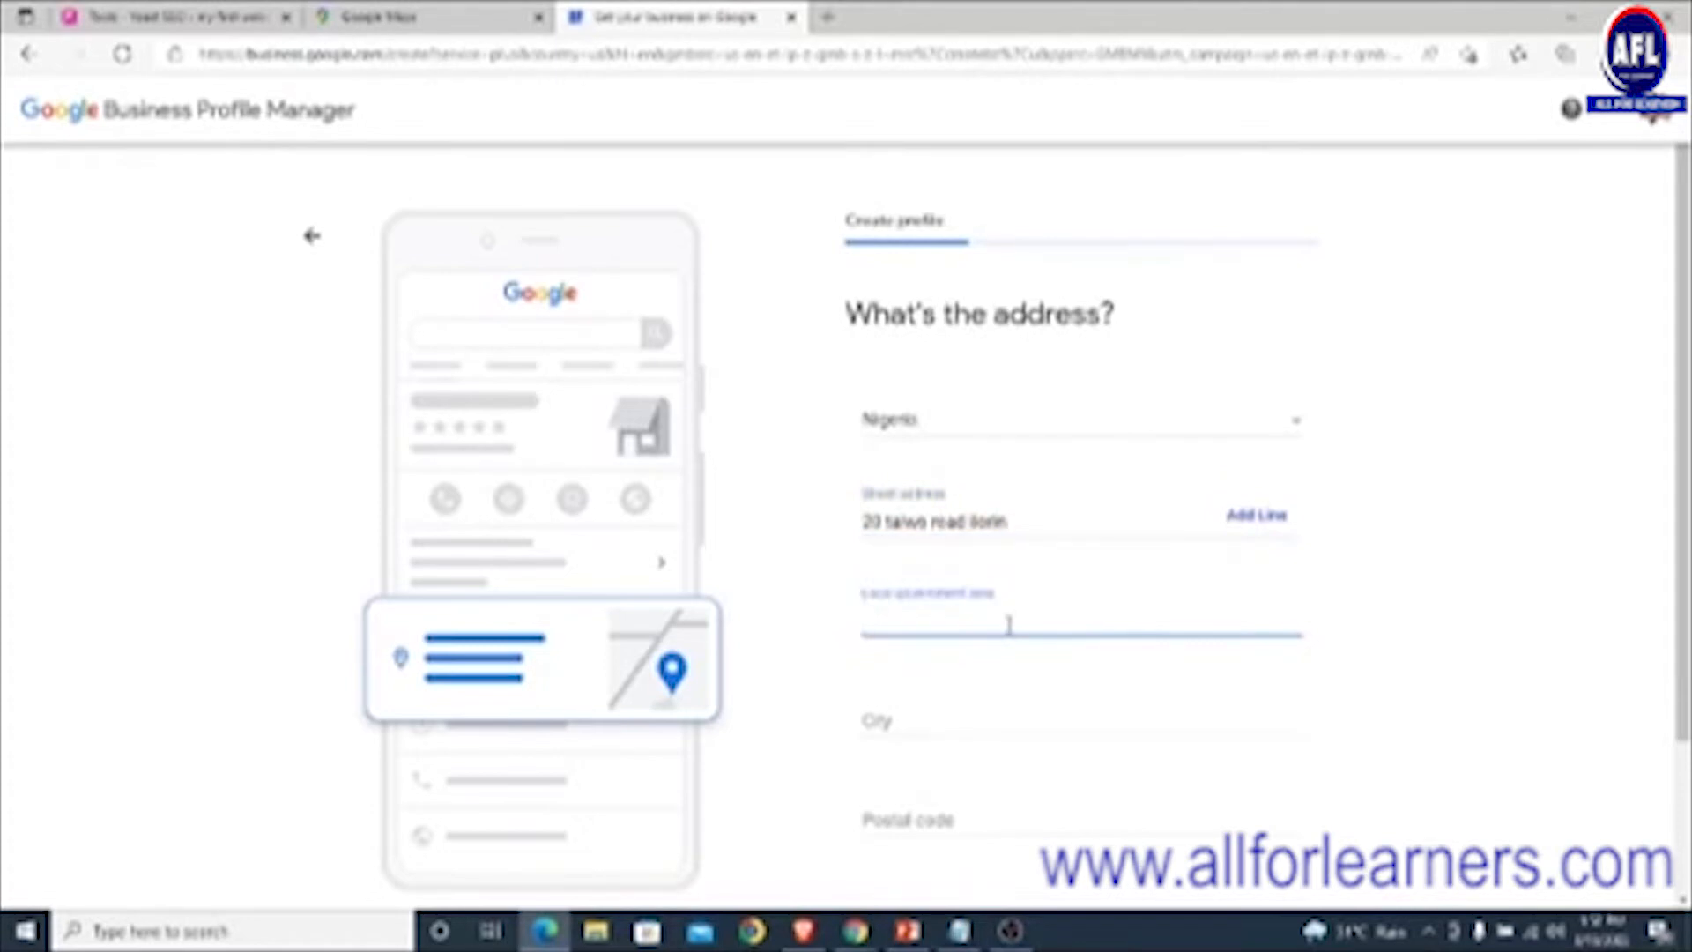
pyautogui.write('ilorin south')
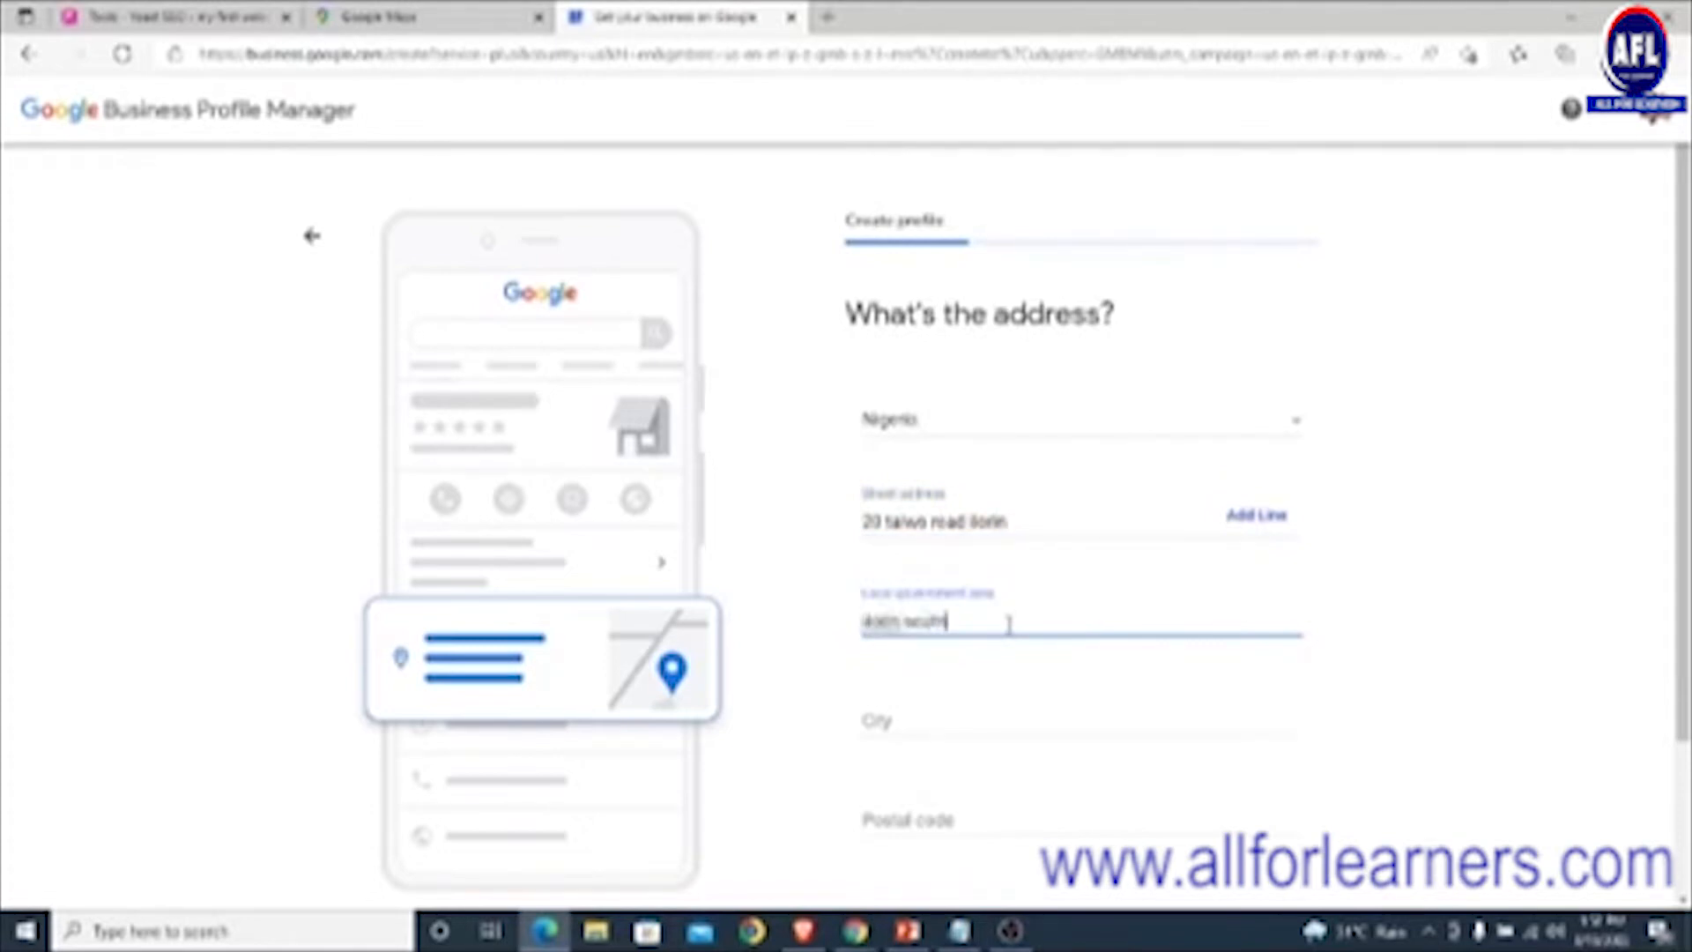
pyautogui.doubleClick(1003, 522)
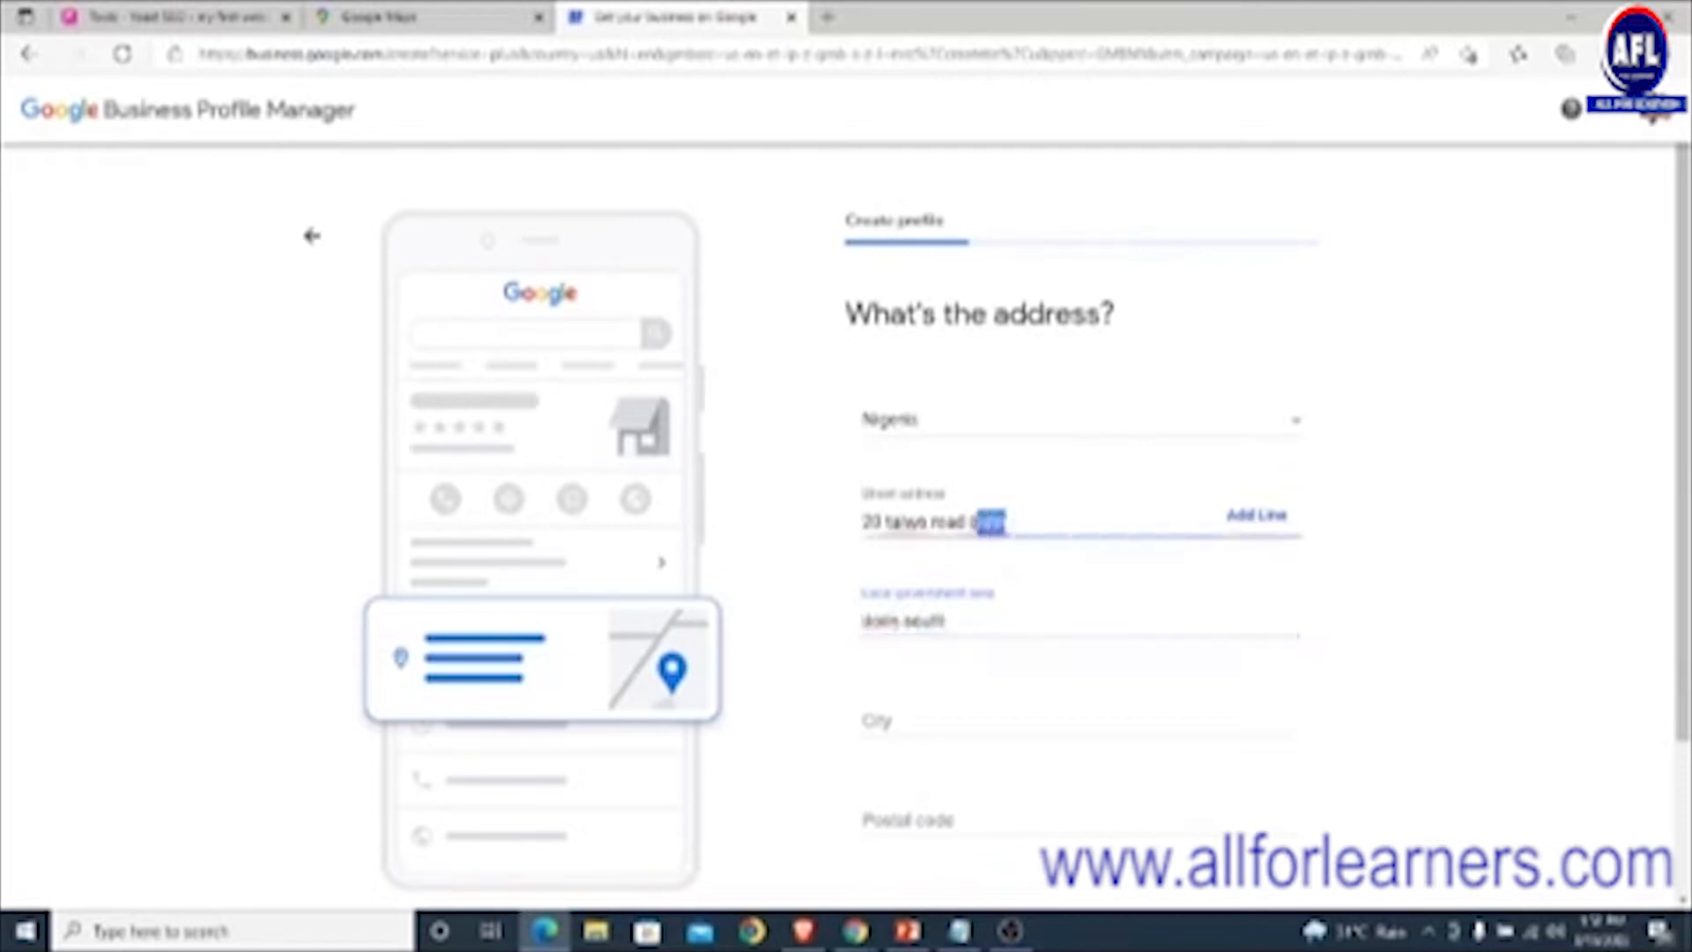
pyautogui.press('BackSpace')
pyautogui.scroll(-2, 1057, 610)
pyautogui.click(928, 529)
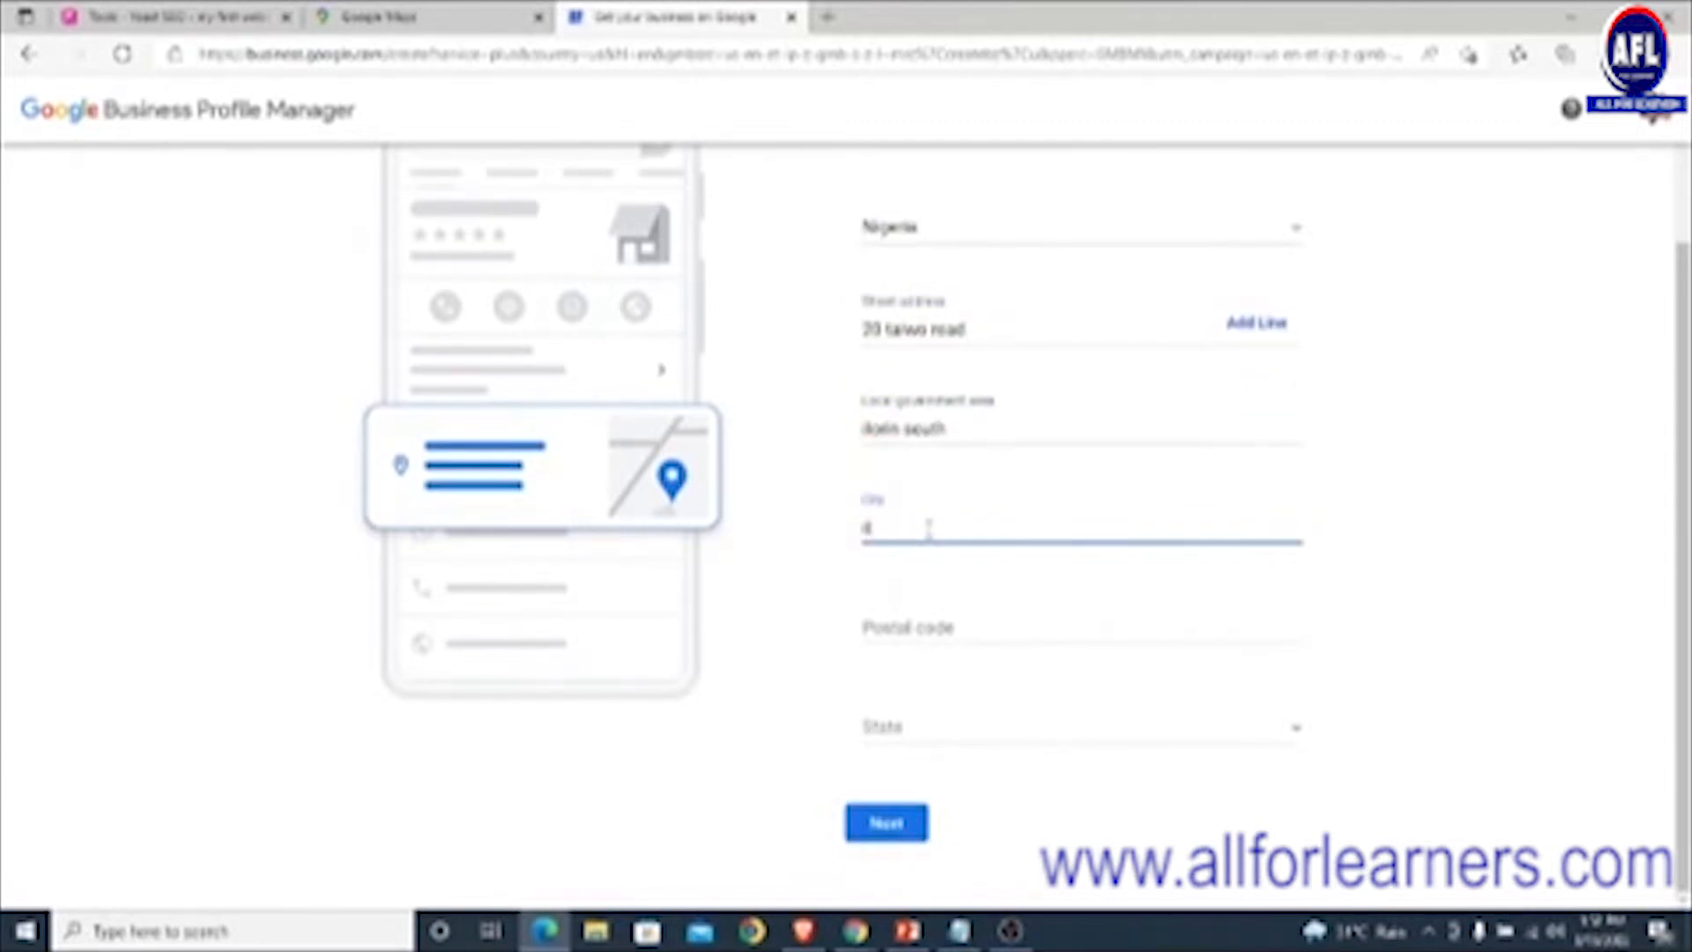
pyautogui.write('ilorin')
pyautogui.click(967, 628)
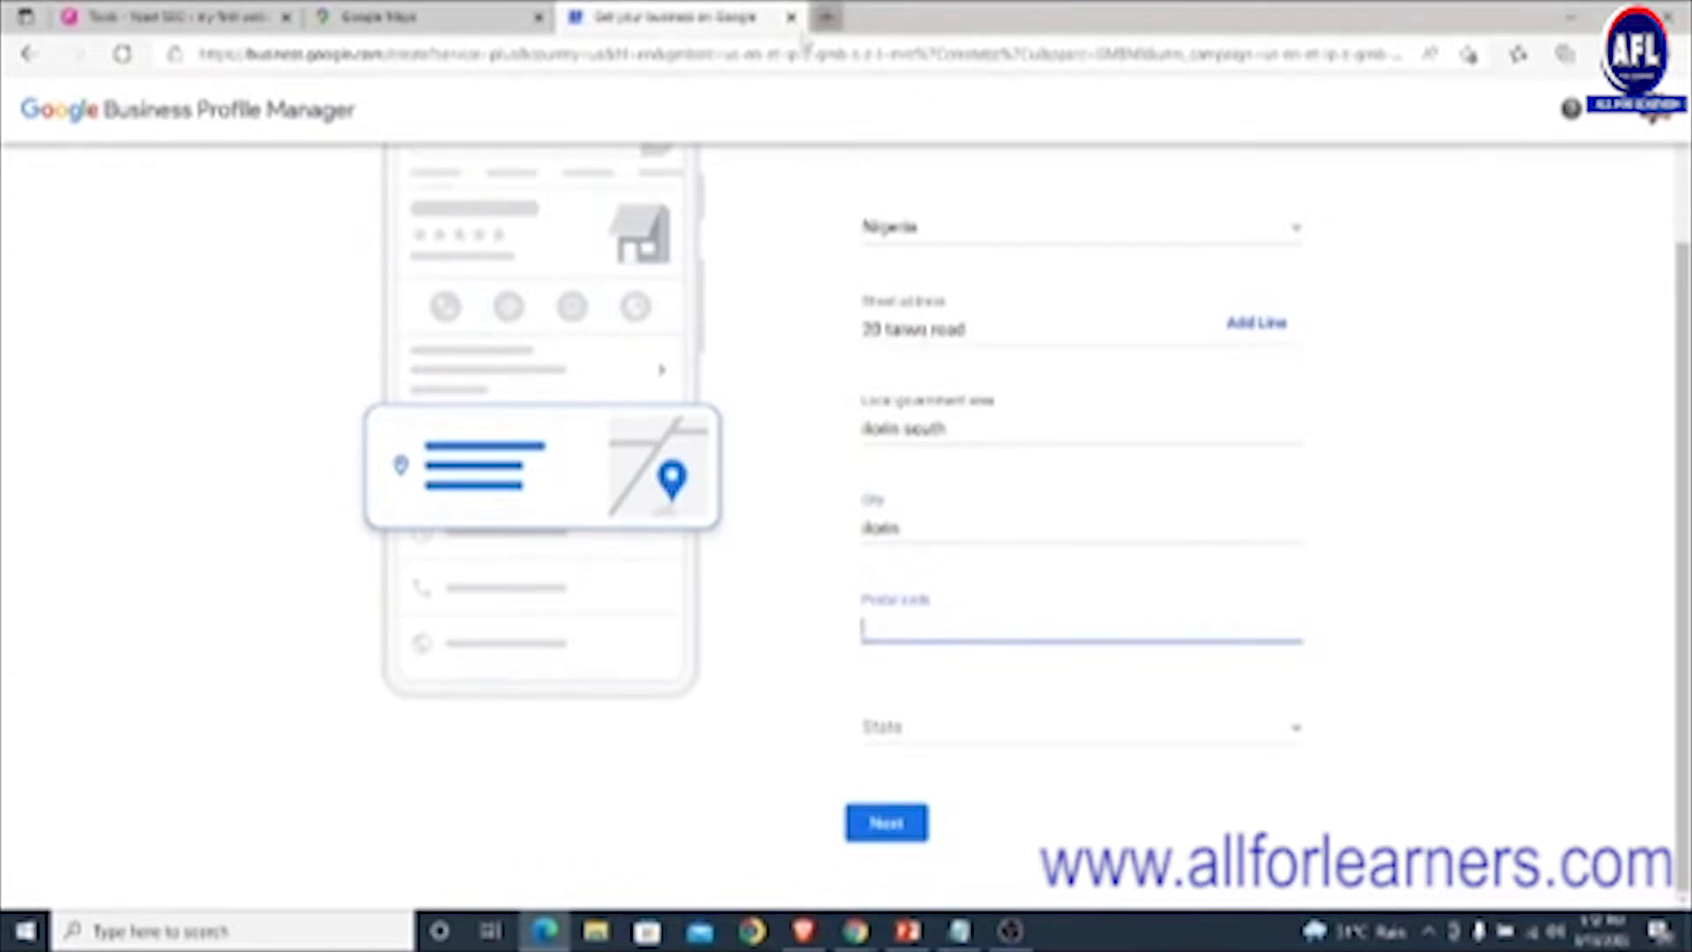
# - Search Google in a new tab for the street's postal code and select the code shown
pyautogui.click(826, 17)
pyautogui.write('www.')
pyautogui.press('Return')
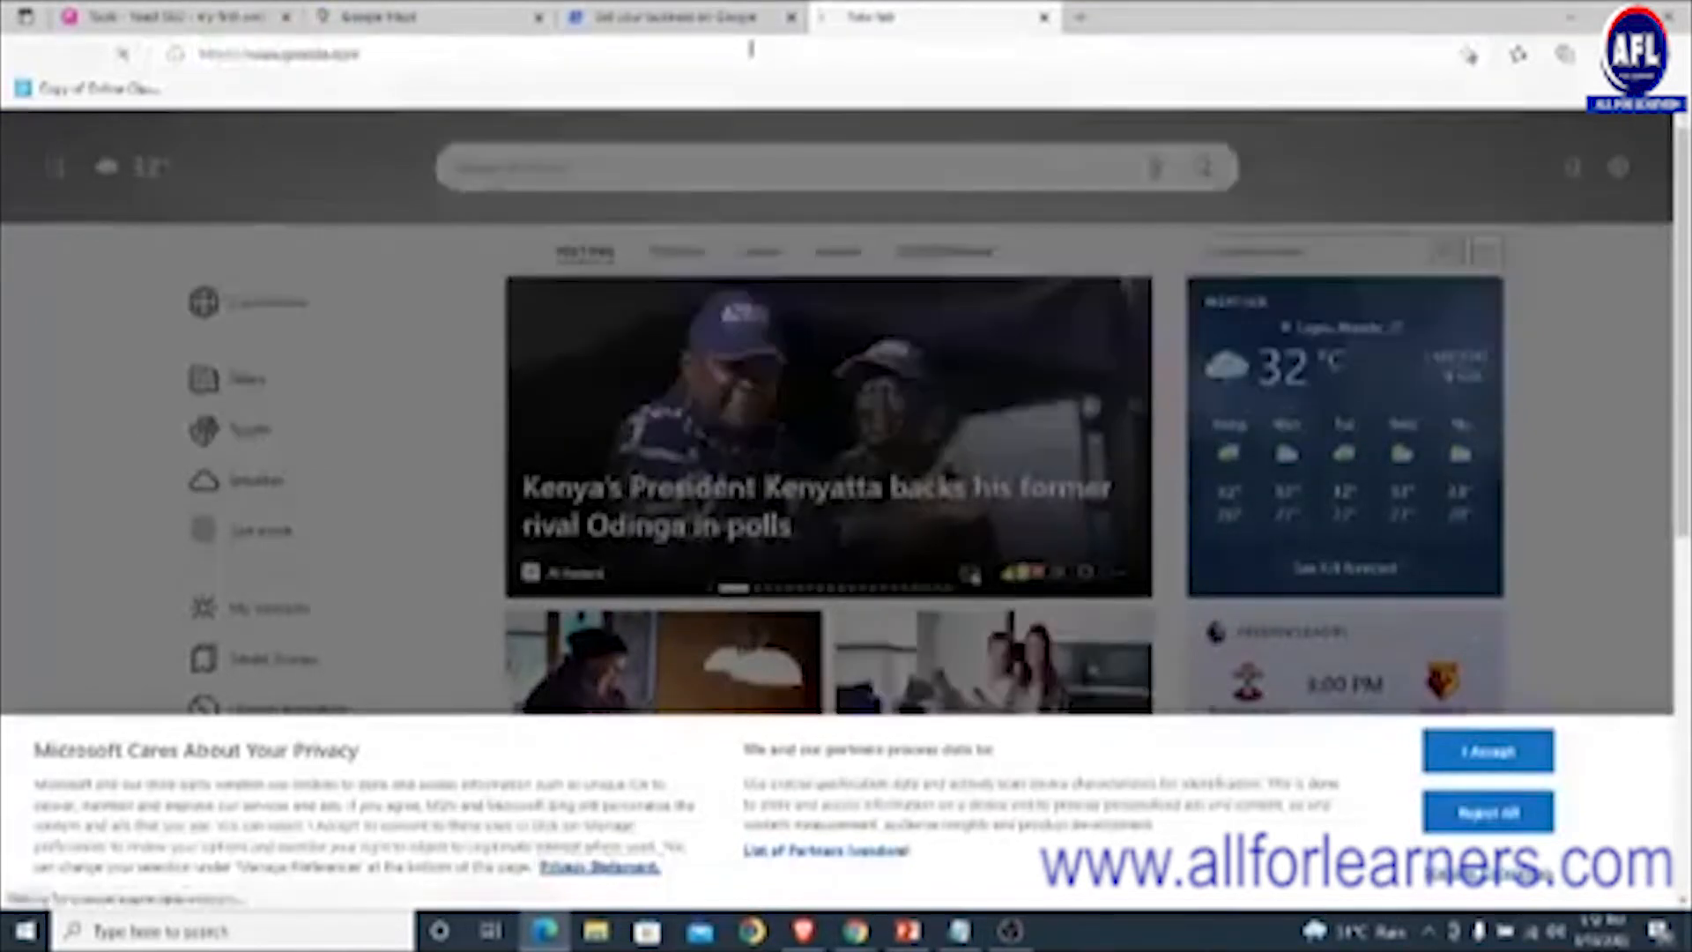
pyautogui.write('tas')
pyautogui.press('BackSpace')
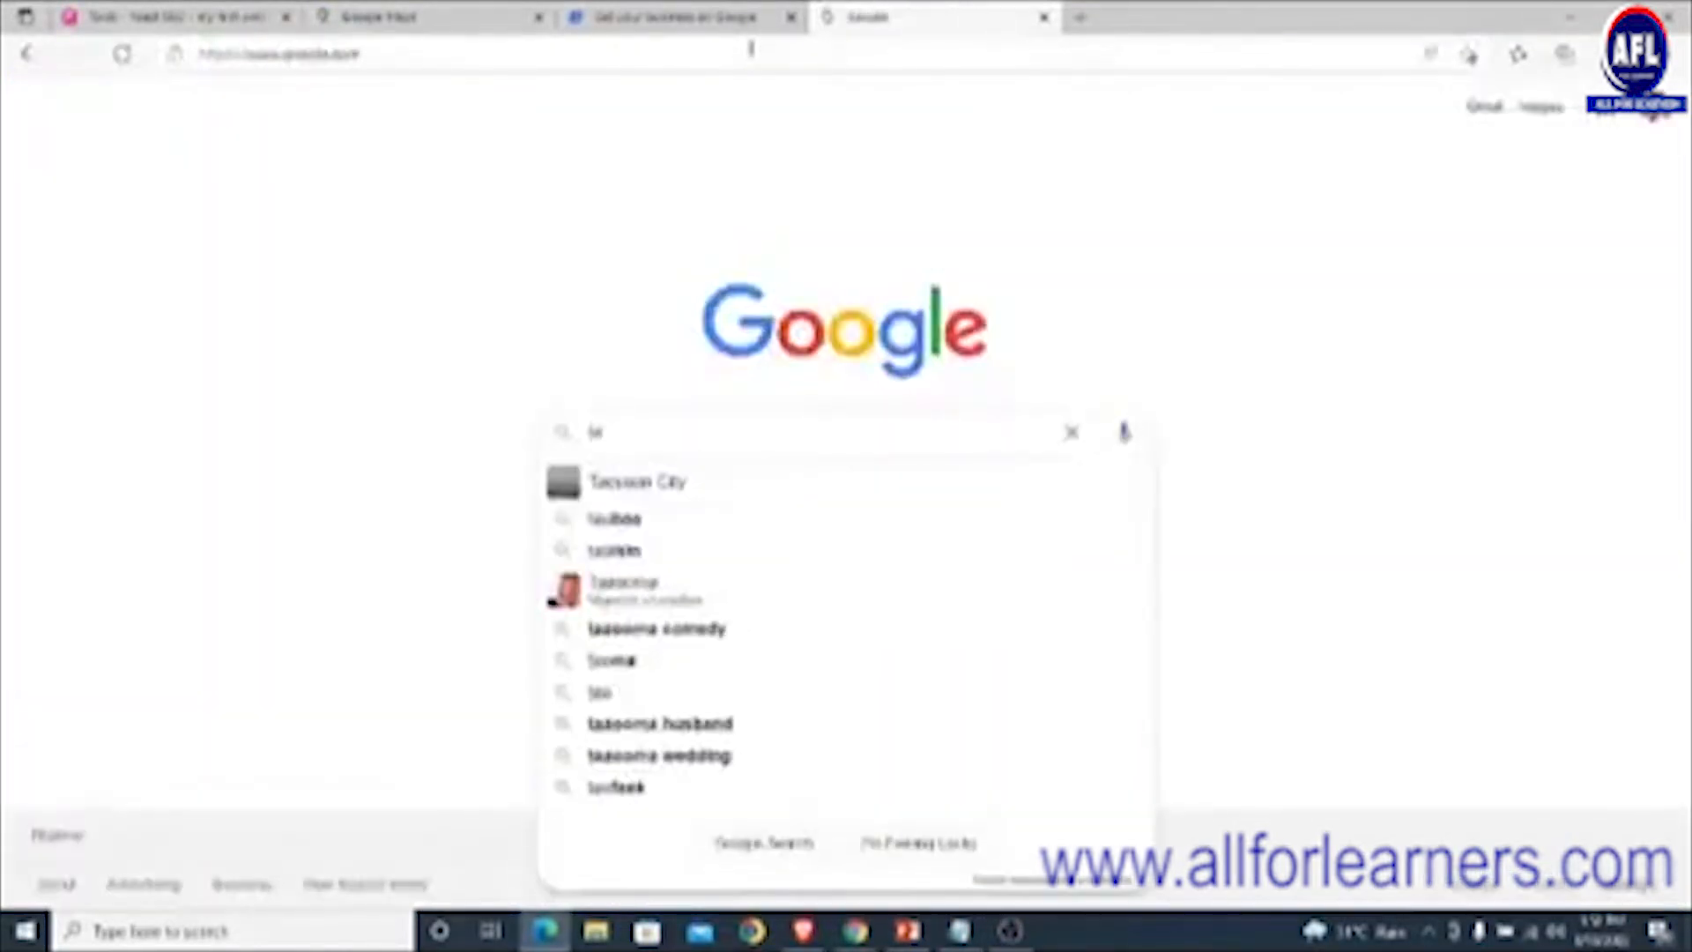
pyautogui.write('iwo po')
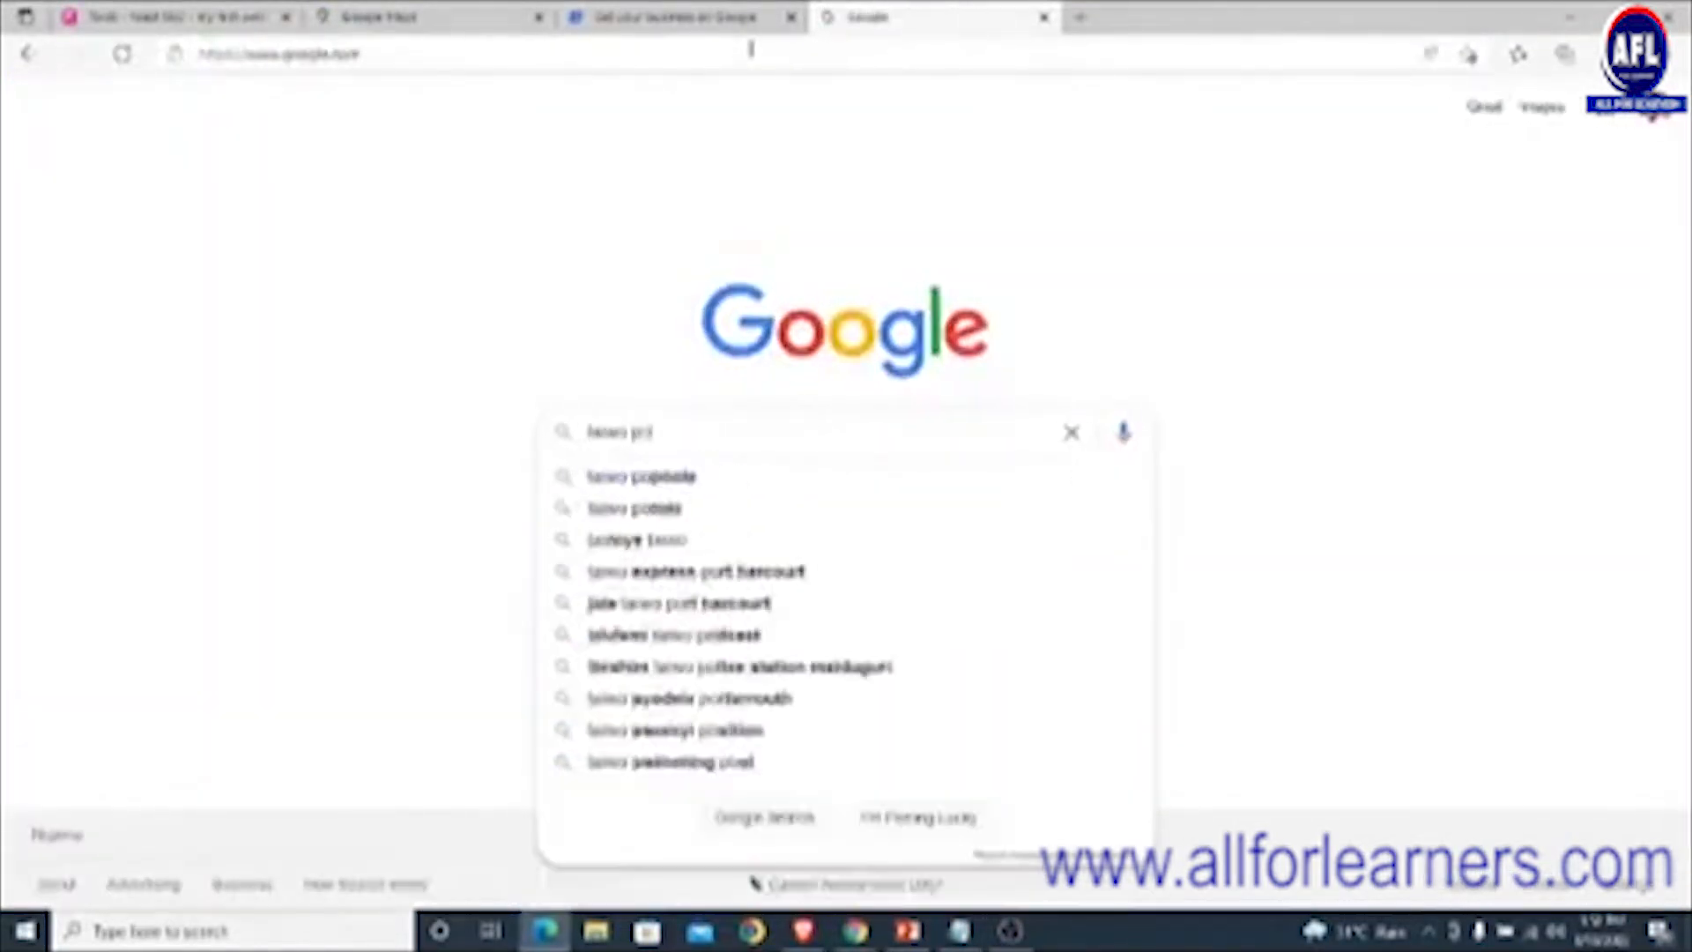
pyautogui.press('BackSpace')
pyautogui.write('ostal')
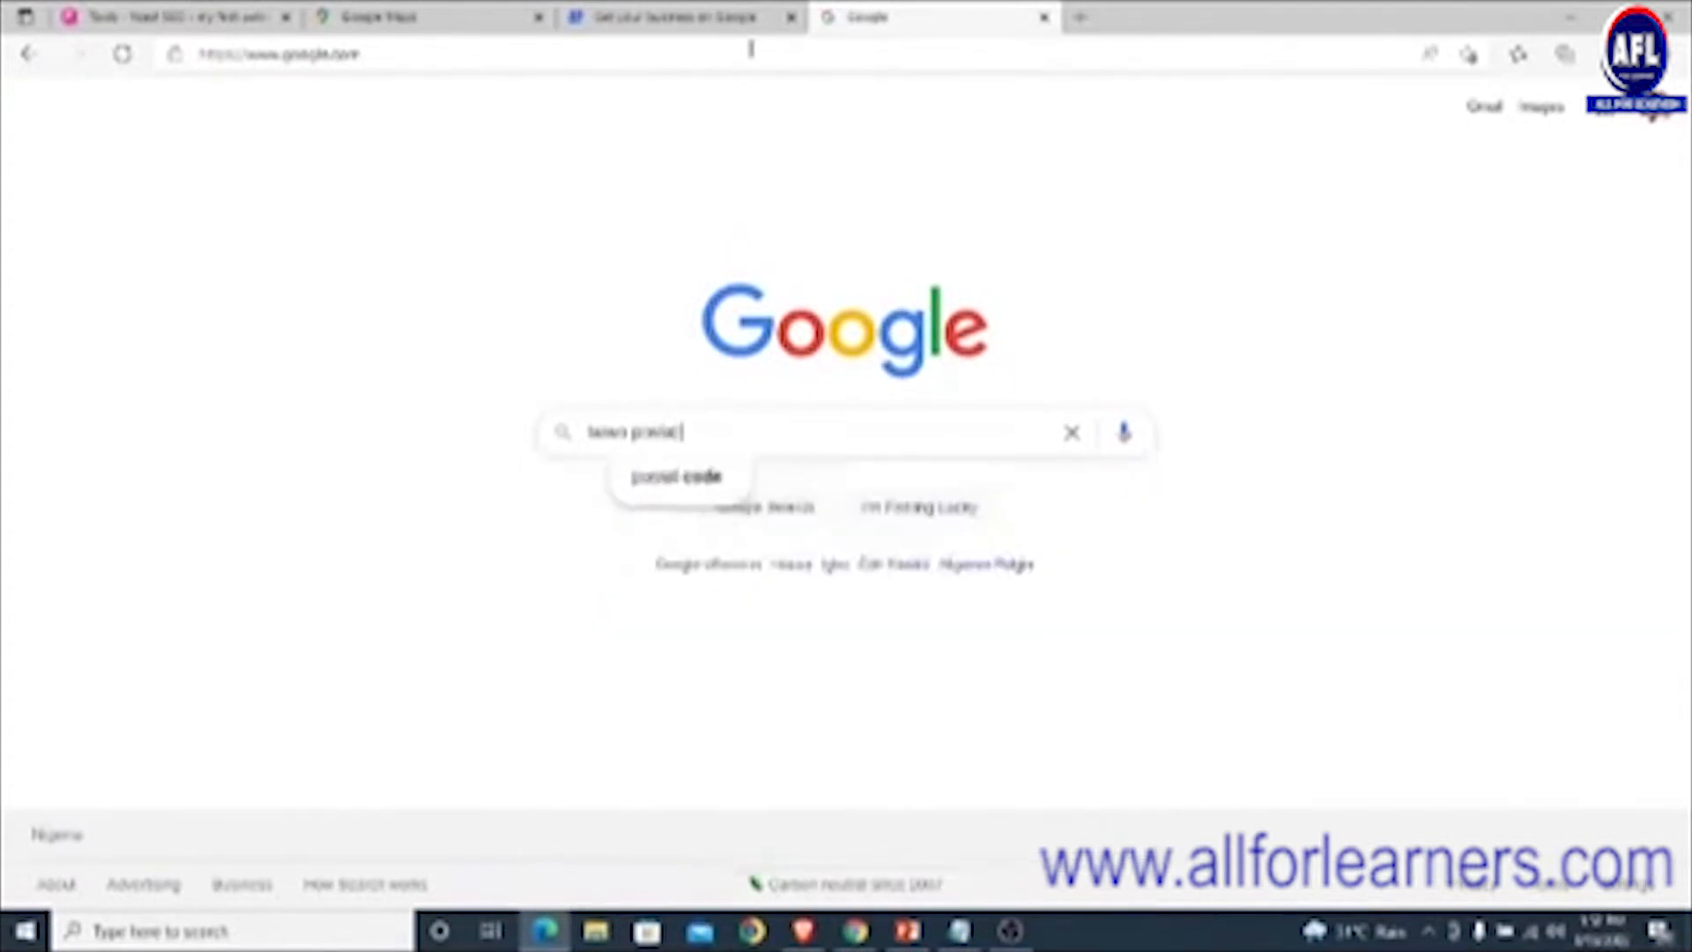
pyautogui.write(' code')
pyautogui.press('Return')
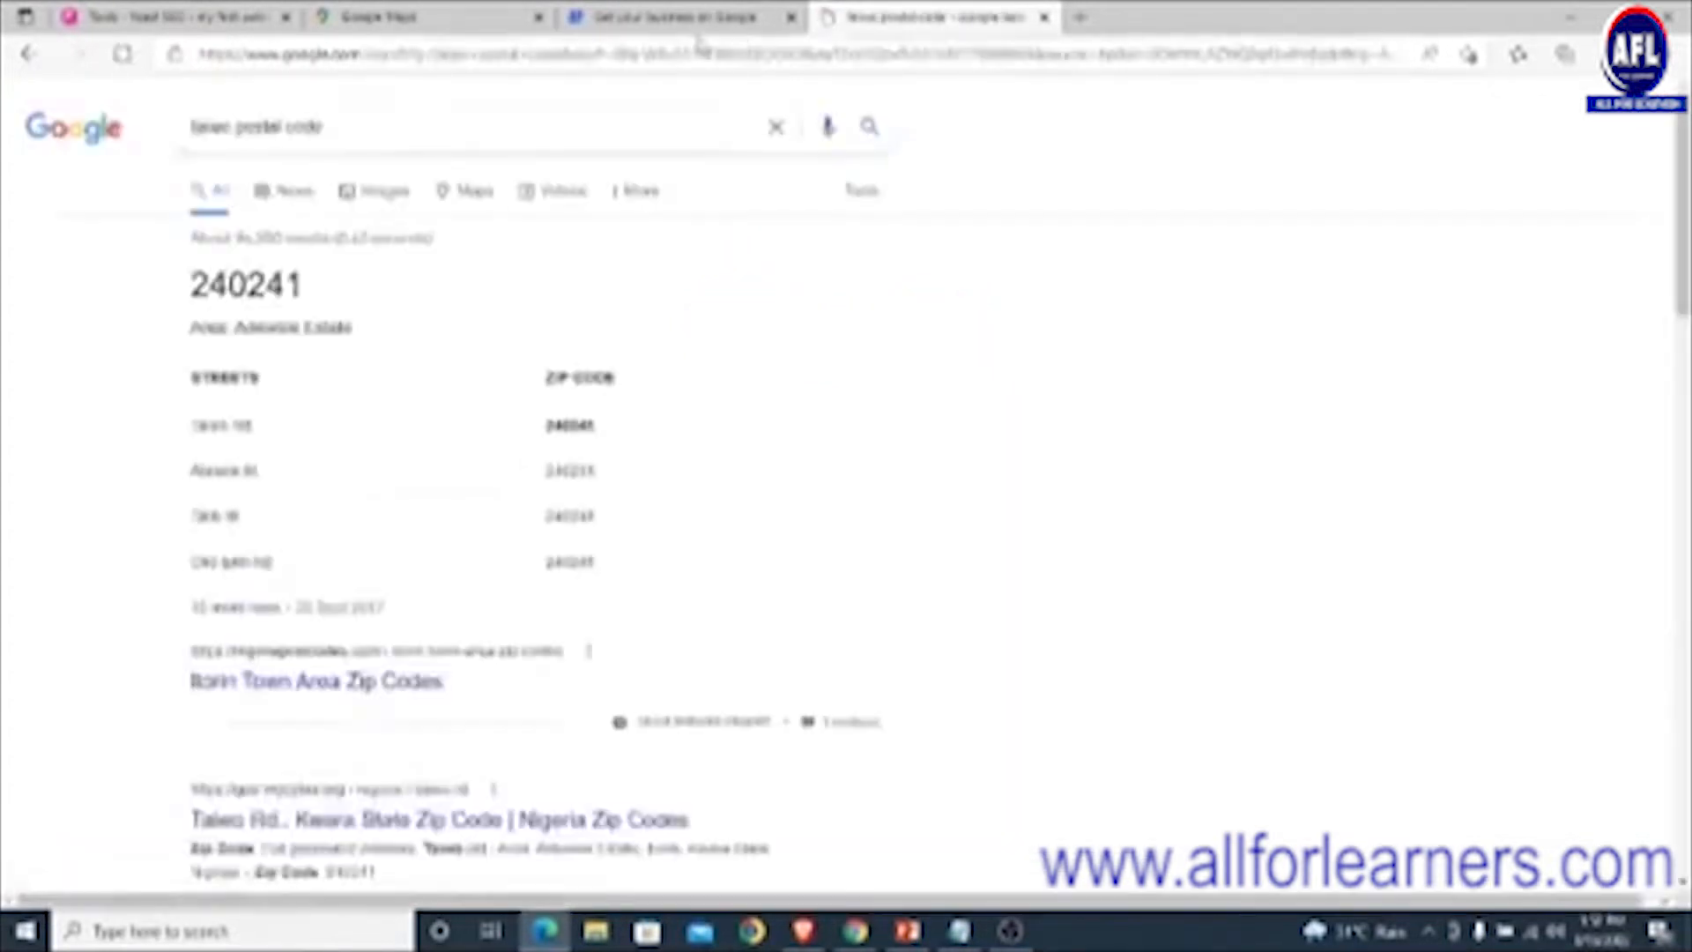
pyautogui.moveTo(309, 295); pyautogui.dragTo(190, 295)
pyautogui.hotkey('ctrl', 'c')
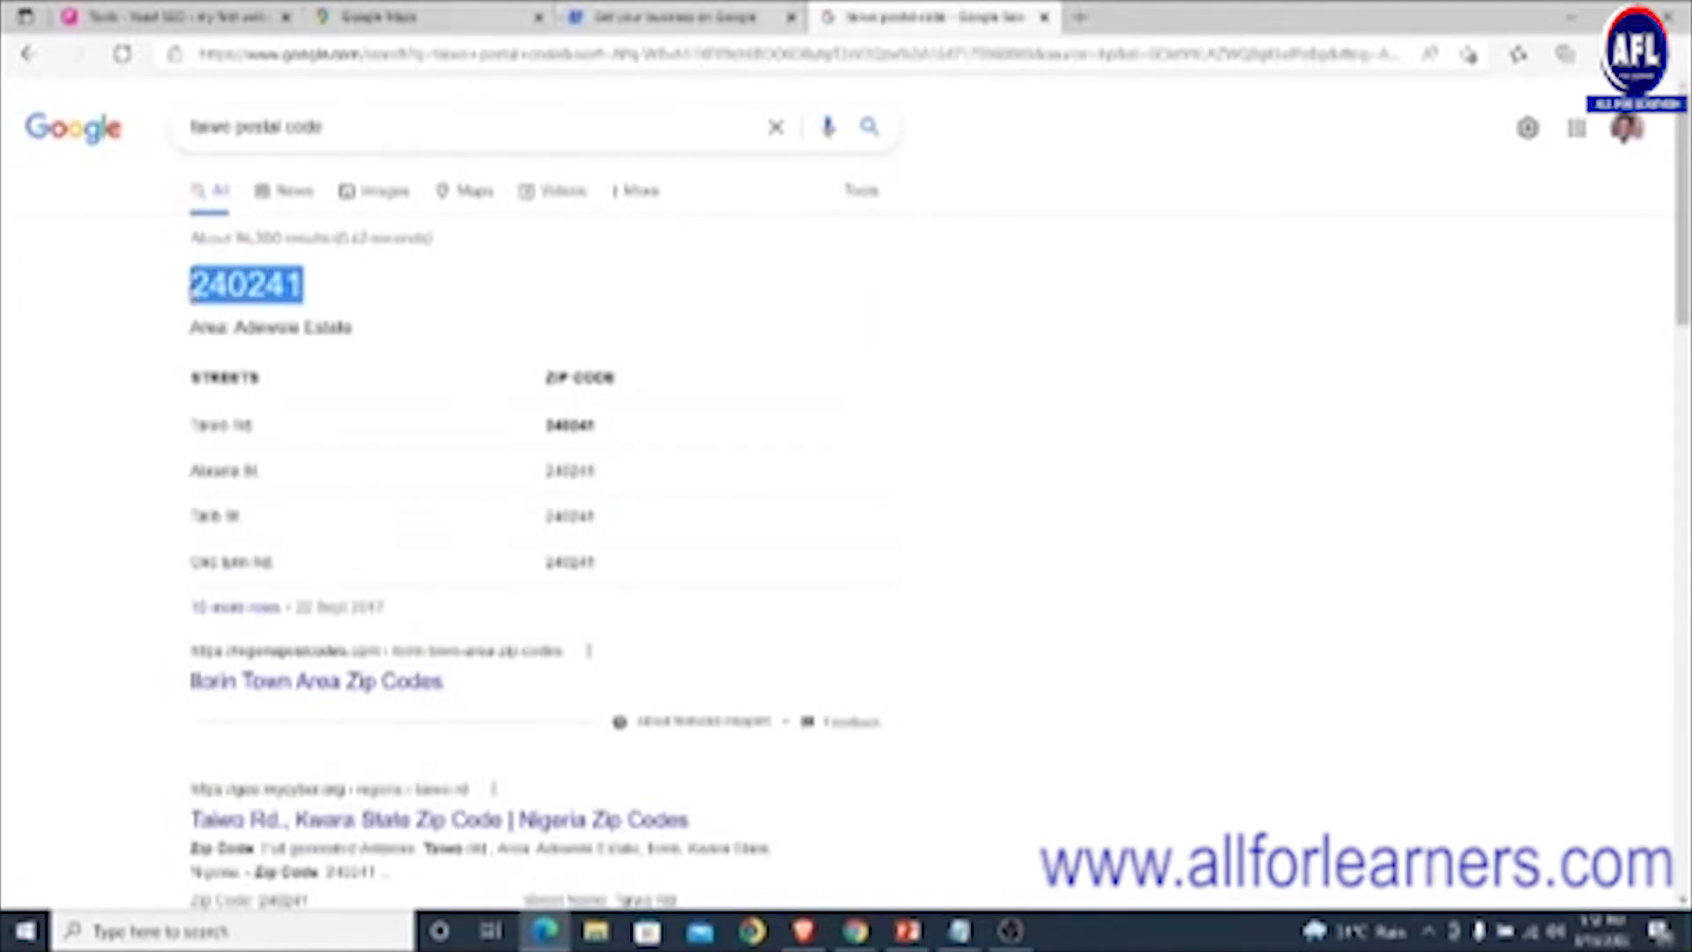
pyautogui.click(612, 18)
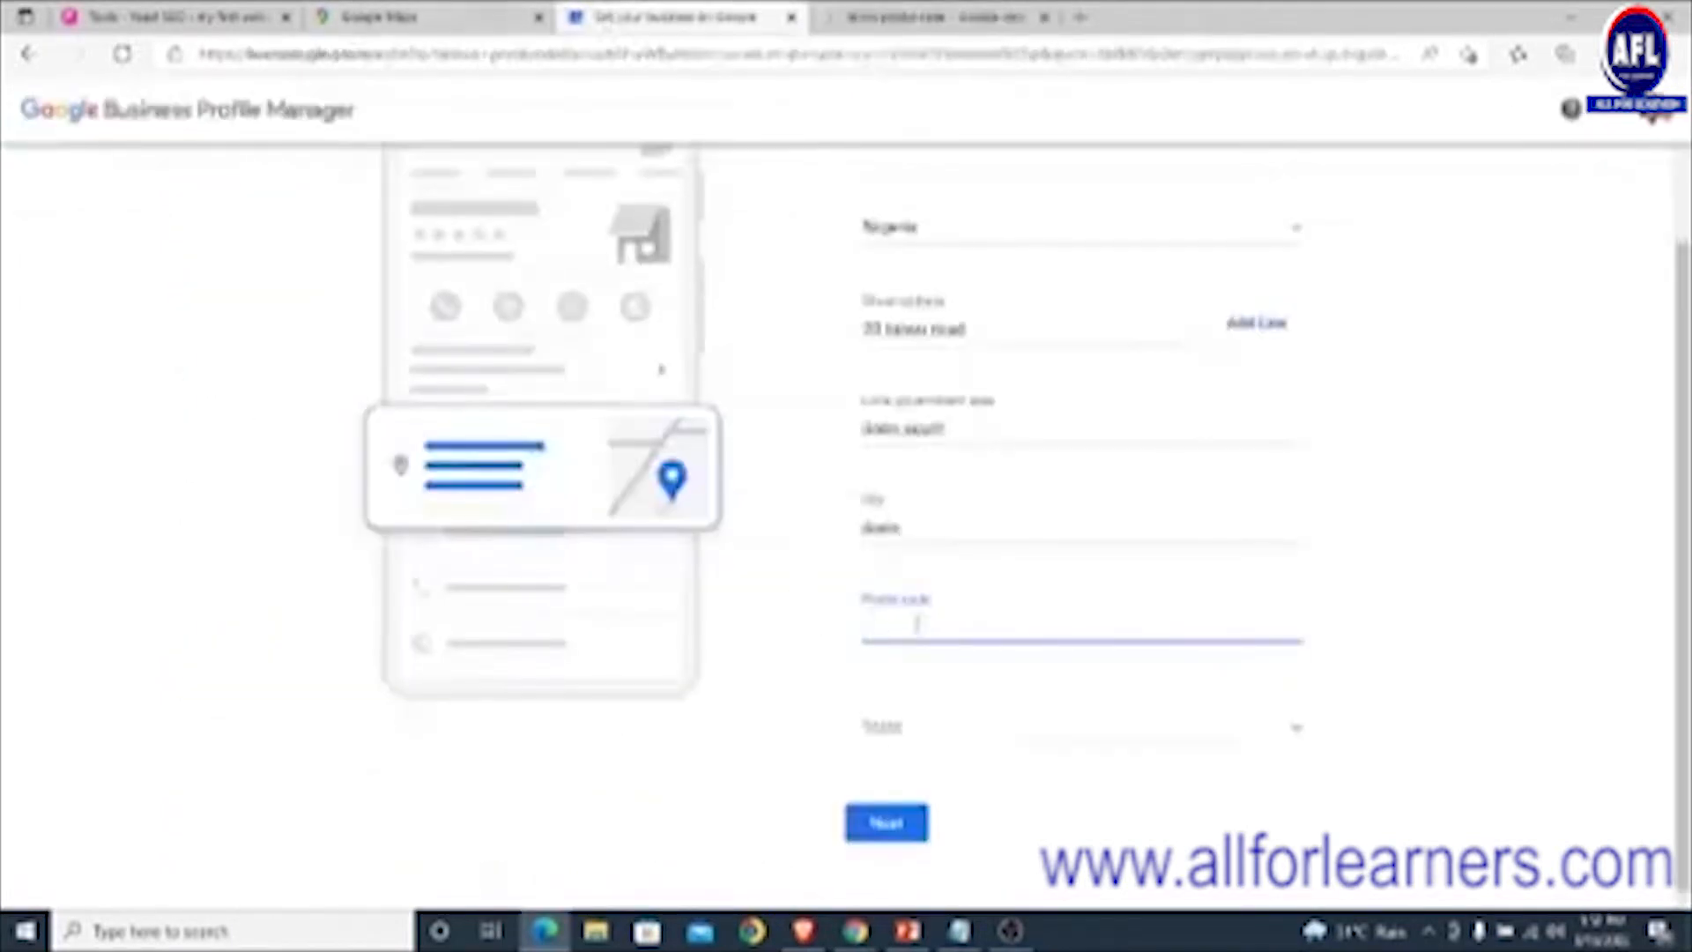
# - Paste the postal code, choose Kwara as the state, and finish the address step
pyautogui.hotkey('ctrl', 'v')
pyautogui.click(922, 732)
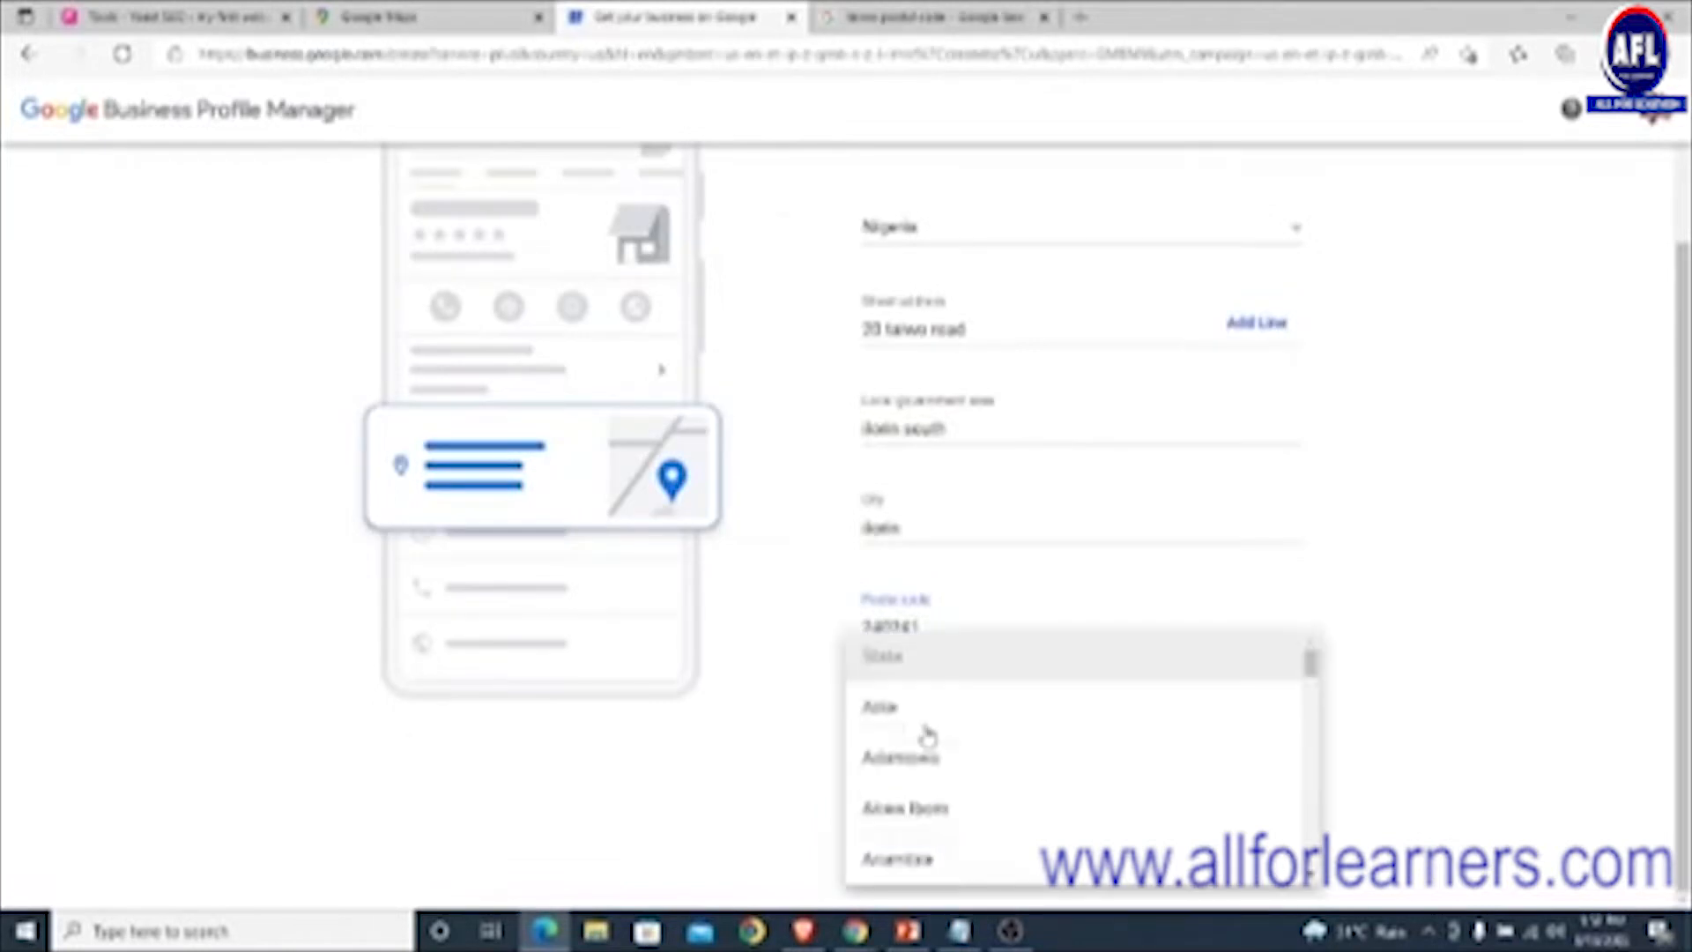
pyautogui.scroll(-10, 927, 735)
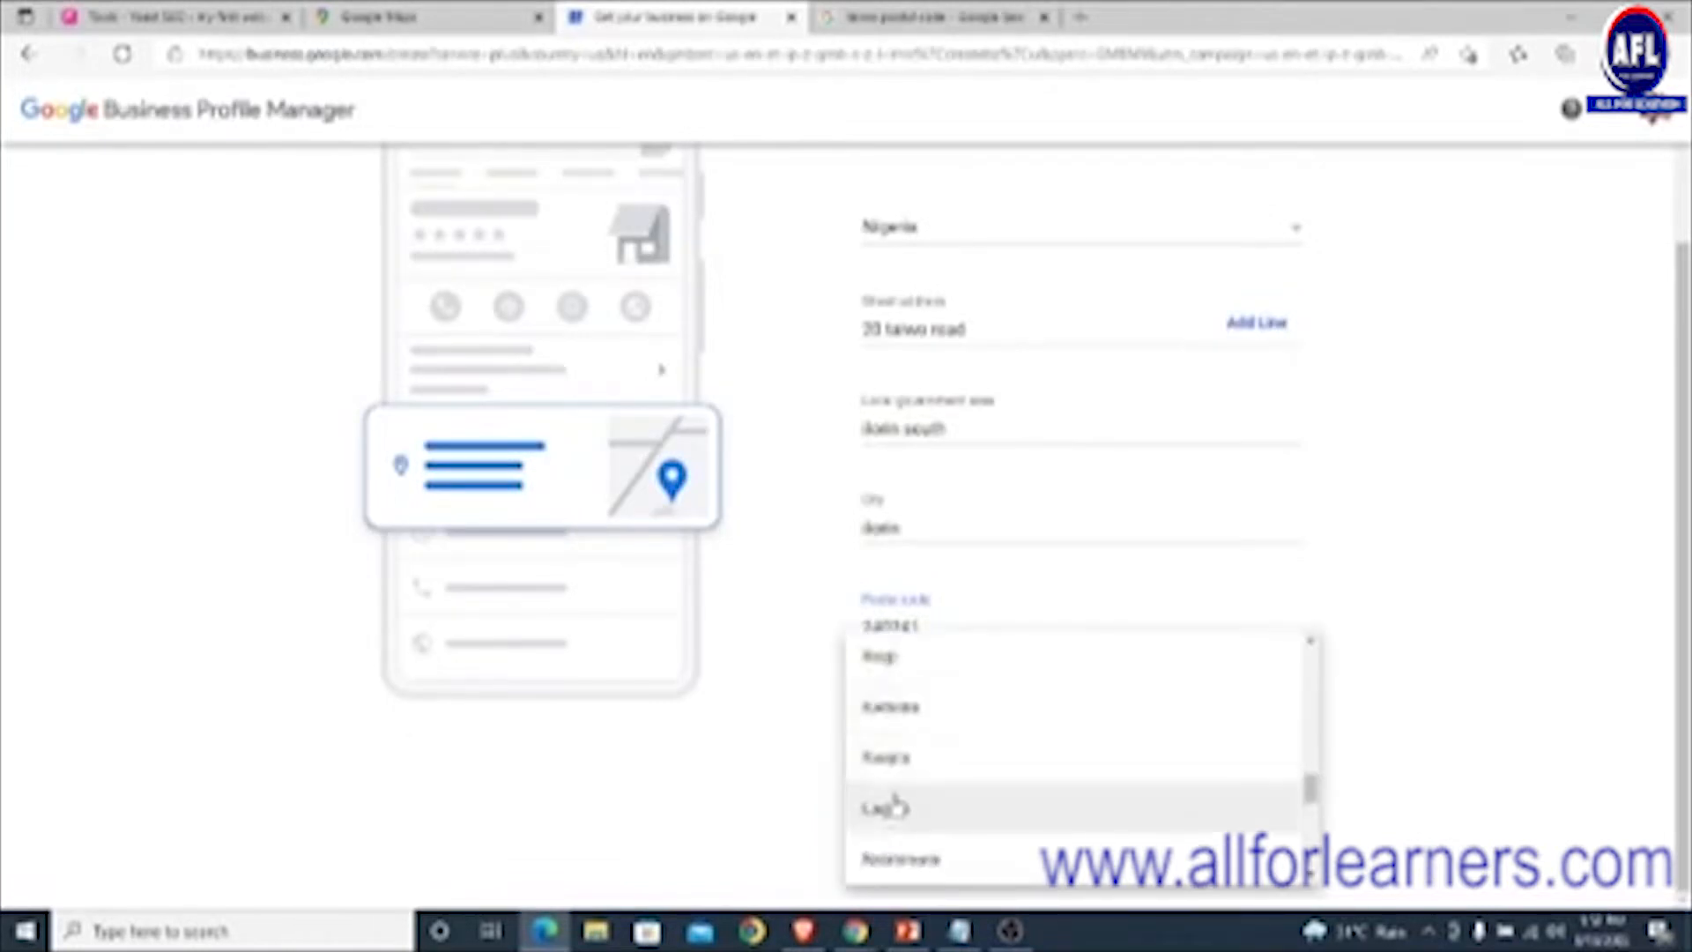
pyautogui.click(906, 756)
pyautogui.click(890, 822)
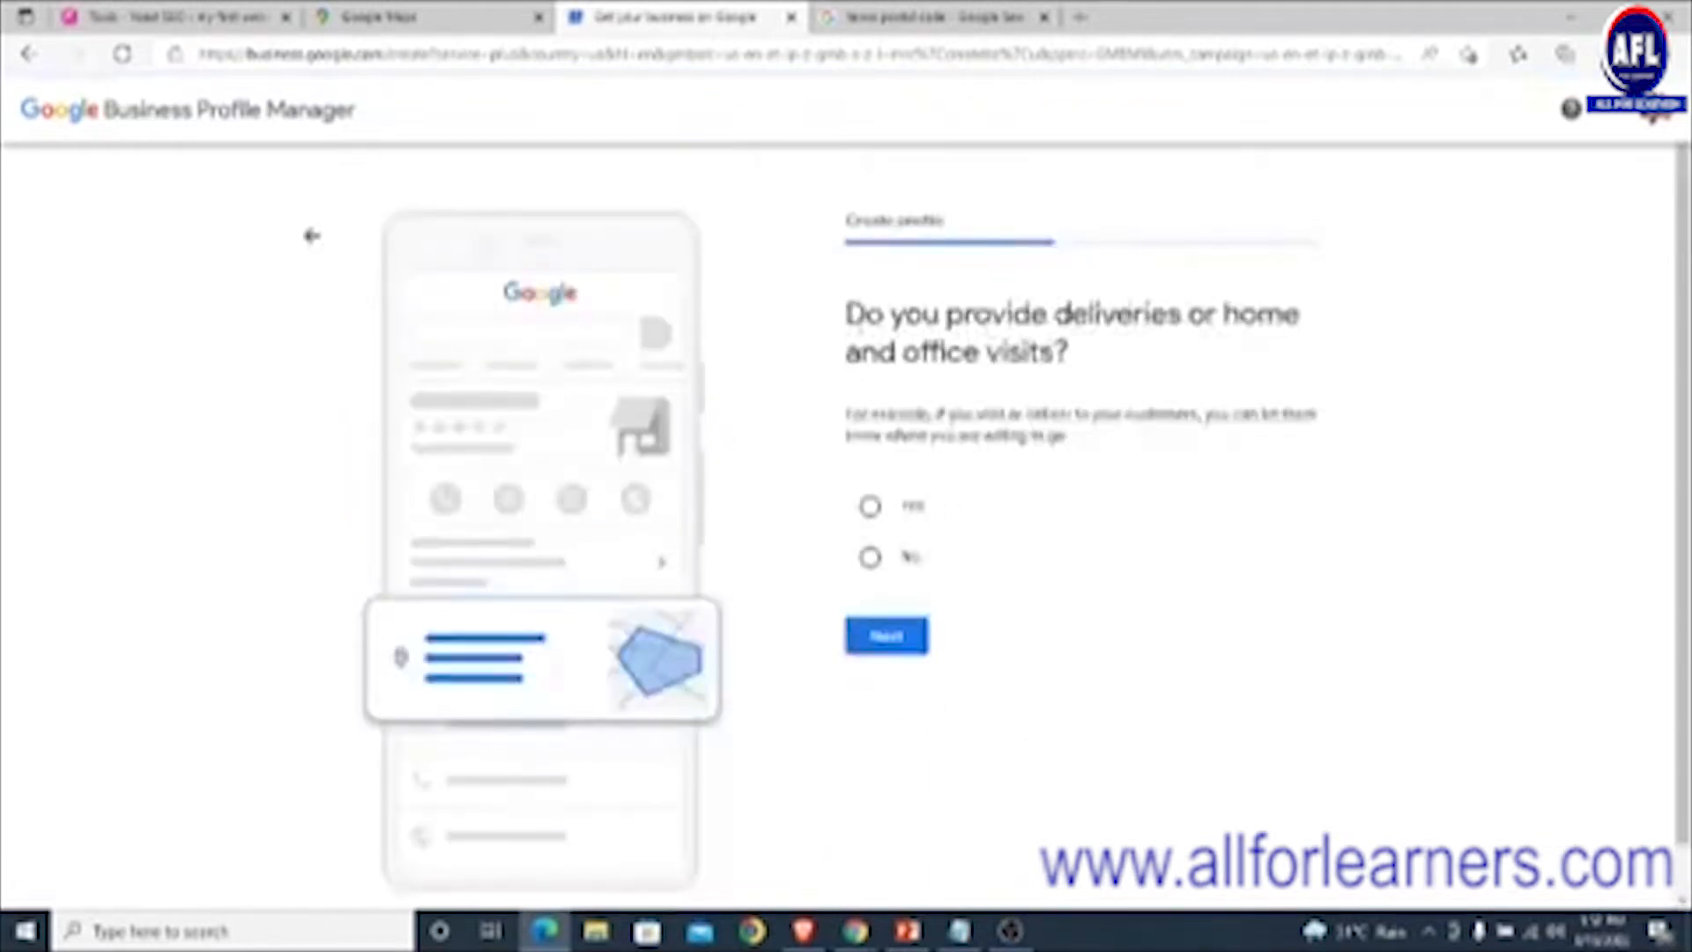
# - Answer No to deliveries and submit the contact info, marking that there is no website
pyautogui.click(870, 556)
pyautogui.click(891, 636)
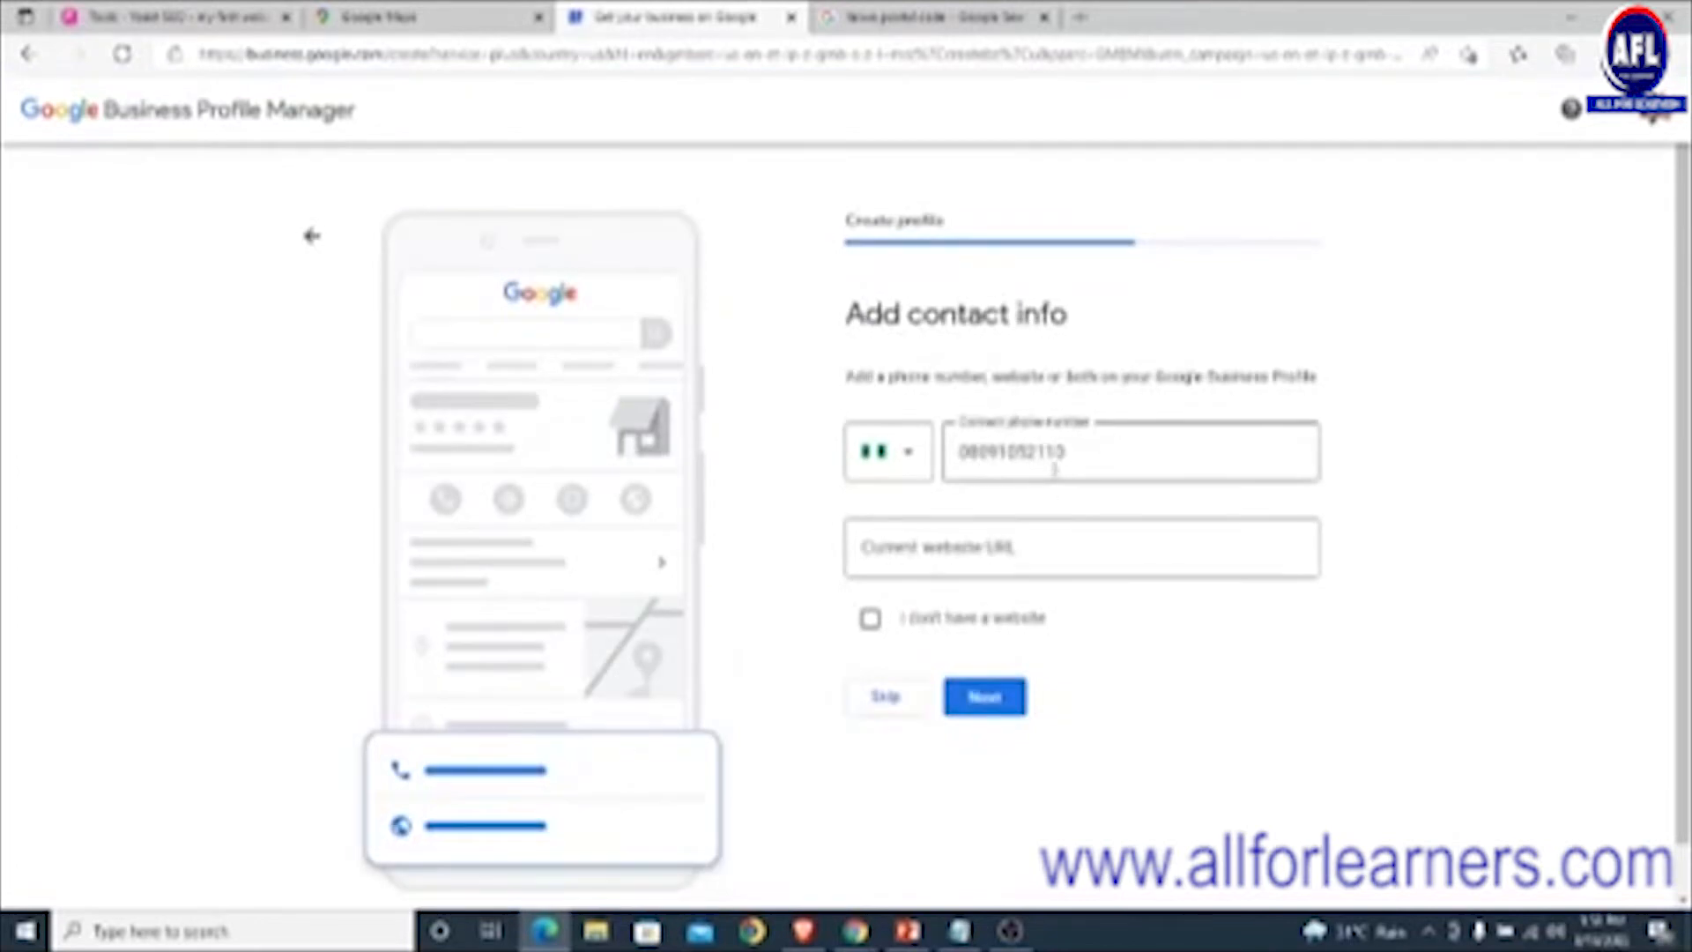
pyautogui.click(1086, 451)
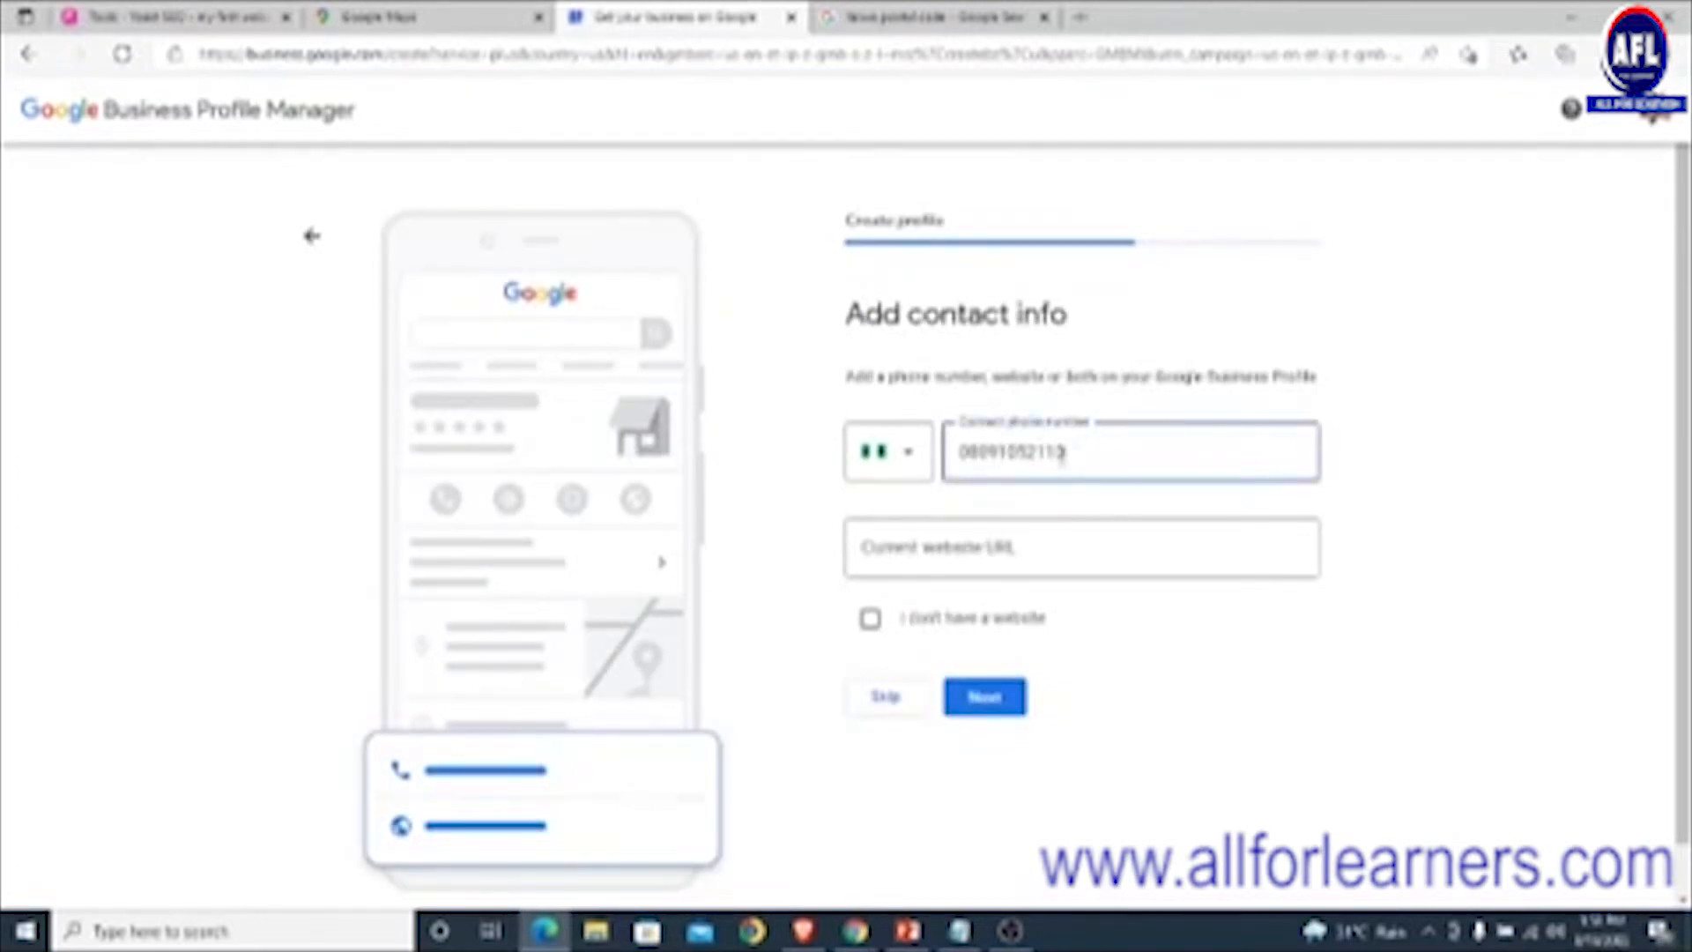
pyautogui.click(894, 547)
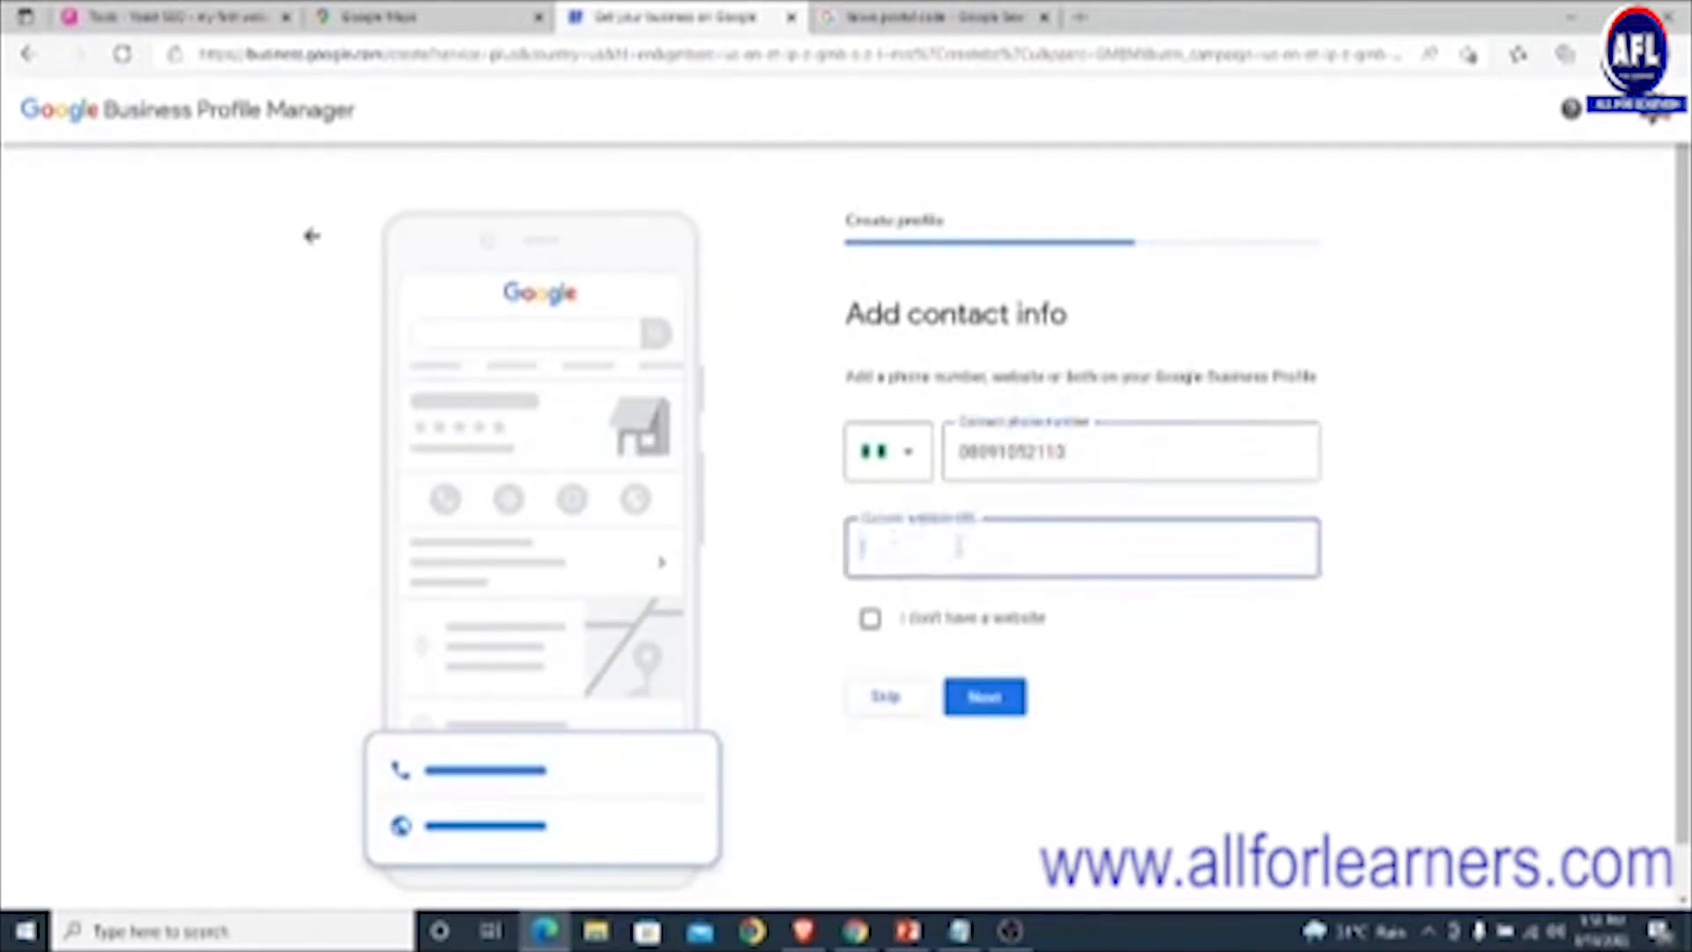
pyautogui.click(868, 628)
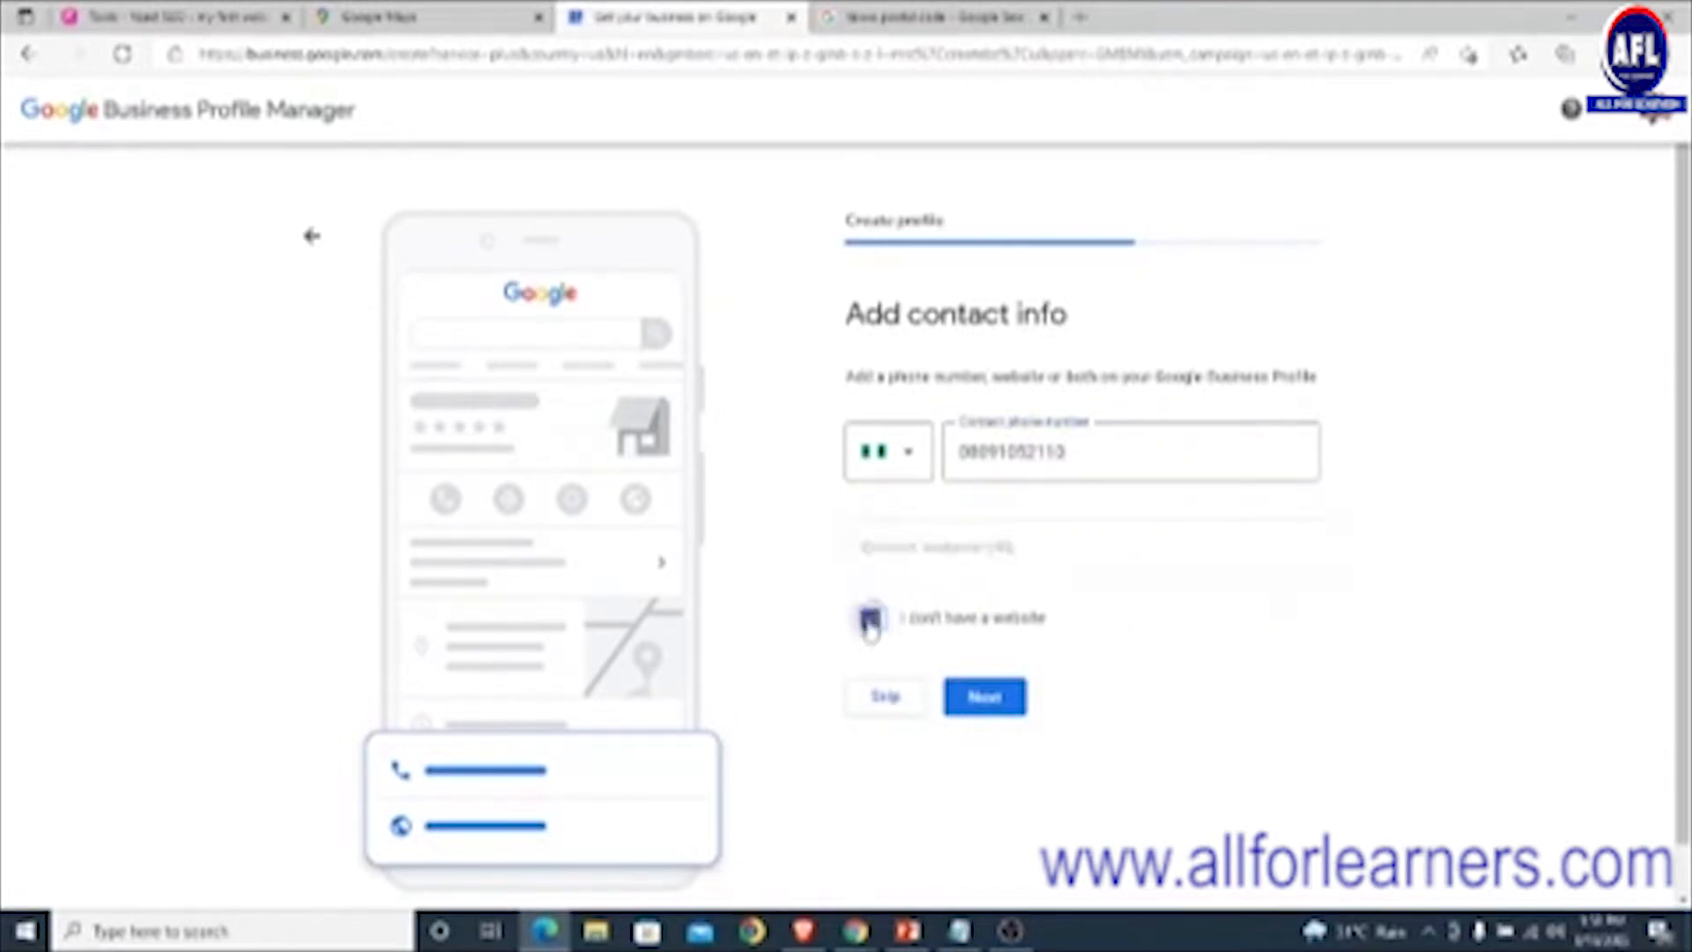
pyautogui.click(984, 698)
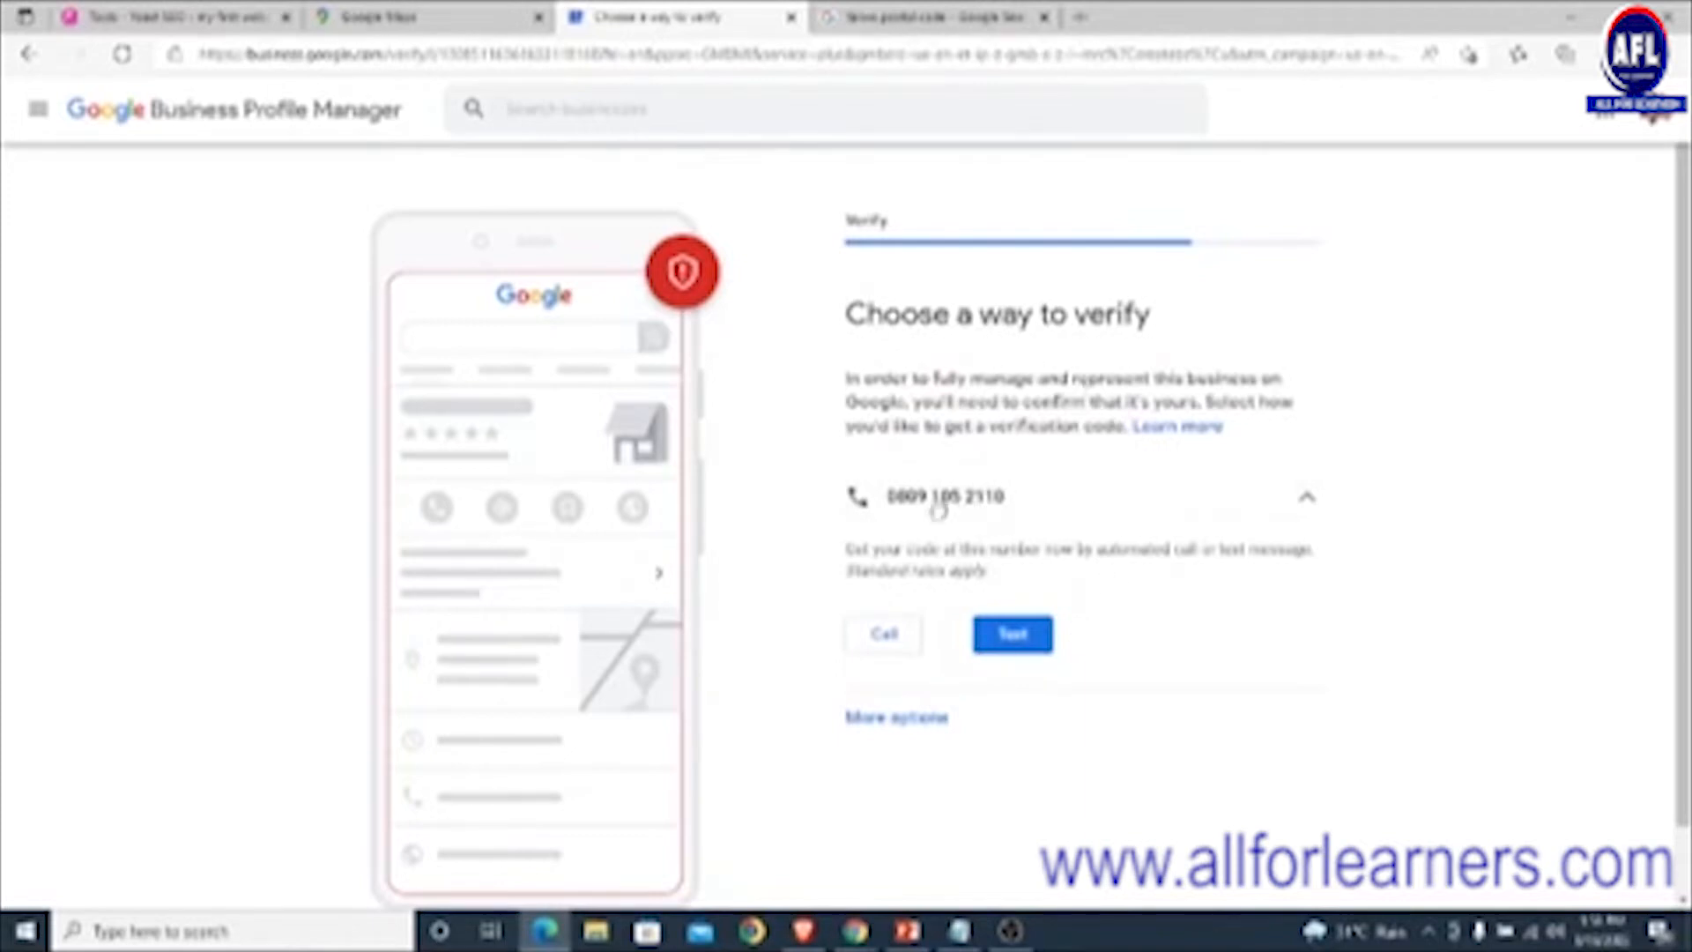
# - Verify the business with the code sent by text message and continue to business hours
pyautogui.click(1025, 644)
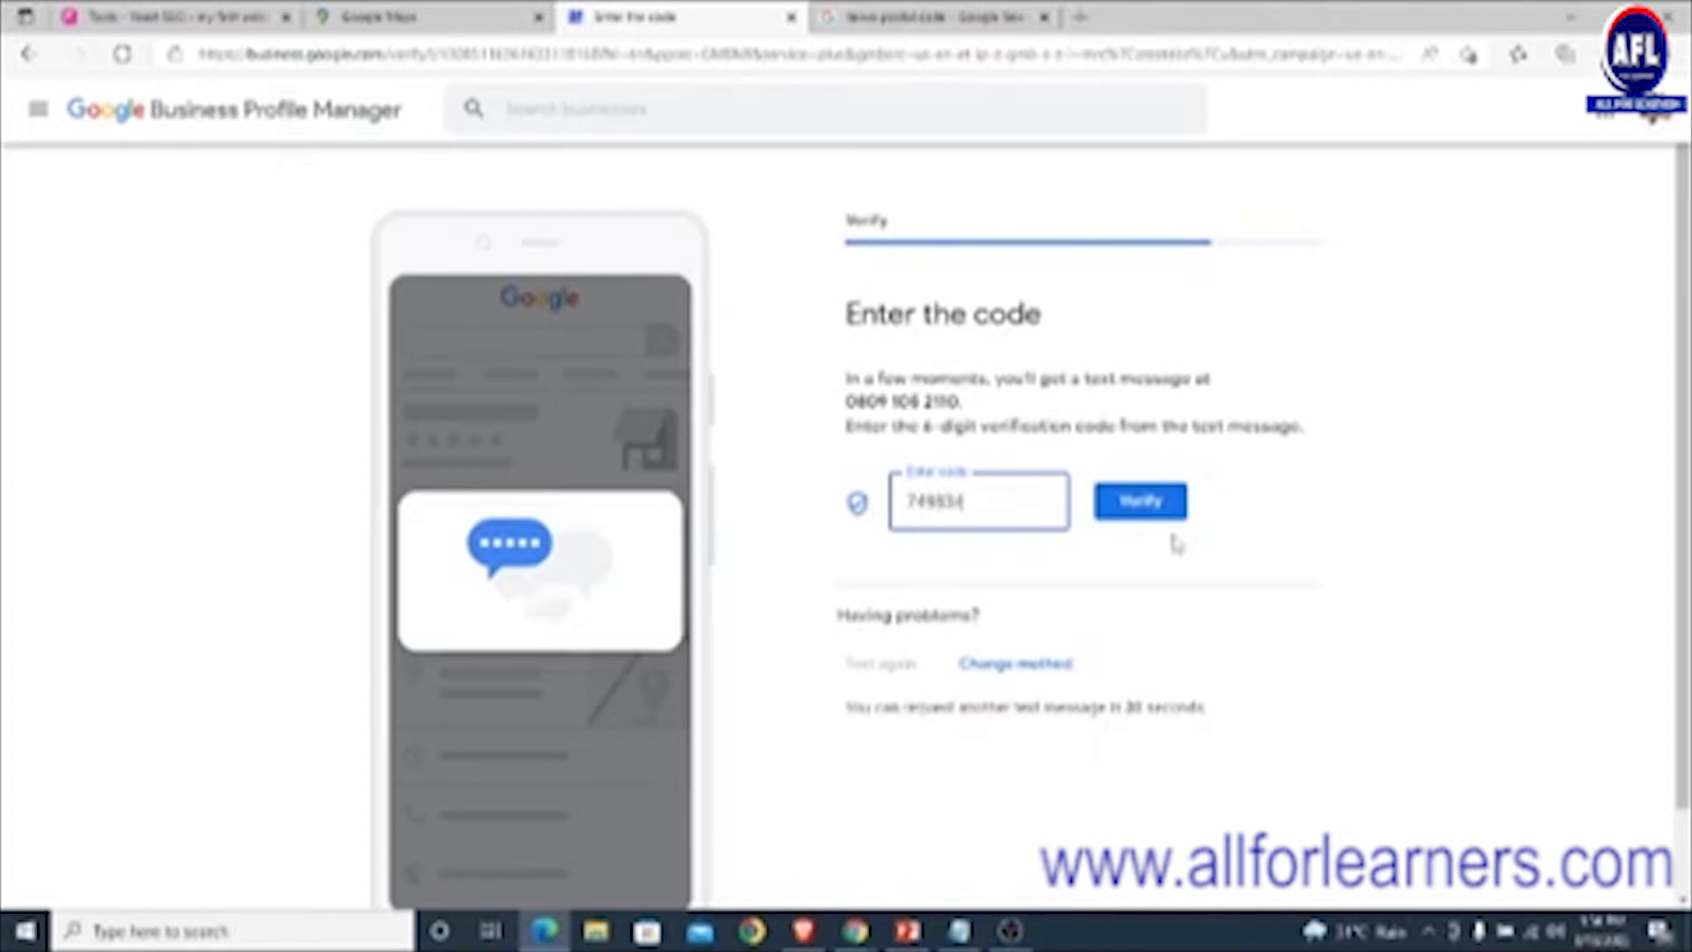
pyautogui.click(1126, 502)
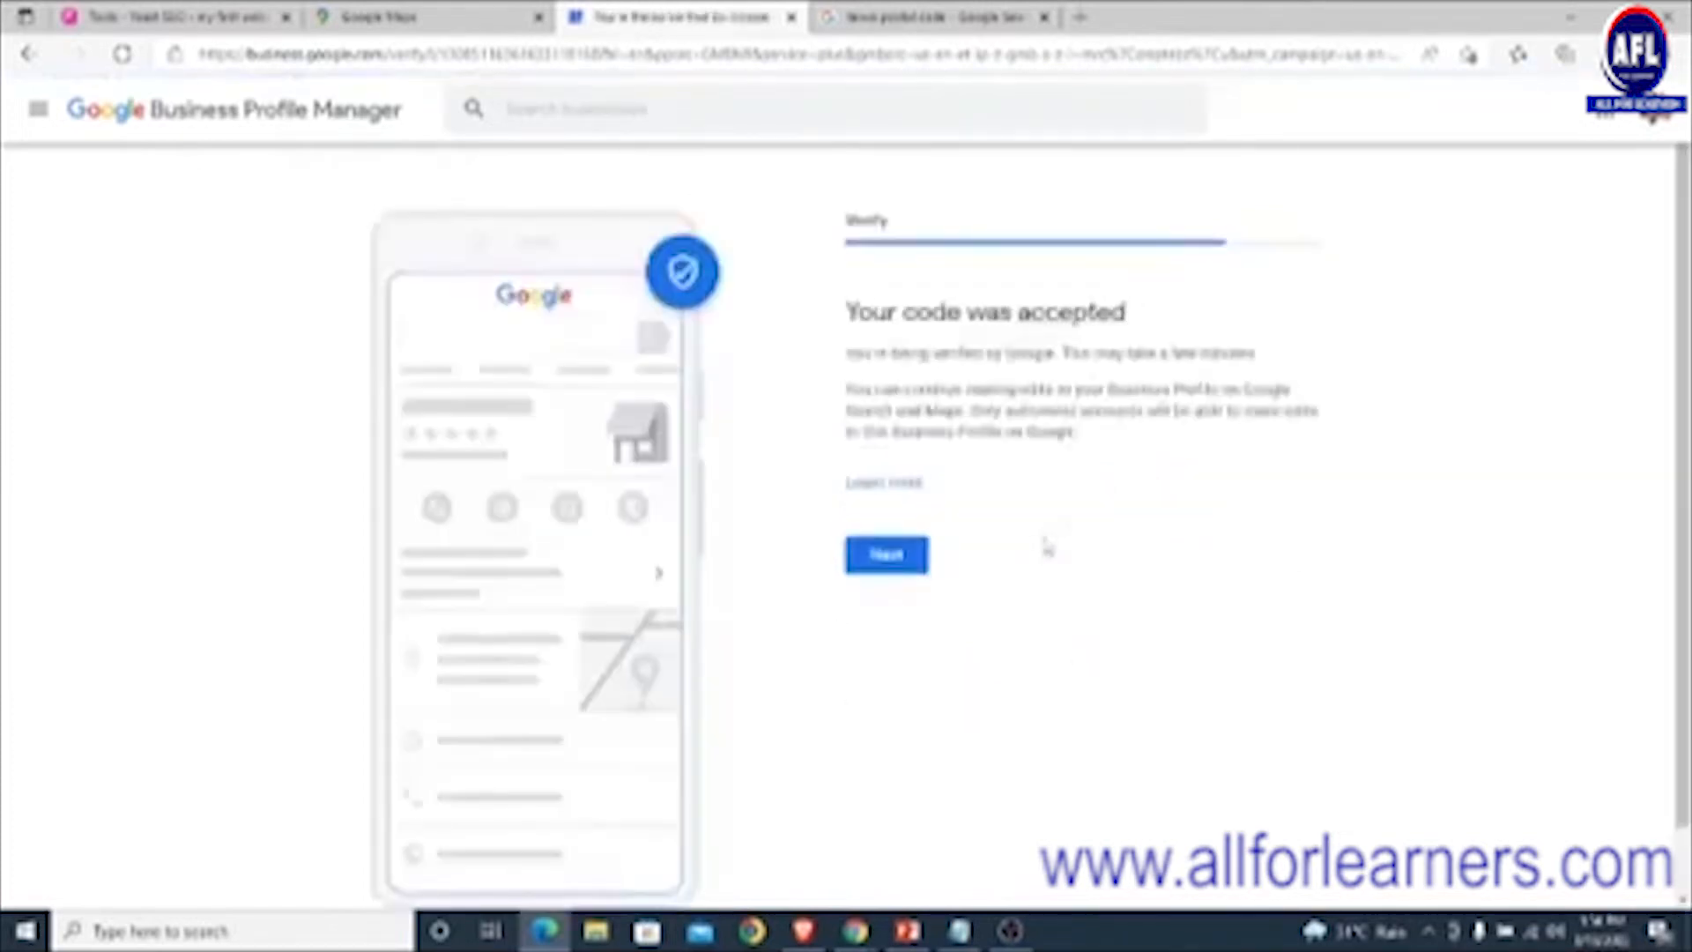
pyautogui.click(905, 564)
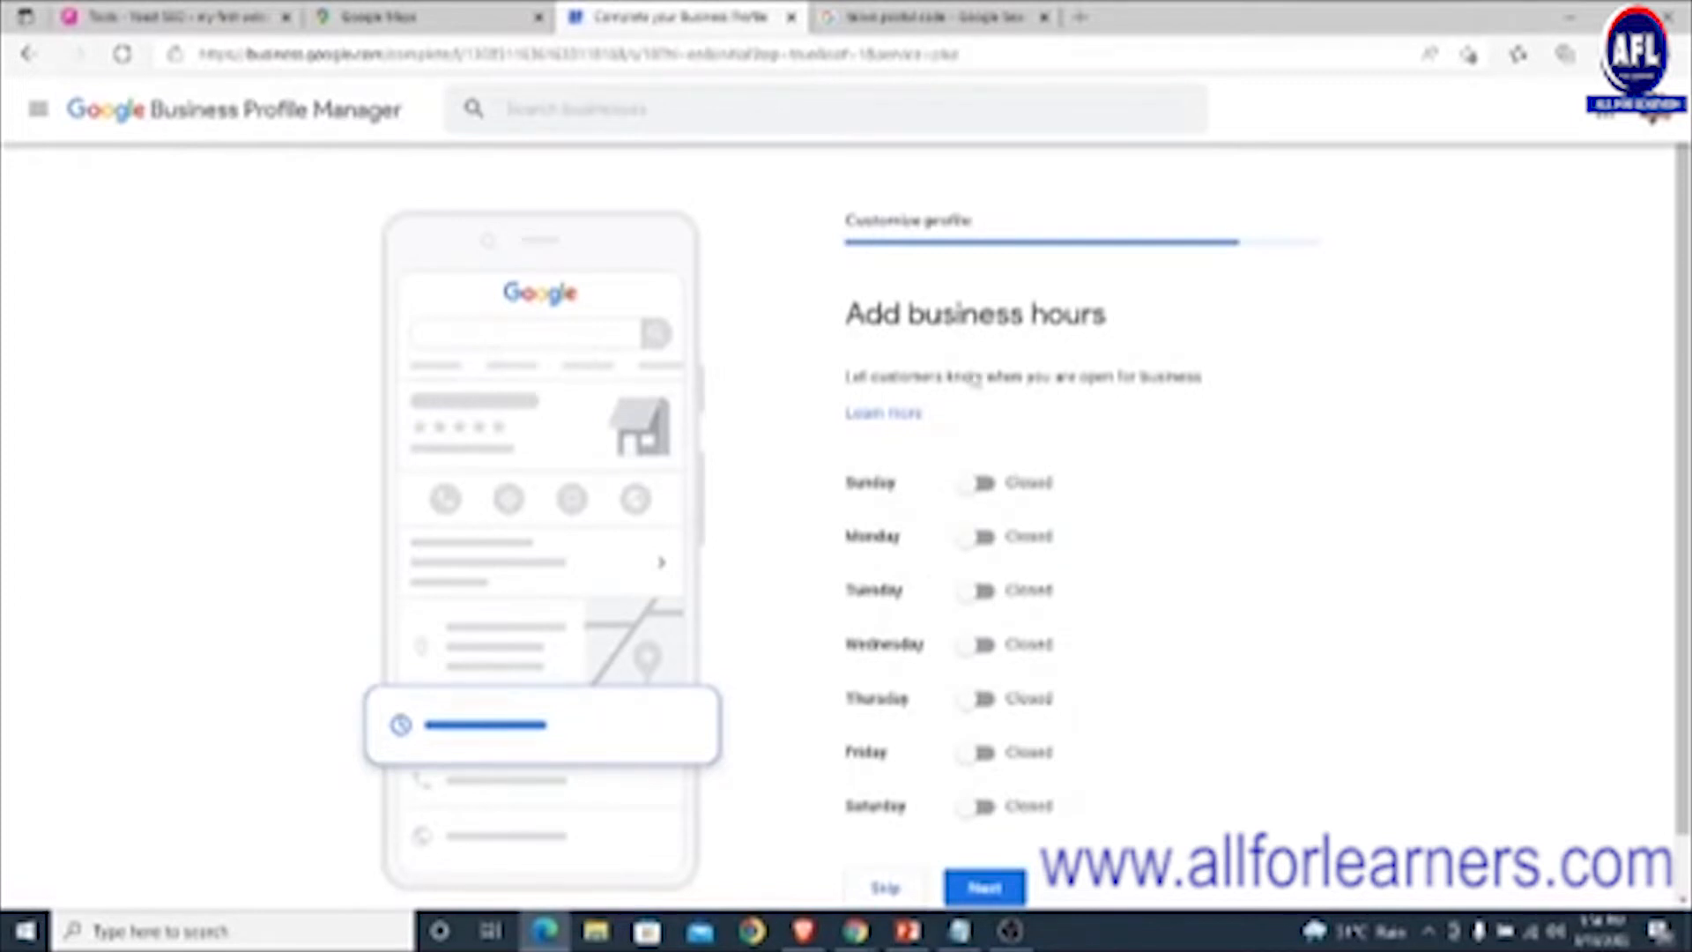
# - Mark Monday, Tuesday and Wednesday open from 8:00 AM to 5:00 PM
pyautogui.scroll(-1, 1020, 528)
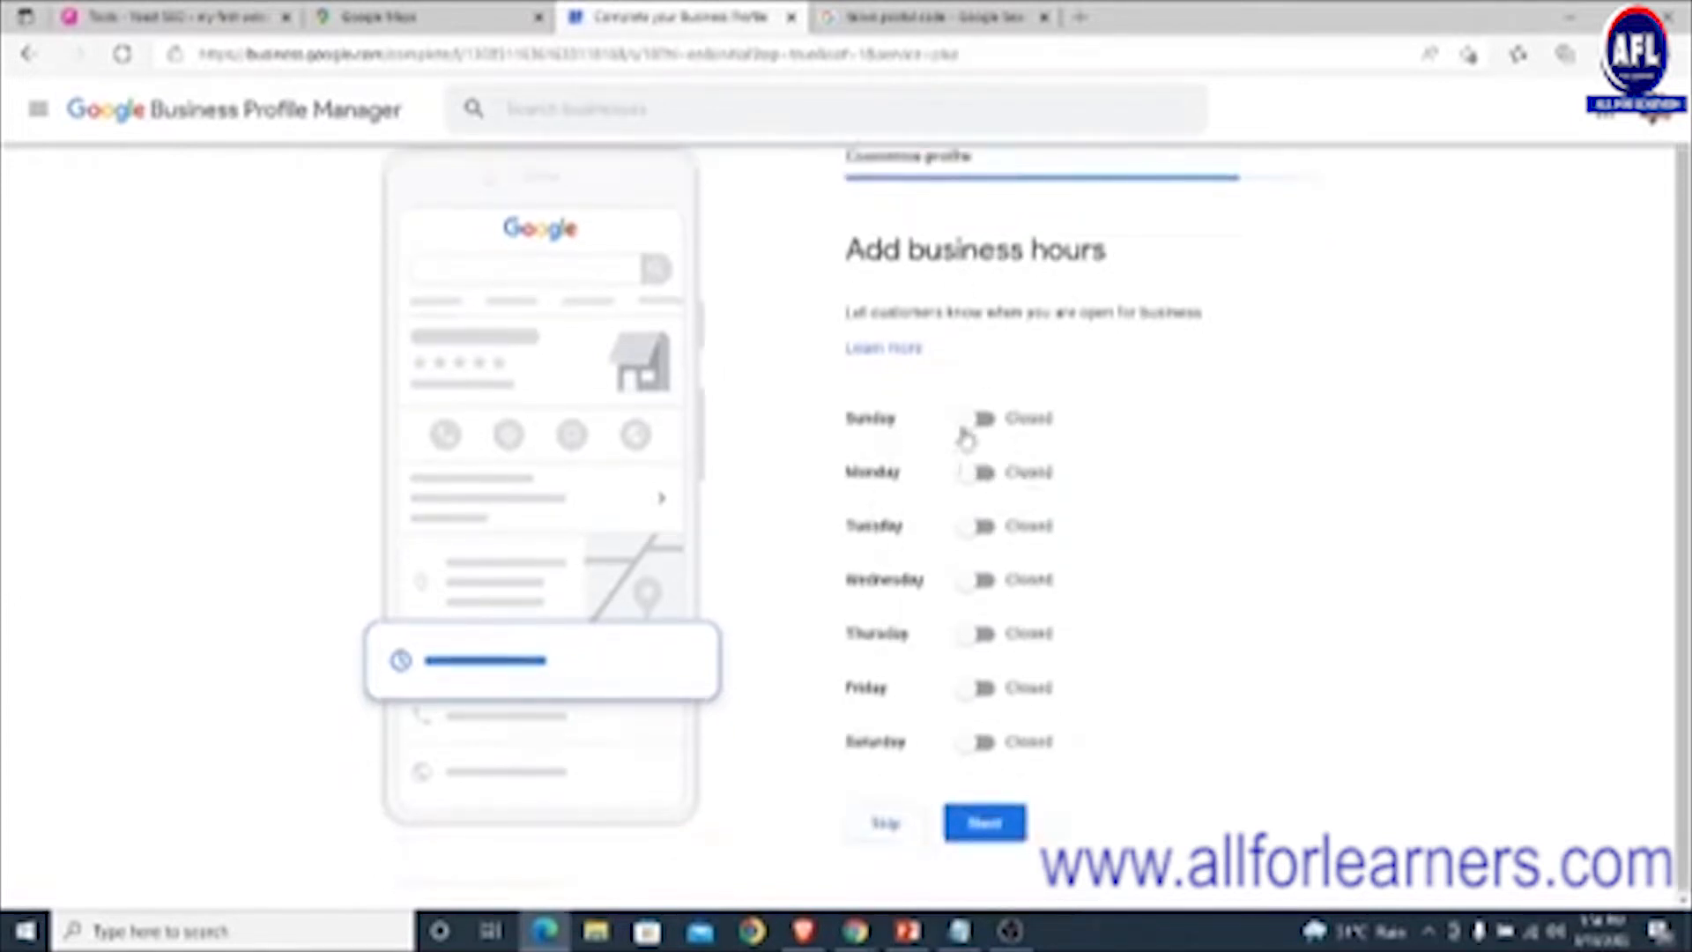
pyautogui.click(985, 473)
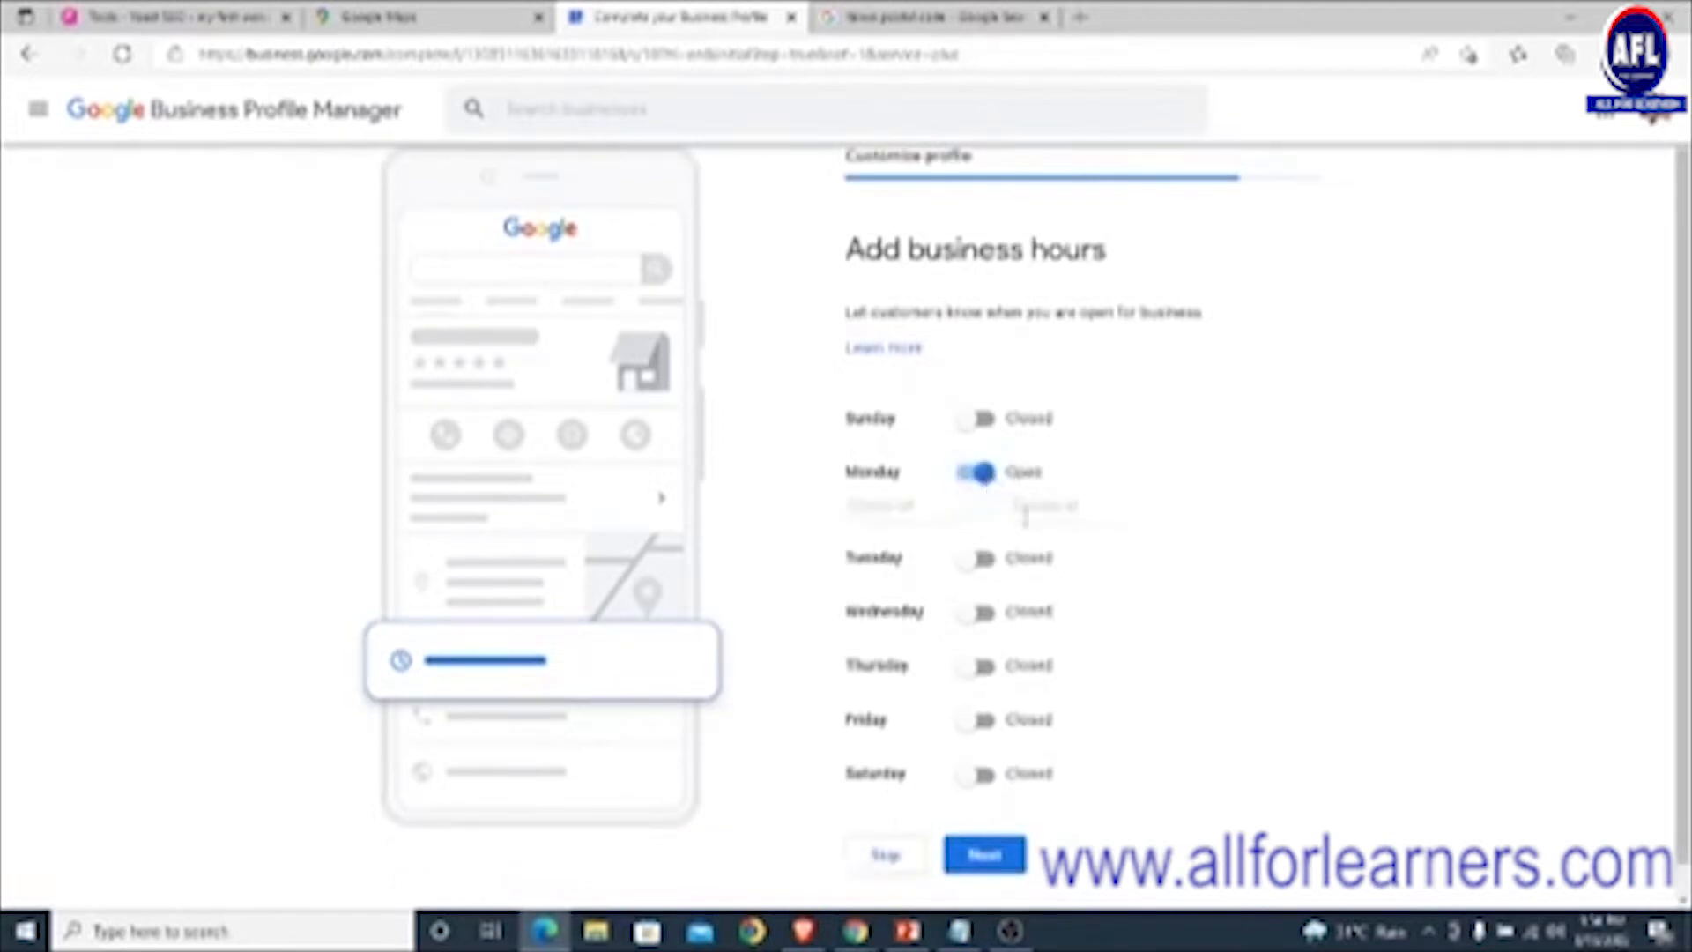
pyautogui.click(909, 504)
pyautogui.scroll(-7, 916, 617)
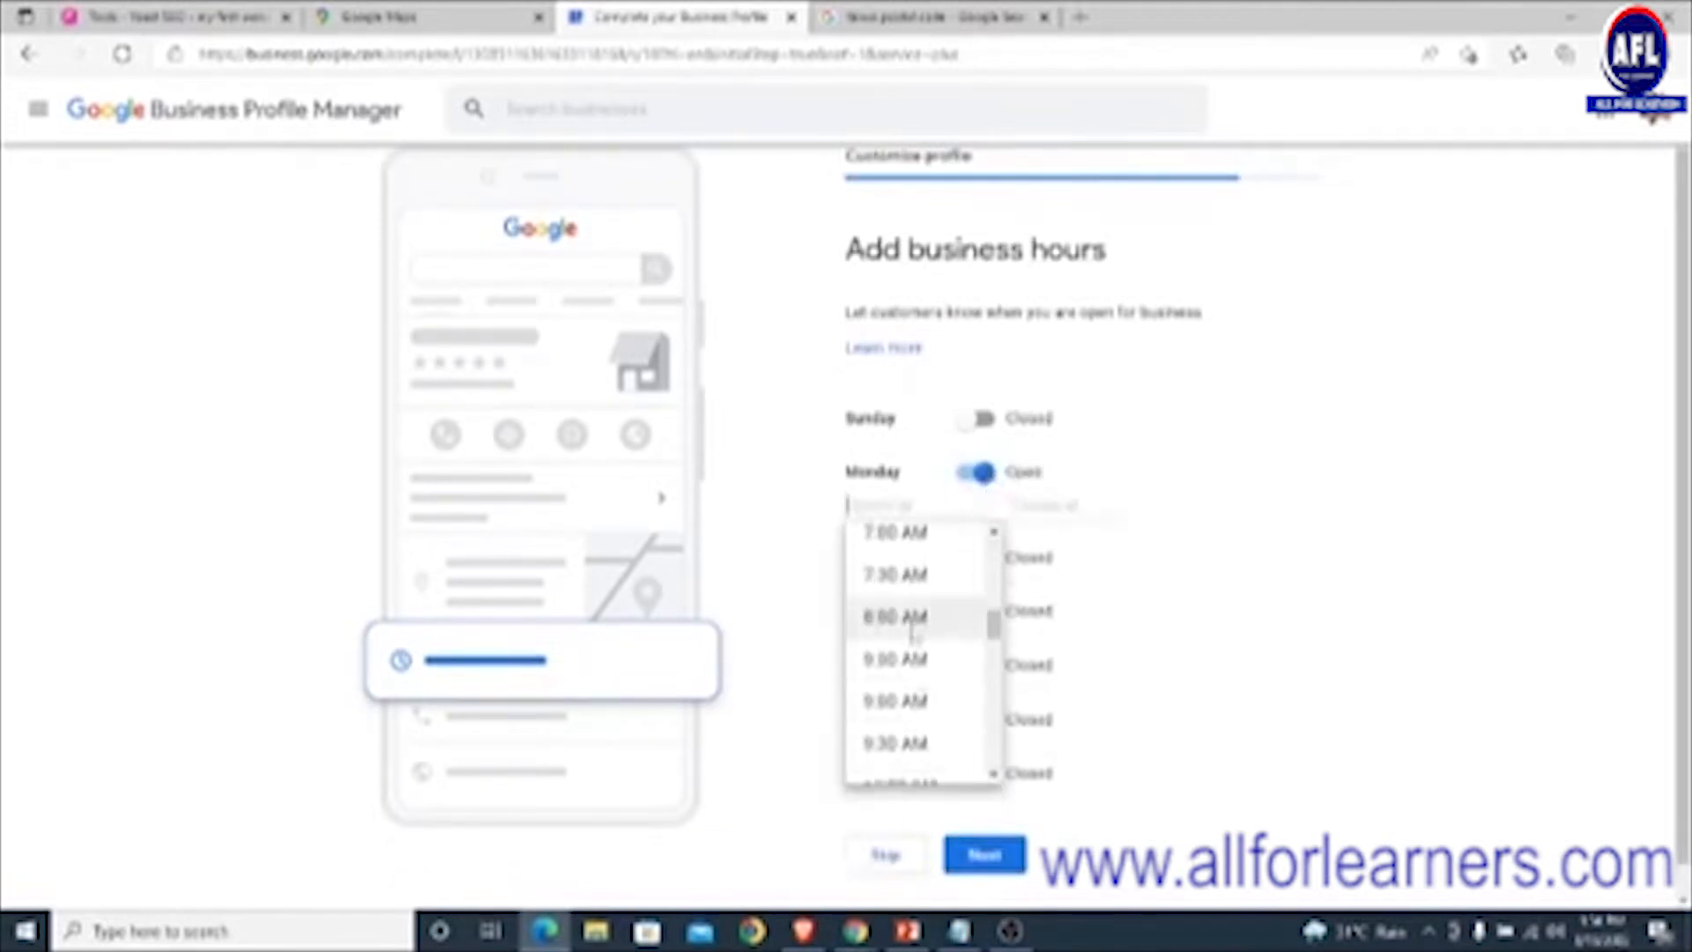
pyautogui.click(915, 624)
pyautogui.click(1055, 504)
pyautogui.scroll(-8, 1058, 608)
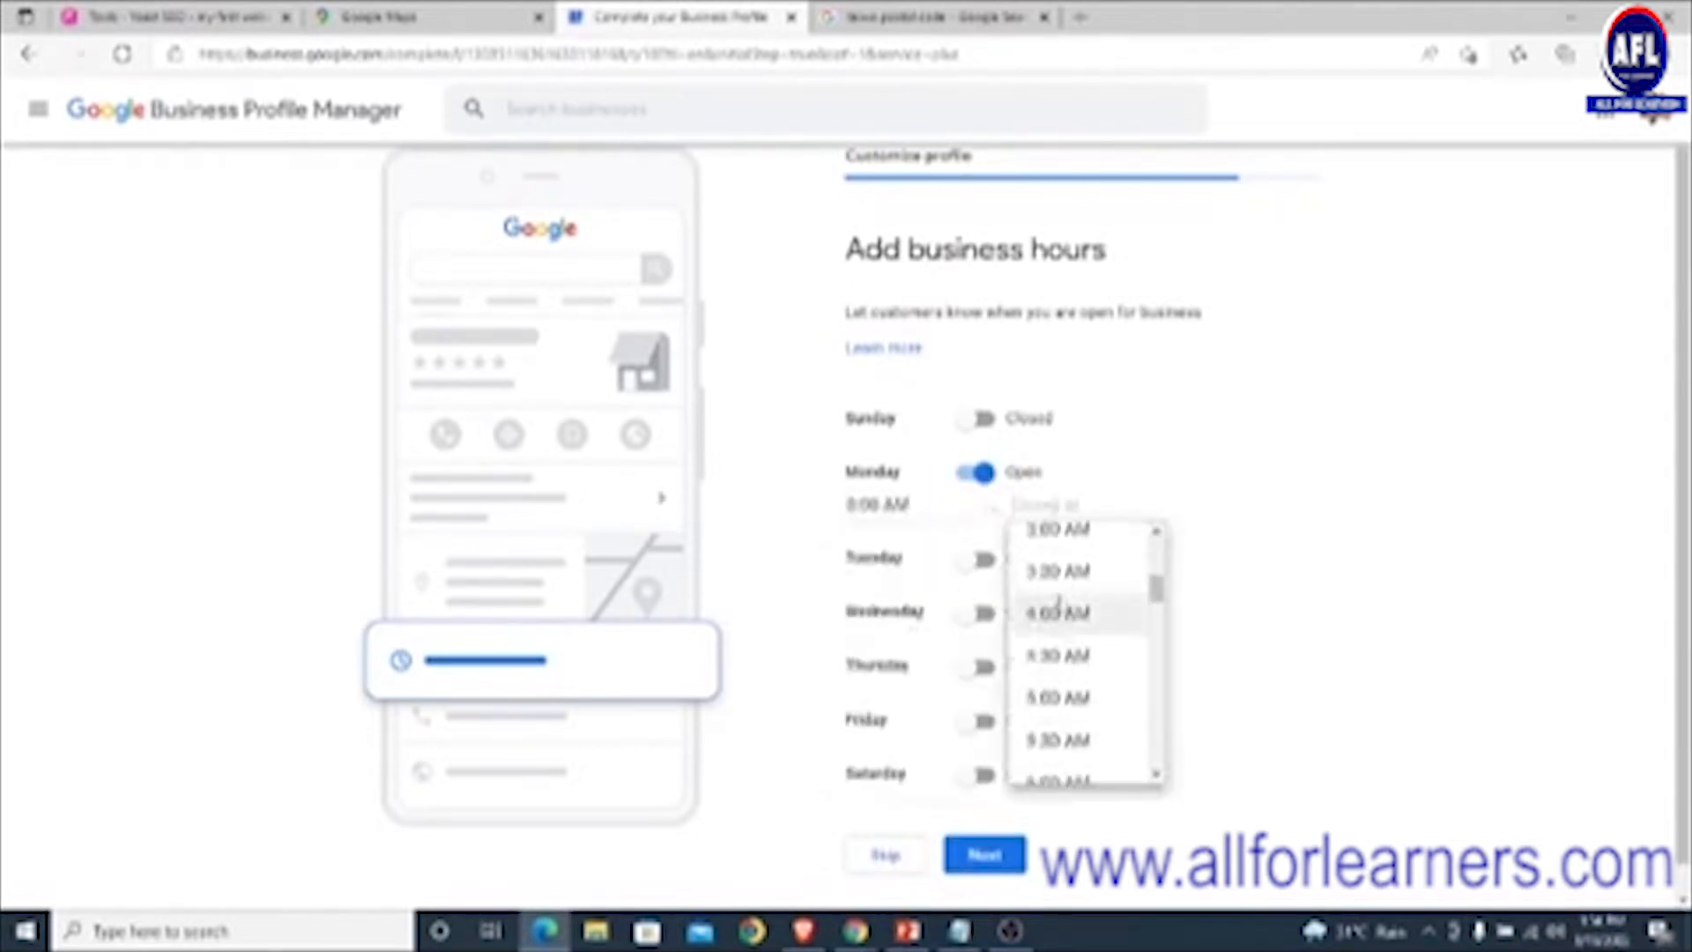
pyautogui.scroll(-5, 1057, 617)
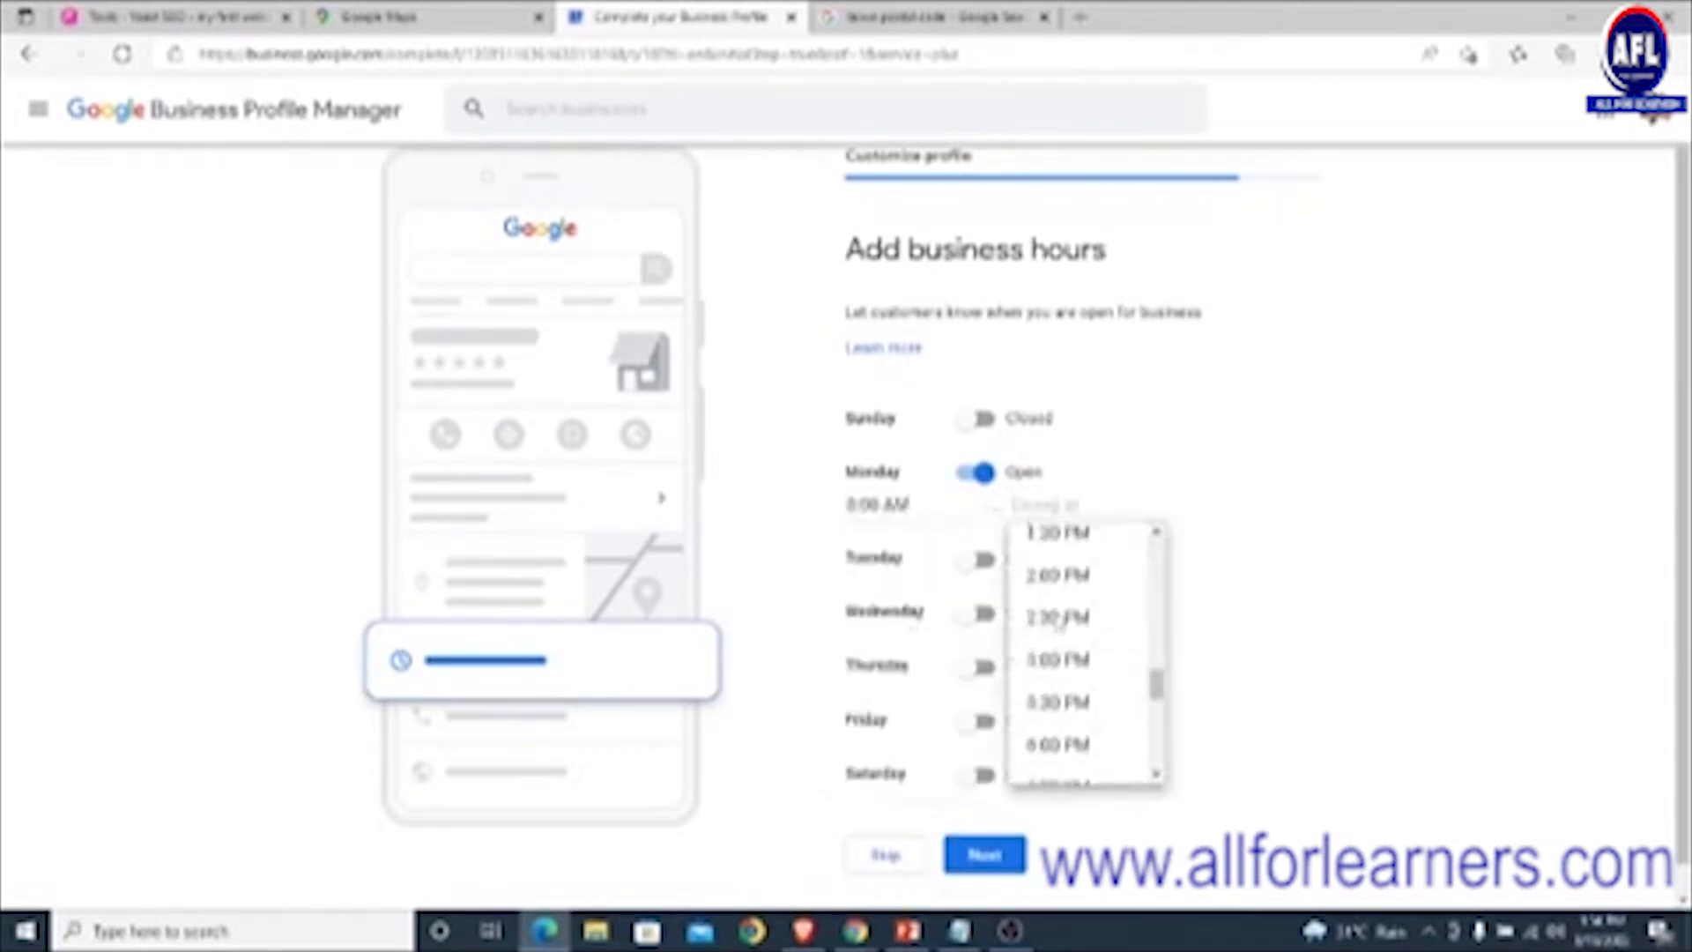
pyautogui.scroll(-5, 1060, 622)
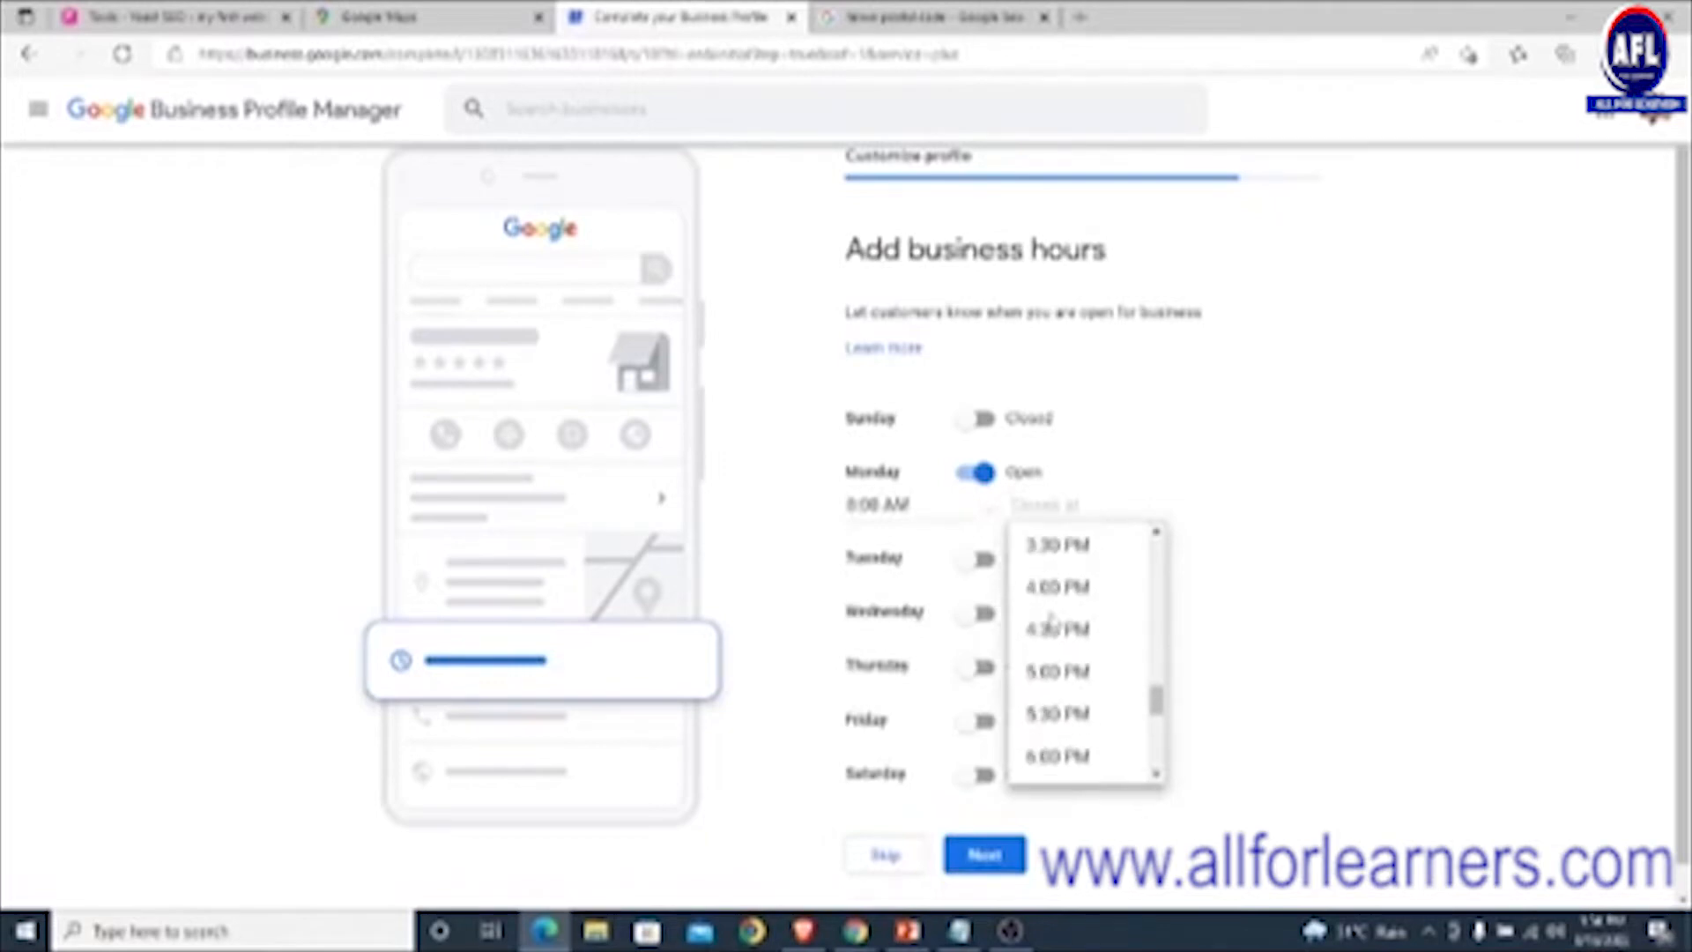
pyautogui.click(1059, 678)
pyautogui.click(976, 559)
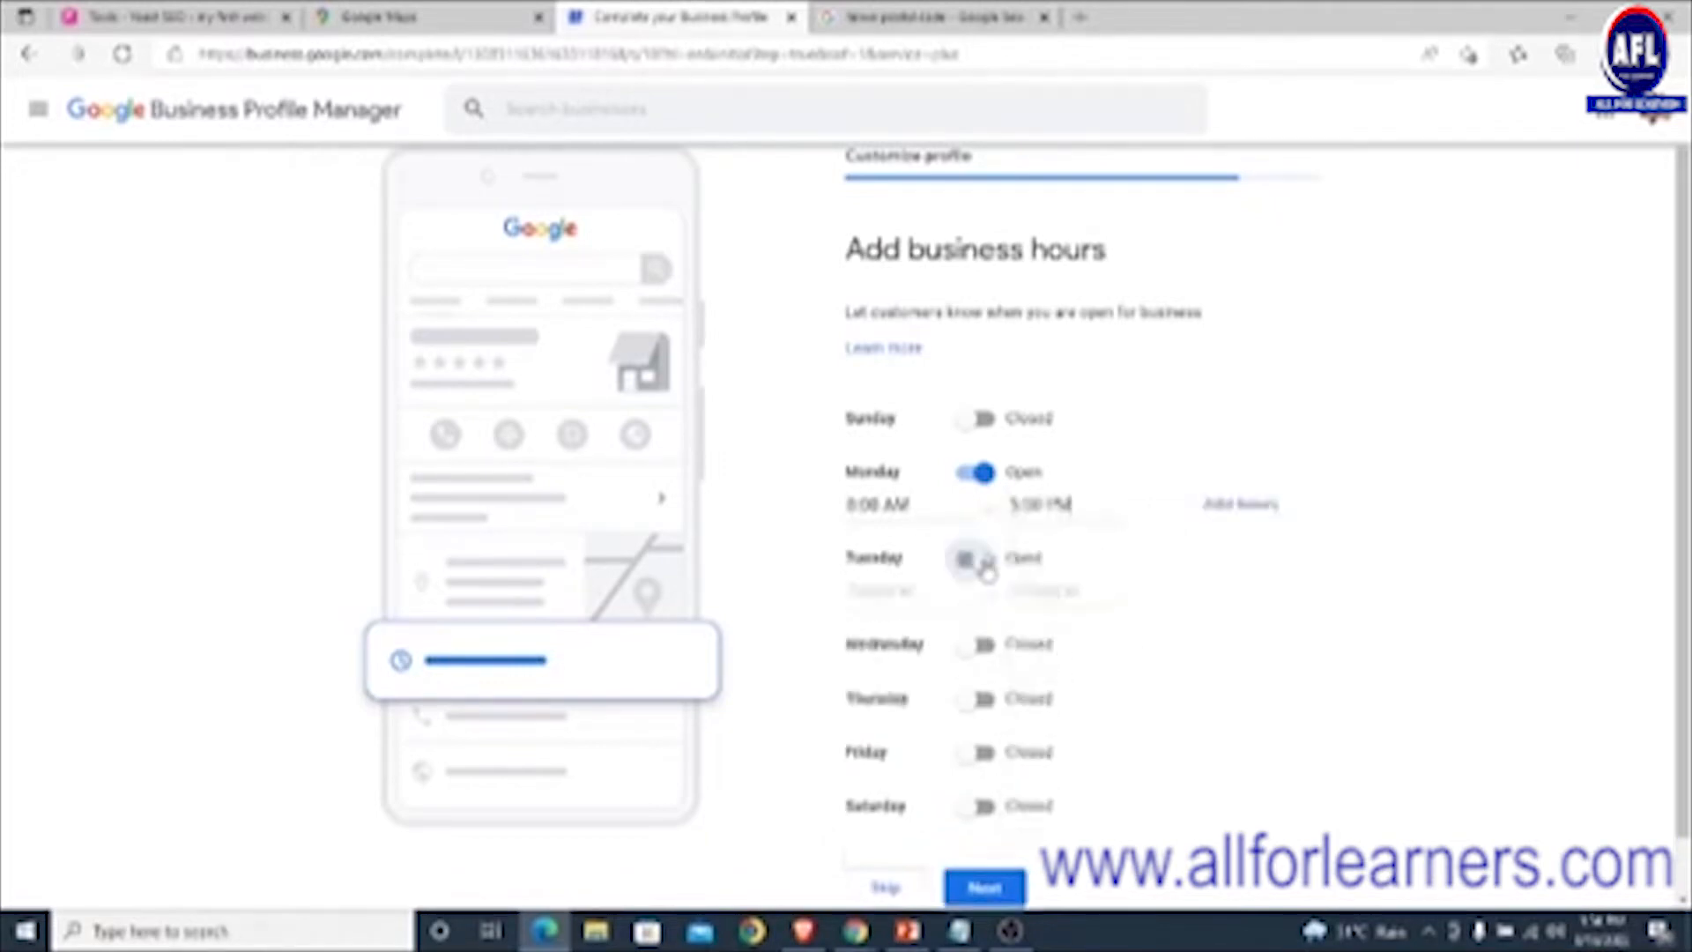
pyautogui.click(906, 597)
pyautogui.scroll(-5, 899, 670)
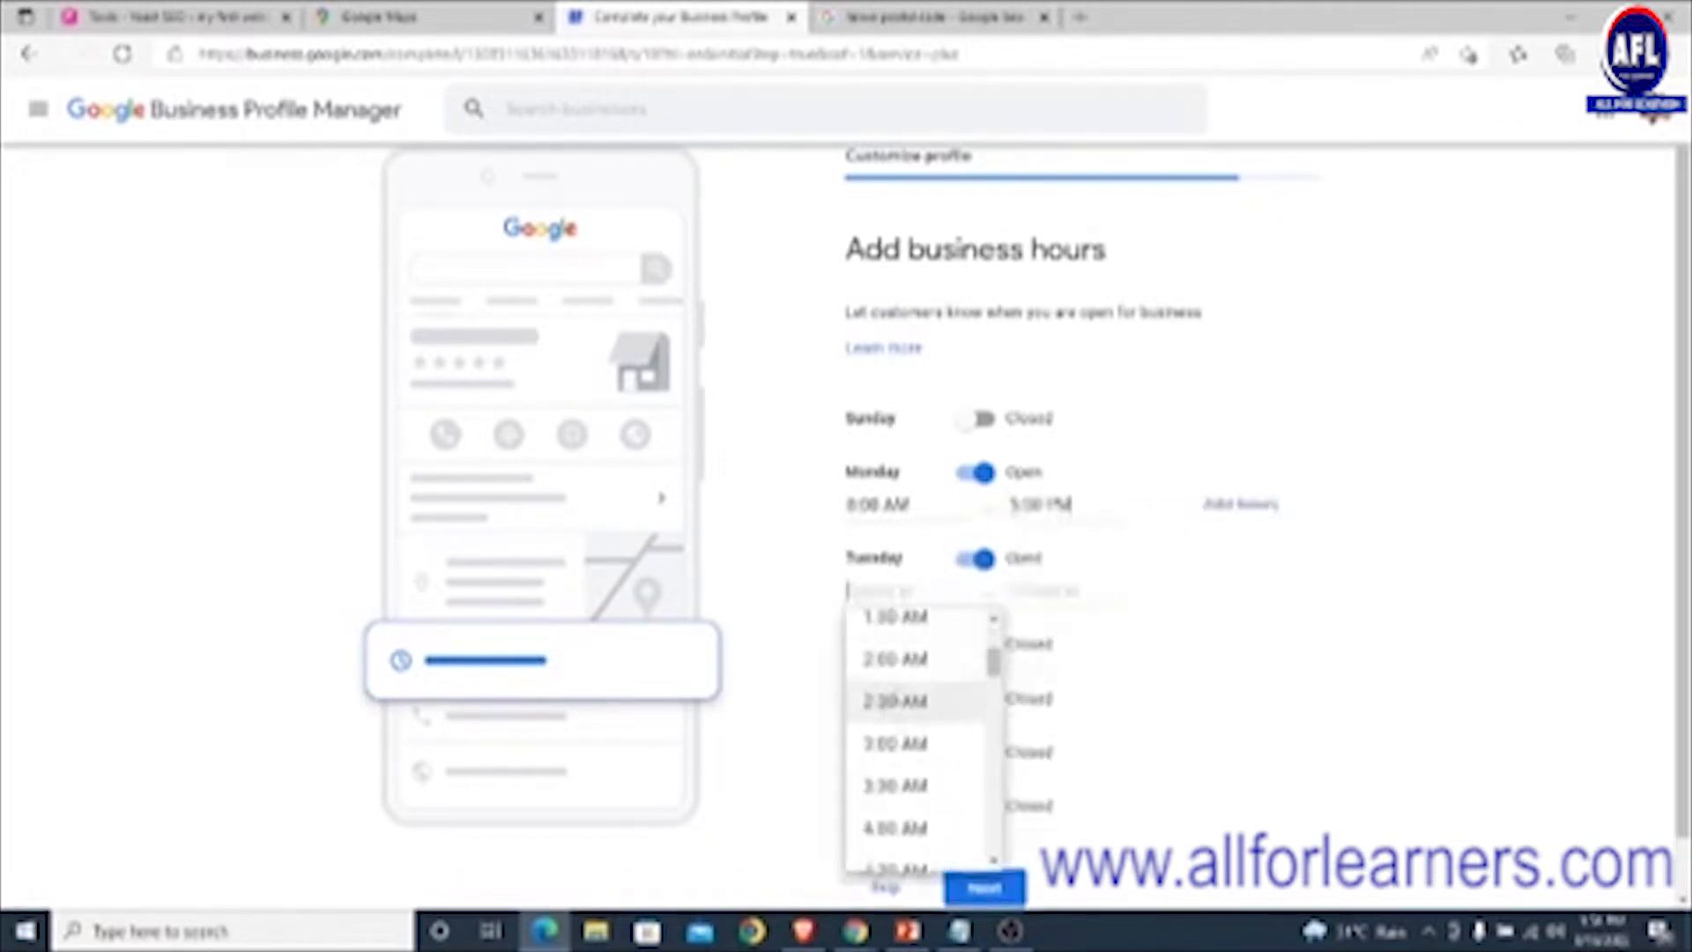
pyautogui.scroll(-4, 897, 669)
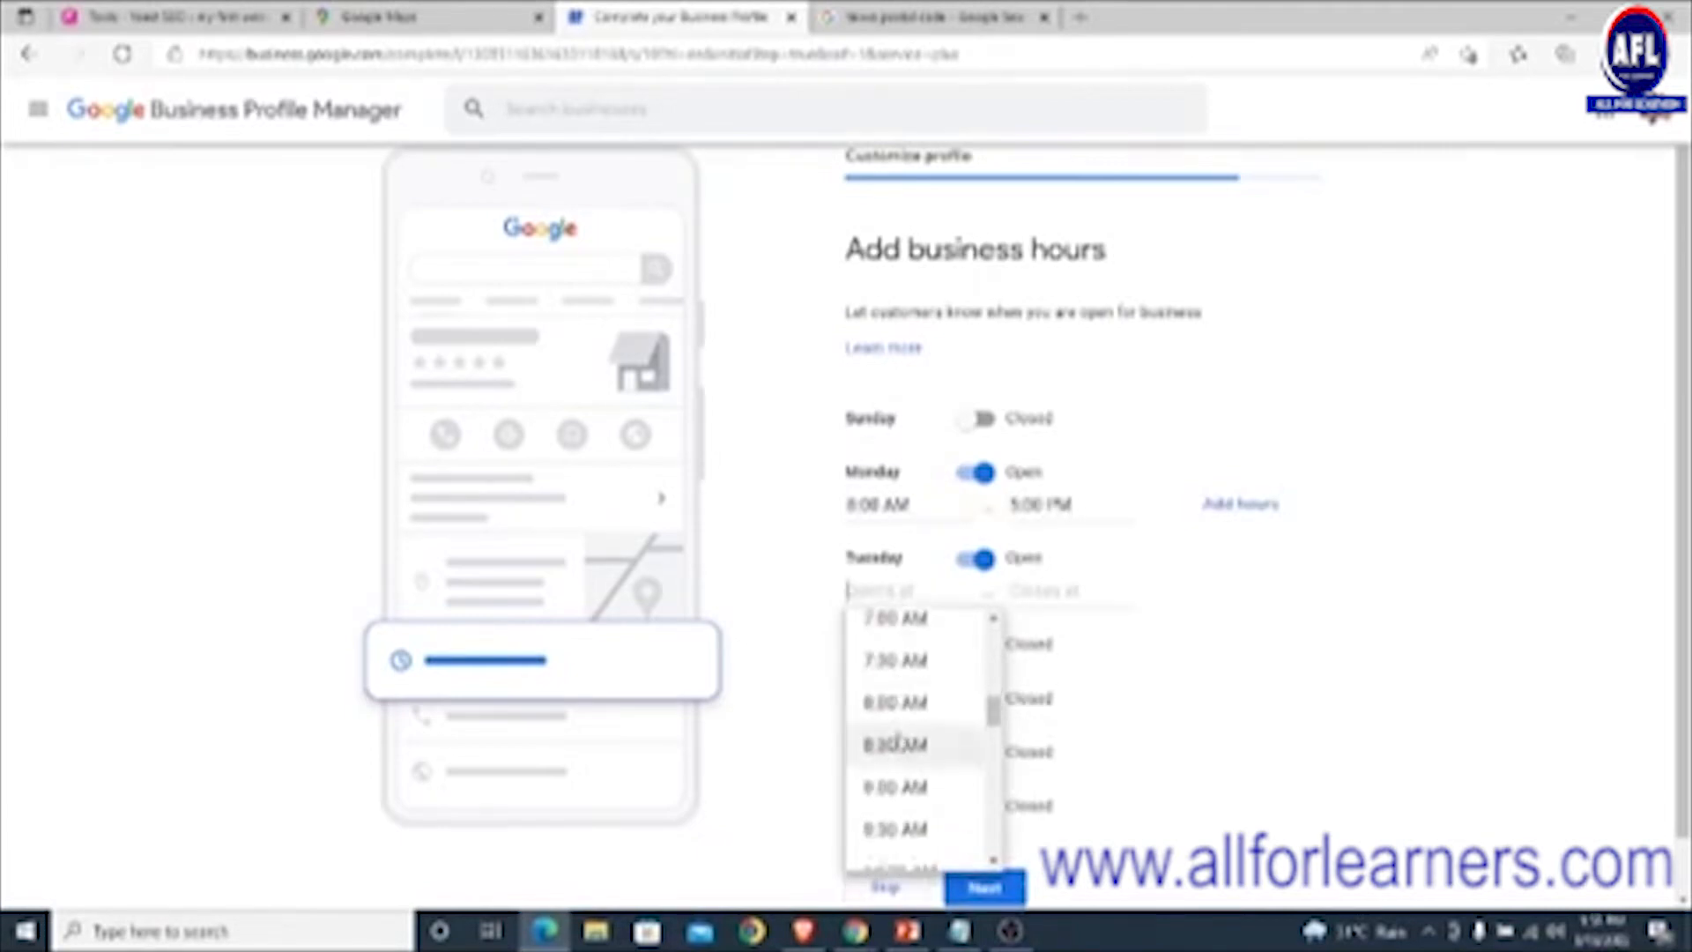
pyautogui.click(894, 703)
pyautogui.click(1053, 590)
pyautogui.scroll(-12, 1057, 713)
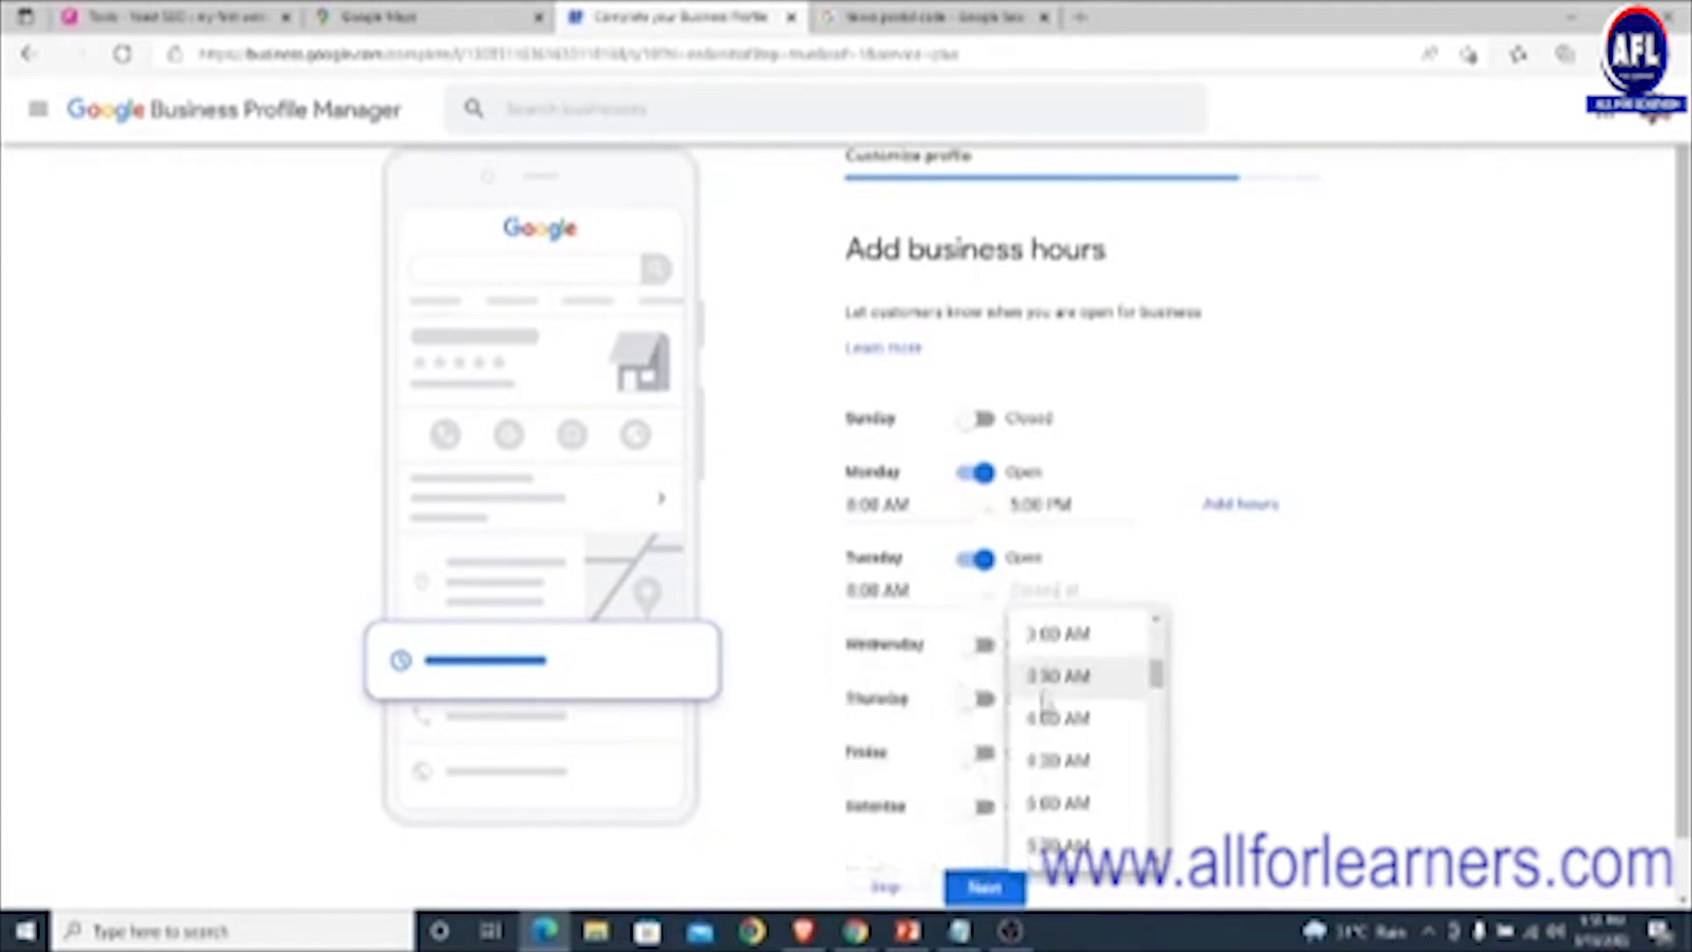
pyautogui.scroll(-10, 1038, 718)
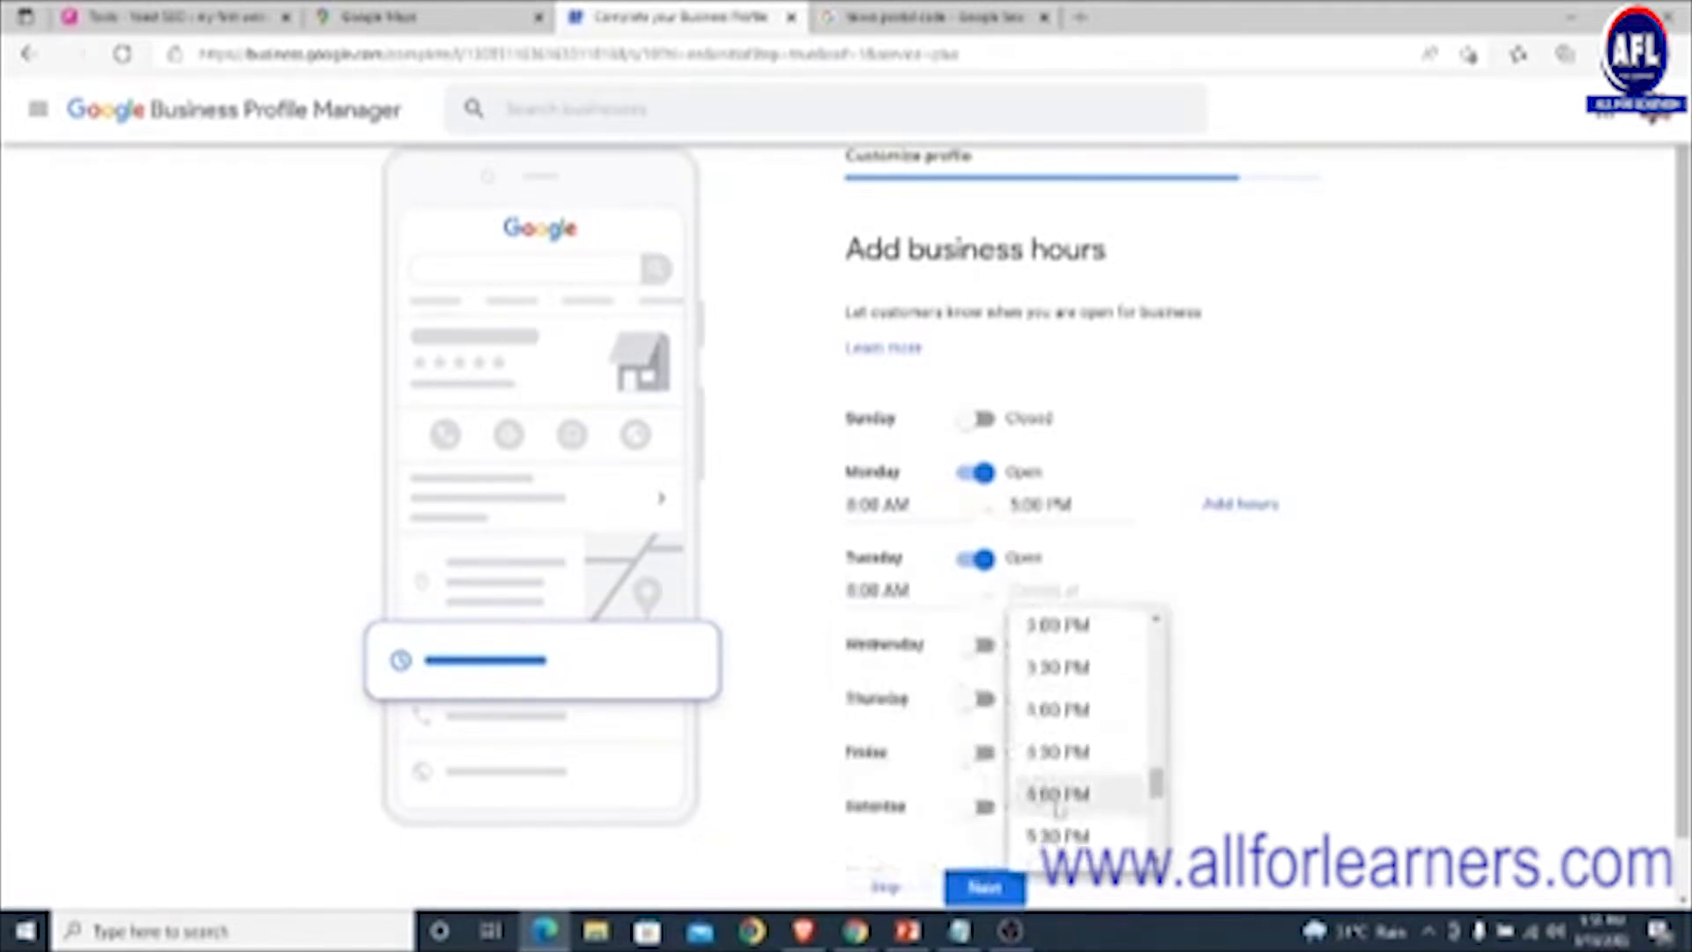
pyautogui.click(1057, 797)
pyautogui.click(980, 644)
pyautogui.click(932, 675)
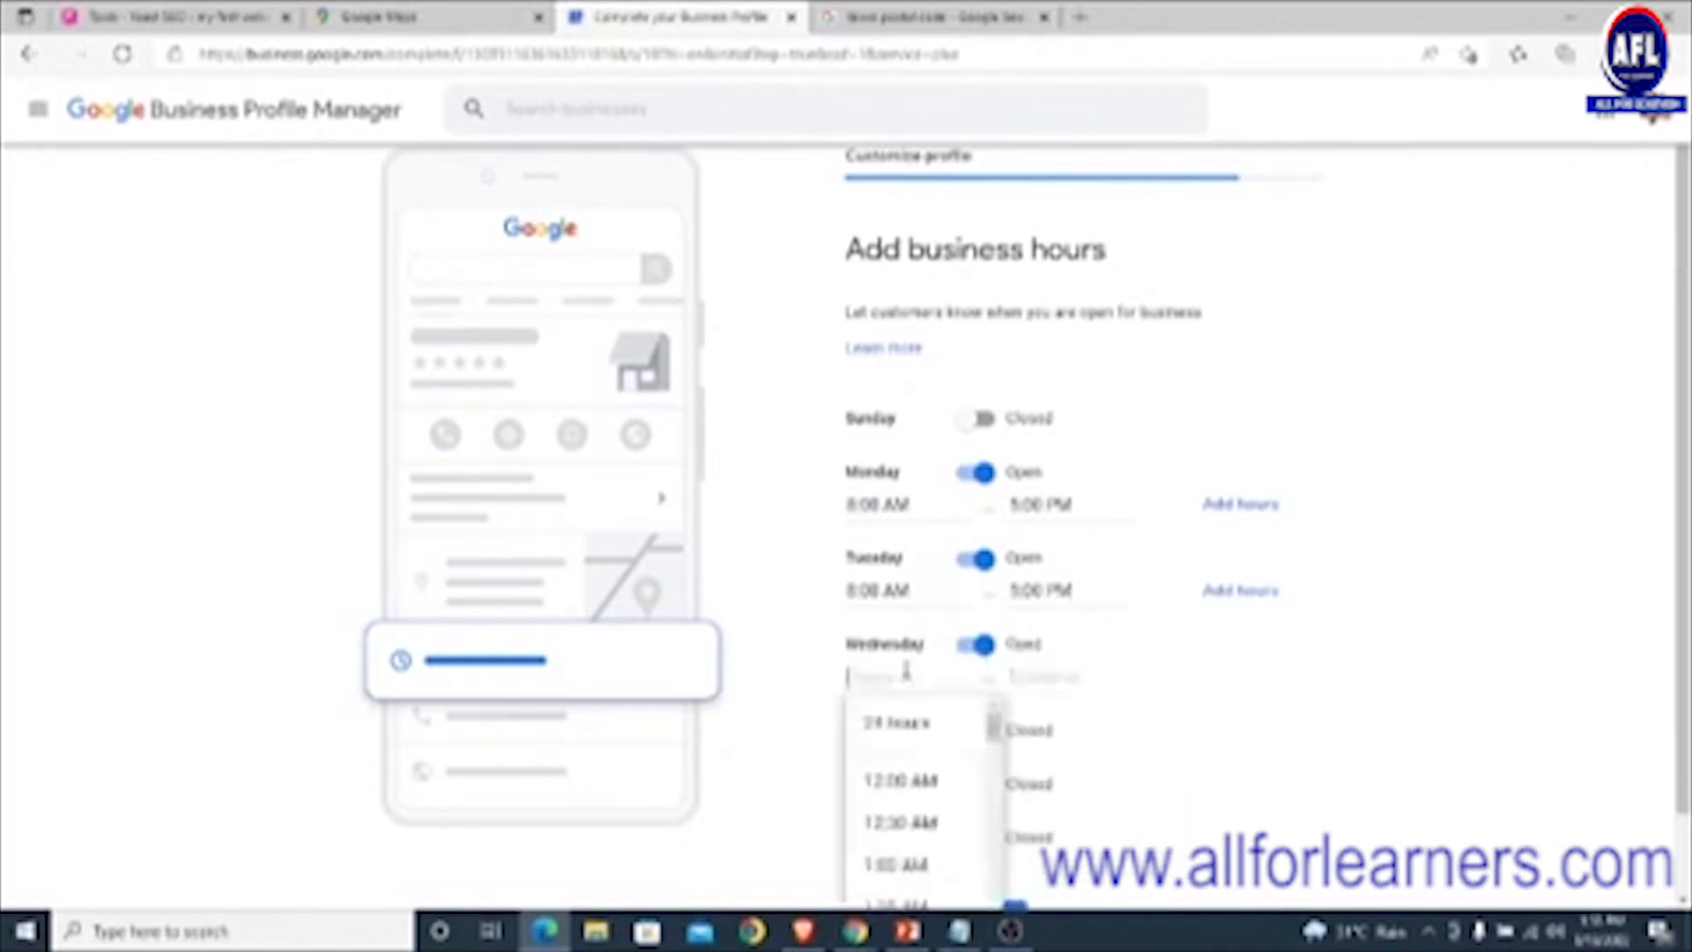
pyautogui.scroll(-1, 910, 749)
pyautogui.scroll(-7, 910, 749)
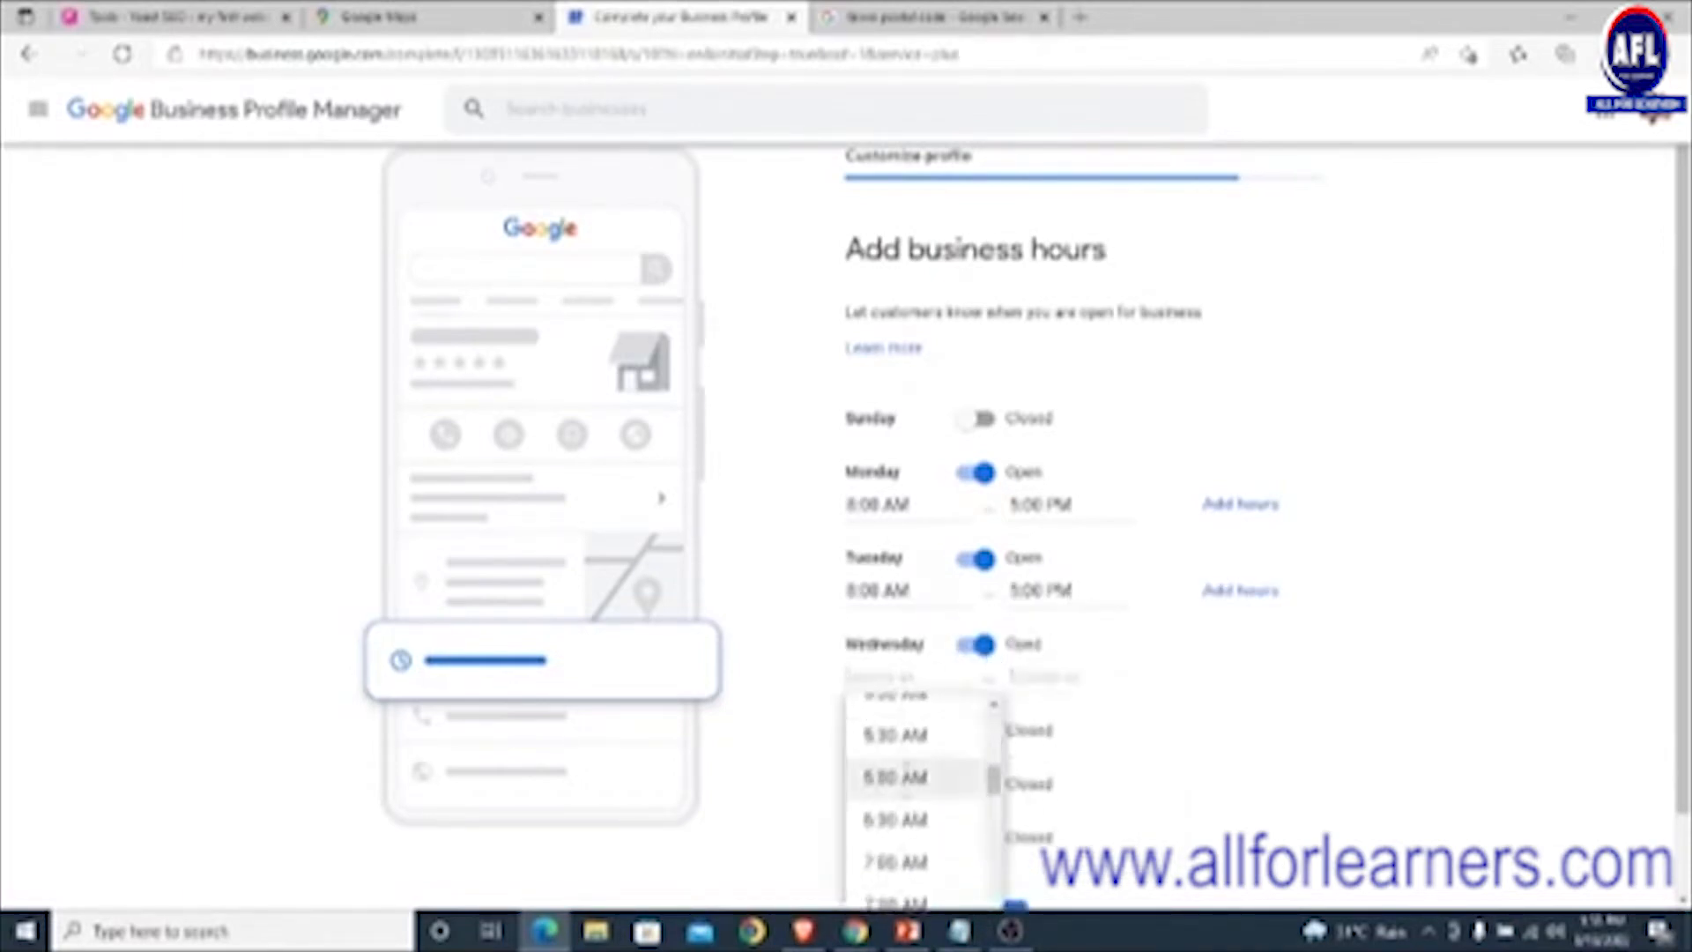
pyautogui.click(907, 789)
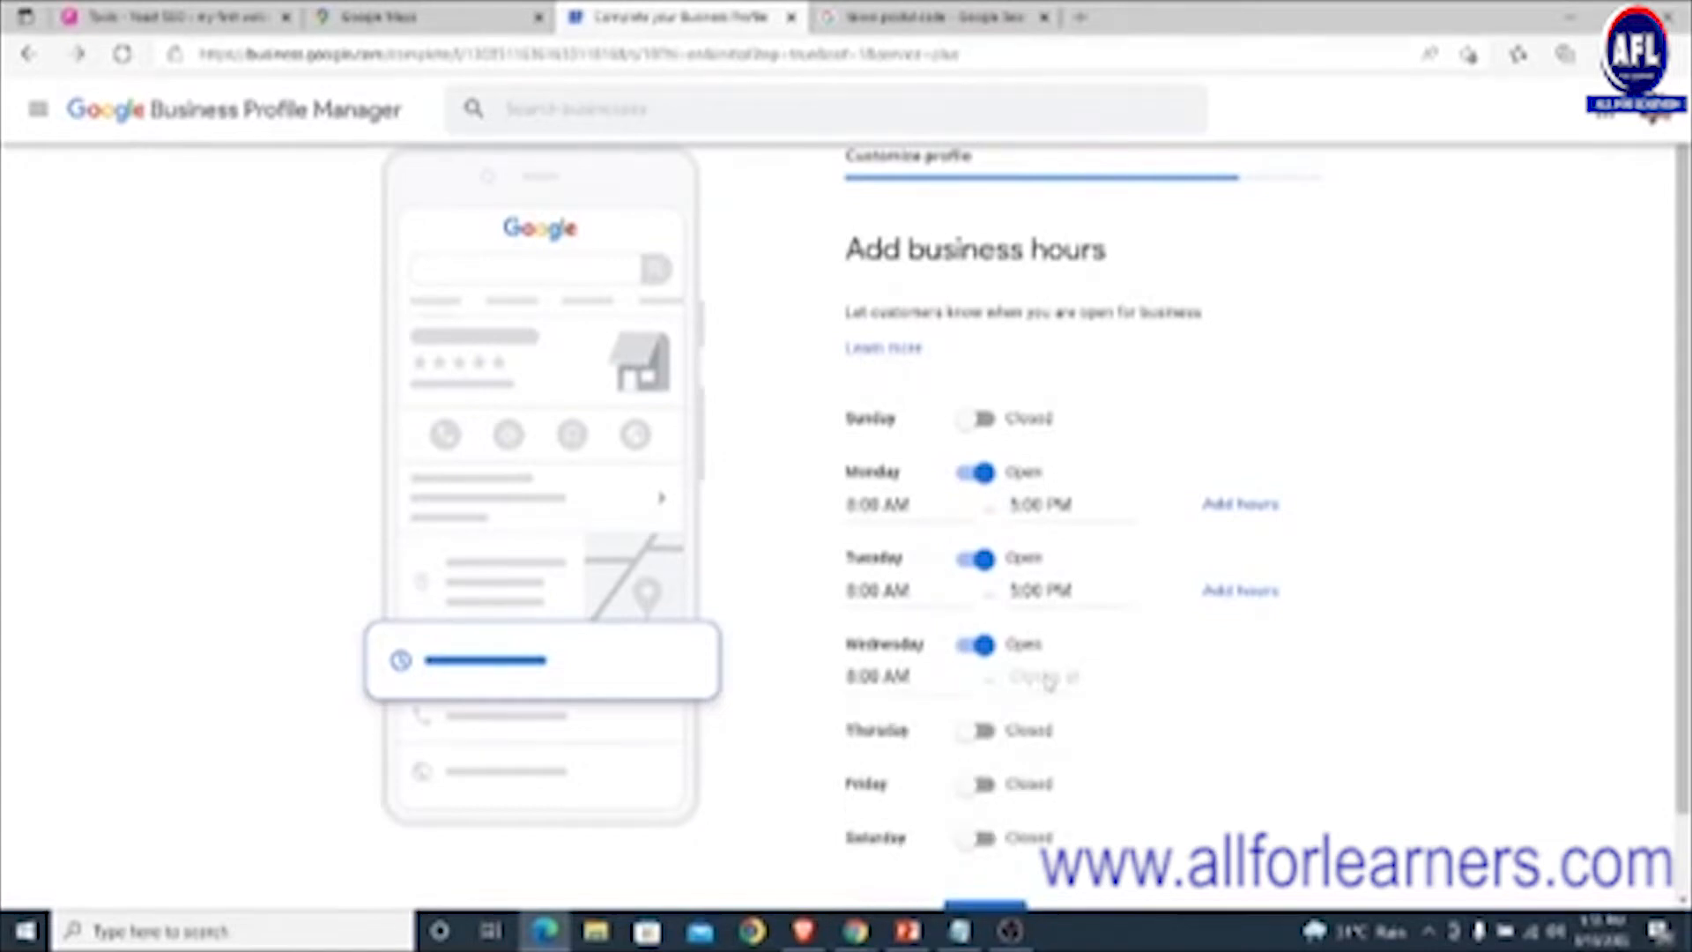
pyautogui.click(1044, 676)
pyautogui.scroll(-10, 1060, 757)
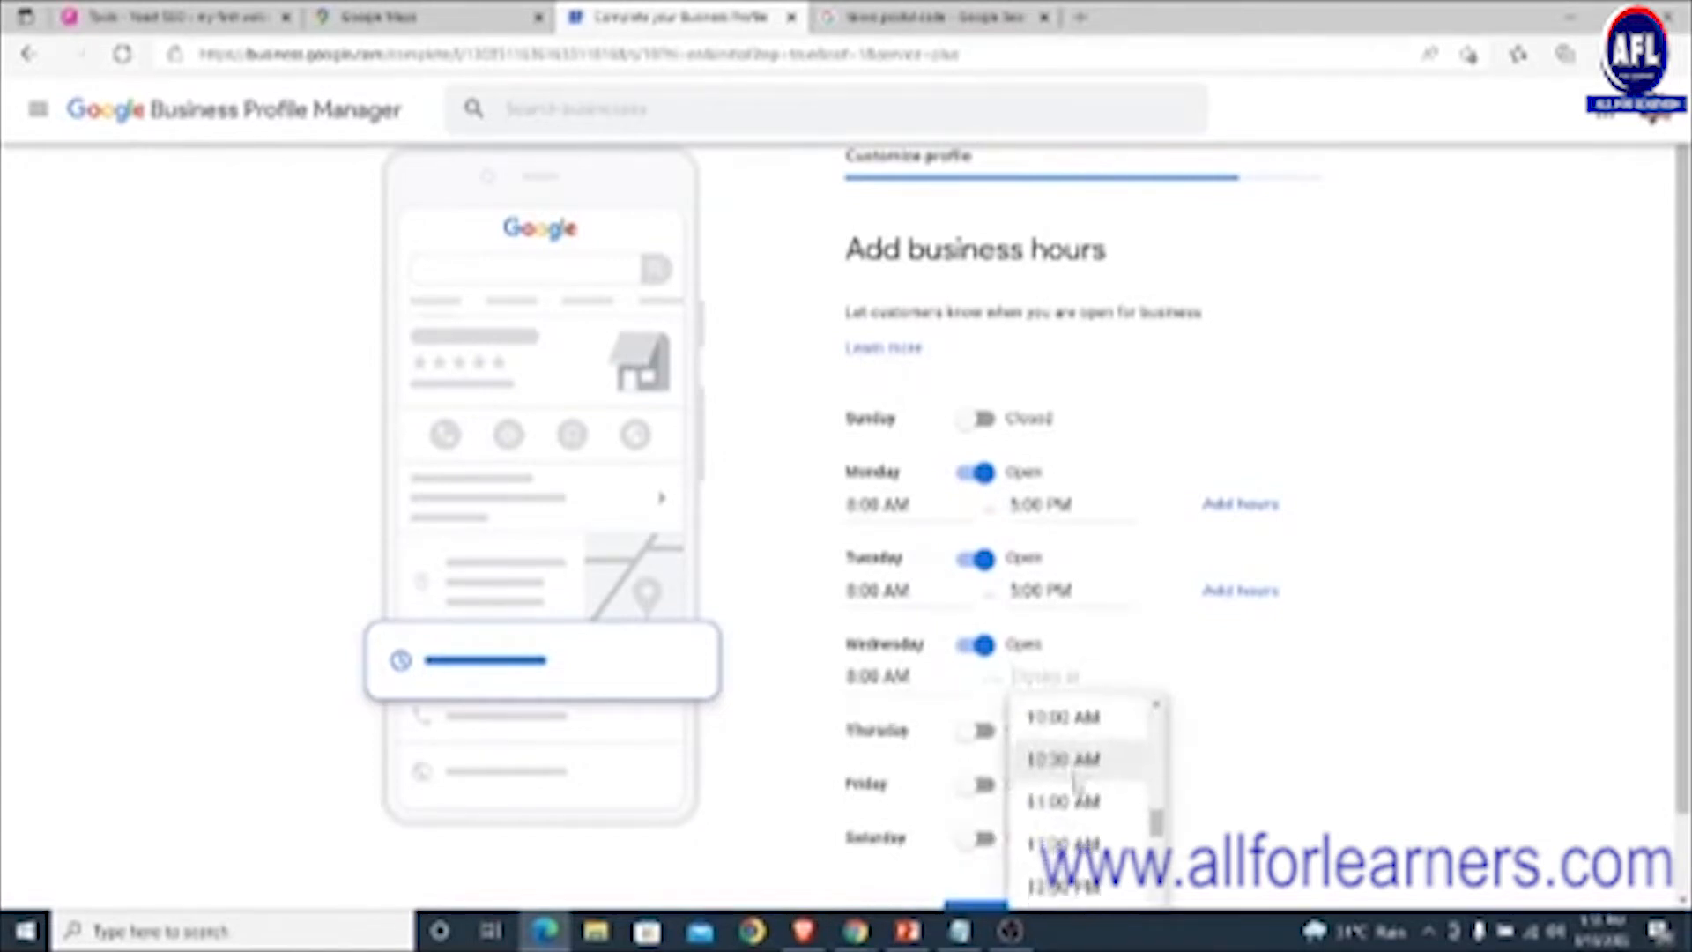
pyautogui.scroll(-4, 1082, 783)
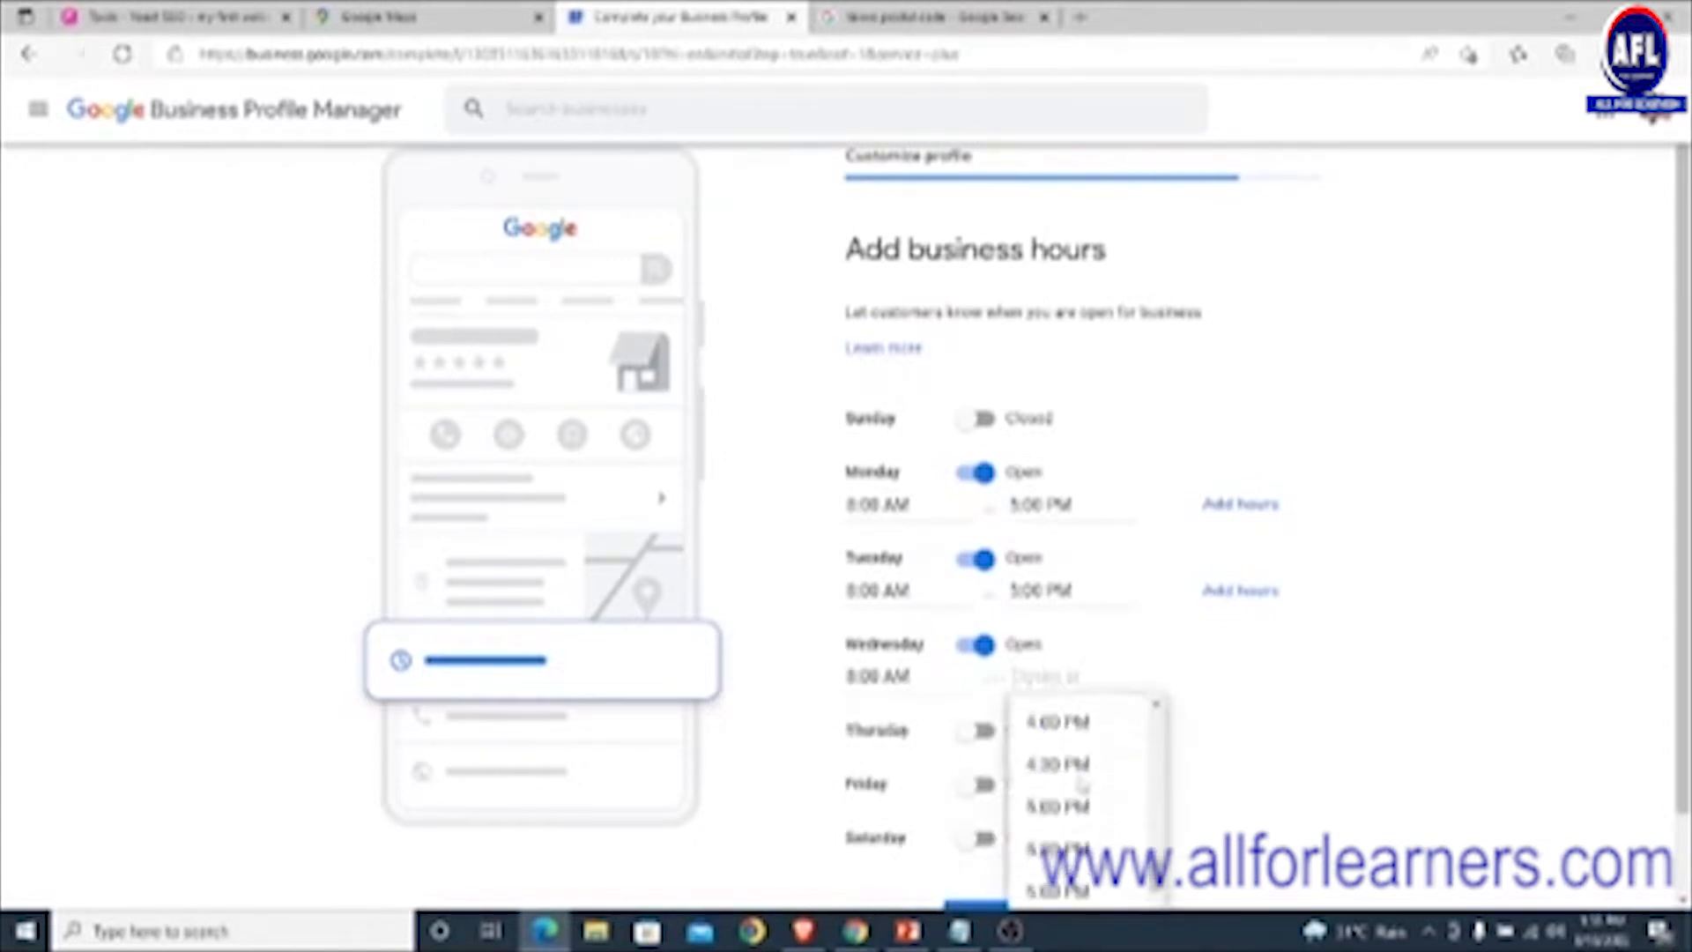
pyautogui.click(1061, 804)
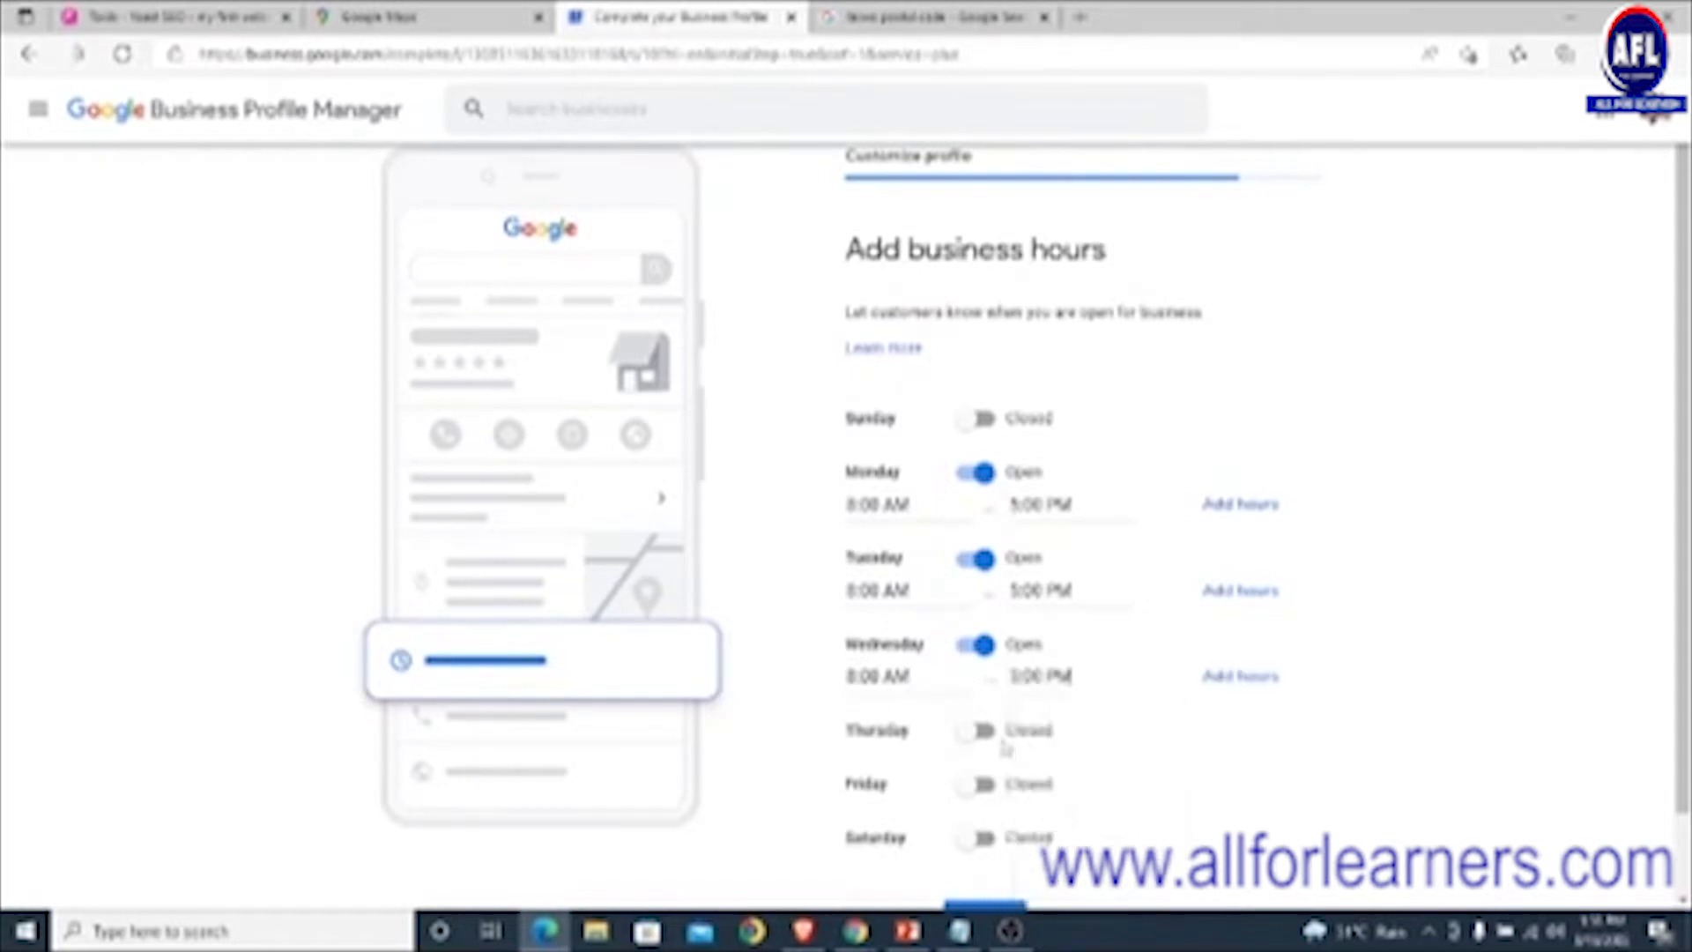
# - Mark Thursday and Friday open from 8:00 AM to 5:00 PM
pyautogui.click(976, 730)
pyautogui.click(884, 760)
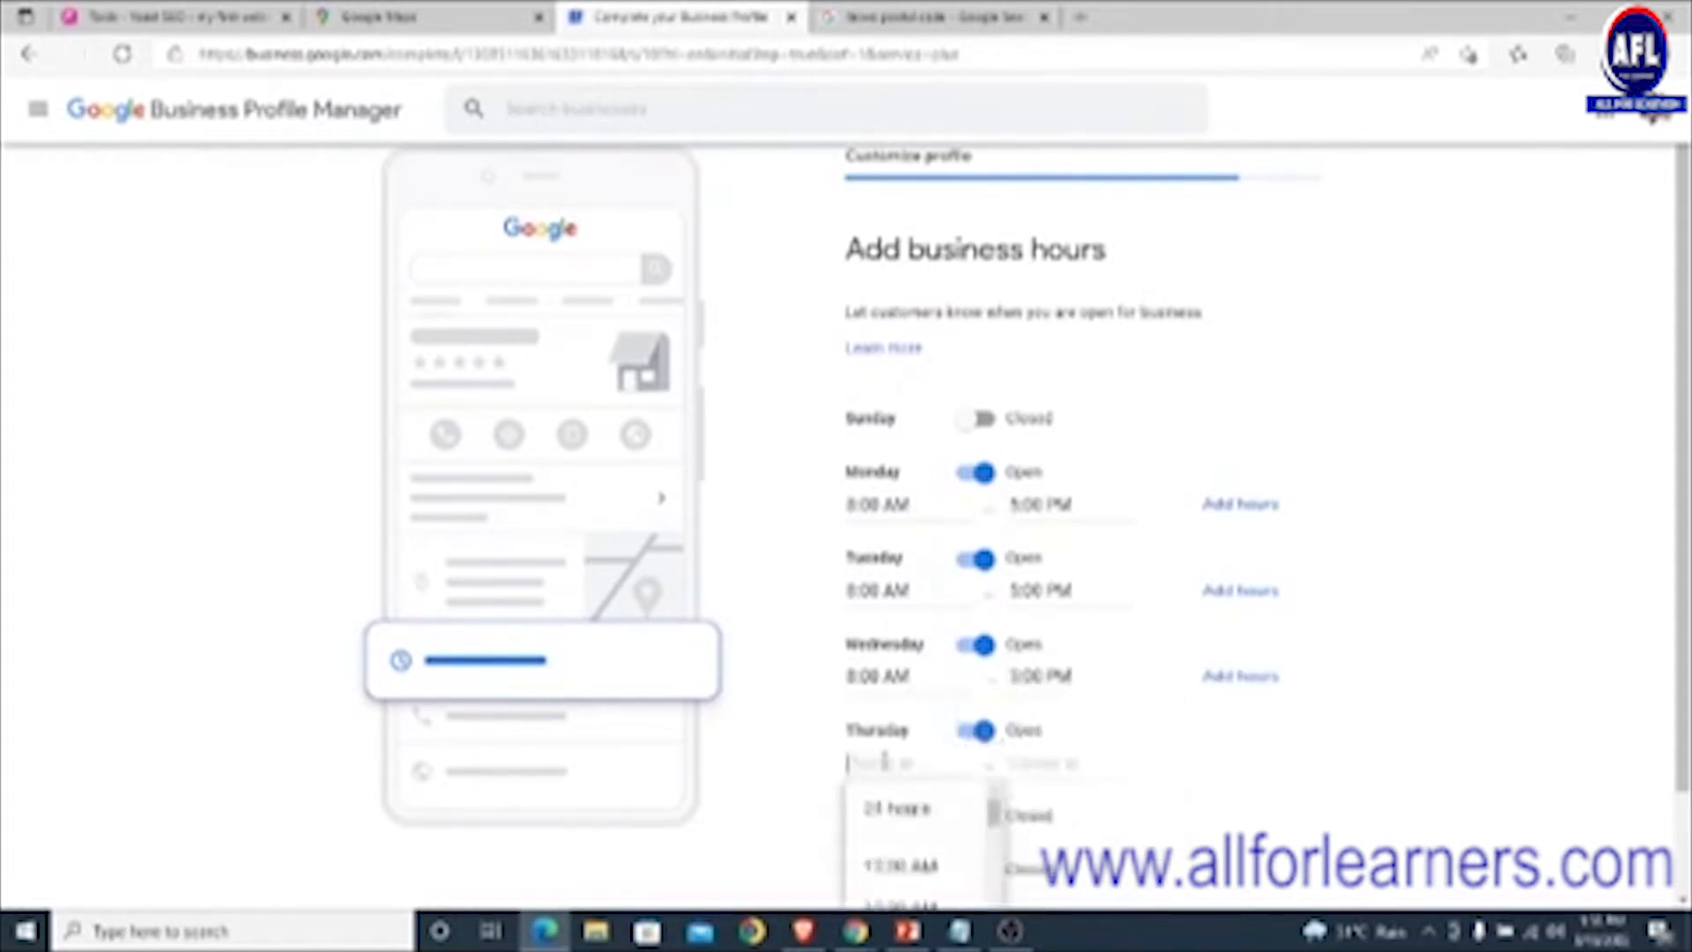
pyautogui.scroll(-5, 916, 837)
pyautogui.scroll(-2, 1159, 743)
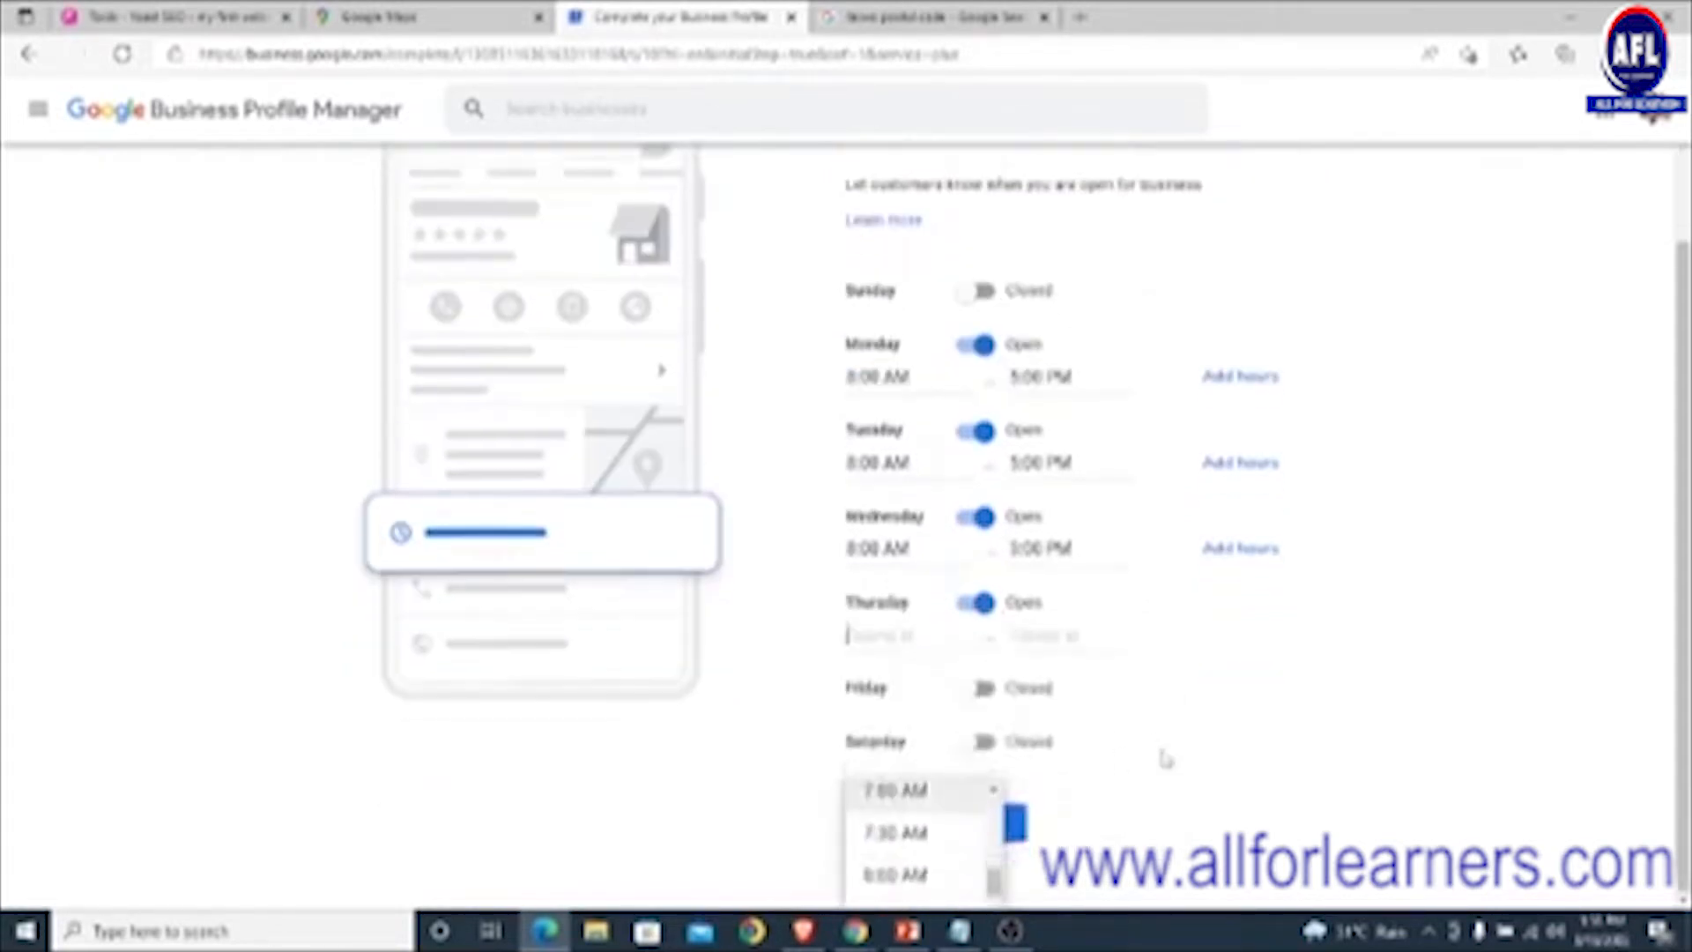
pyautogui.scroll(-3, 916, 829)
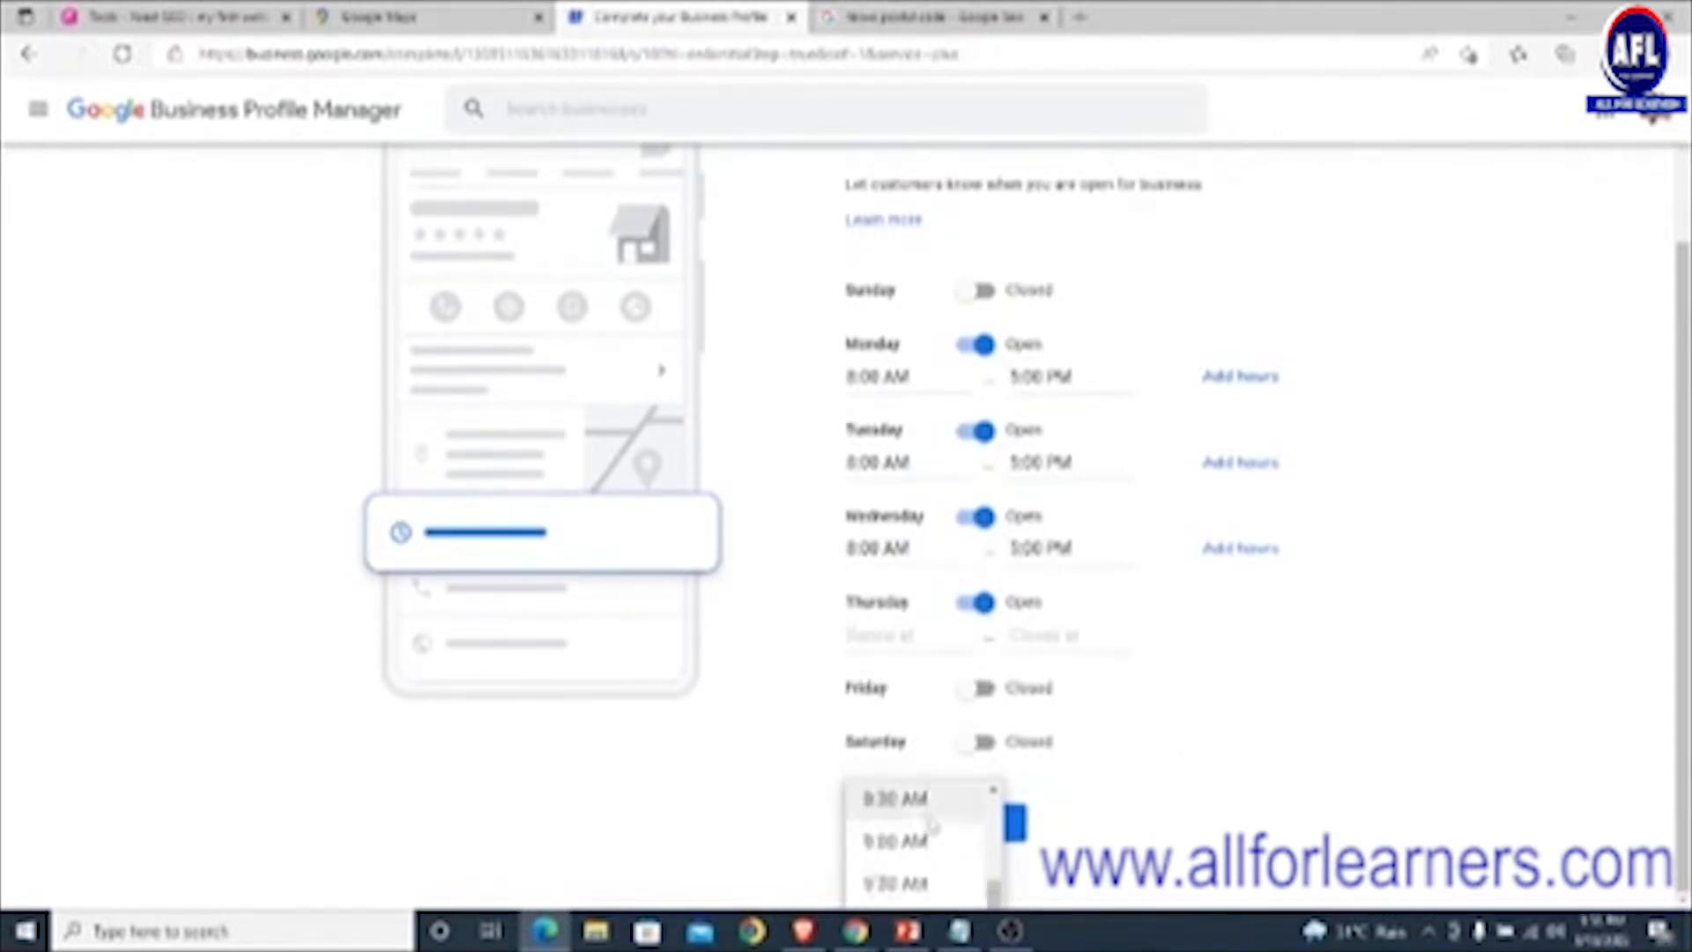
pyautogui.scroll(1, 931, 824)
pyautogui.click(925, 806)
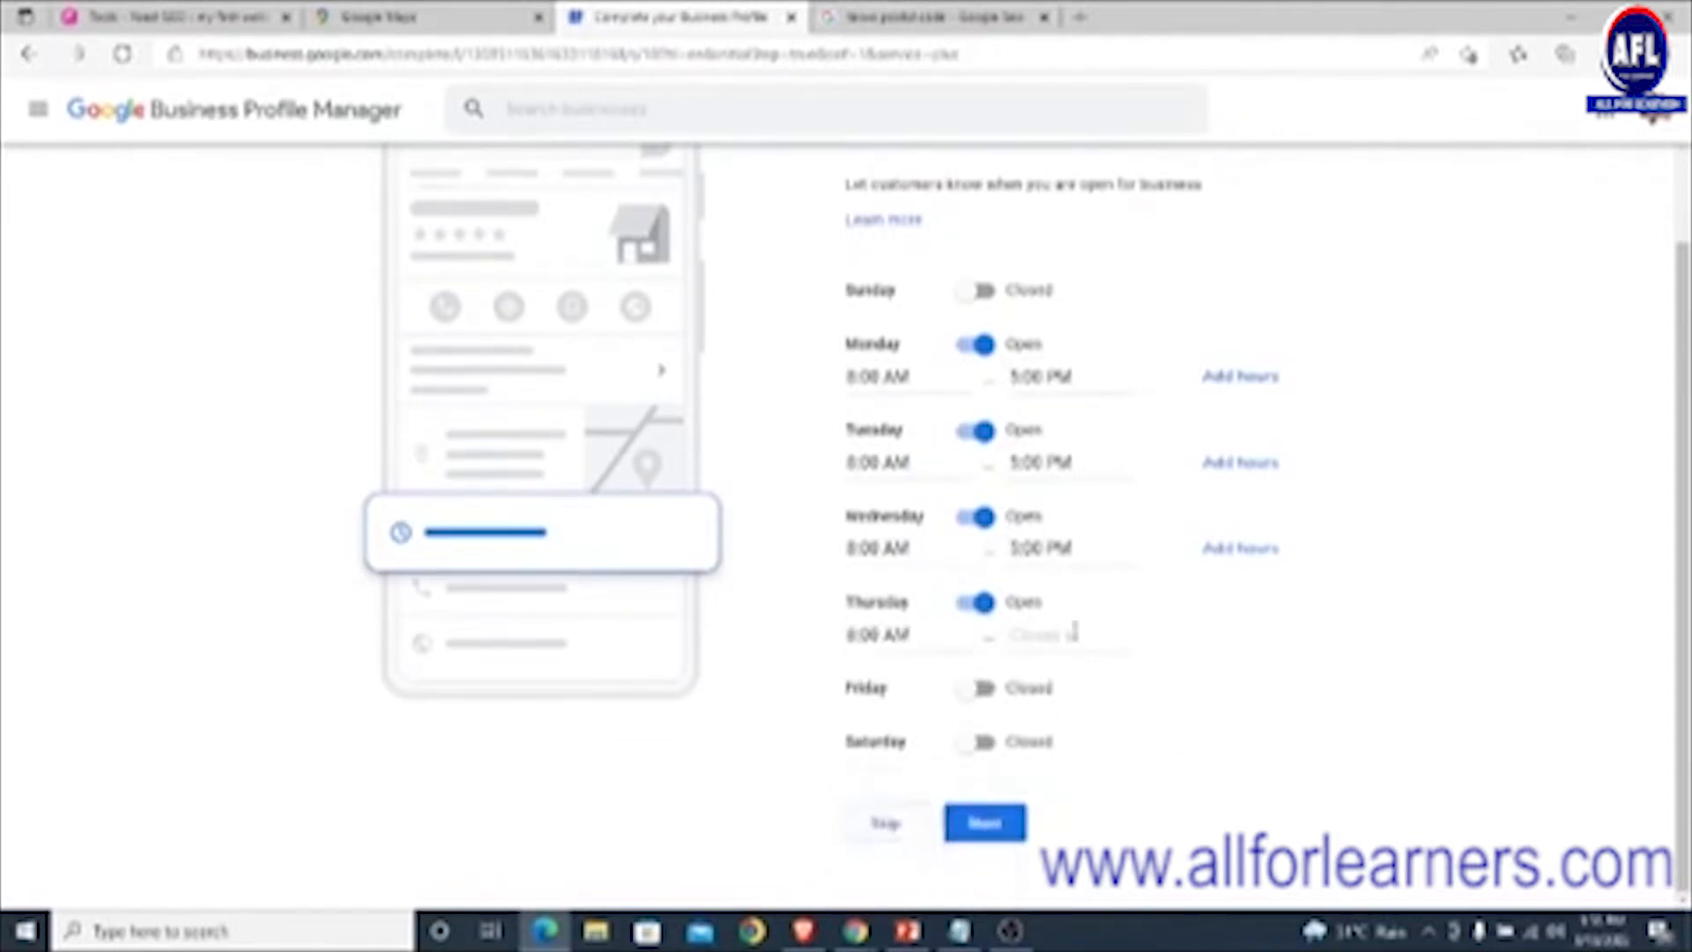
pyautogui.click(1074, 631)
pyautogui.scroll(-7, 1083, 808)
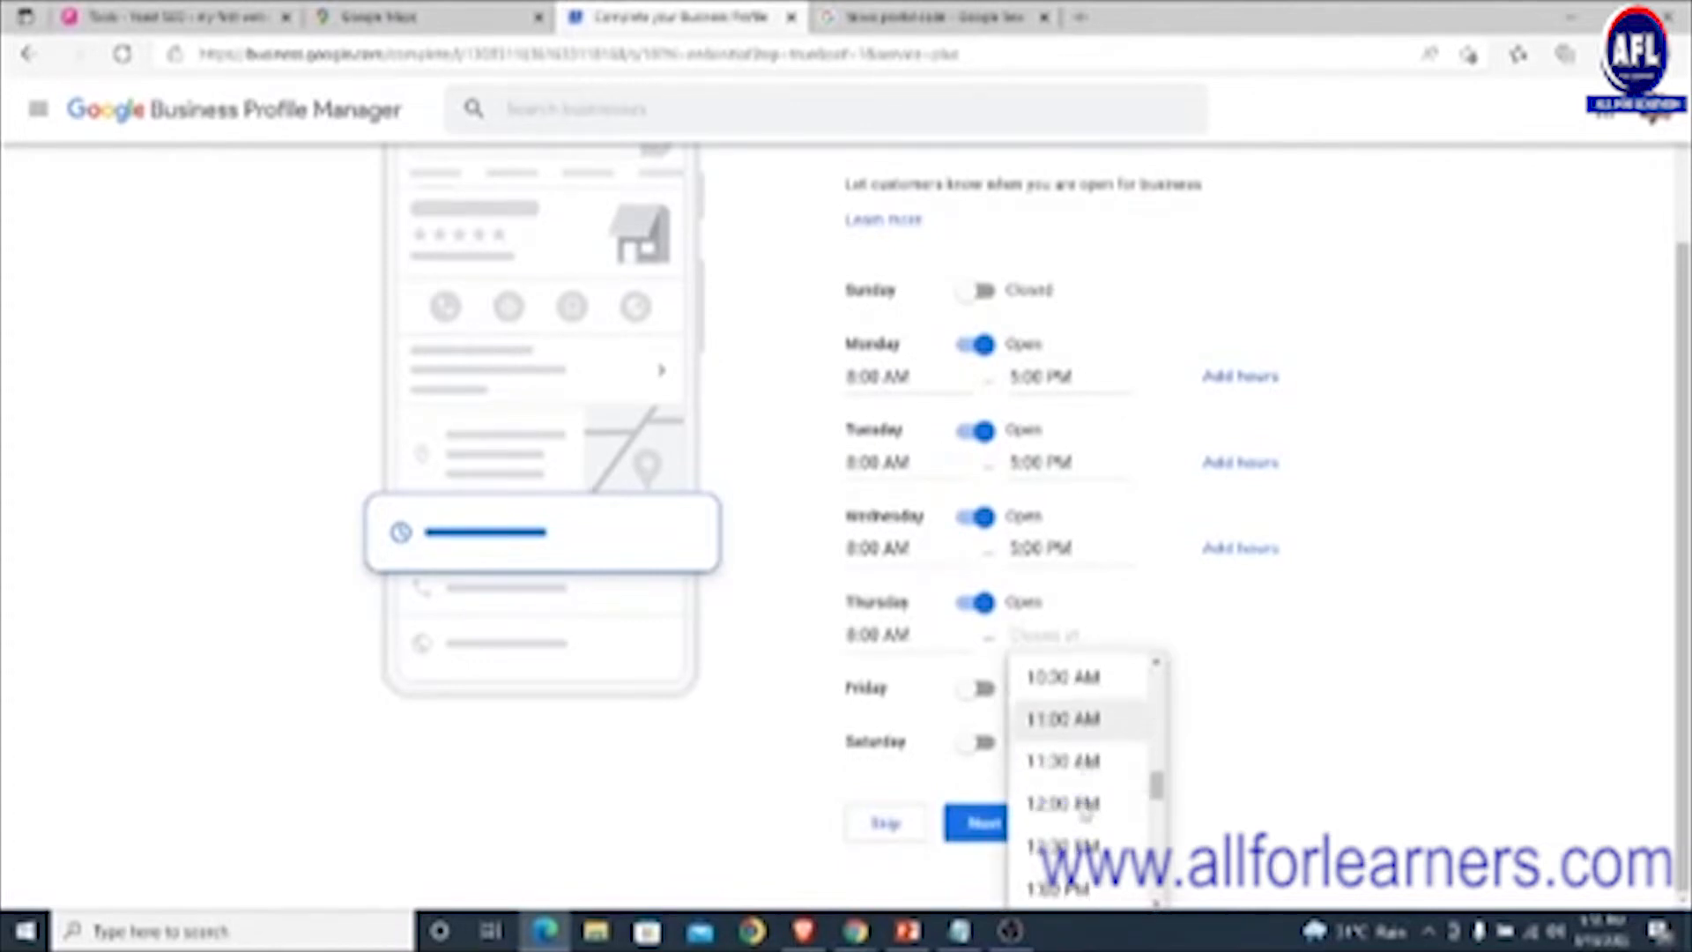
pyautogui.scroll(-6, 1084, 813)
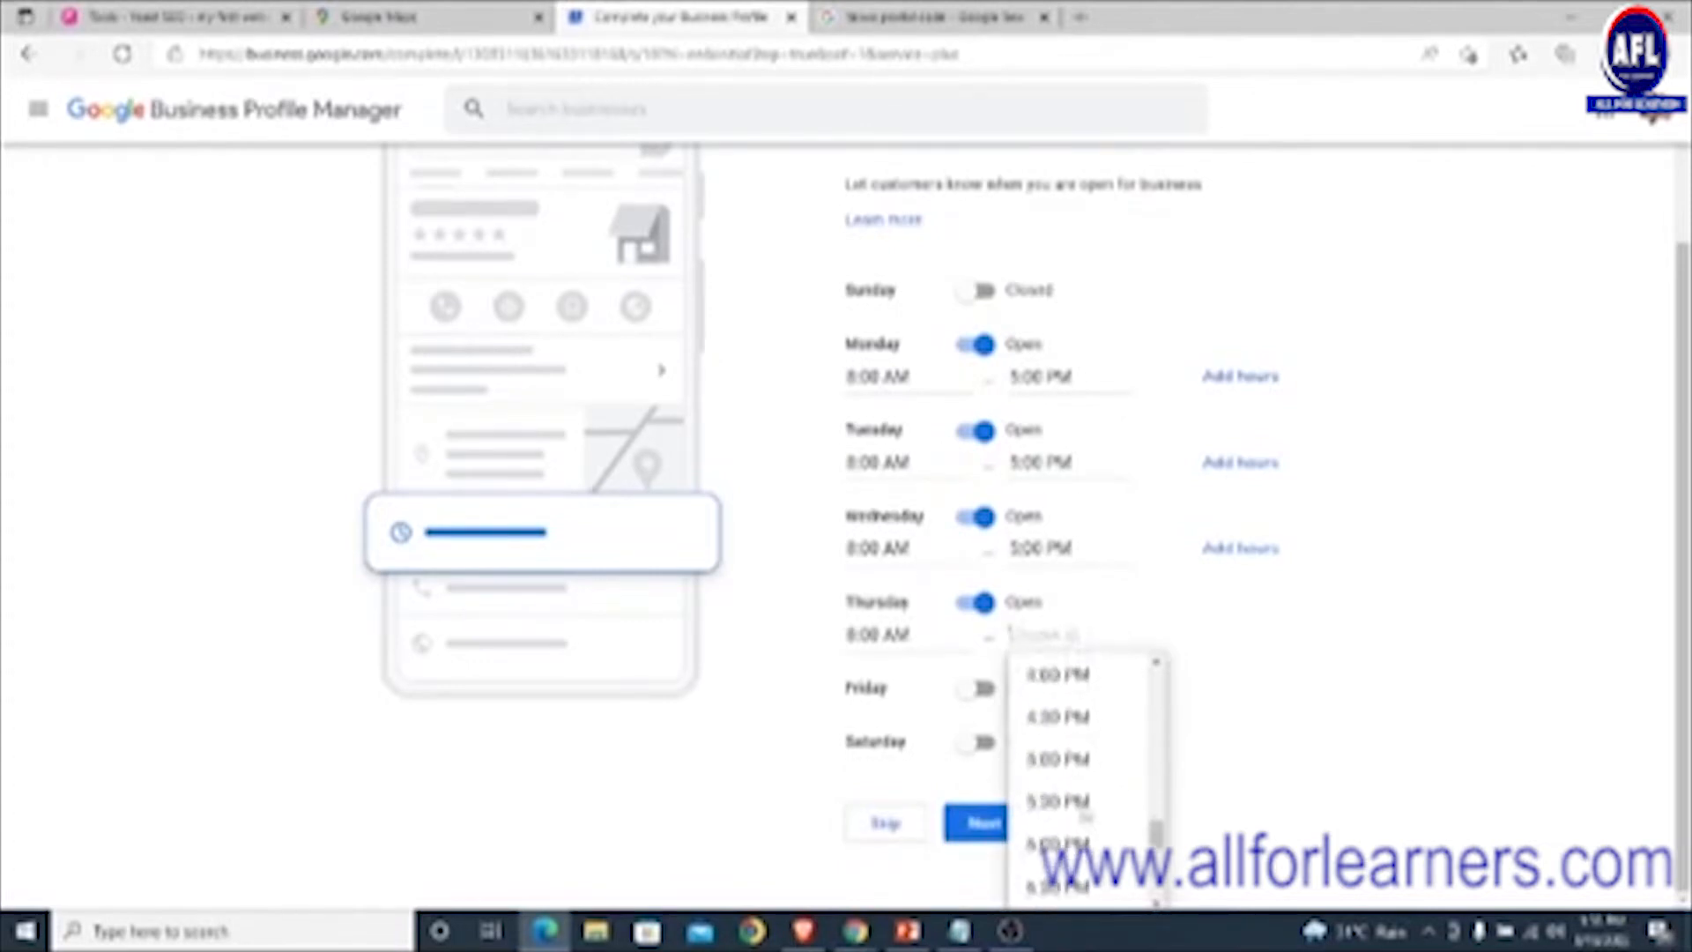
pyautogui.click(1057, 760)
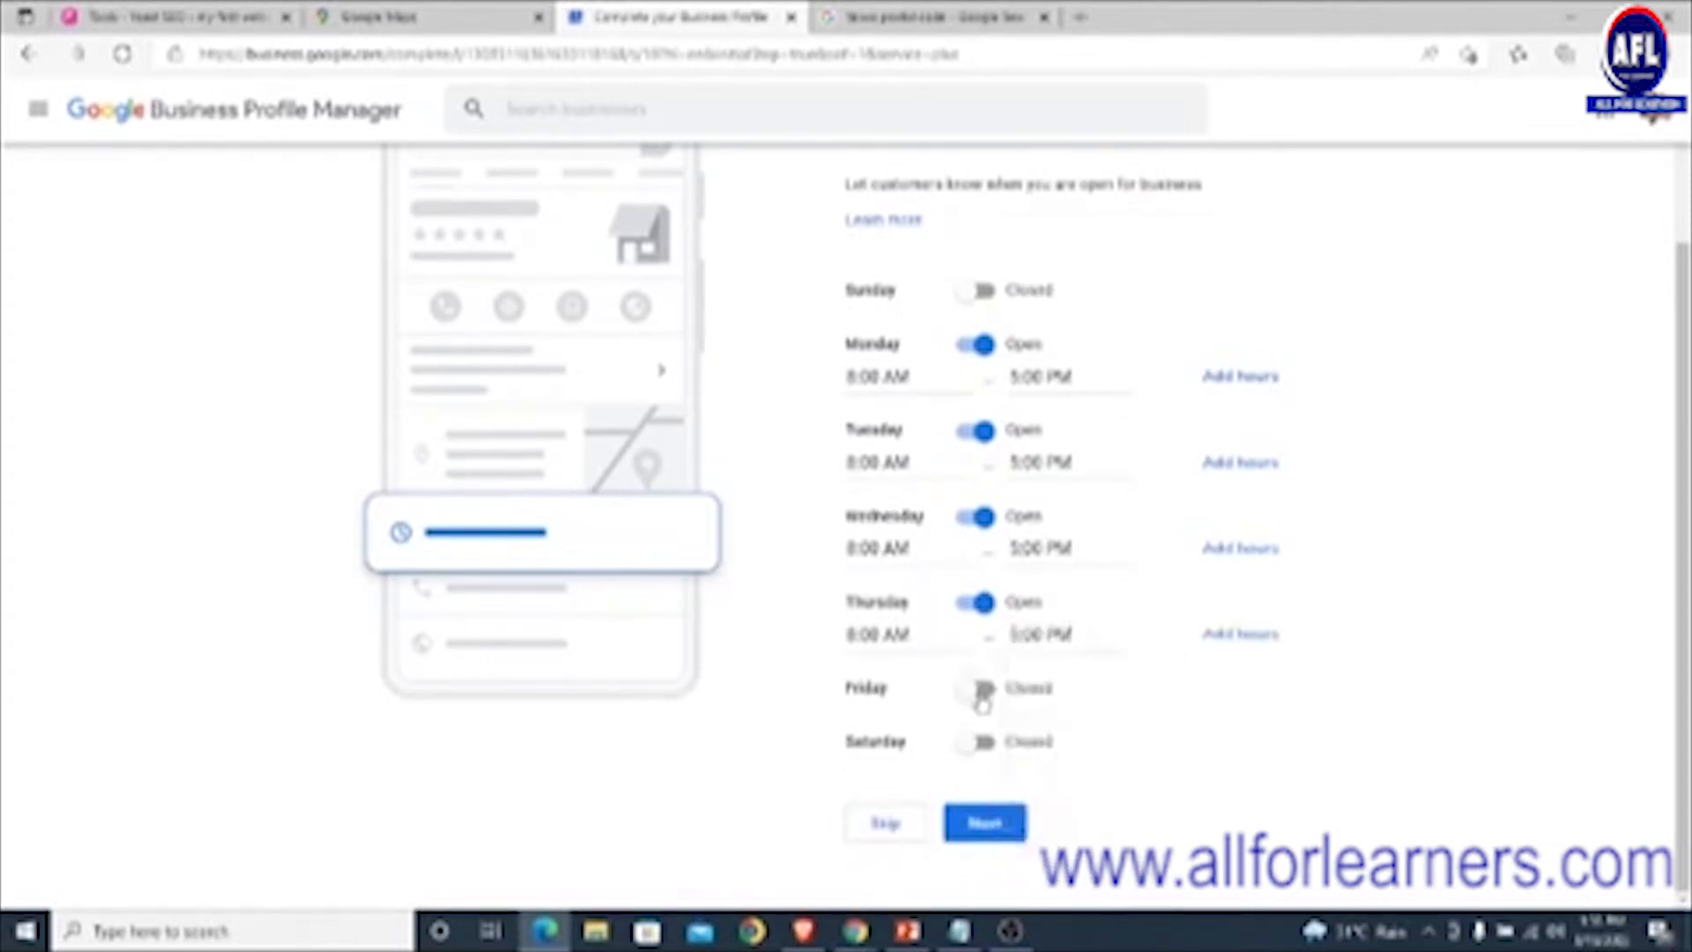
pyautogui.click(983, 691)
pyautogui.click(879, 723)
pyautogui.scroll(-9, 885, 775)
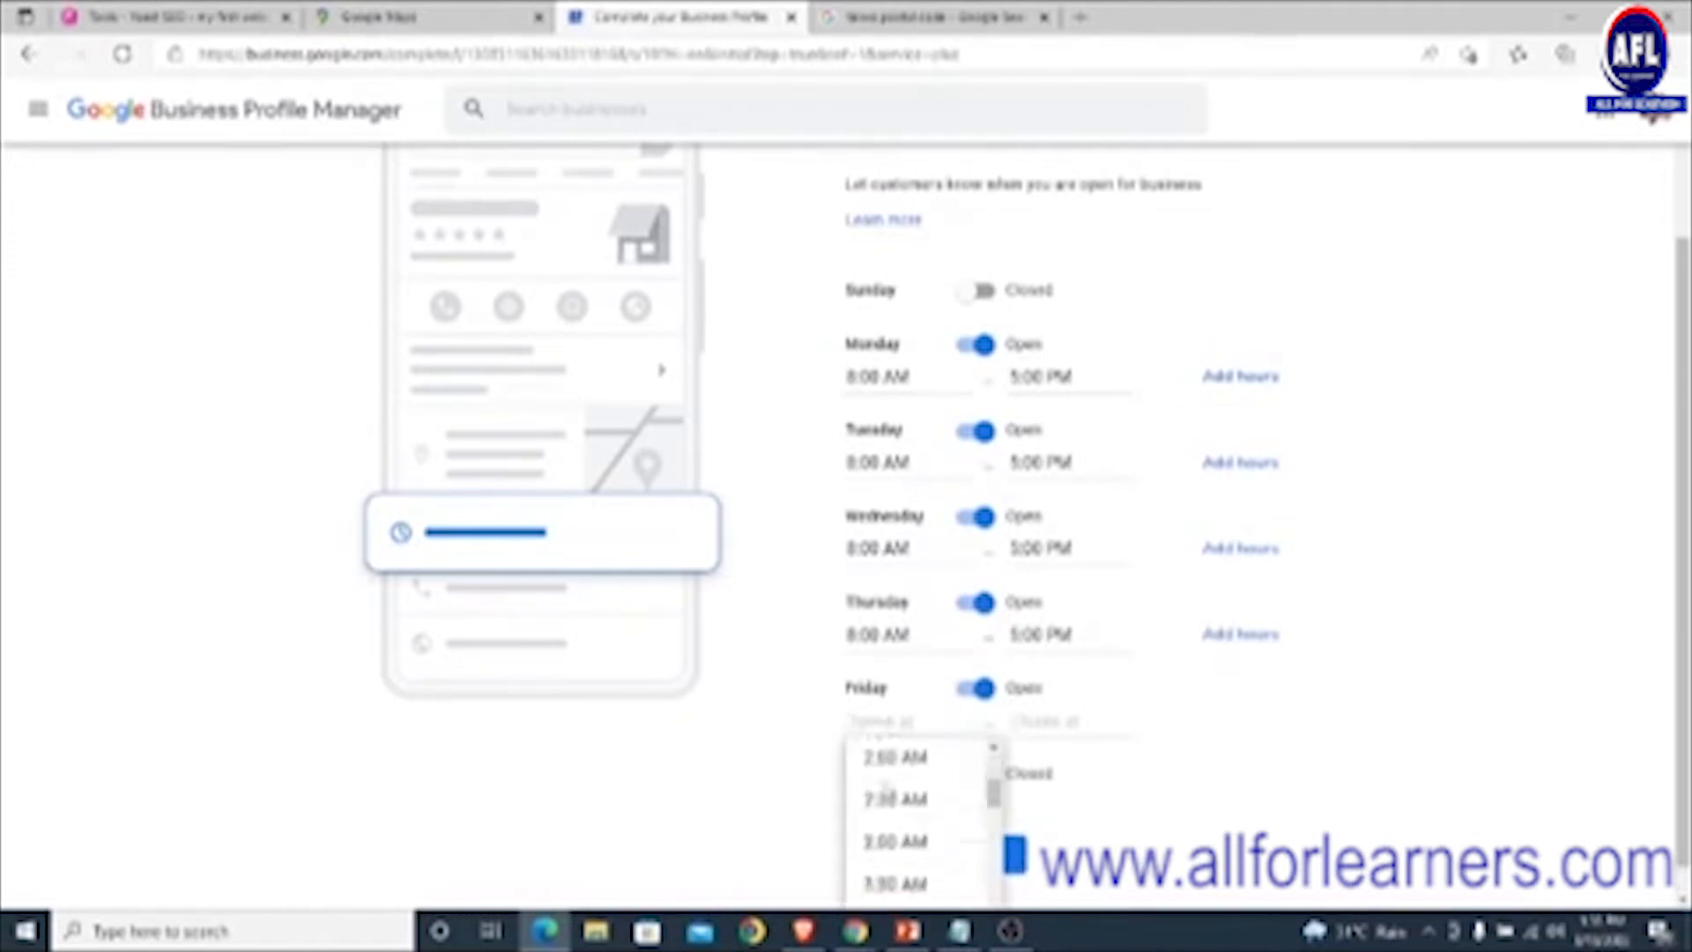
pyautogui.scroll(-6, 889, 775)
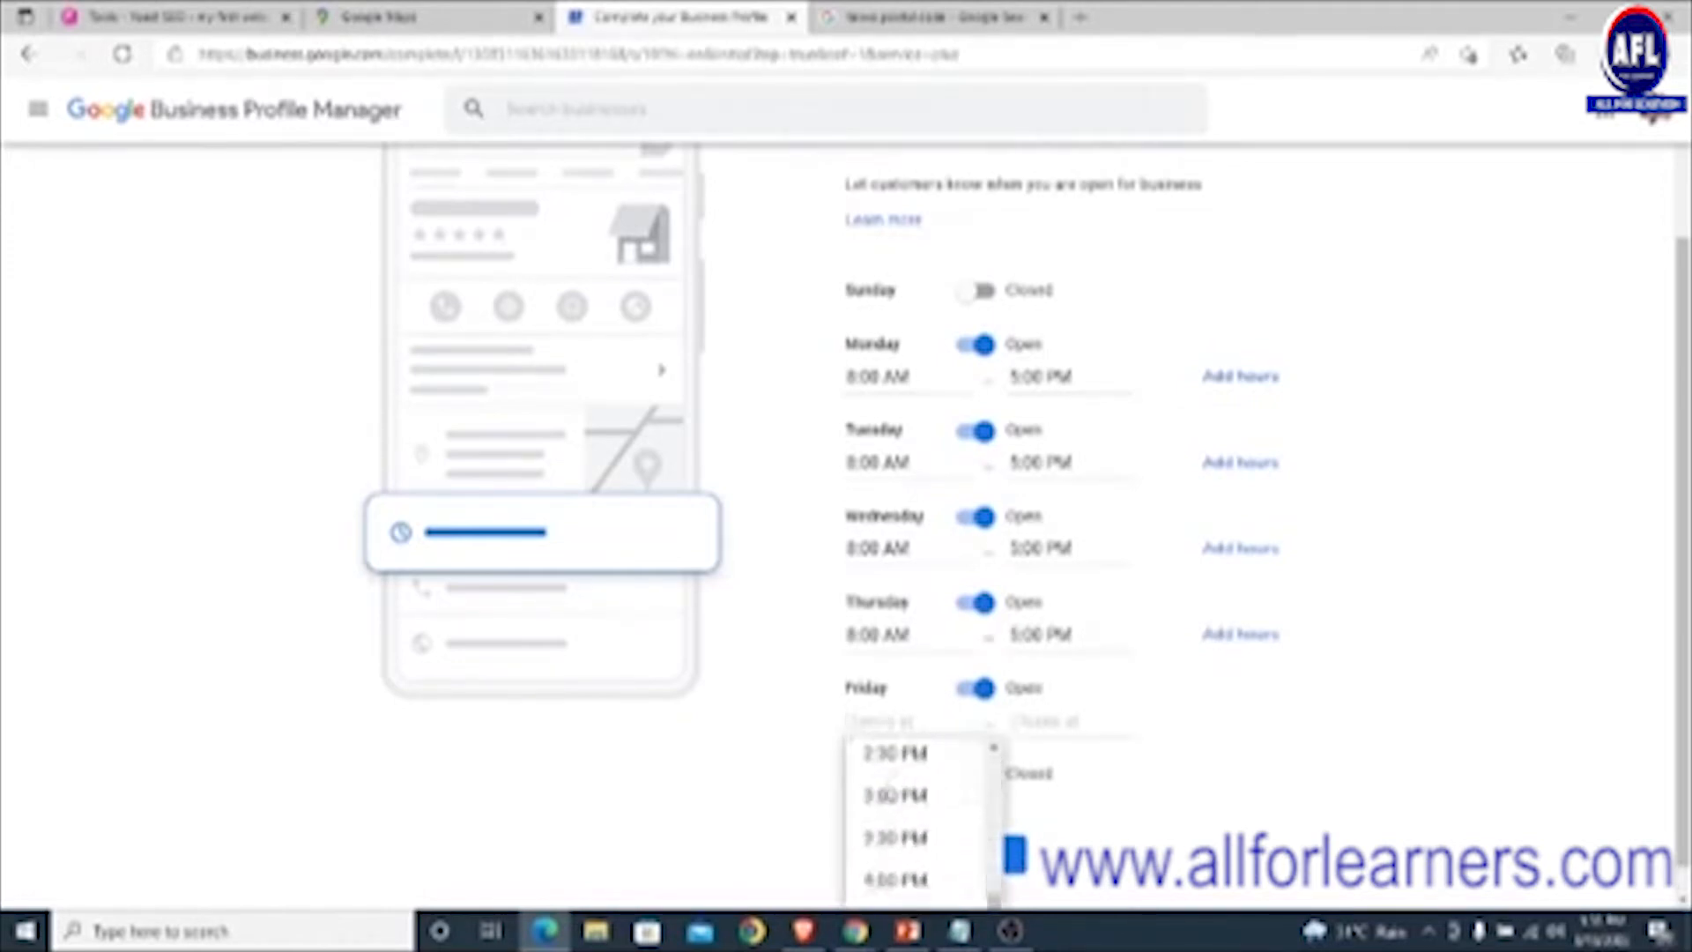
pyautogui.scroll(3, 892, 795)
pyautogui.scroll(5, 892, 794)
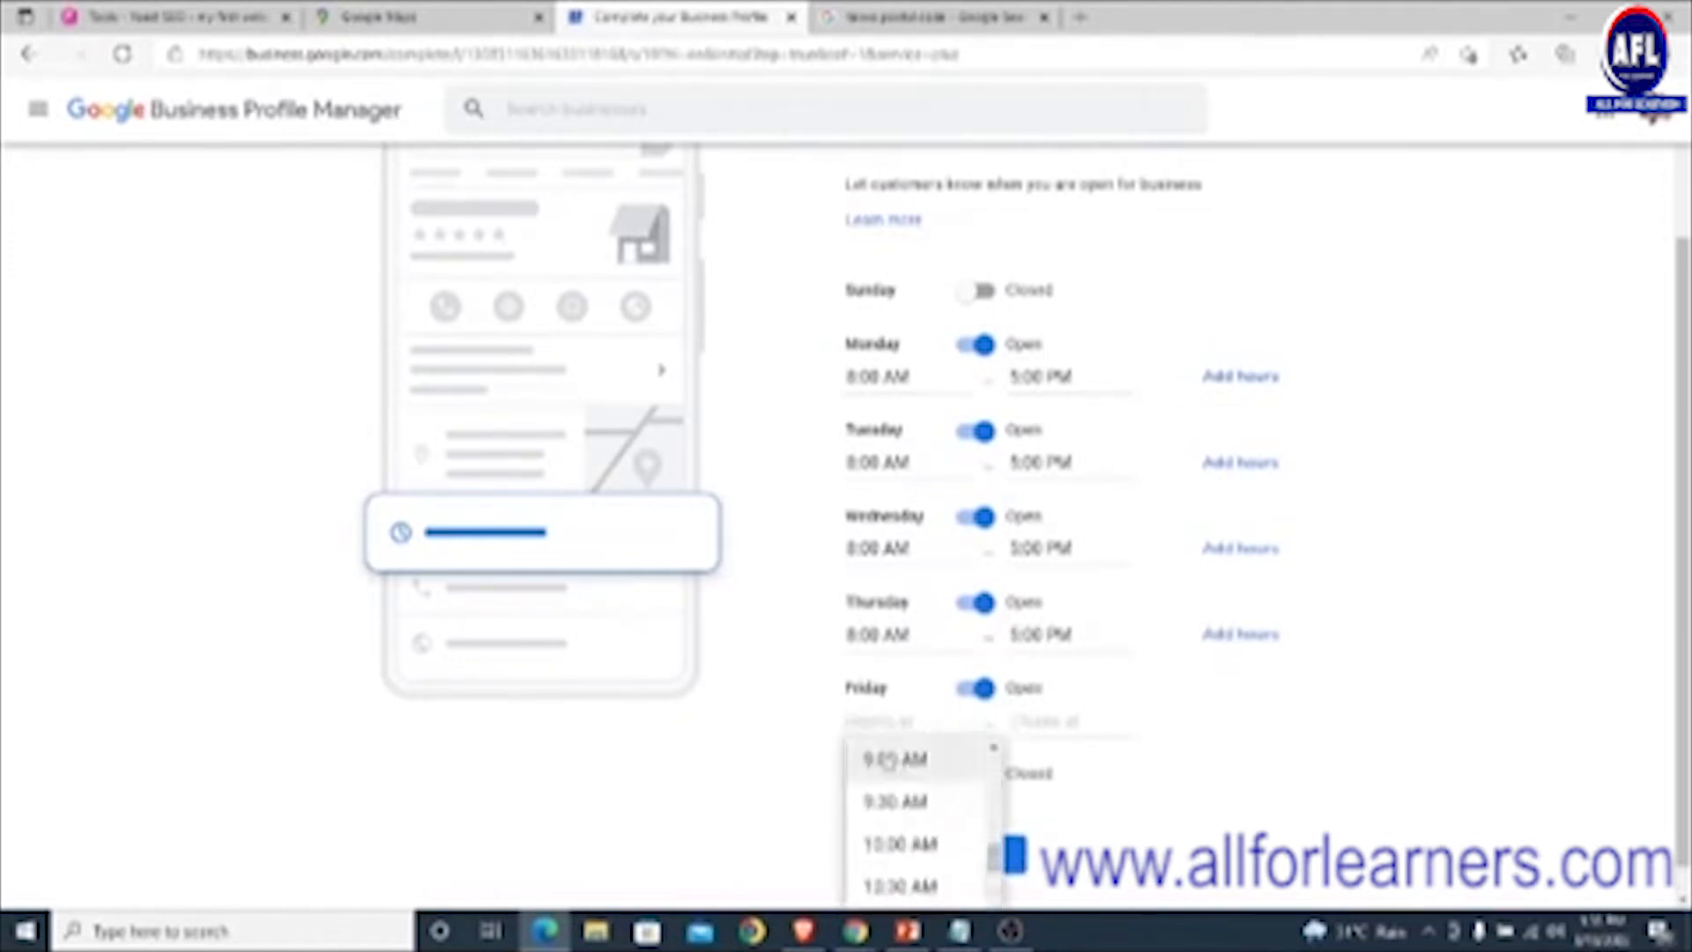
pyautogui.click(895, 832)
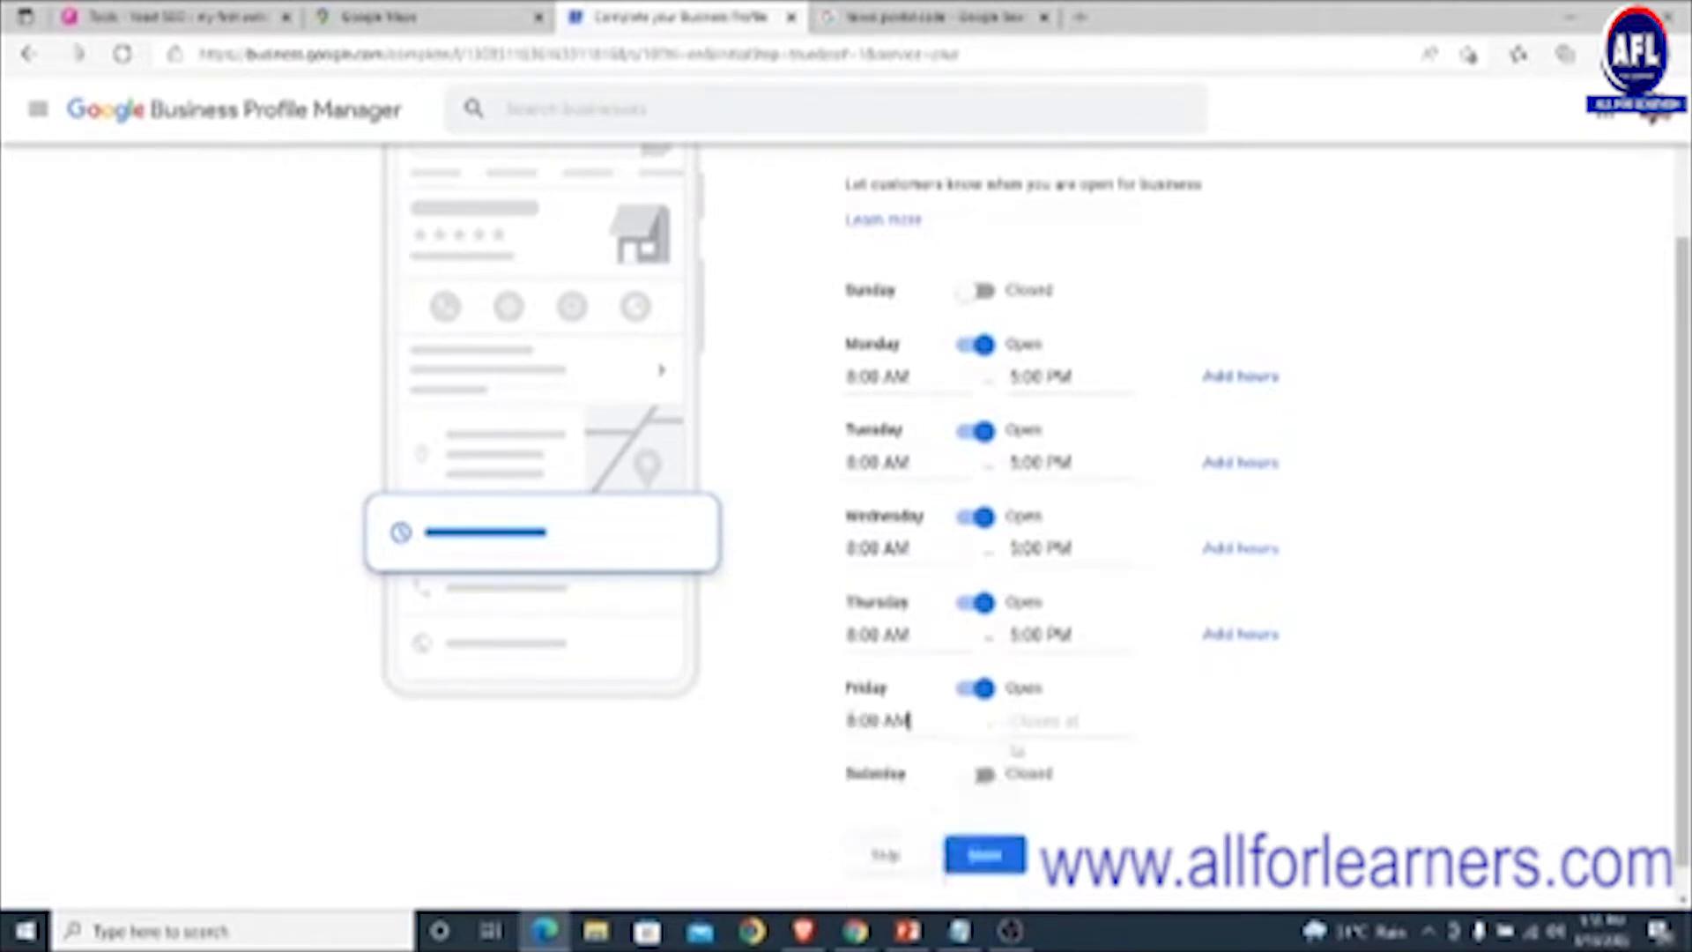
pyautogui.click(1048, 720)
pyautogui.scroll(-10, 1073, 797)
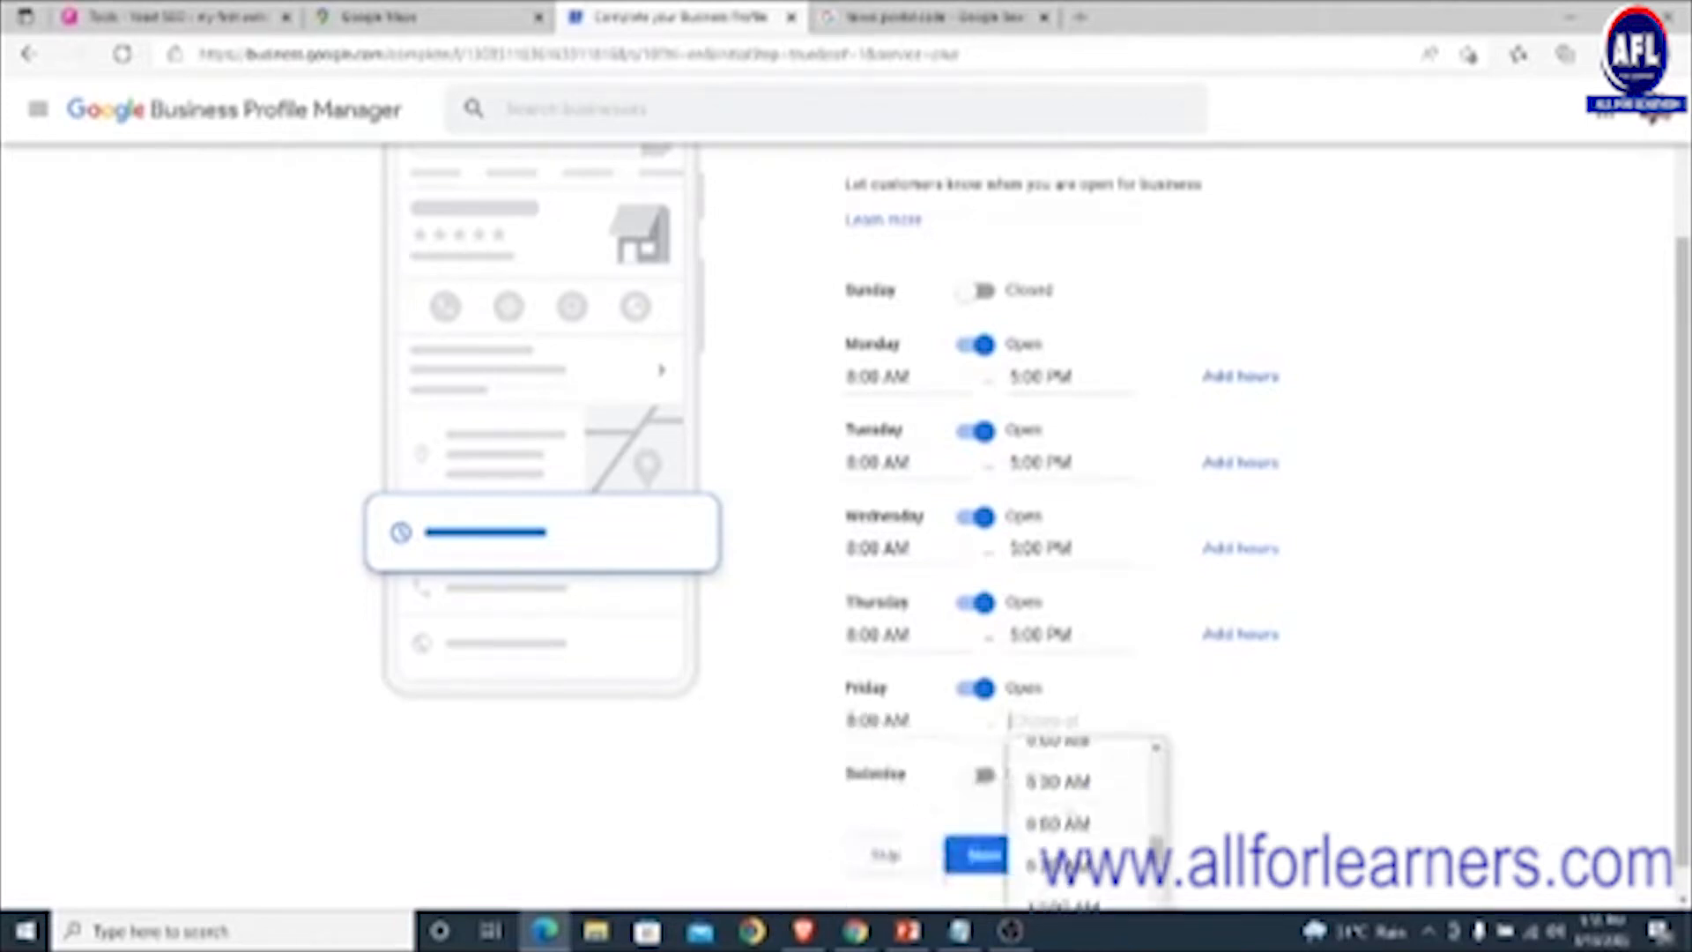
pyautogui.scroll(-10, 1074, 797)
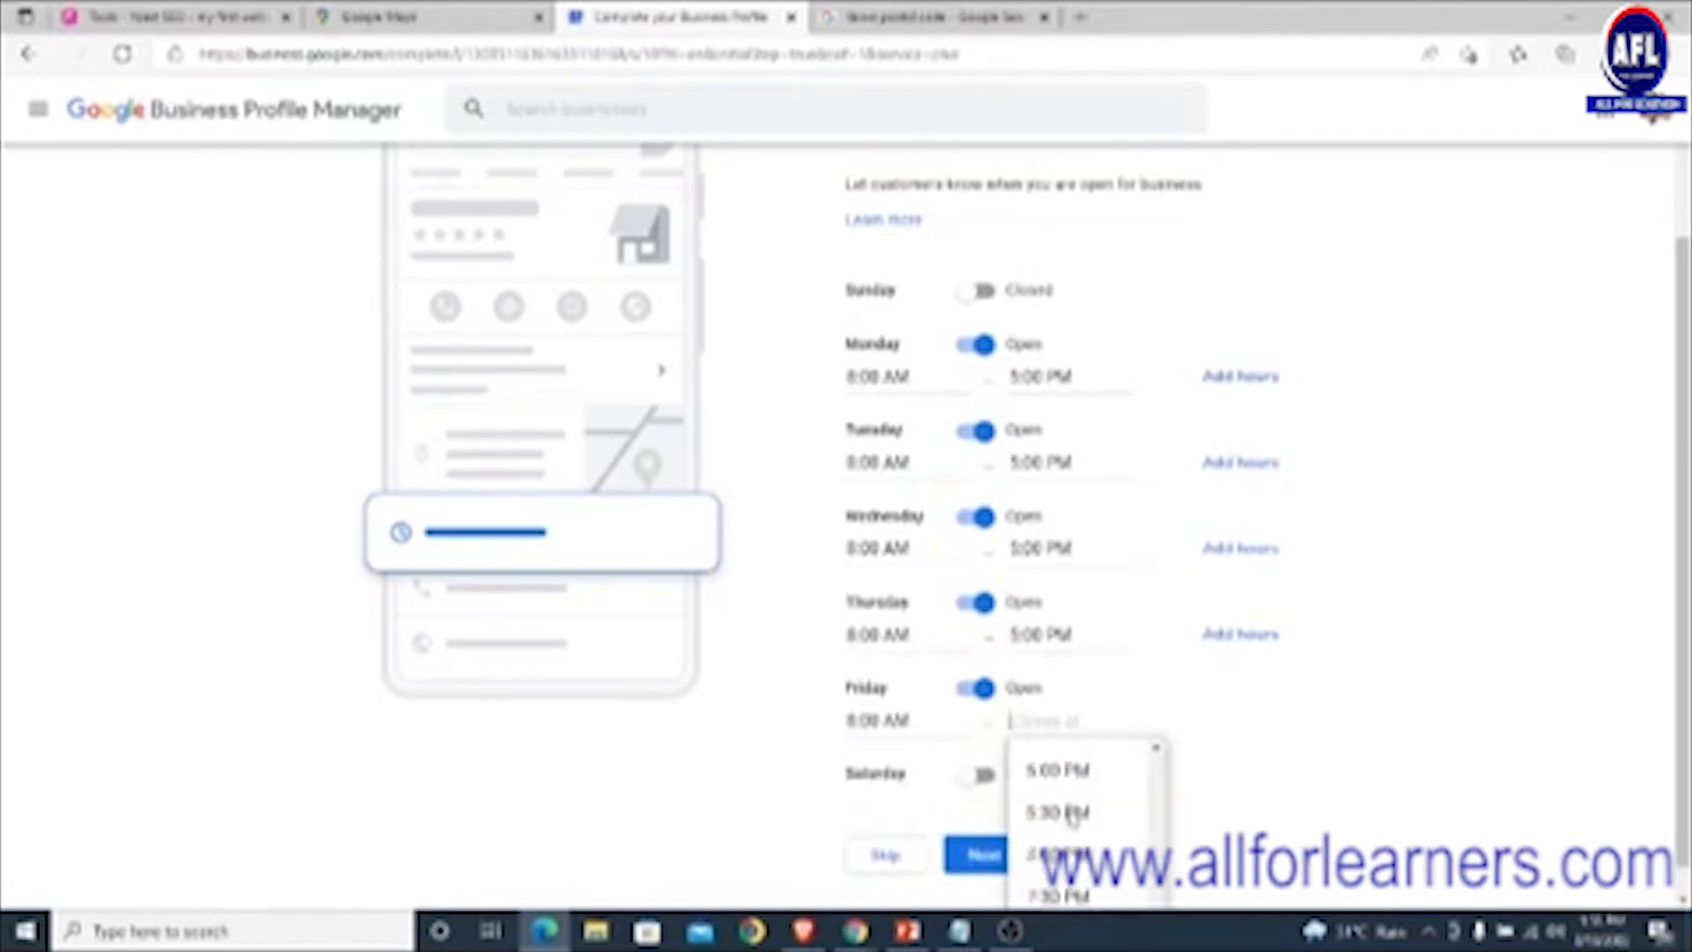
pyautogui.scroll(2, 1070, 815)
pyautogui.click(1057, 843)
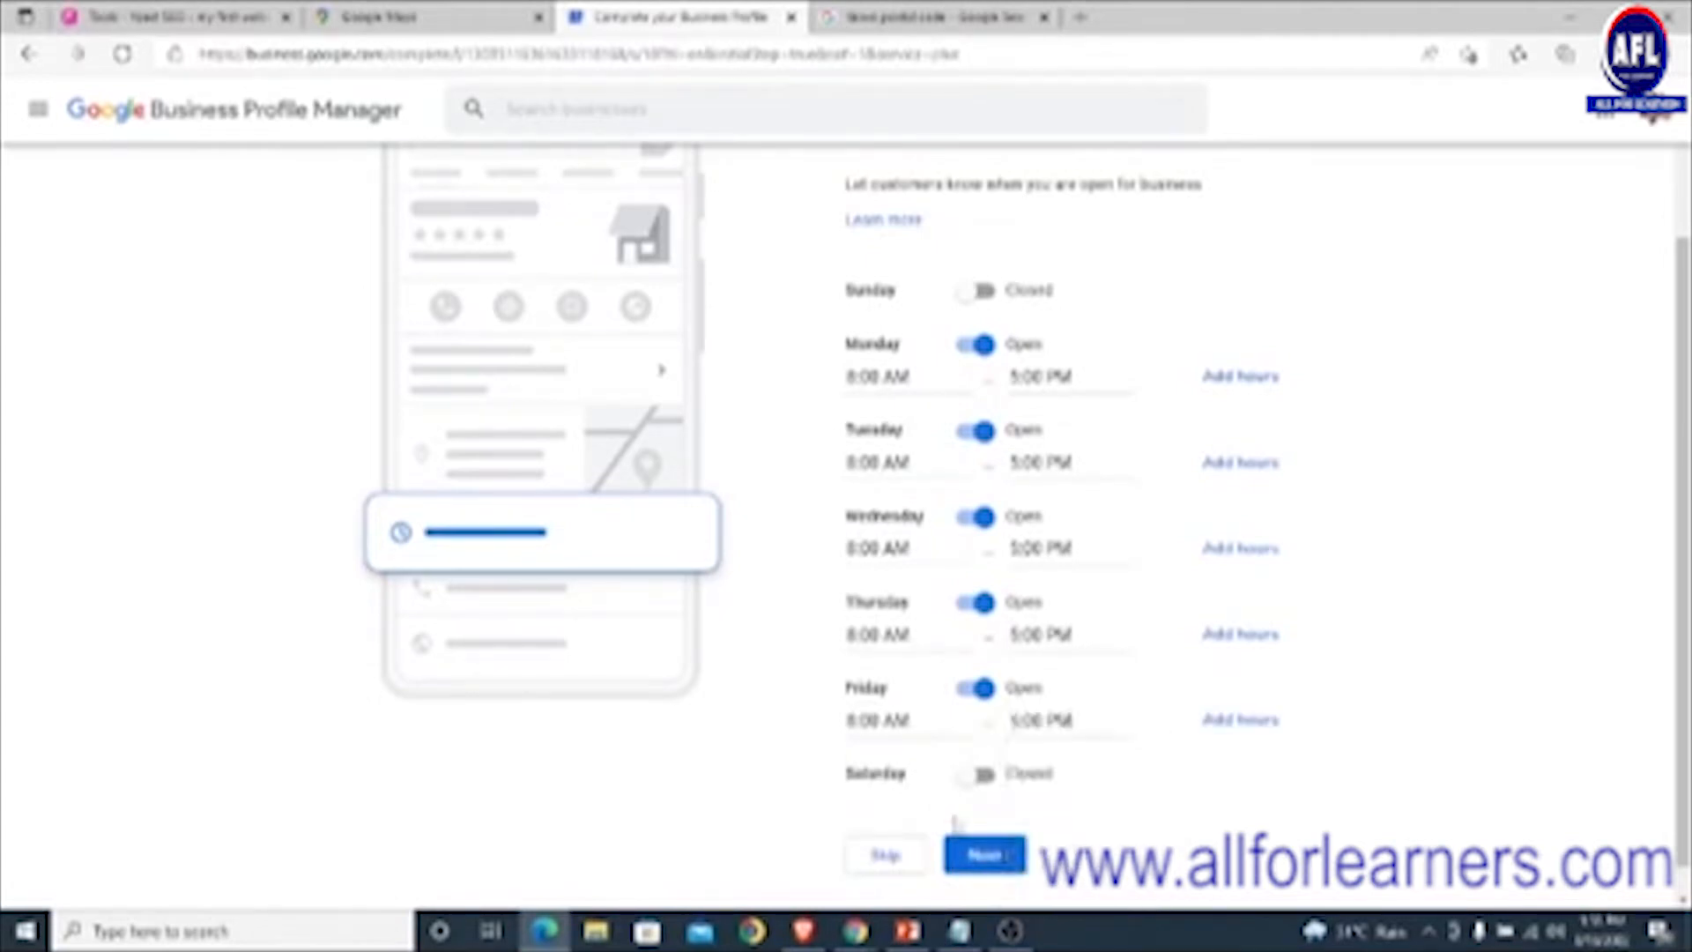
# - Open Saturday from 10:00 AM to 2:00 PM, leave Sunday closed, and save the hours
pyautogui.click(982, 779)
pyautogui.scroll(-1, 934, 767)
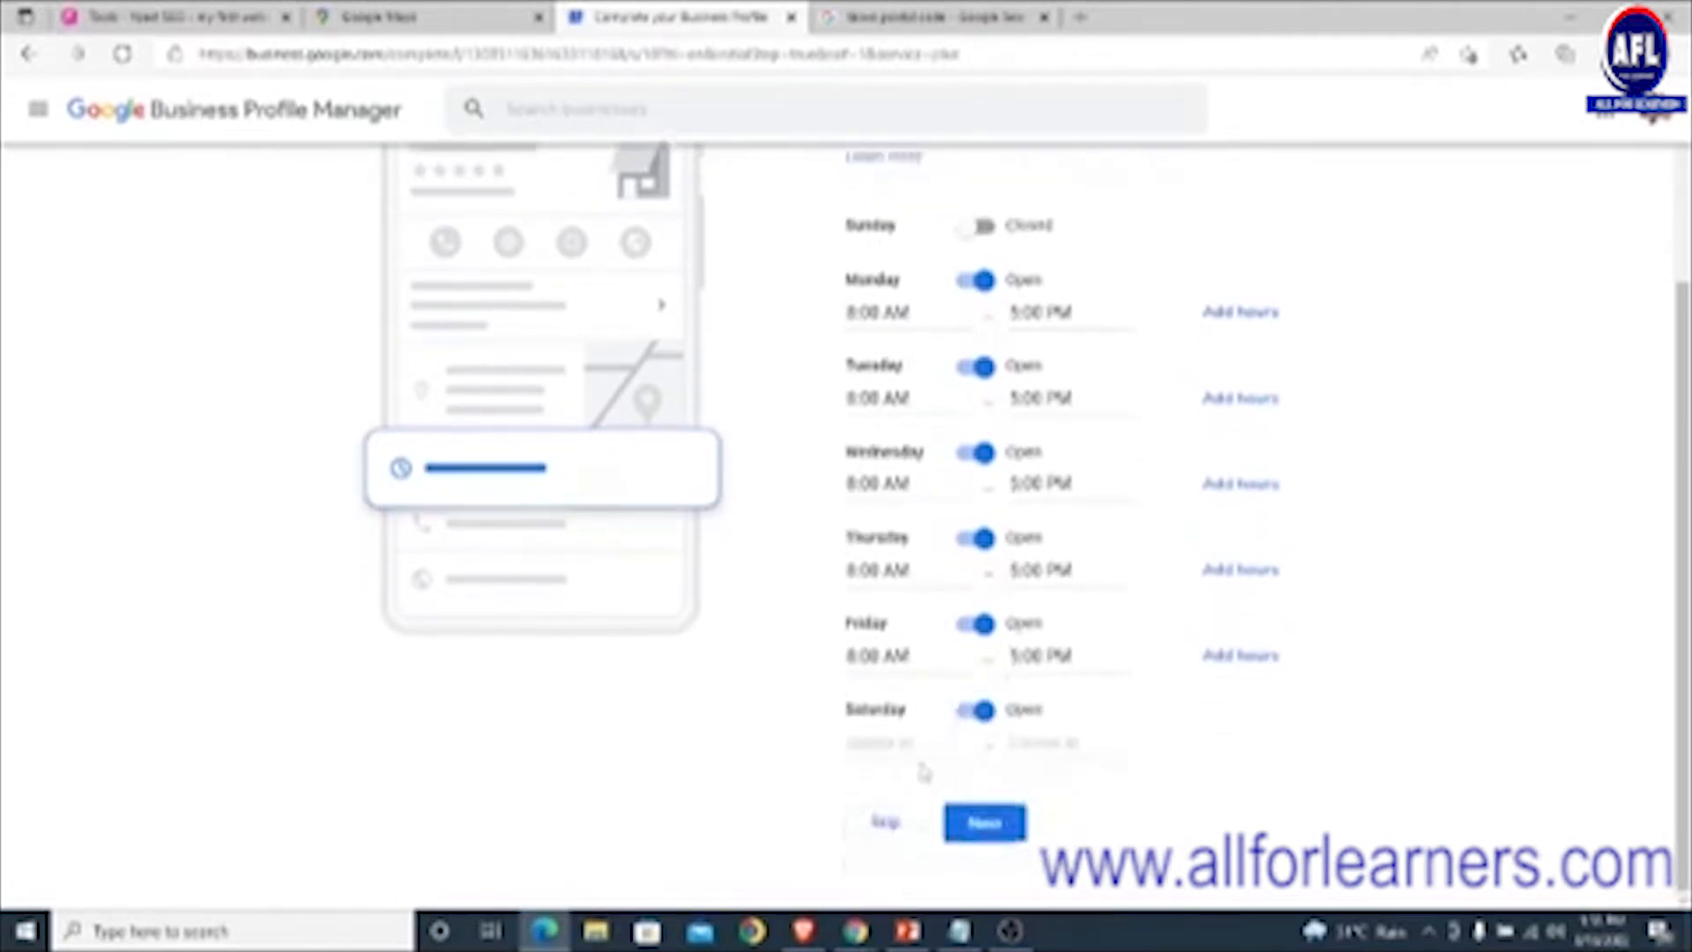
pyautogui.click(895, 740)
pyautogui.scroll(-8, 907, 824)
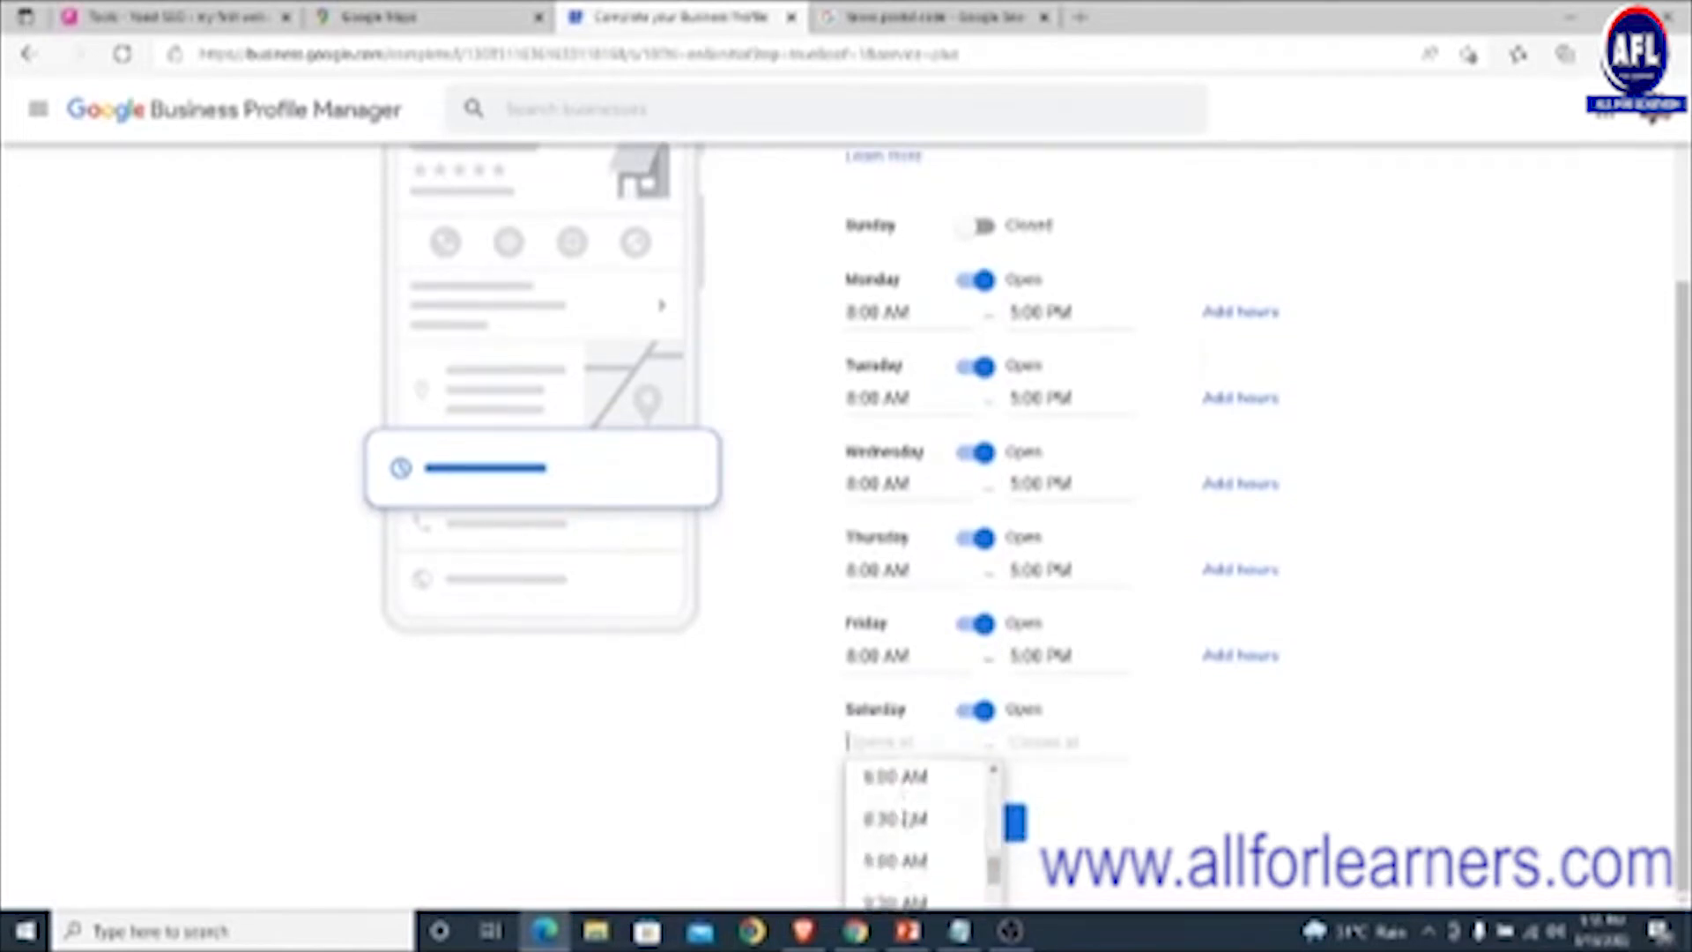
pyautogui.scroll(-1, 908, 819)
pyautogui.scroll(2, 907, 819)
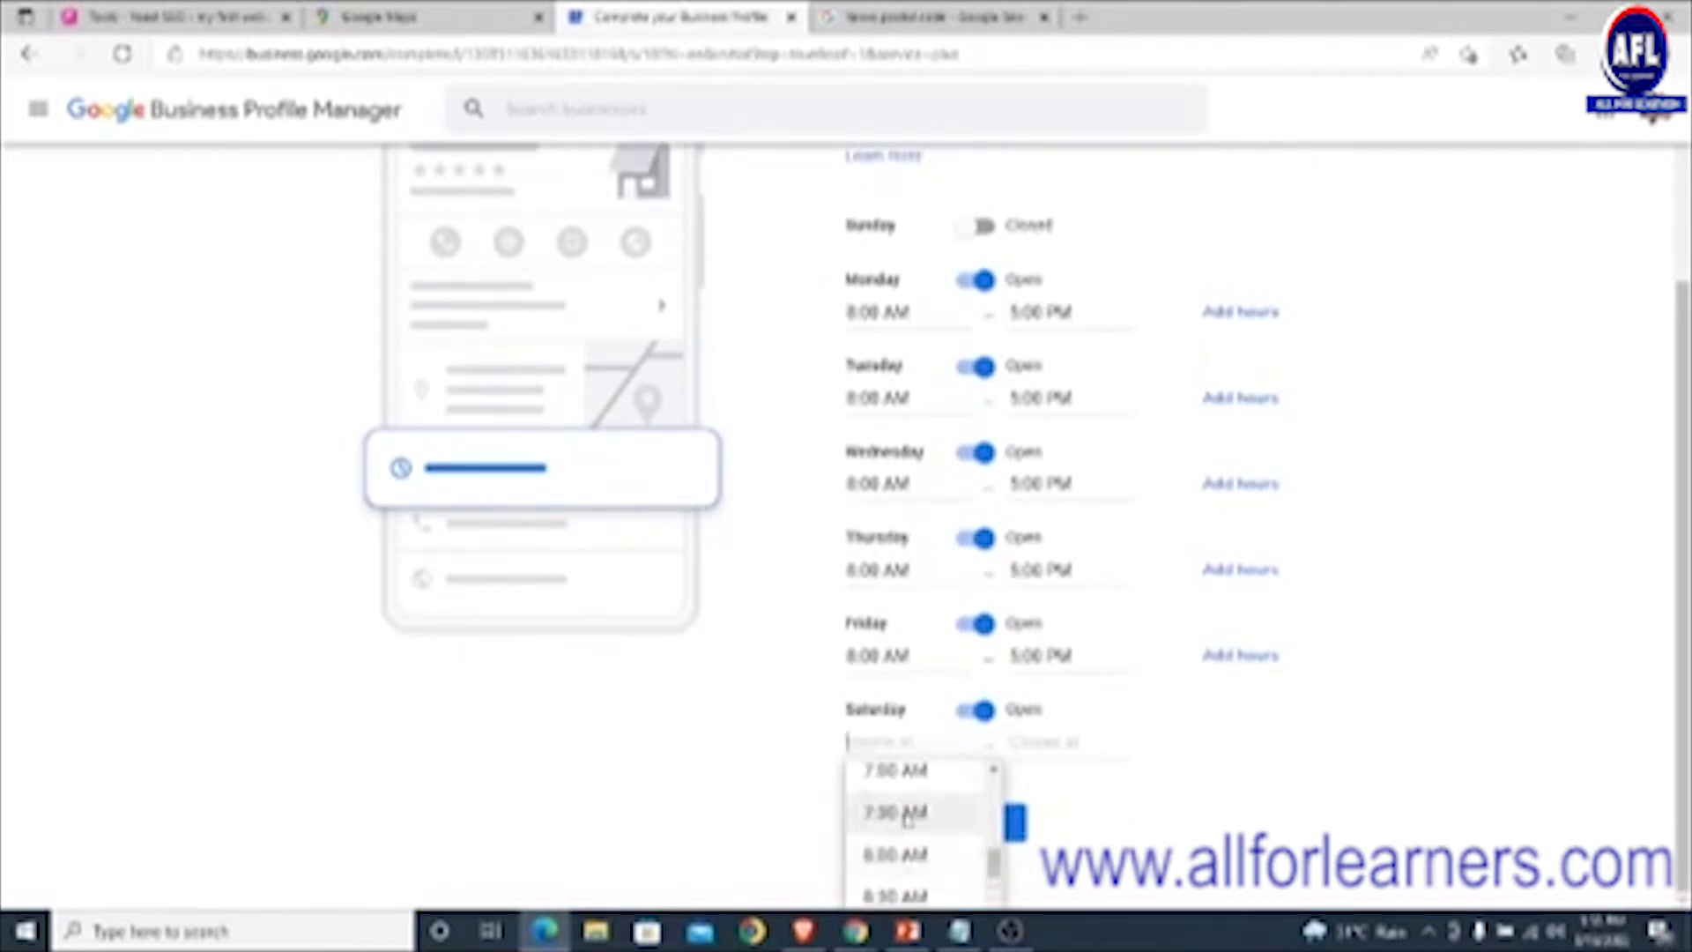
pyautogui.scroll(-2, 908, 820)
pyautogui.scroll(-1, 903, 821)
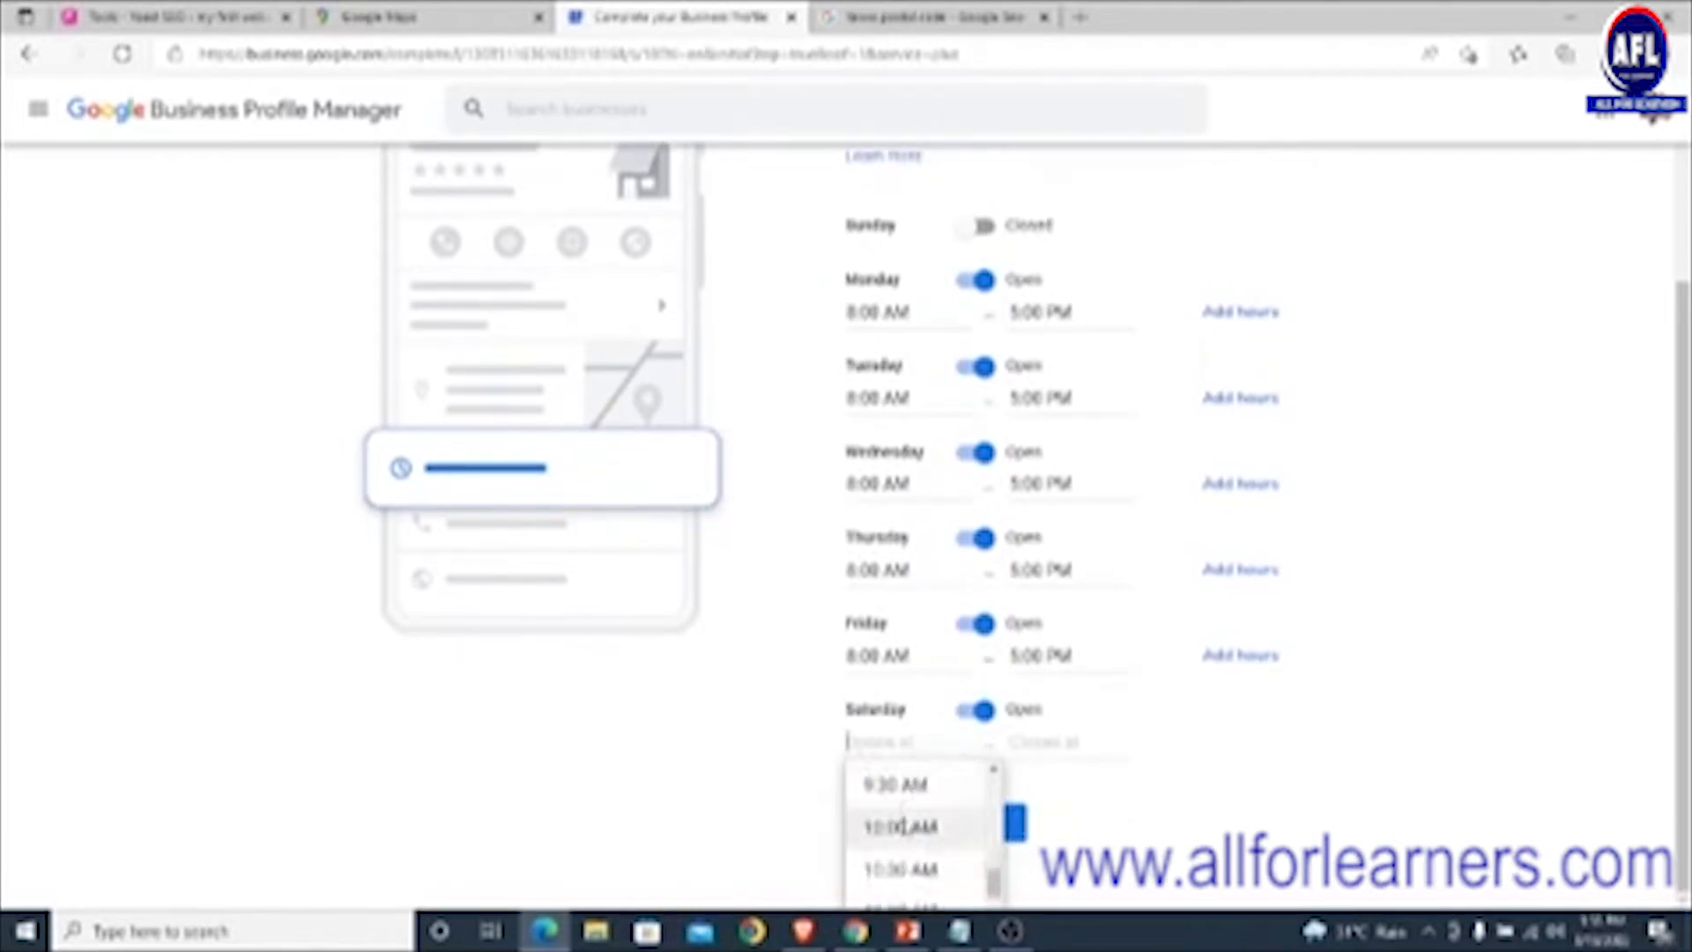
pyautogui.click(895, 821)
pyautogui.click(1075, 742)
pyautogui.scroll(-12, 1075, 828)
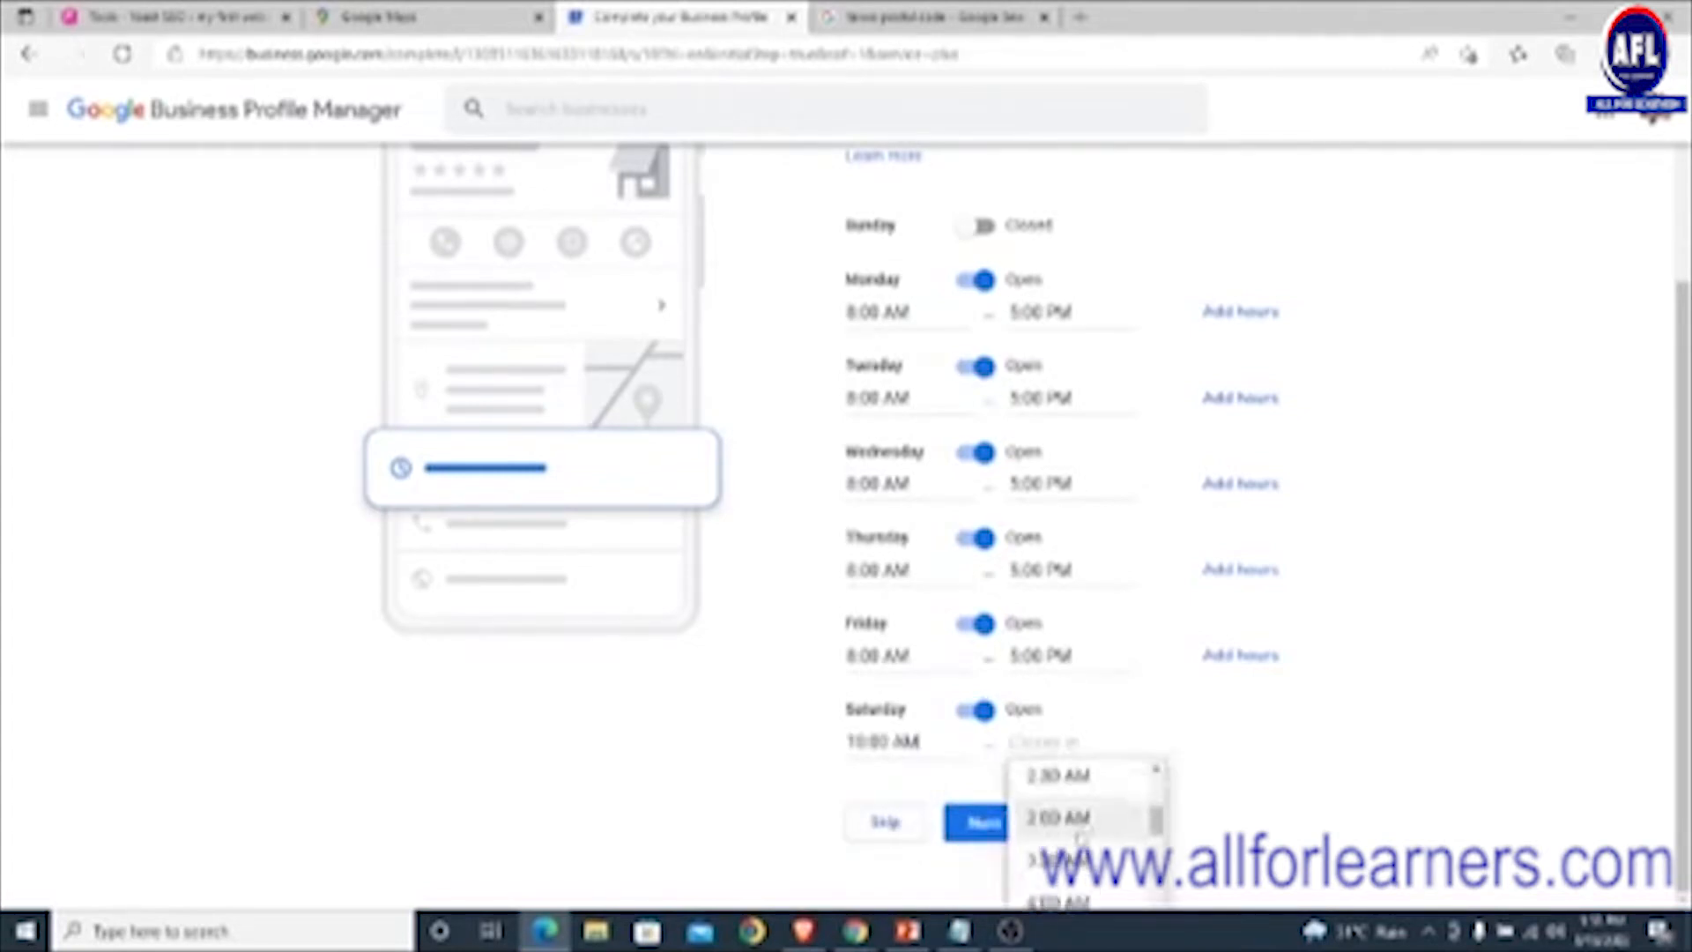
pyautogui.scroll(-3, 1083, 828)
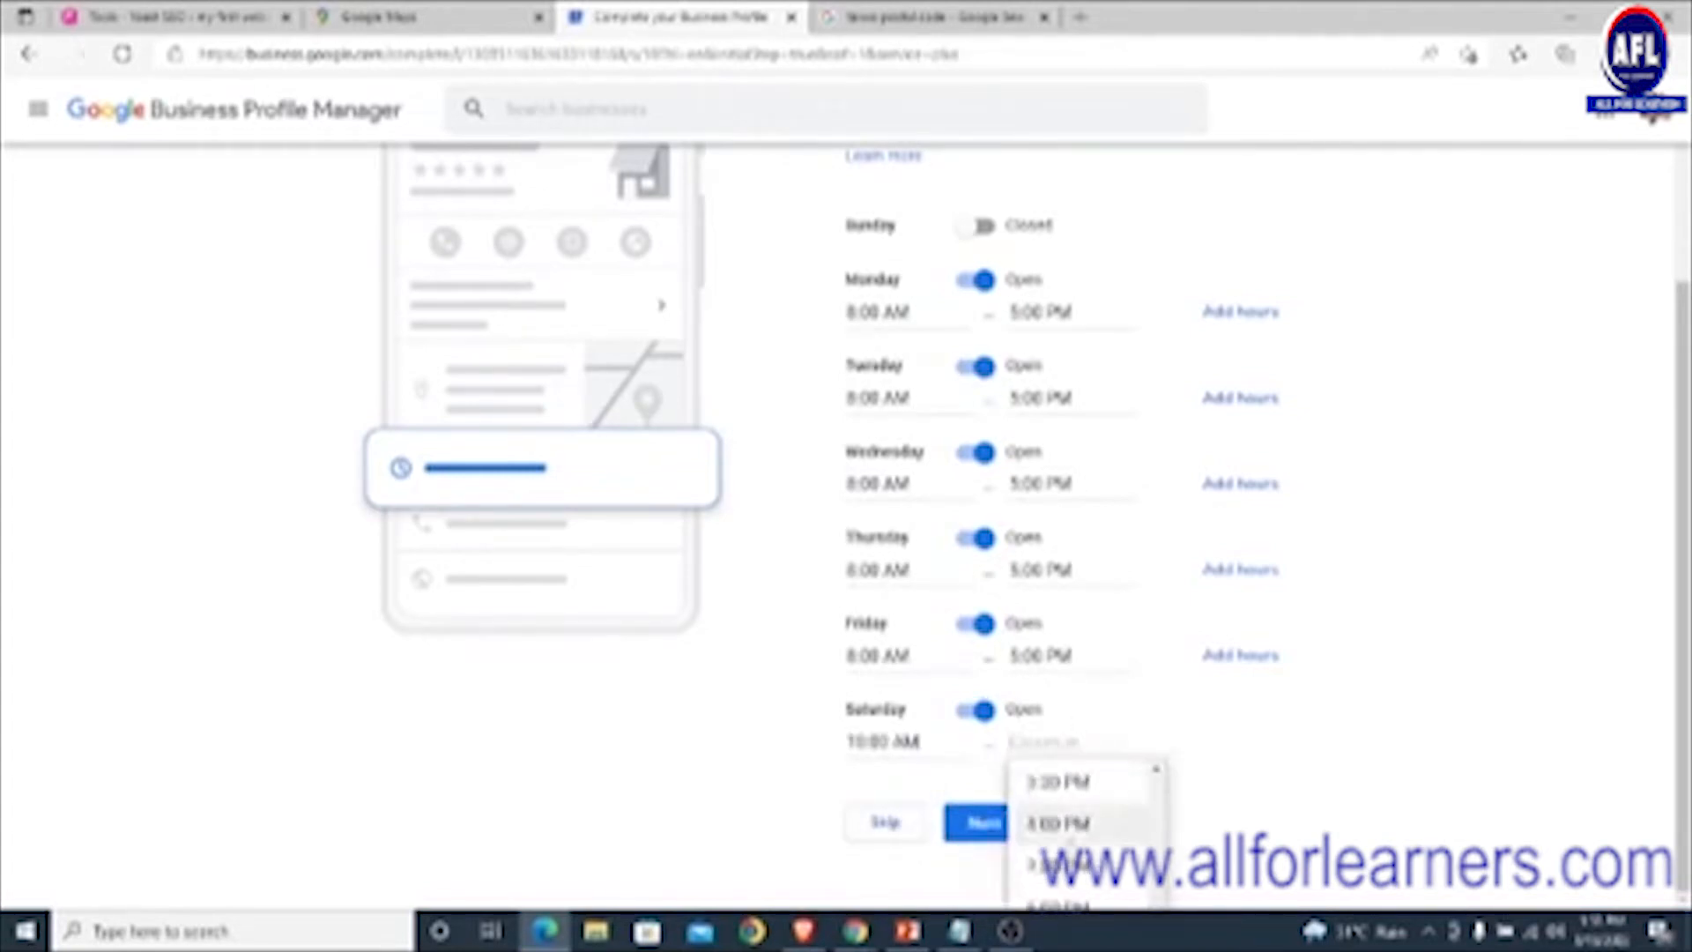
pyautogui.scroll(3, 1069, 829)
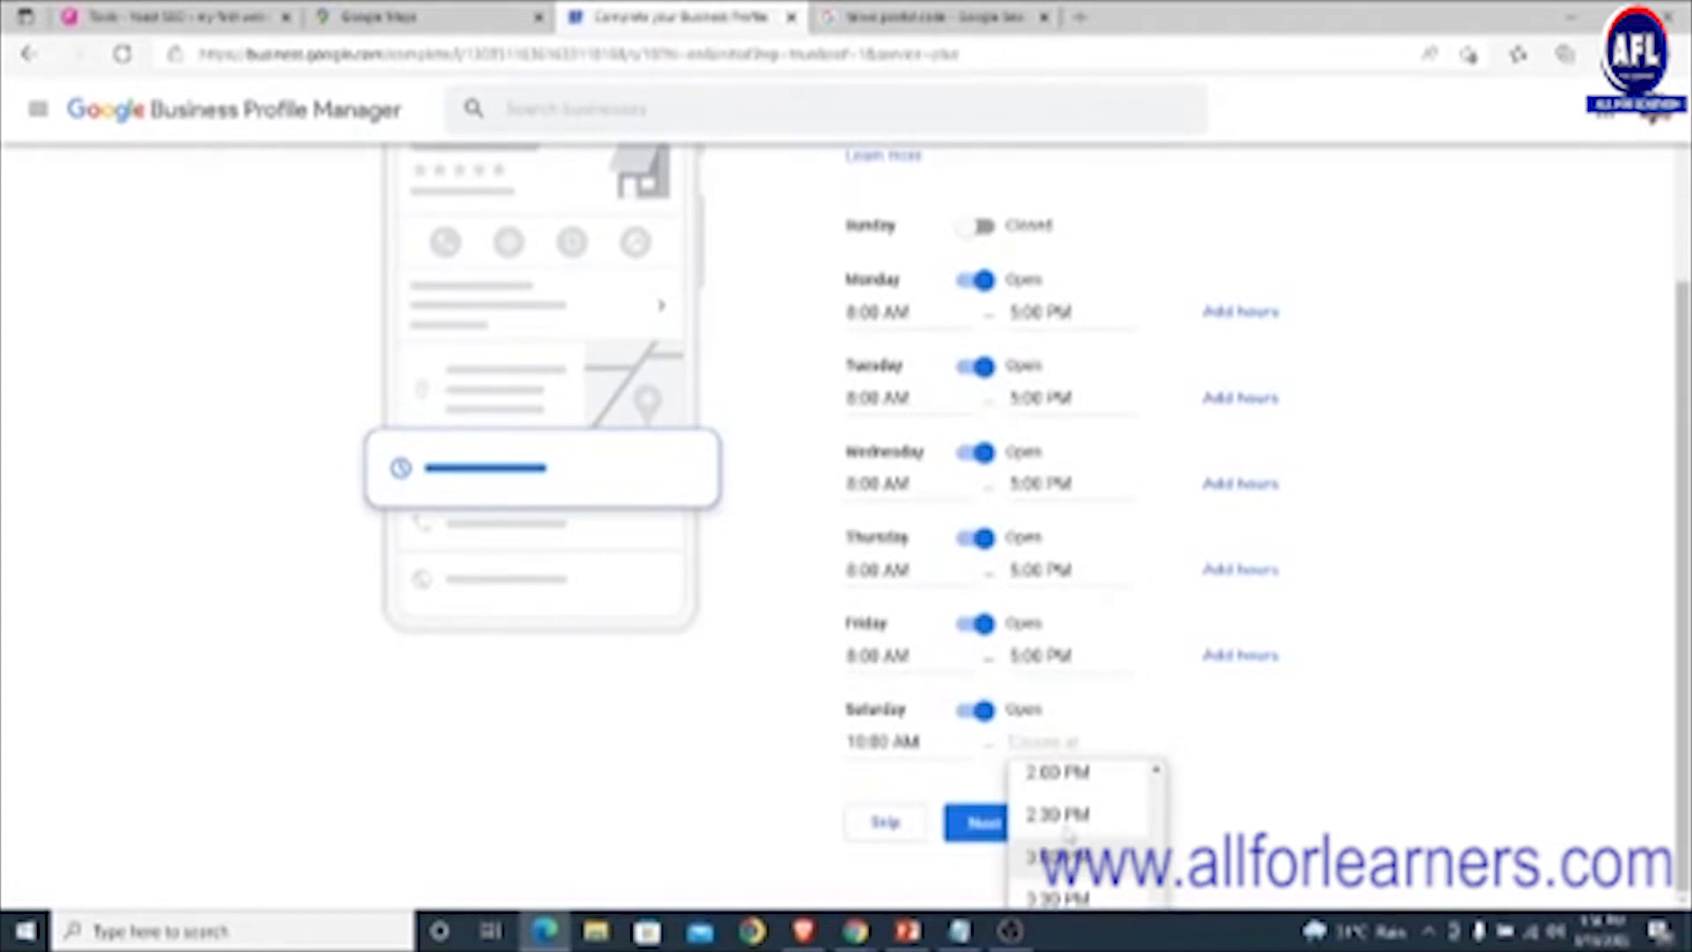
pyautogui.click(1062, 775)
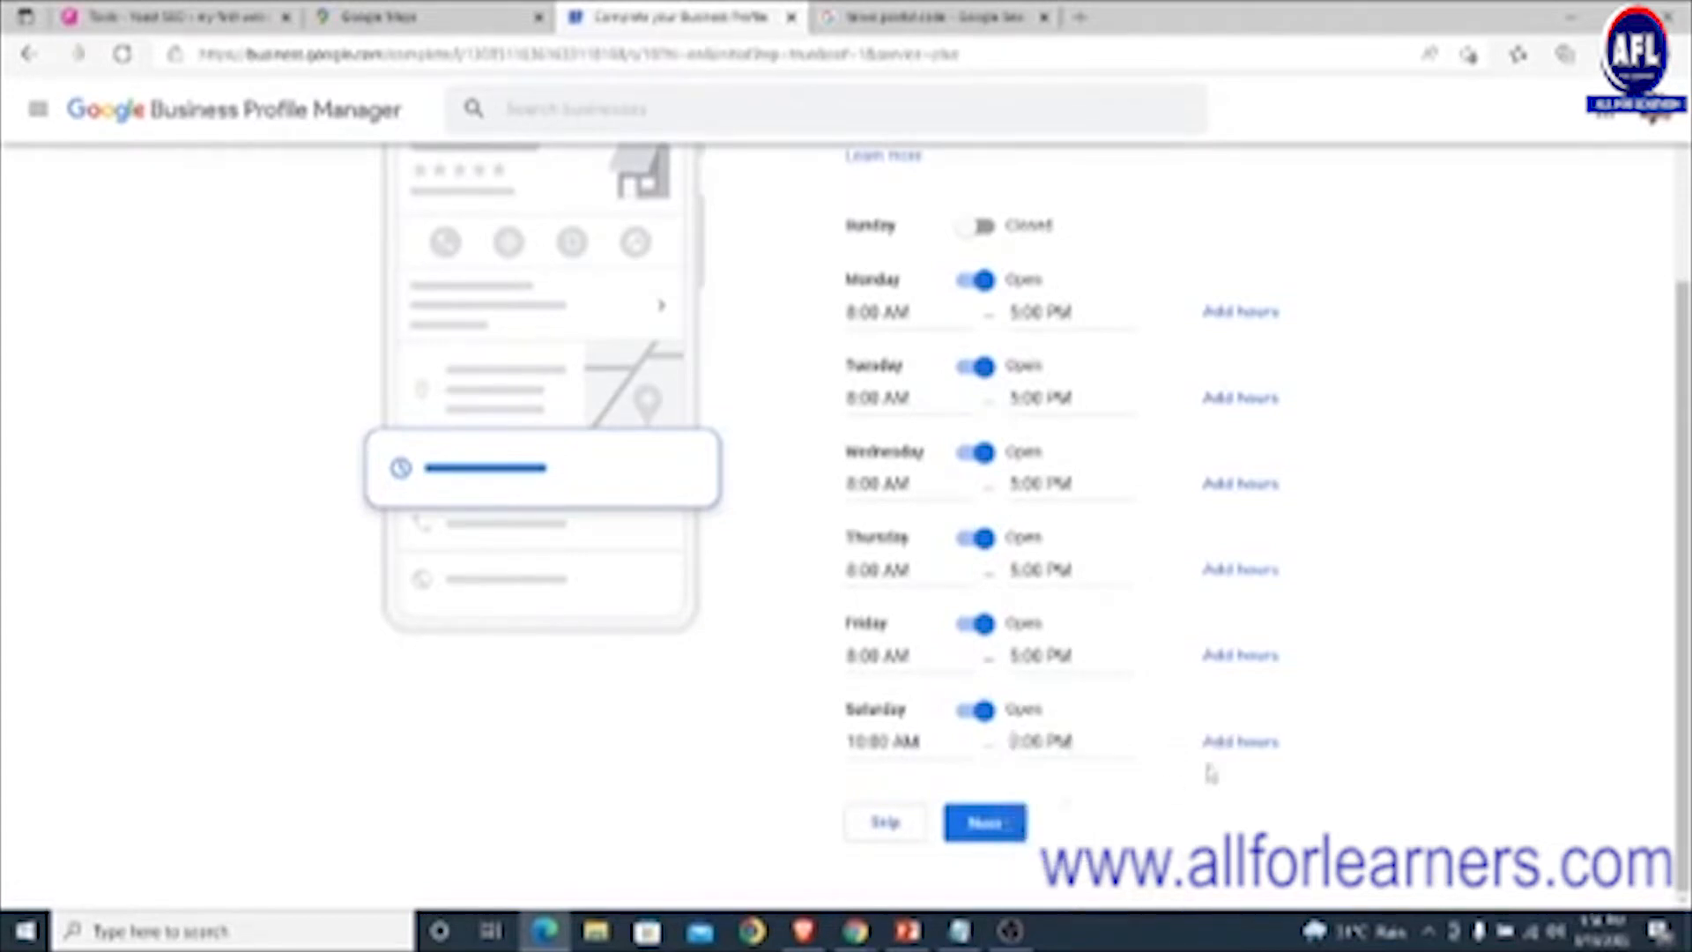
pyautogui.click(983, 823)
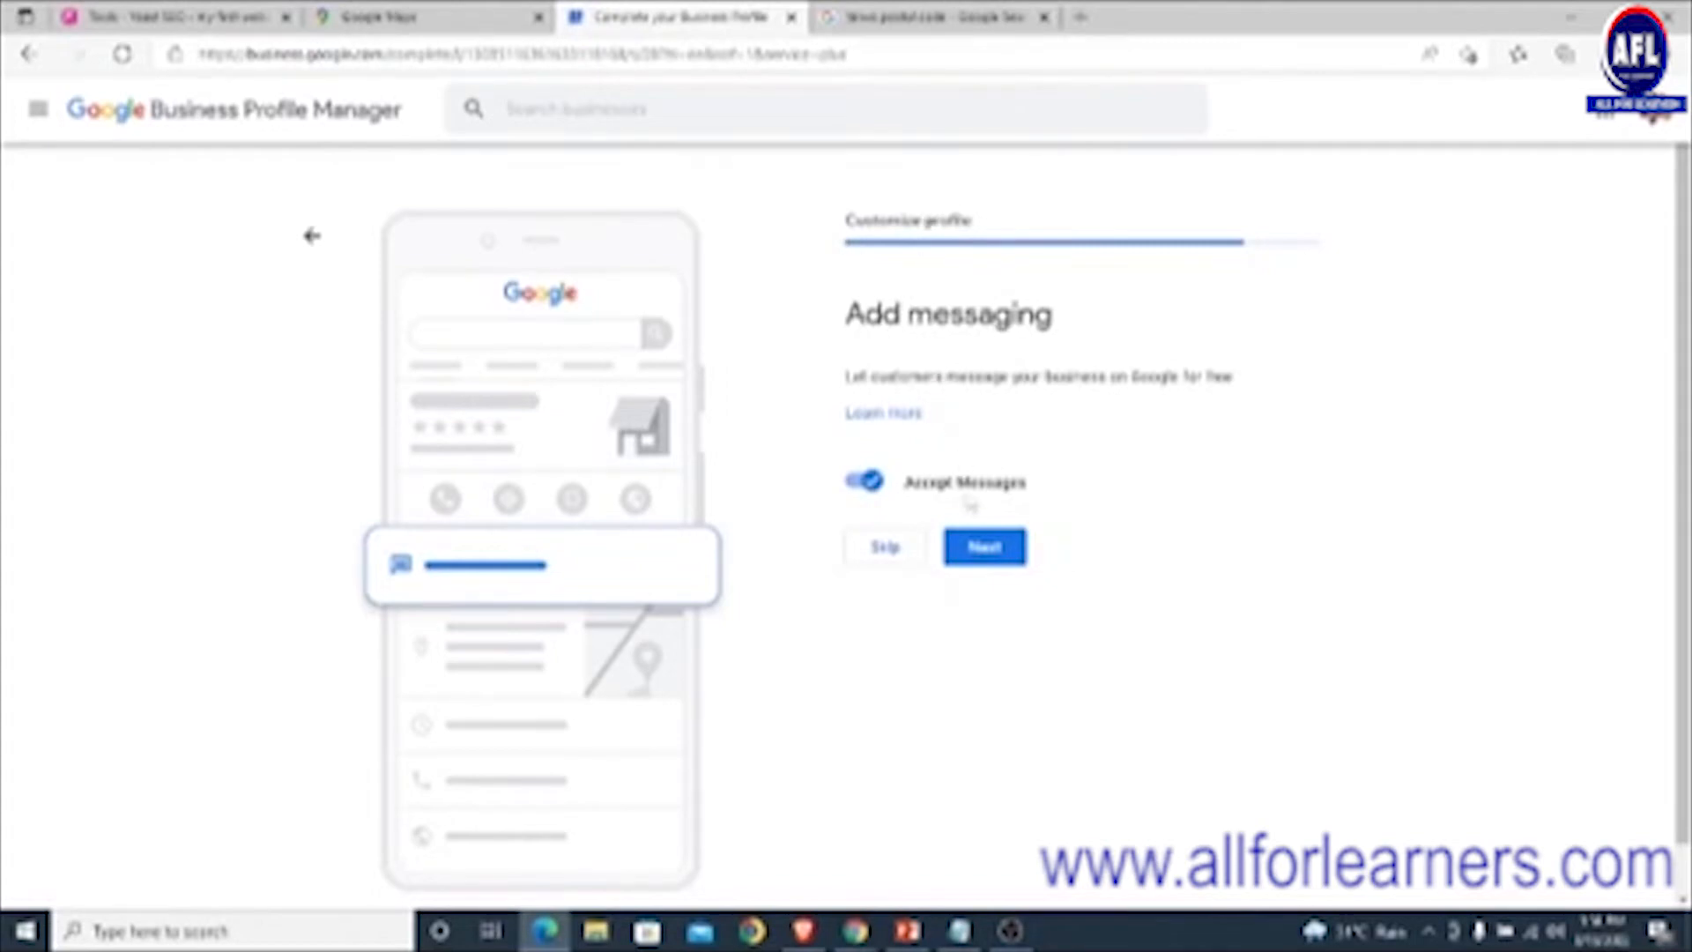
# - Keep Accept Messages on and continue to the business description step
pyautogui.click(995, 552)
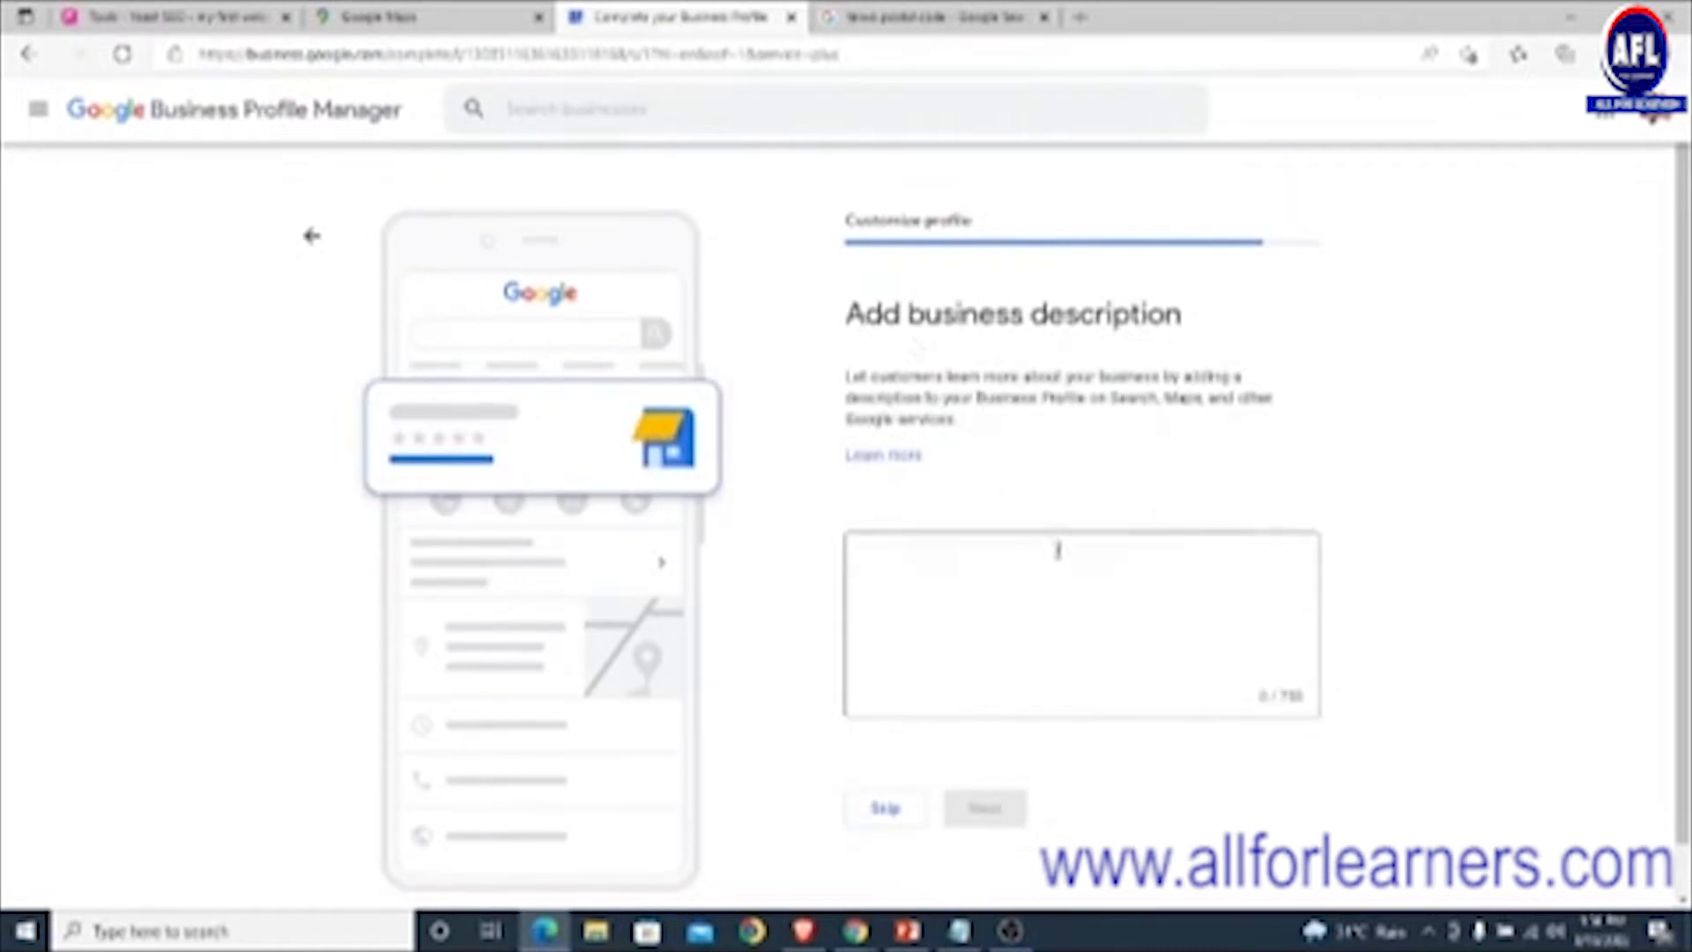
# - Write a description about educating young minds in information and technology
pyautogui.click(942, 562)
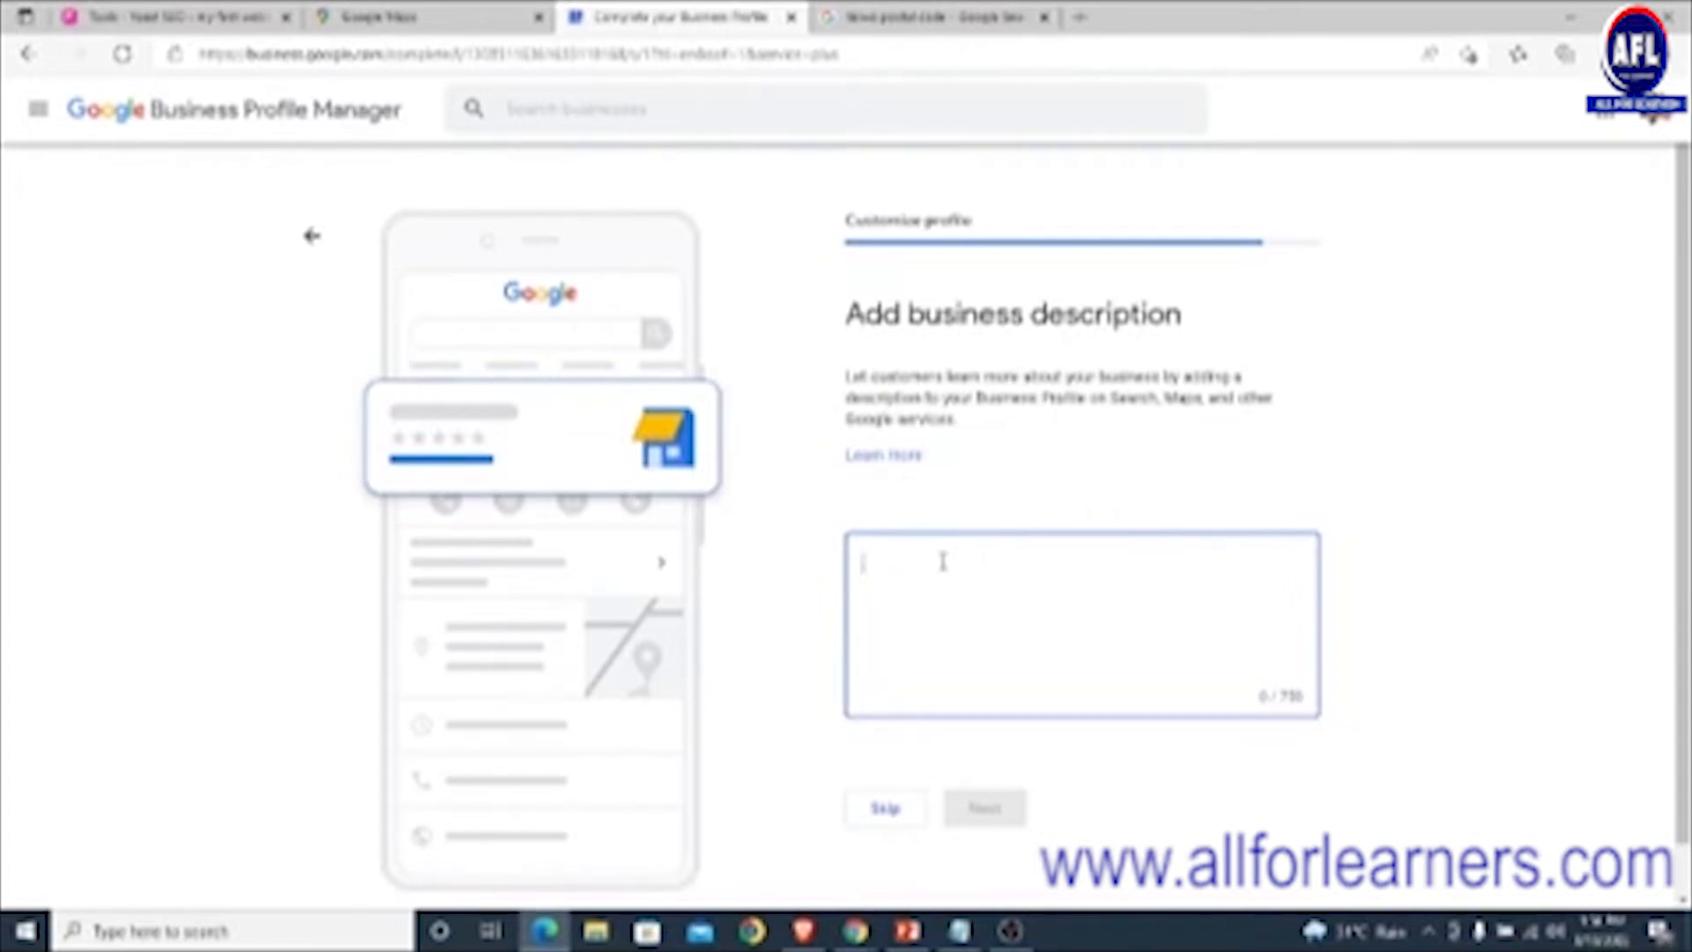
pyautogui.write('our')
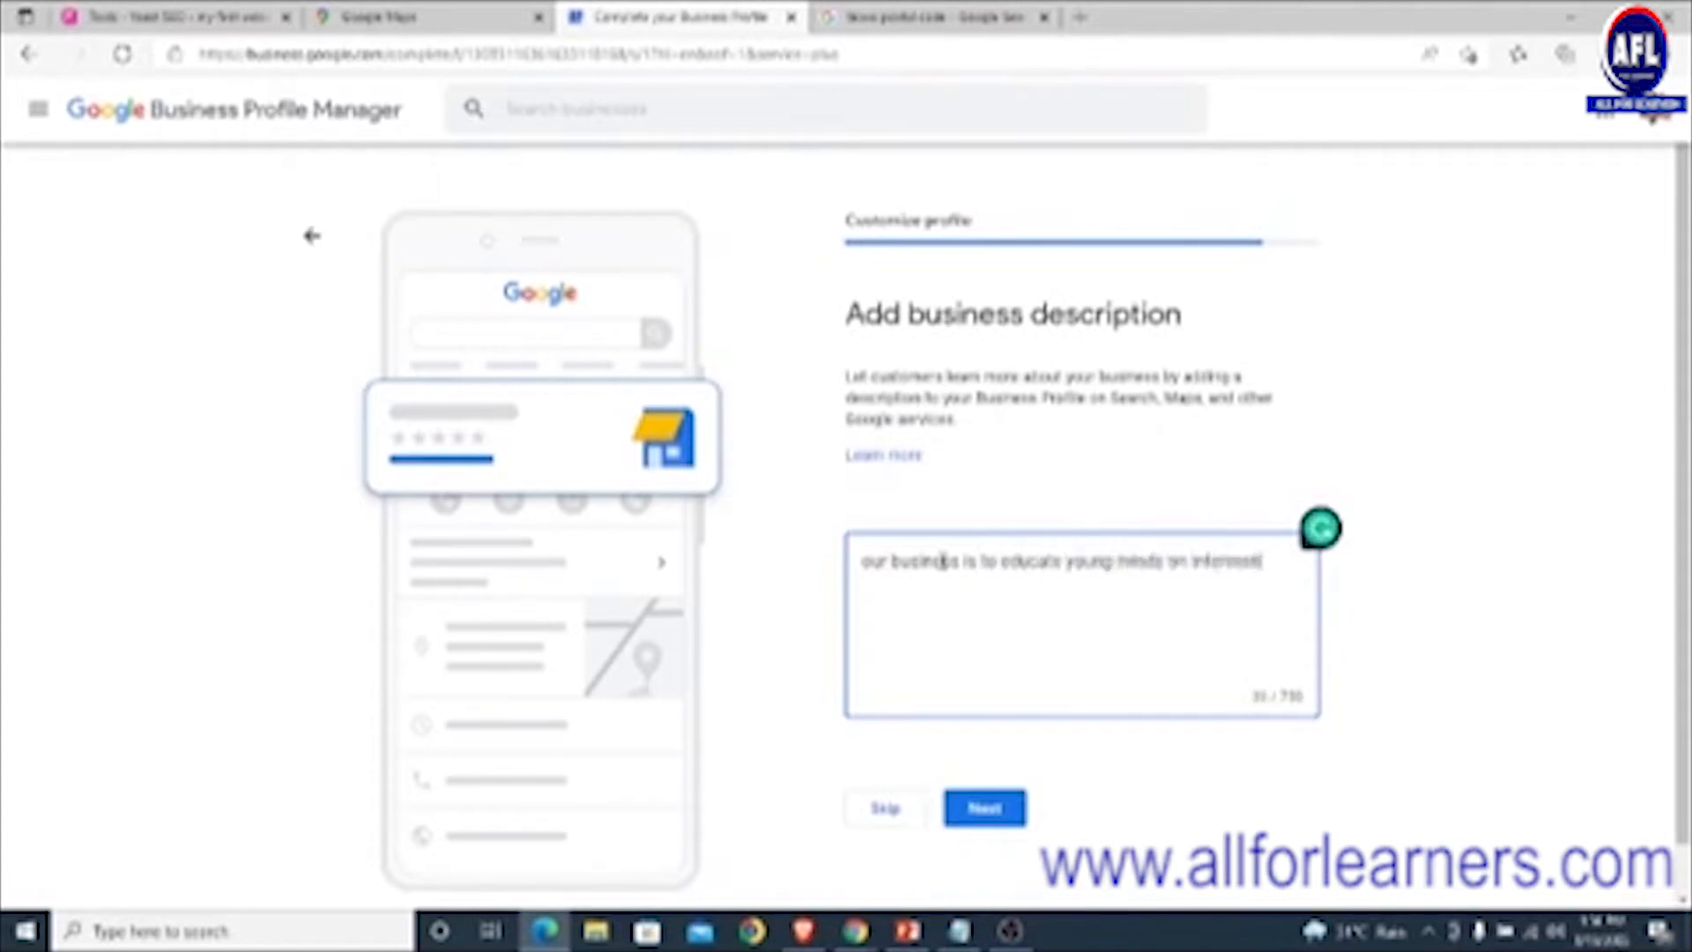
pyautogui.write('on and technology, so that they can be fit into the 21s')
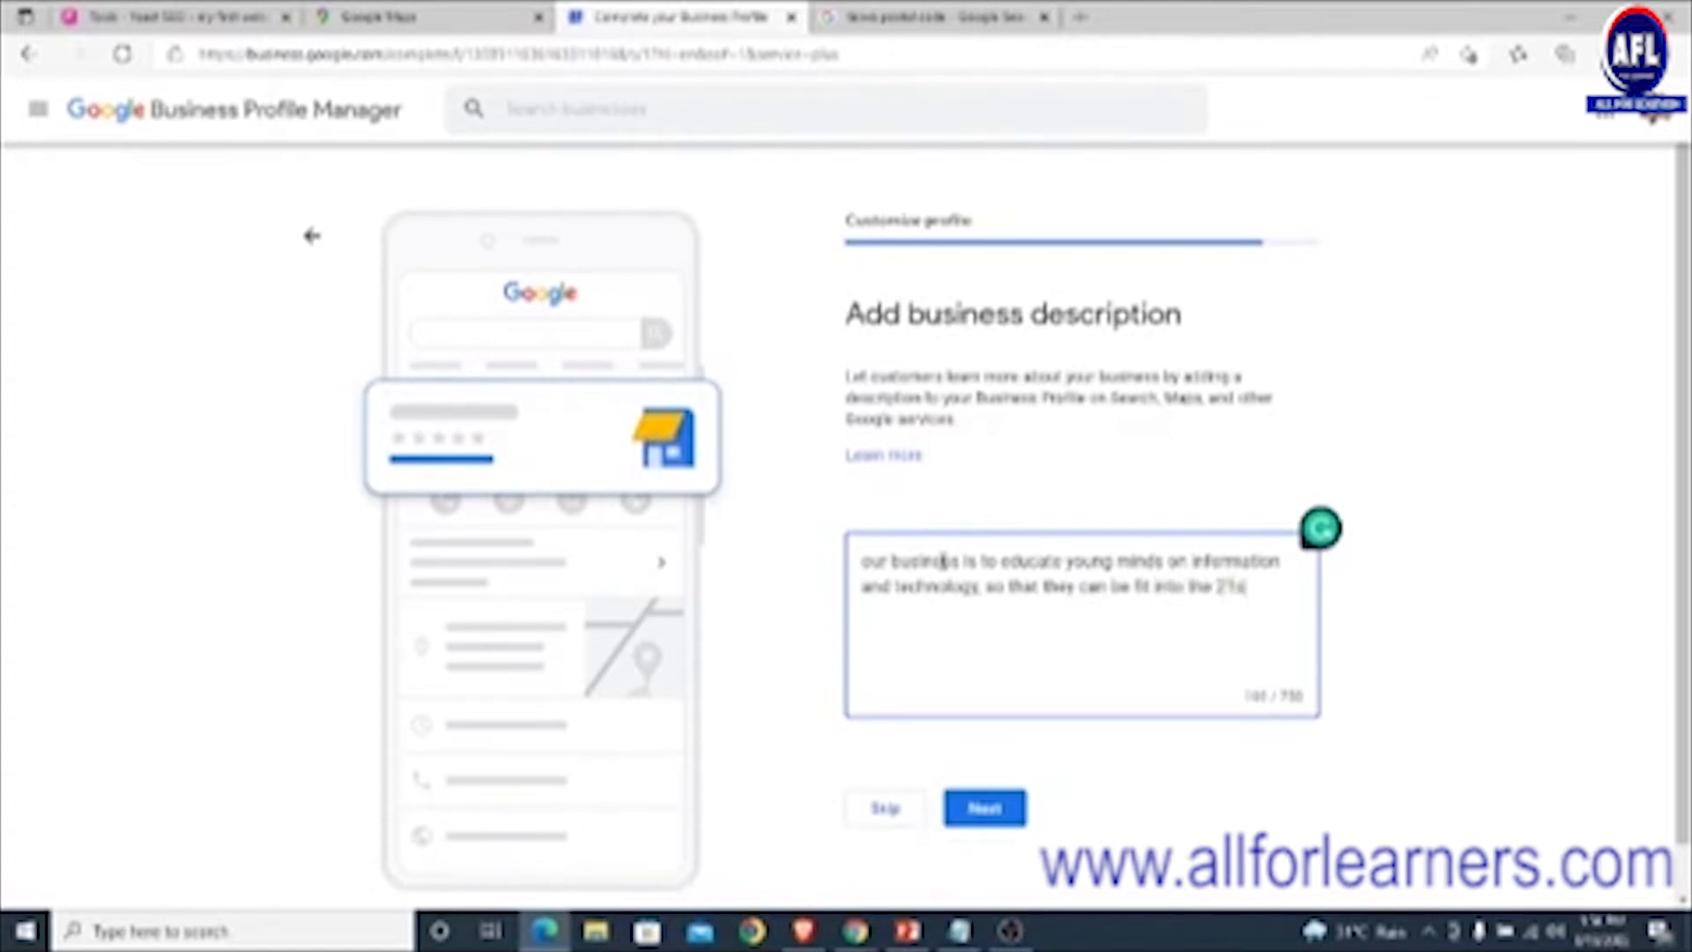
pyautogui.write('ury')
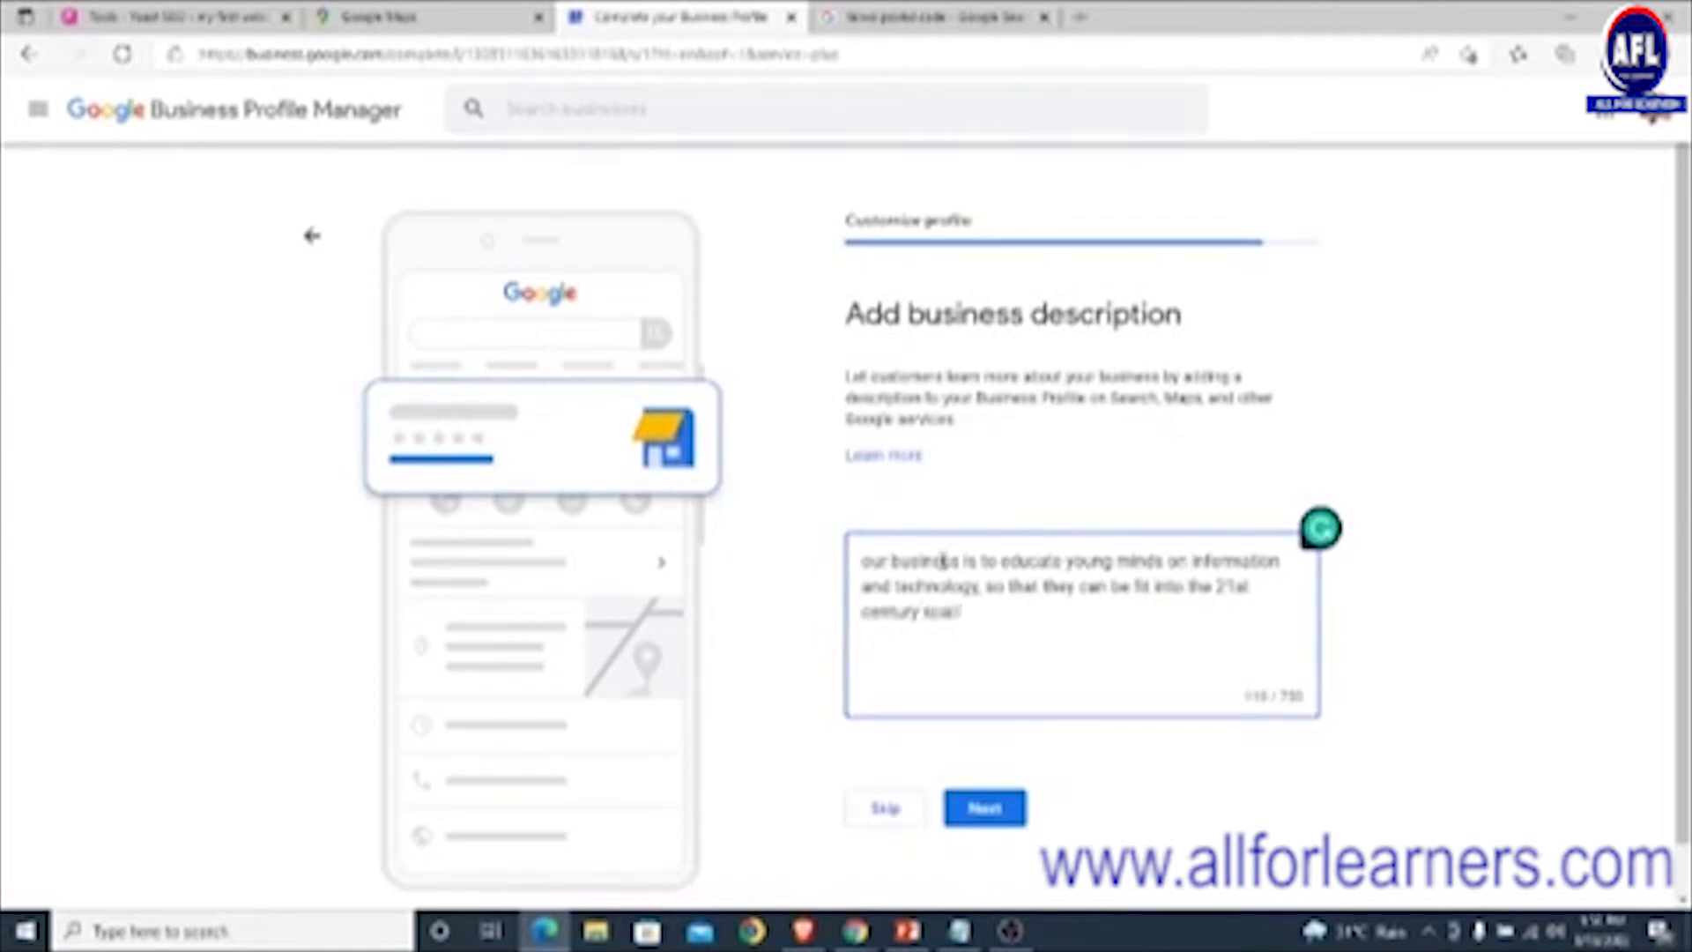
pyautogui.write(' space')
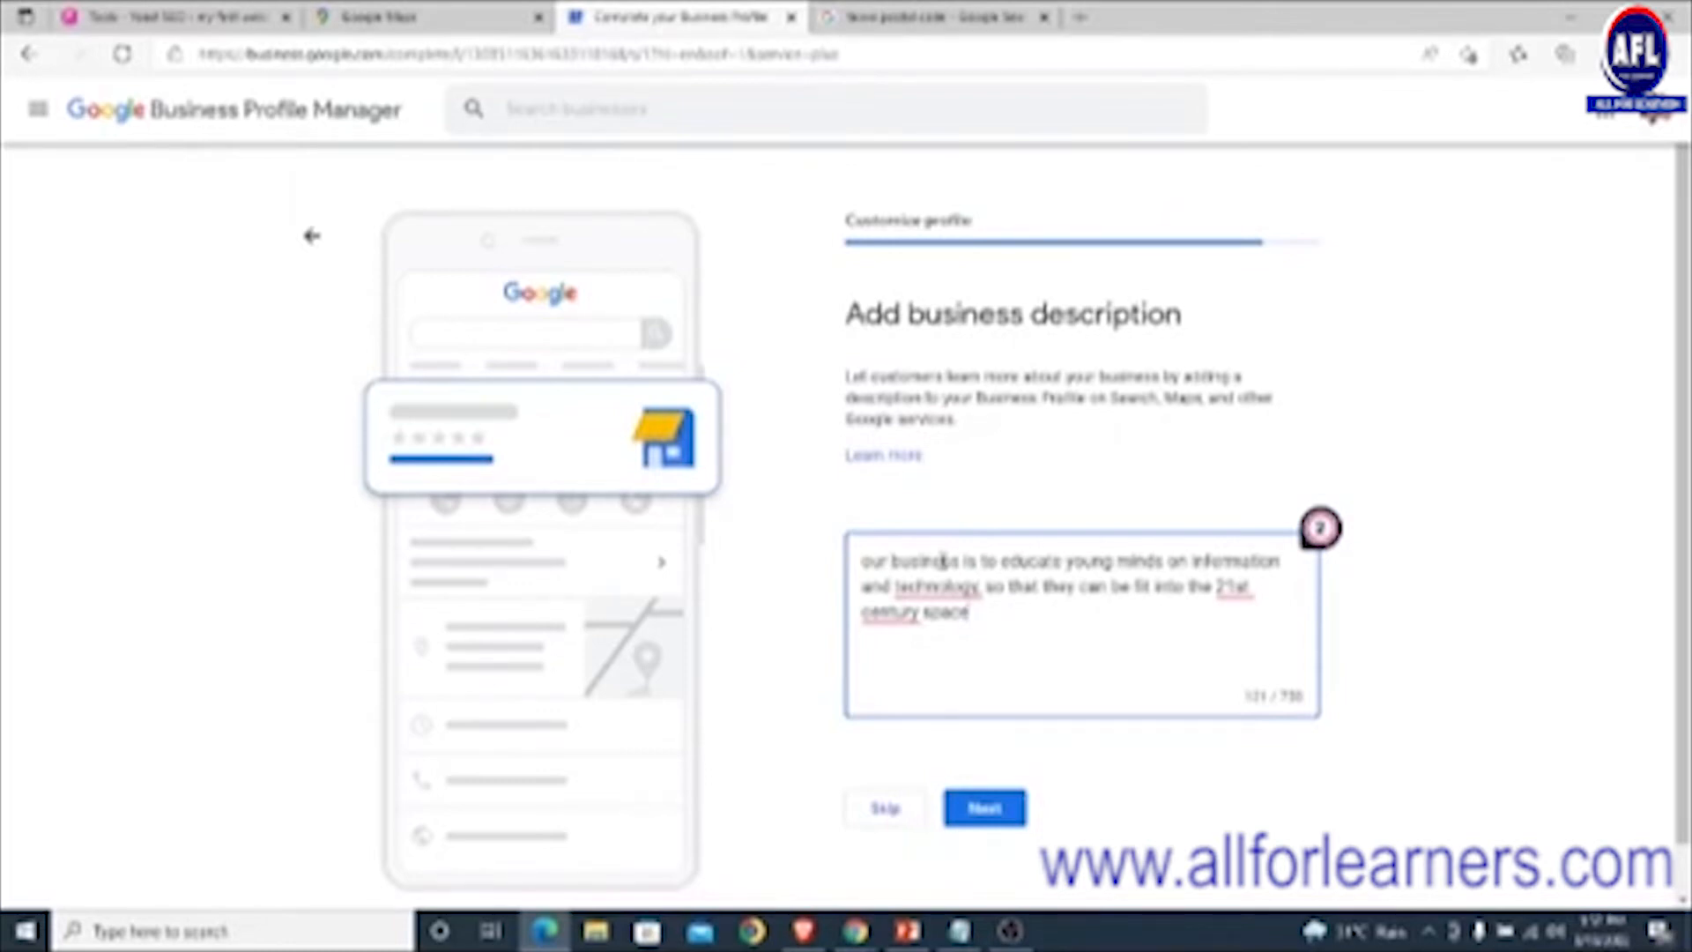
# - Fix the description's spelling, including '21st-century', and save it
pyautogui.click(934, 588)
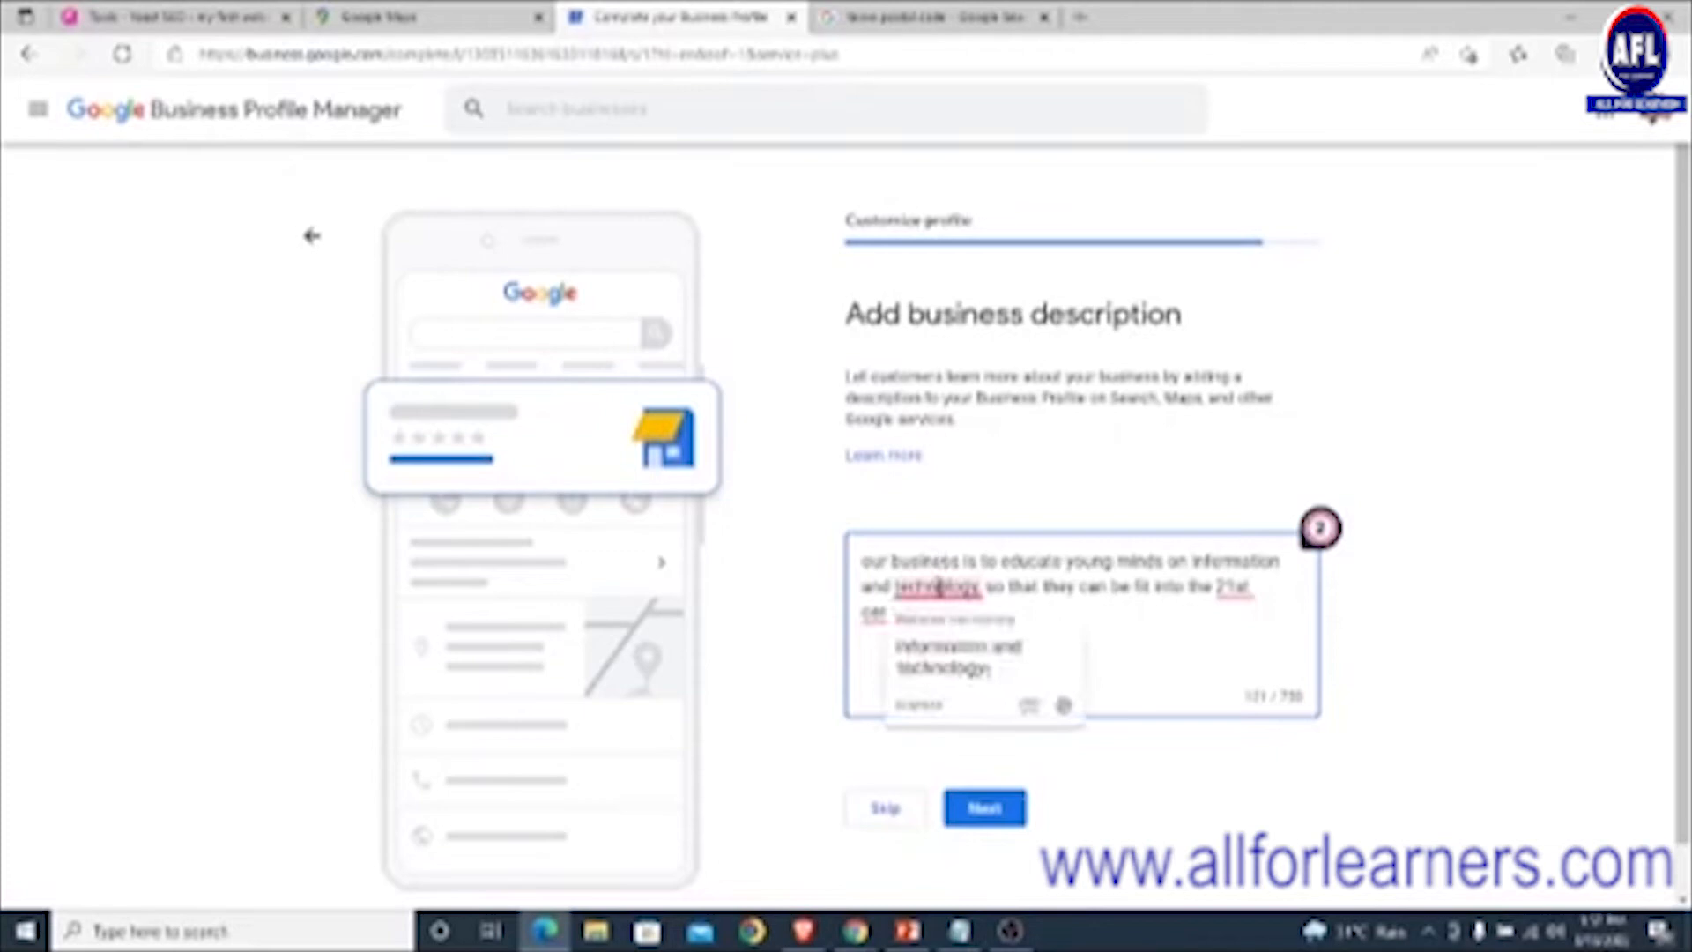
pyautogui.click(938, 657)
pyautogui.click(910, 617)
pyautogui.click(934, 681)
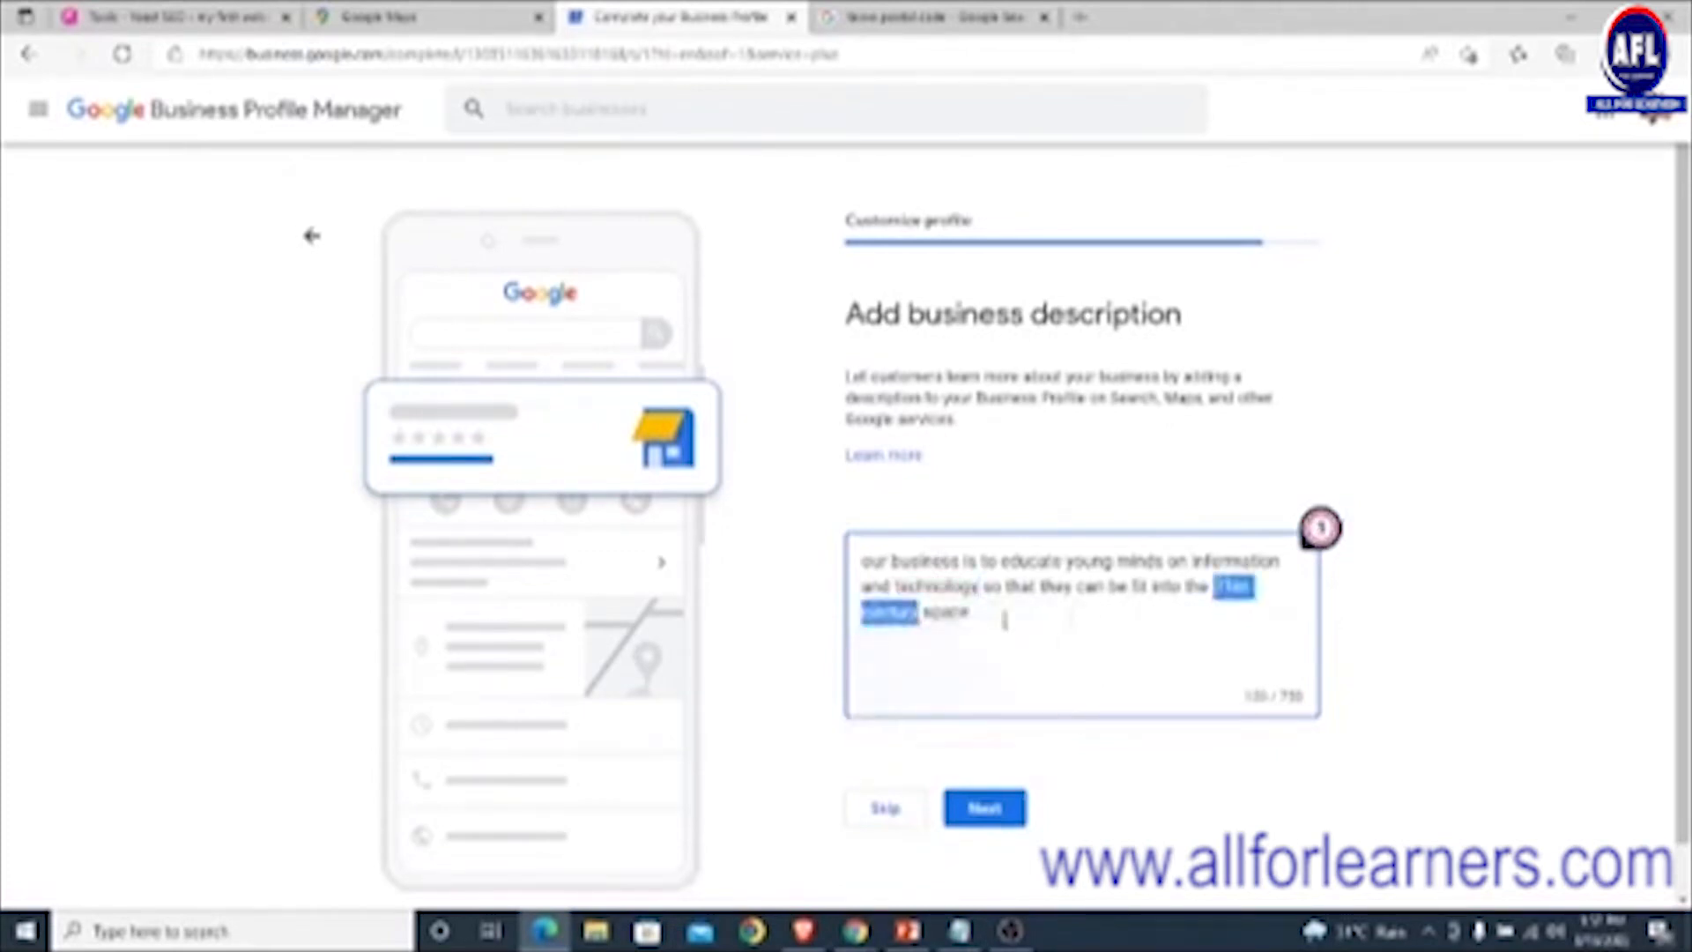
pyautogui.click(984, 808)
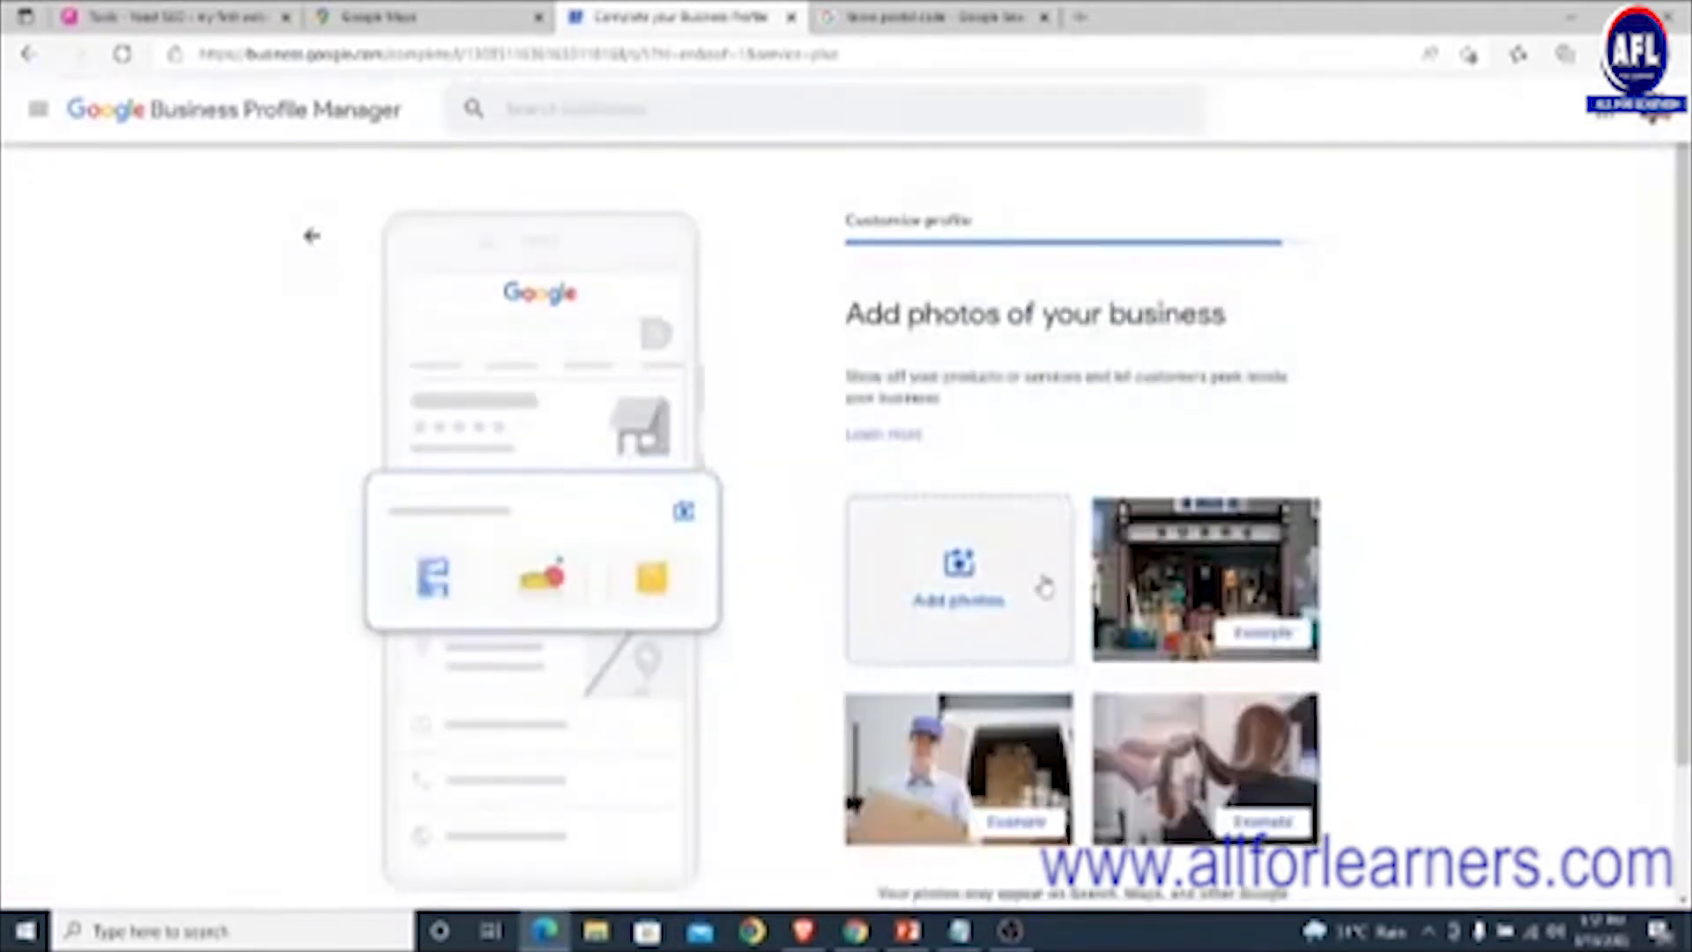
# - Upload a business photo from the computer and continue past the photos step
pyautogui.scroll(-2, 1034, 348)
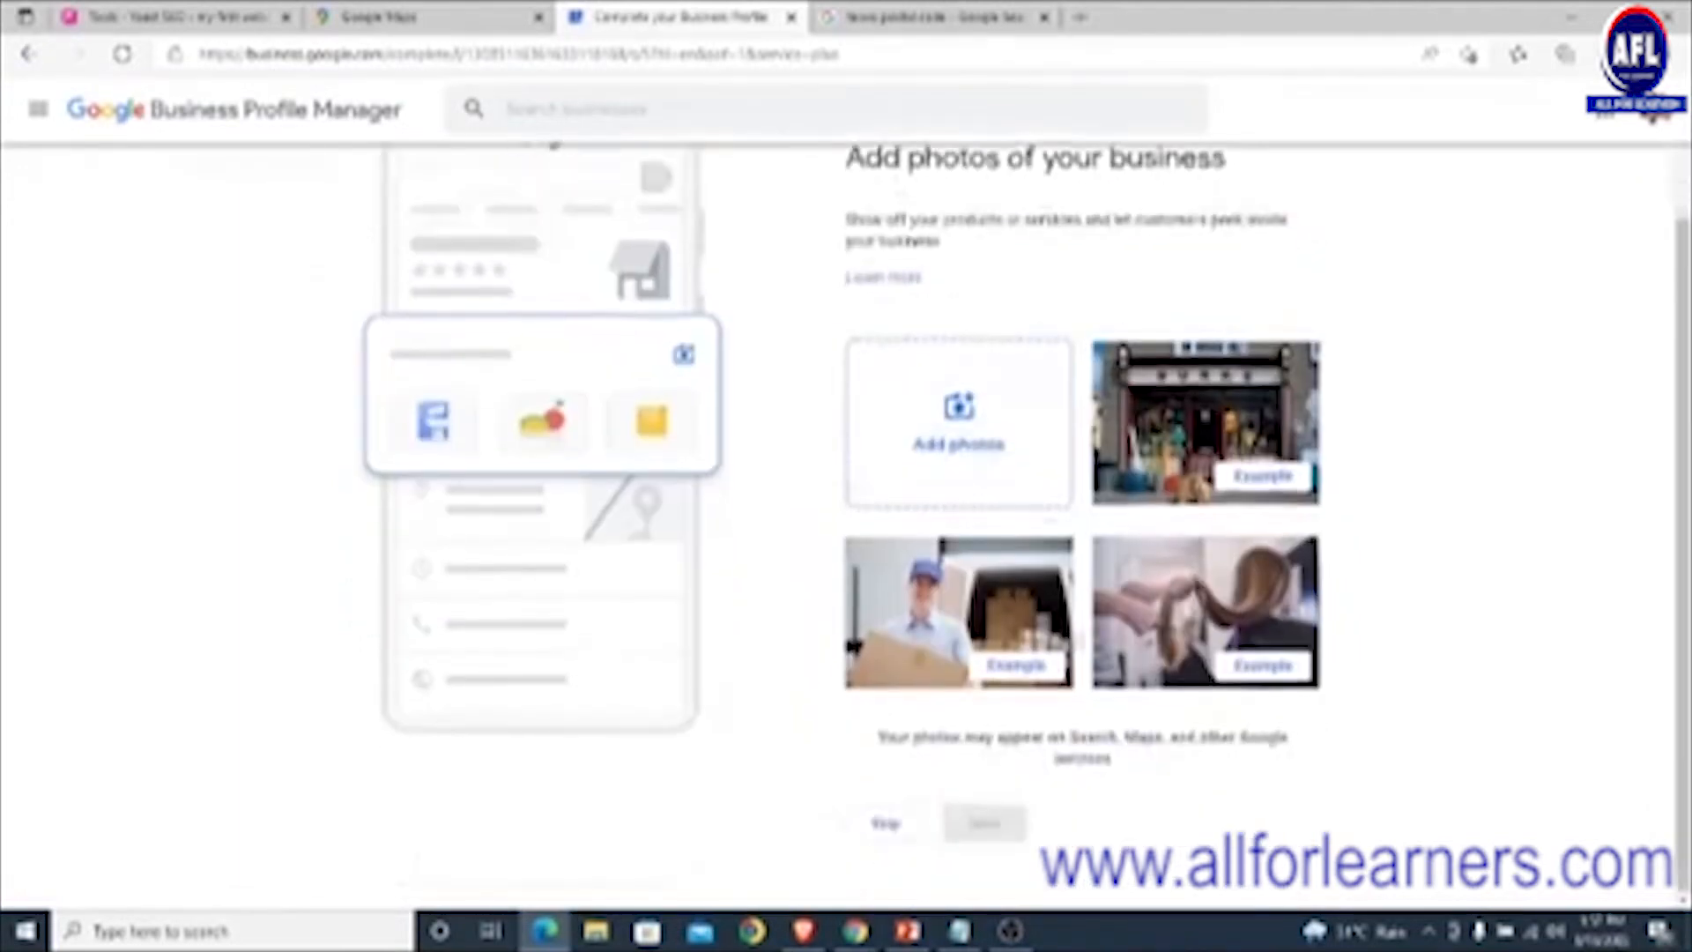
pyautogui.scroll(2, 1033, 346)
pyautogui.click(985, 599)
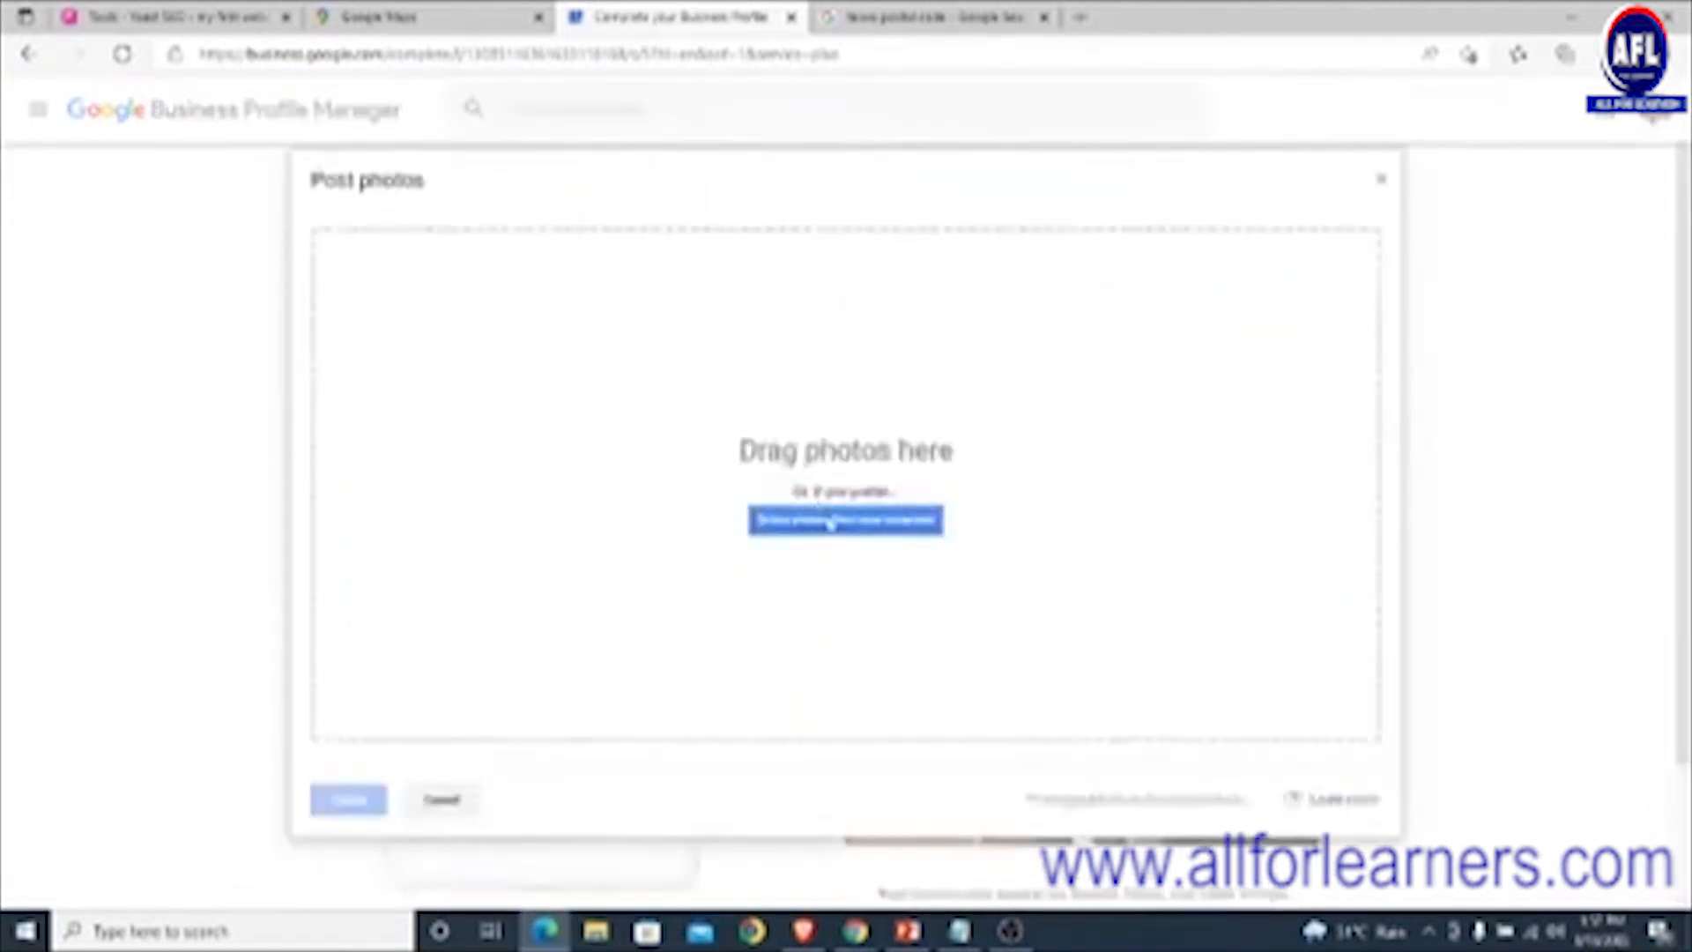
pyautogui.click(830, 521)
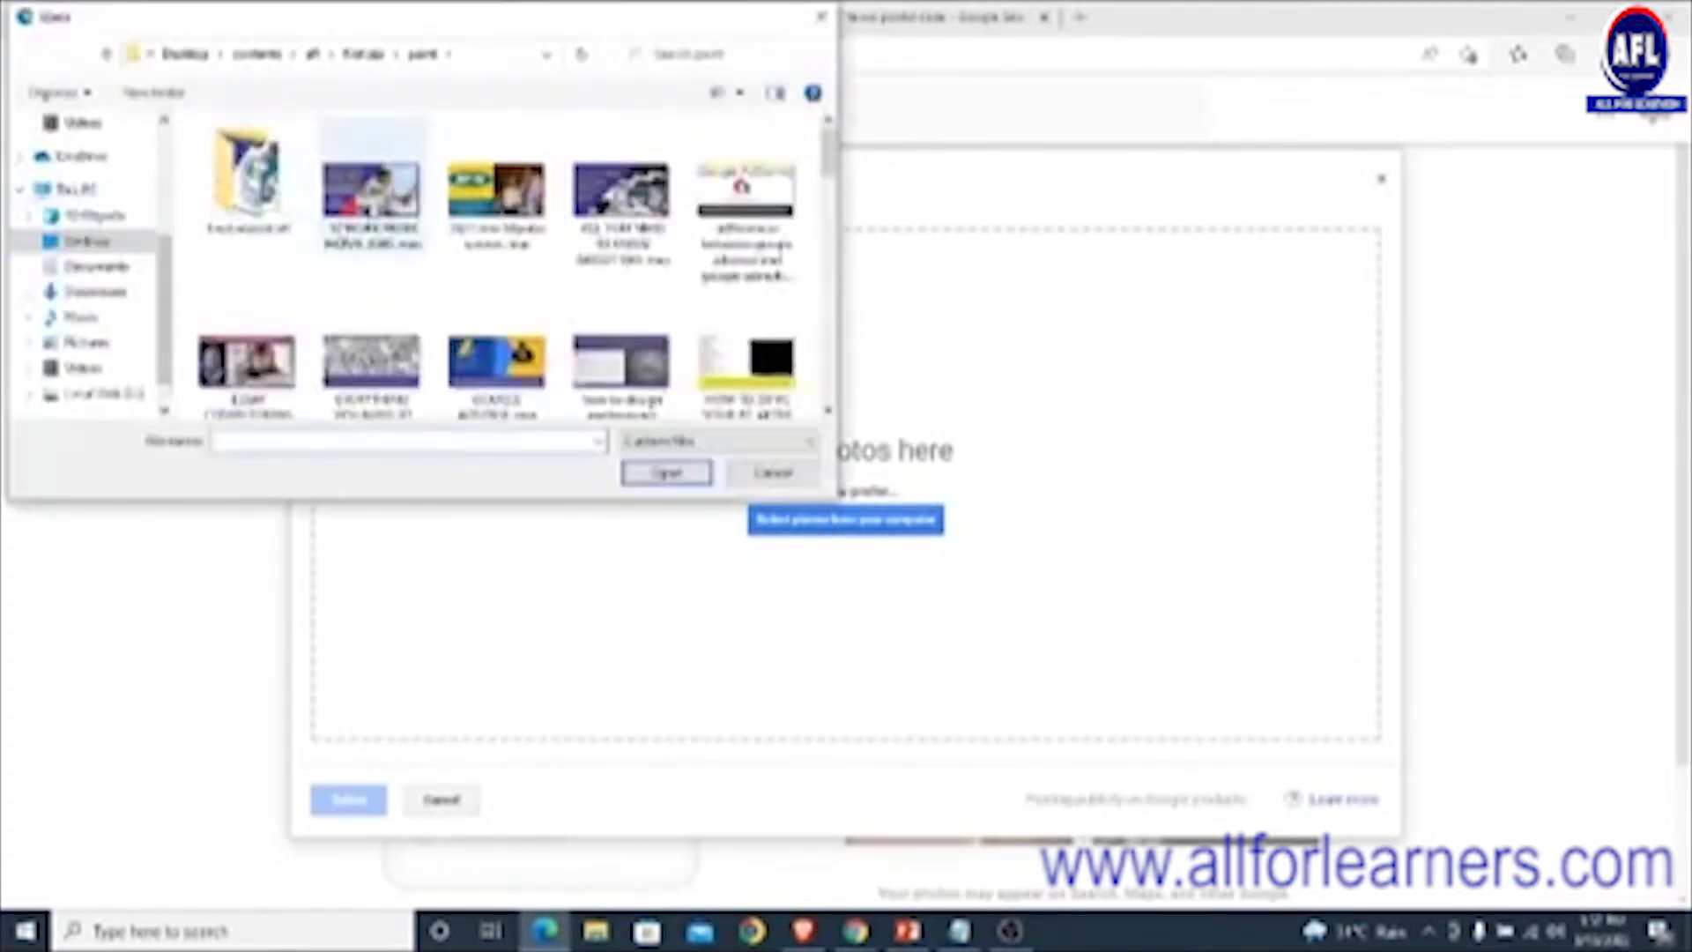
pyautogui.doubleClick(746, 203)
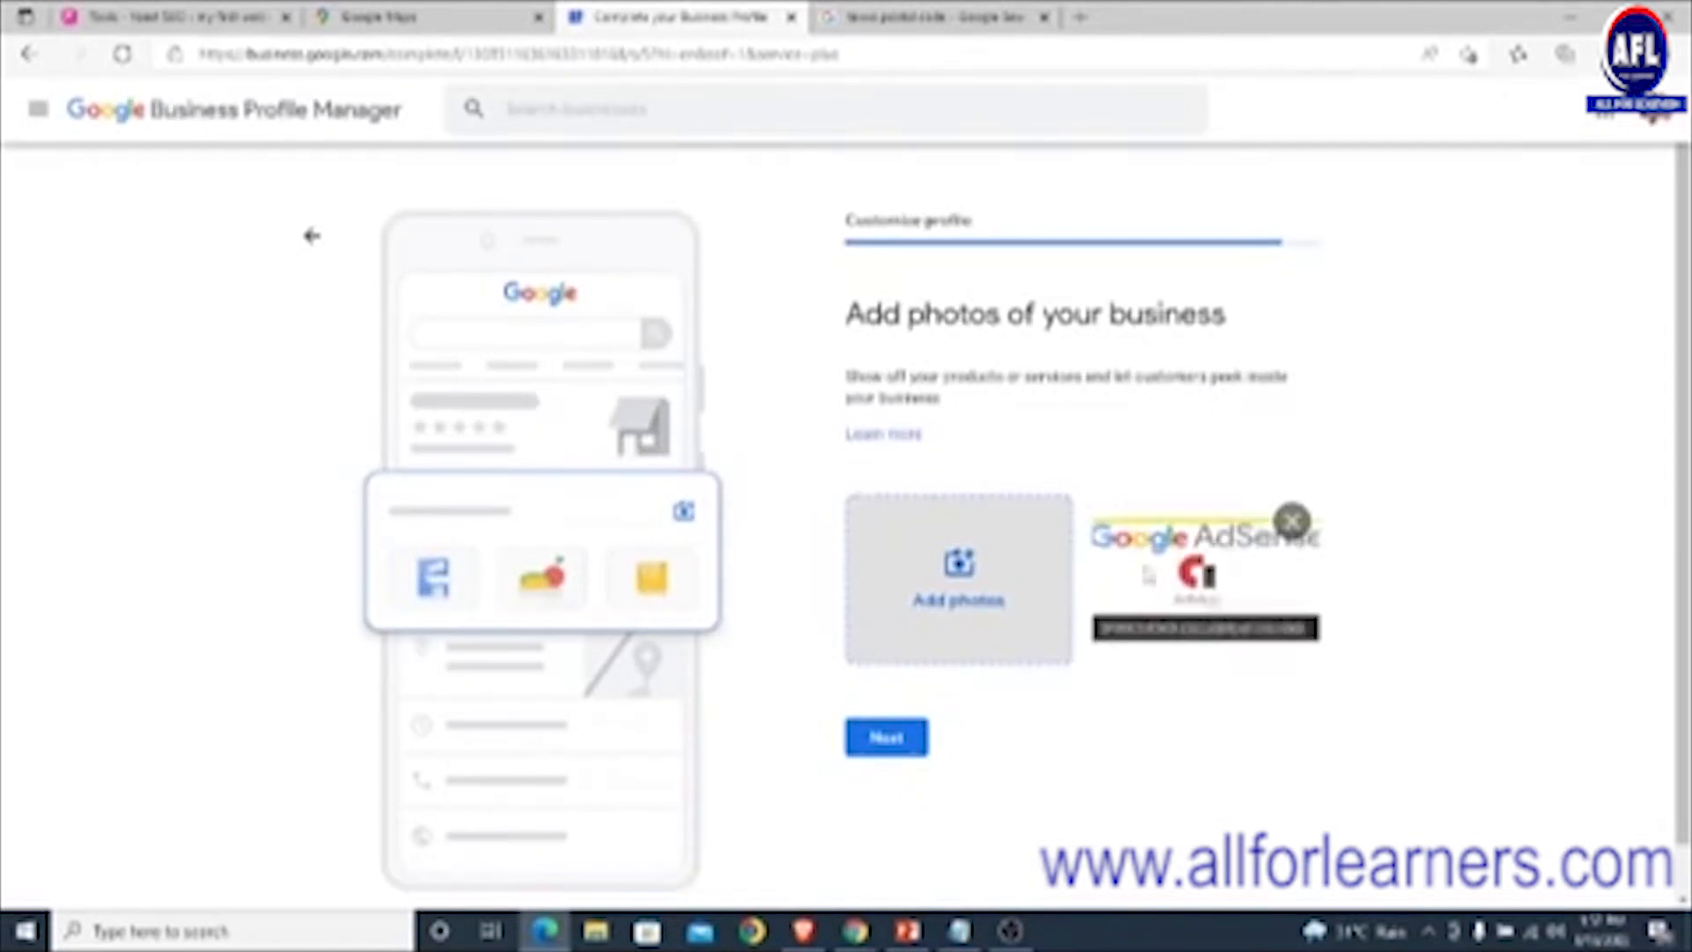
pyautogui.scroll(-1, 1148, 574)
pyautogui.click(883, 689)
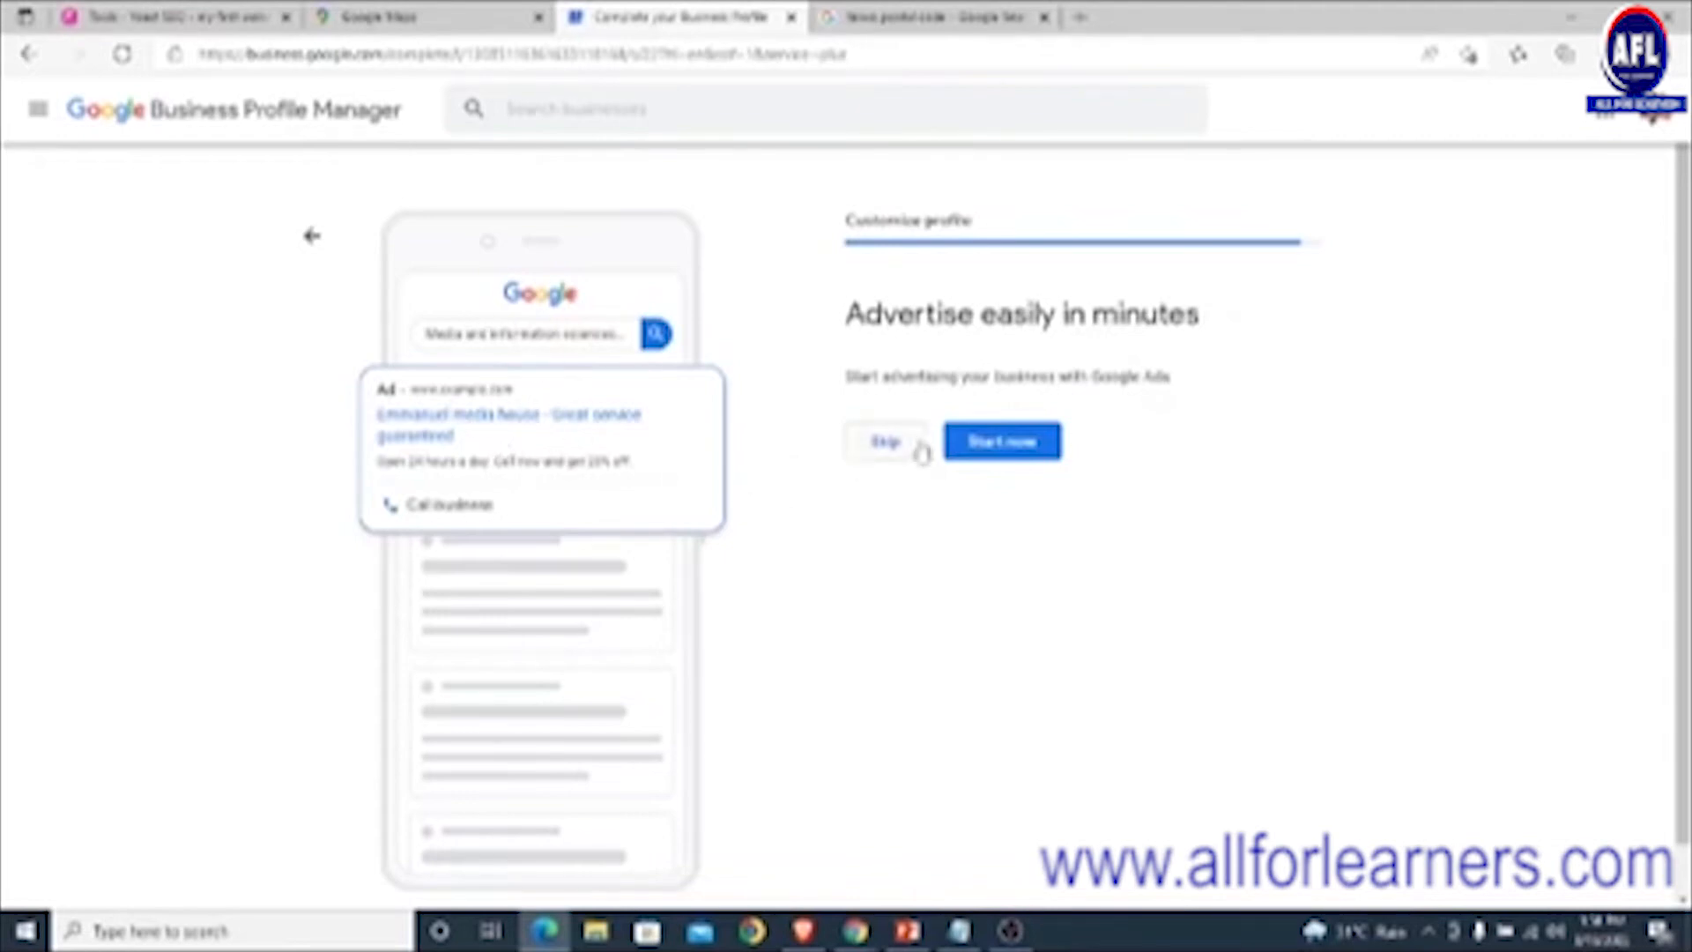
# - Skip the Google Ads offer and finish setup to view the profile on Google
pyautogui.click(888, 445)
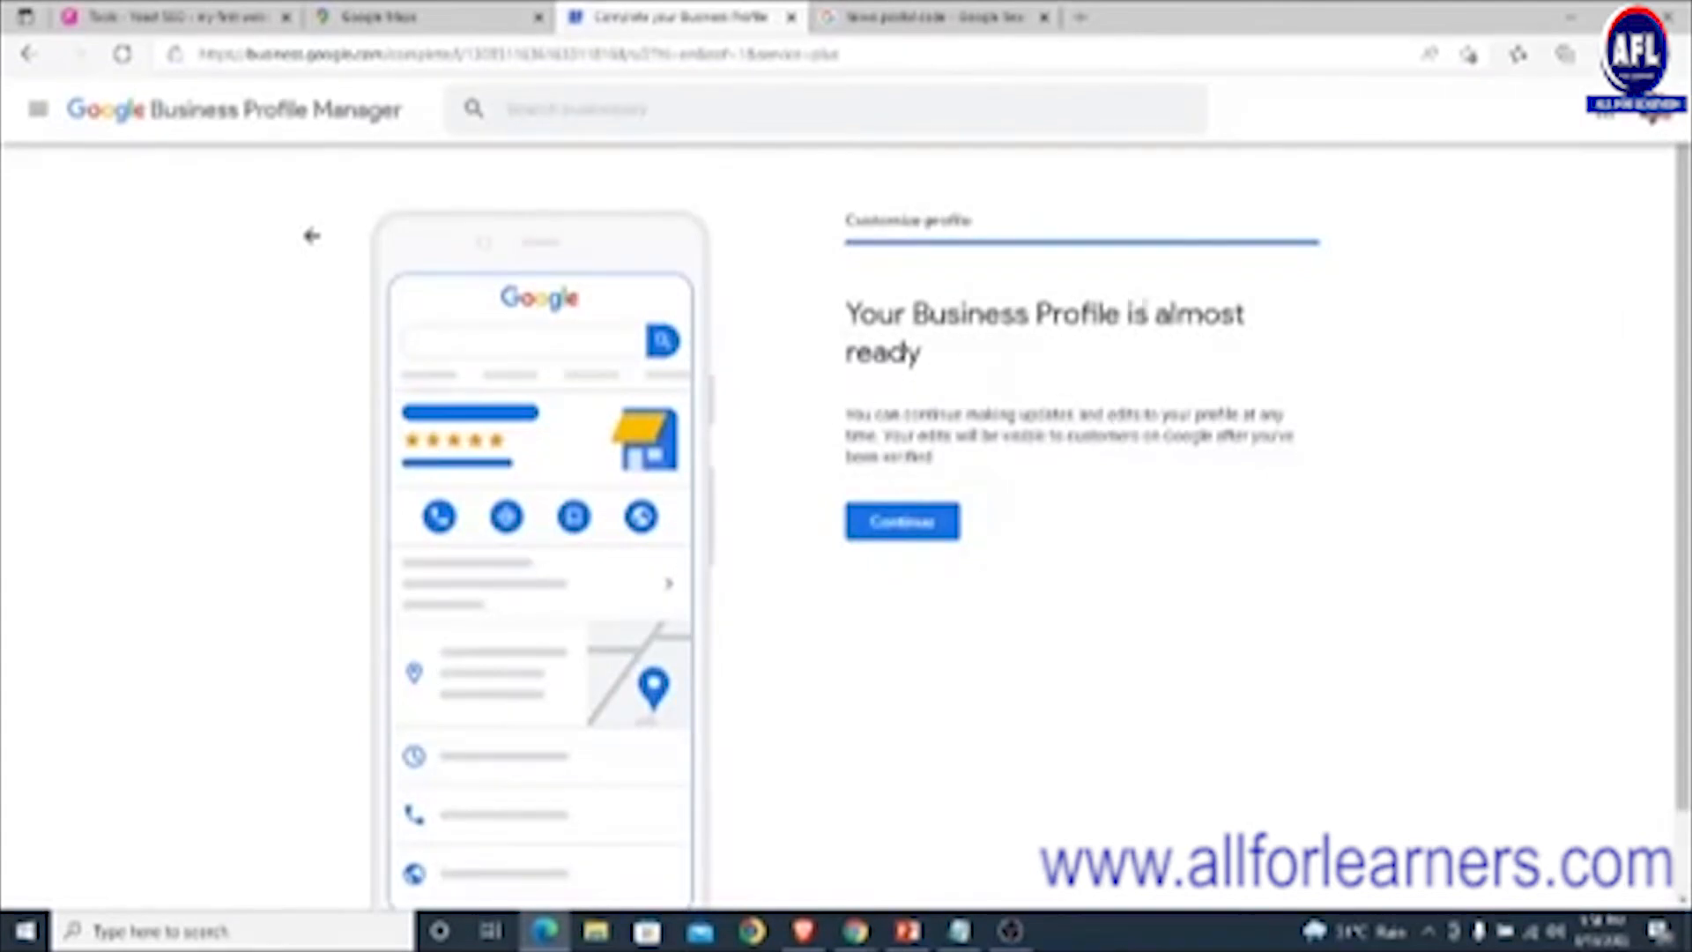
pyautogui.click(905, 525)
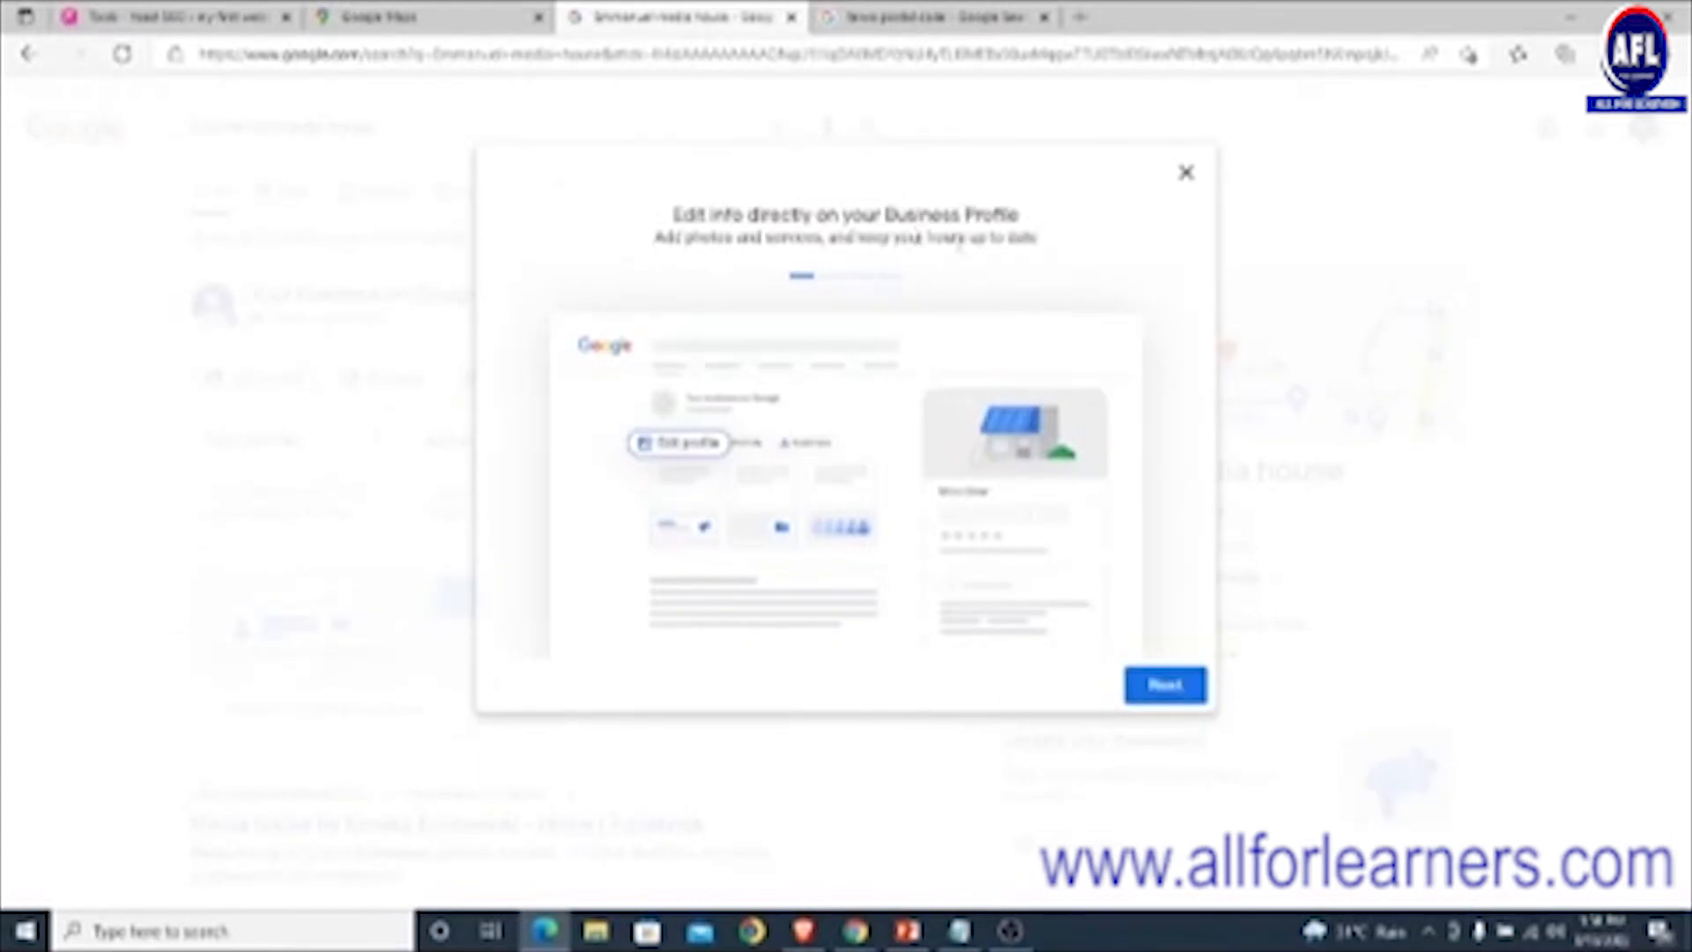
# - Step through the onboarding tour to its end and close it
pyautogui.click(1176, 692)
pyautogui.click(1167, 692)
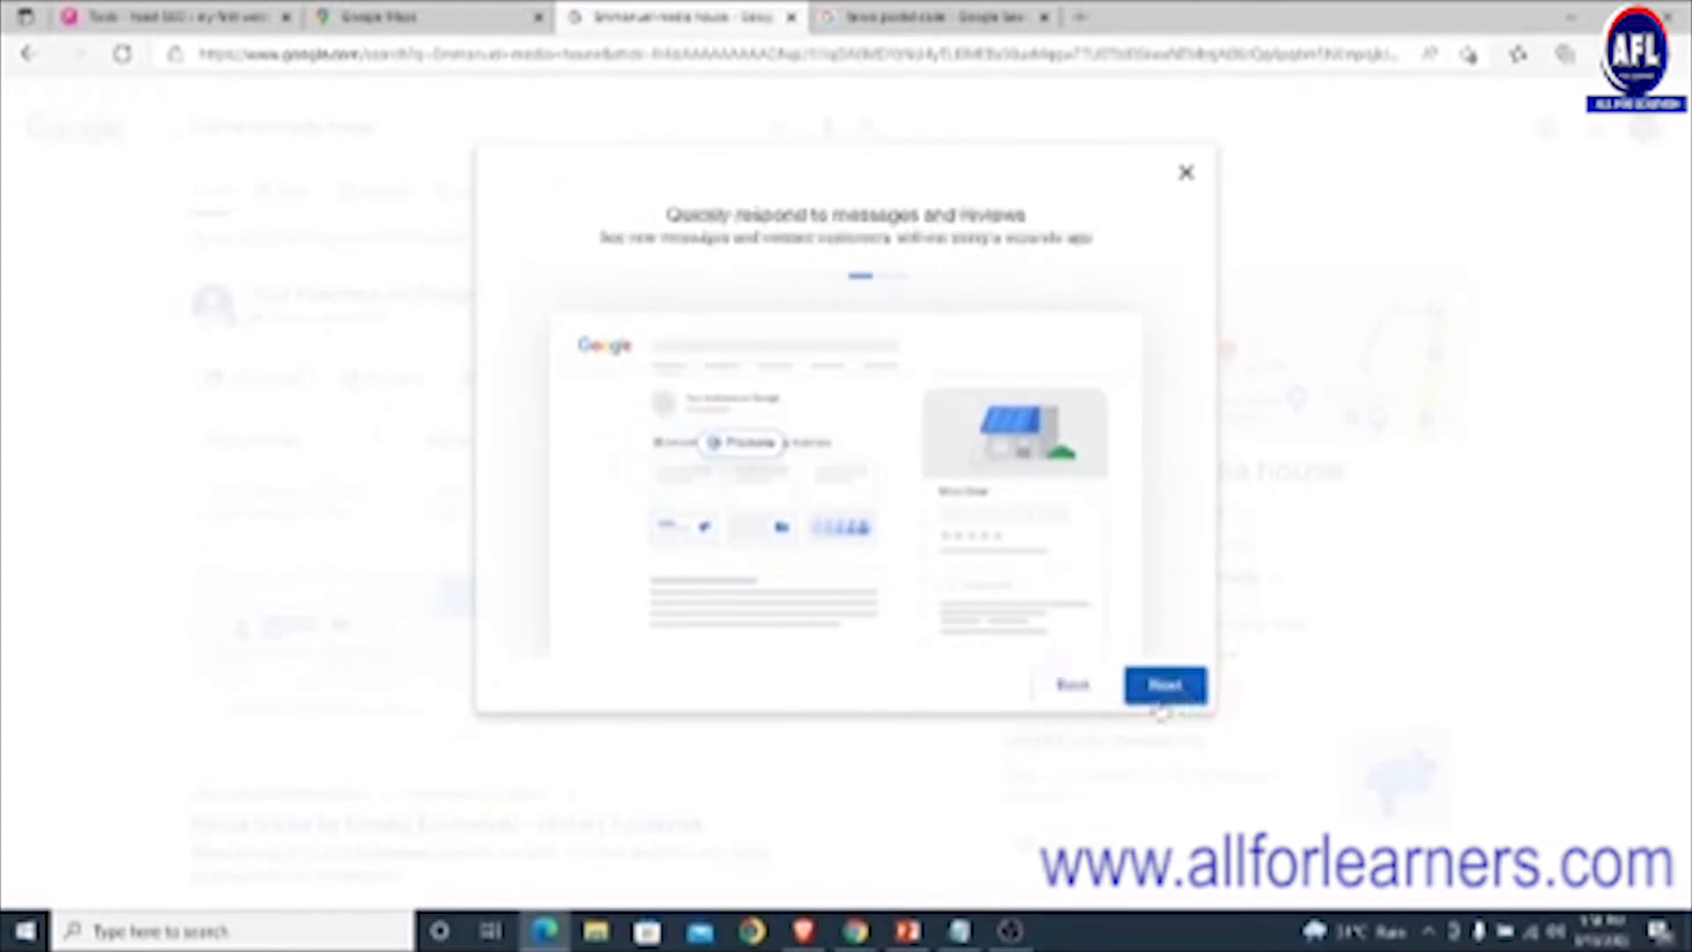
pyautogui.click(1175, 691)
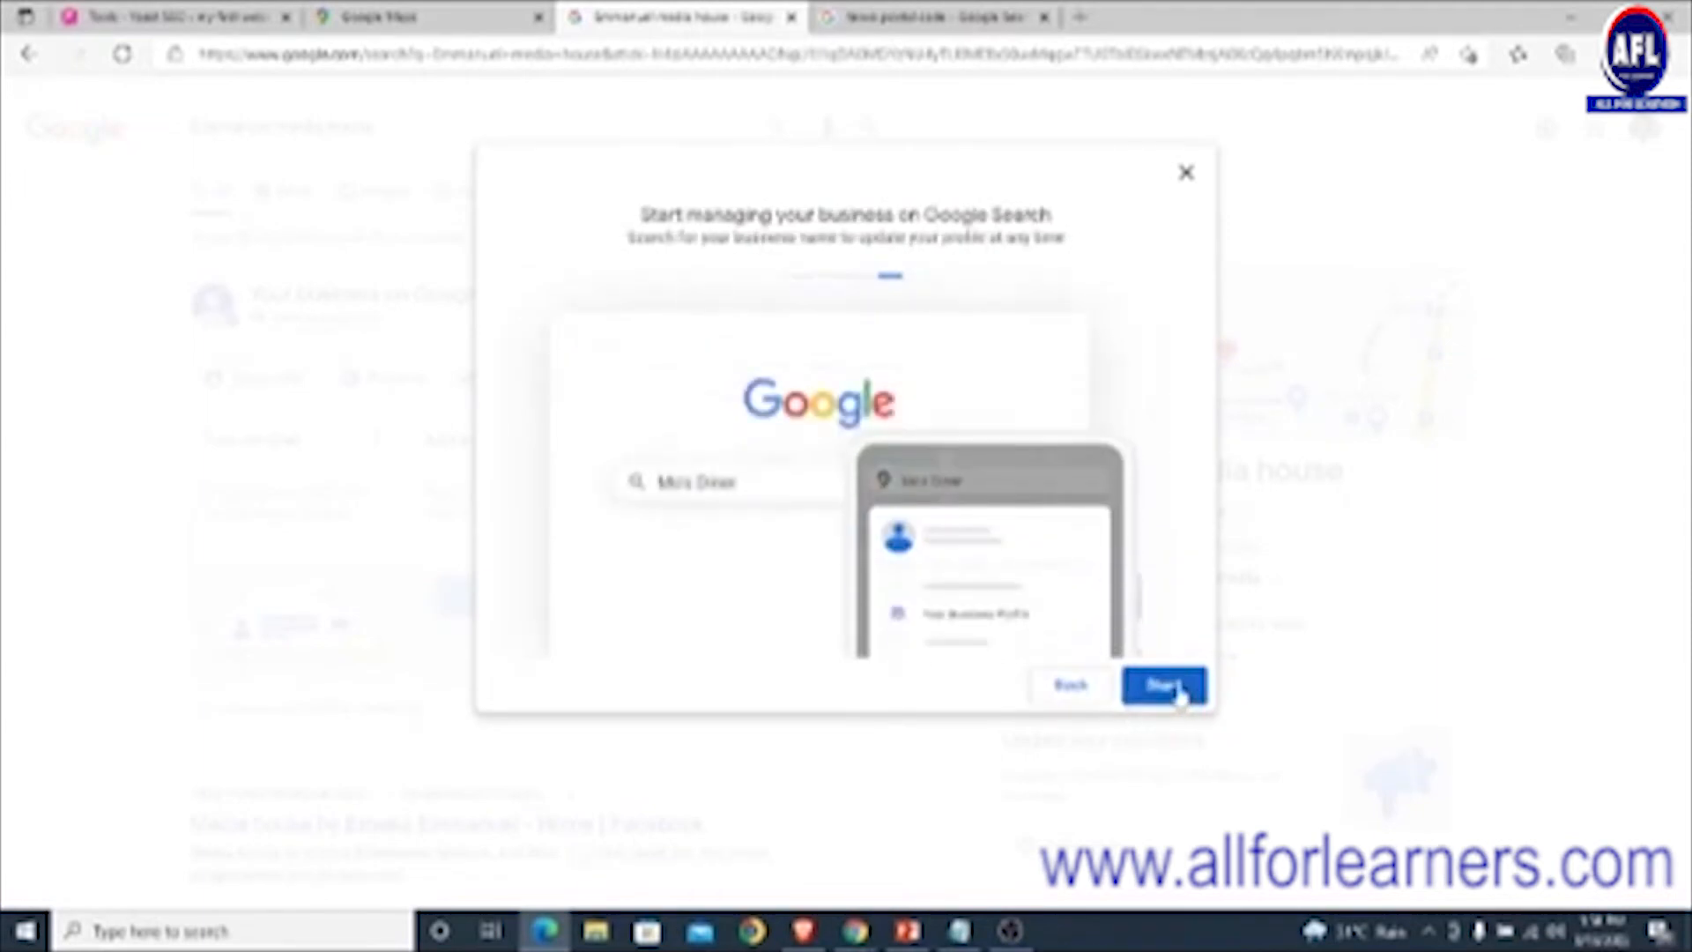
pyautogui.click(1164, 686)
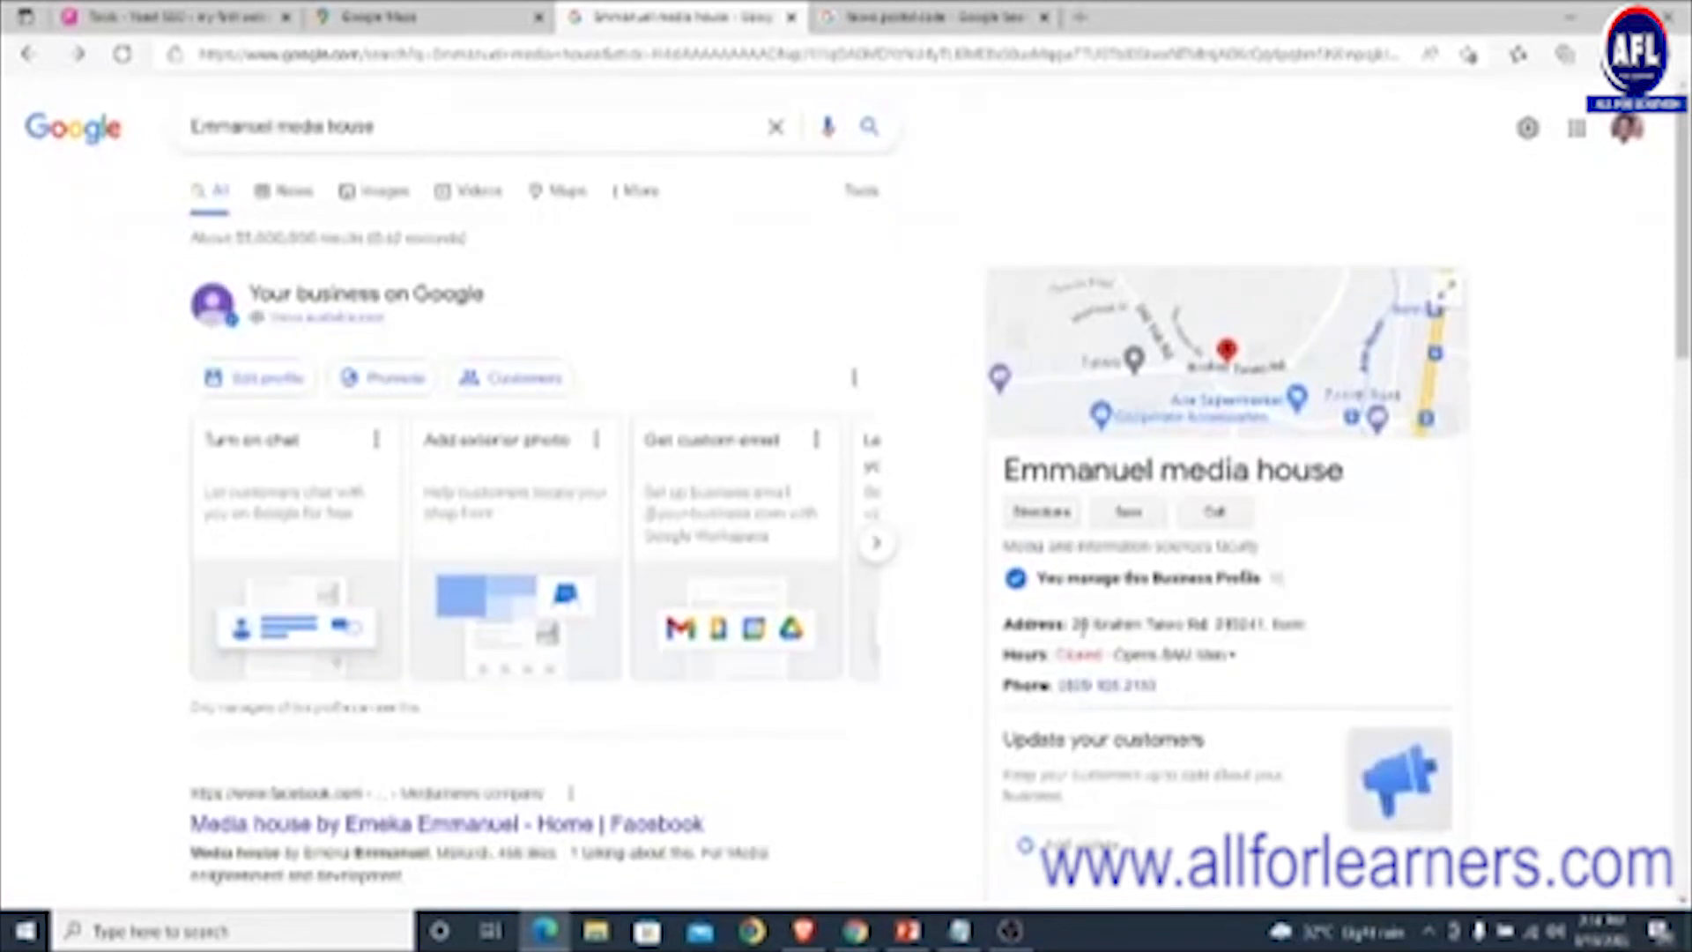
# - Look over the Emmanuel media house results, selecting and deselecting the search query
pyautogui.moveTo(1073, 625); pyautogui.dragTo(1309, 624)
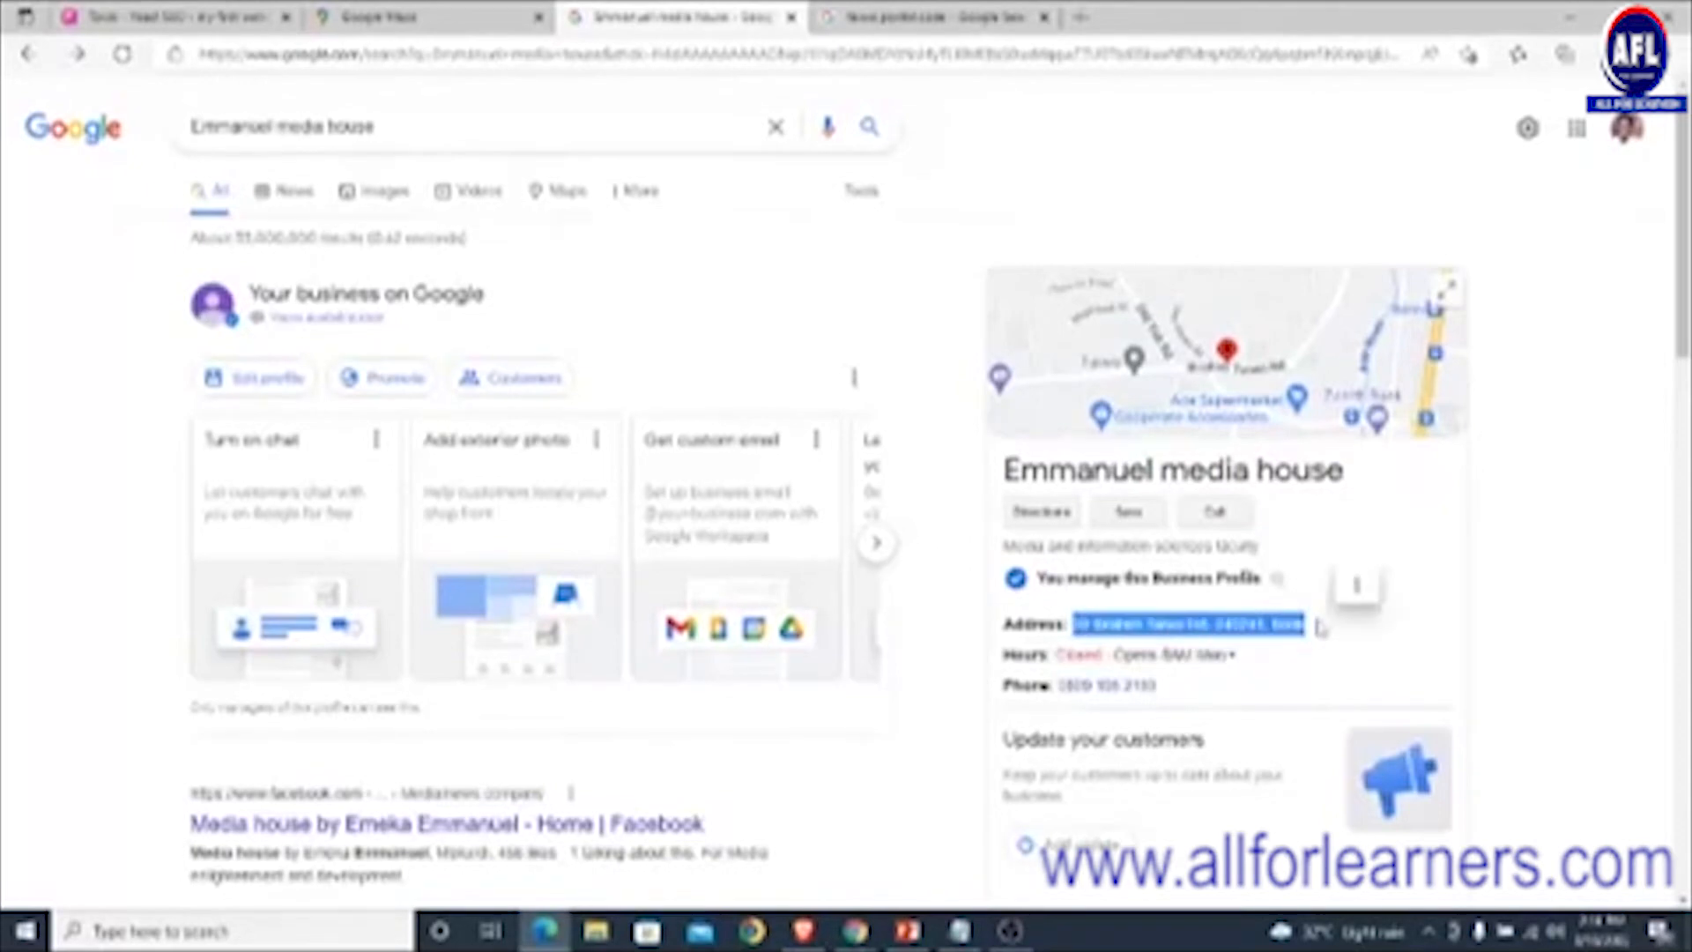
pyautogui.scroll(-2, 1319, 625)
pyautogui.scroll(-3, 1319, 625)
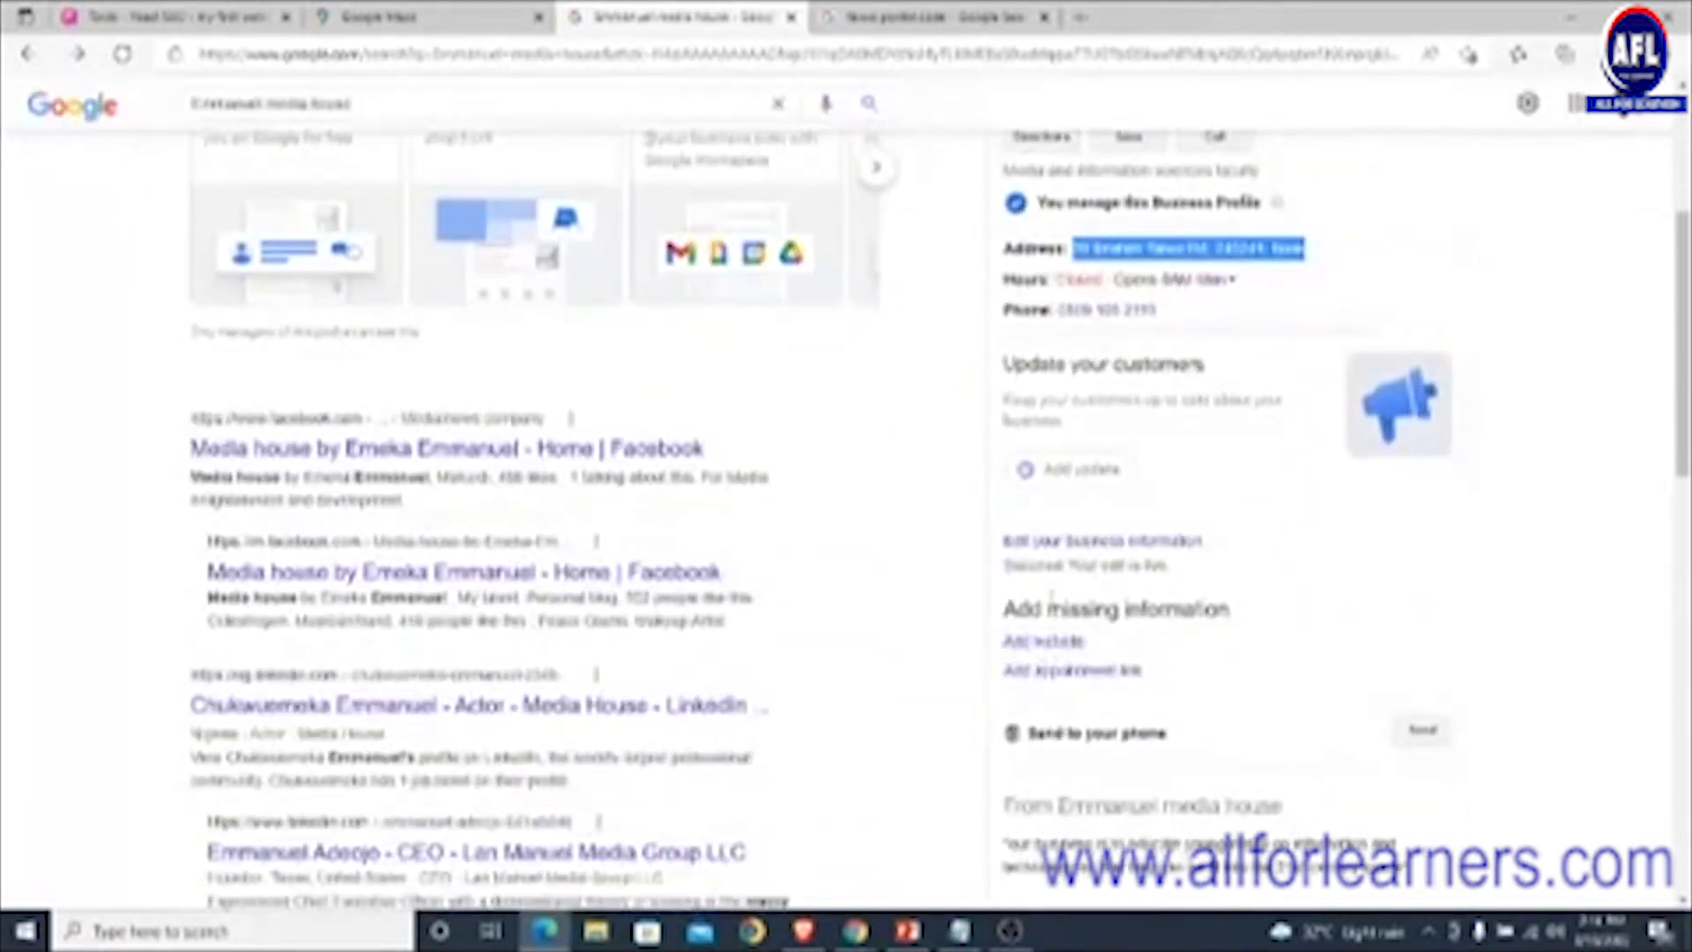
pyautogui.scroll(4, 1052, 608)
pyautogui.scroll(-2, 1051, 608)
pyautogui.scroll(2, 1051, 608)
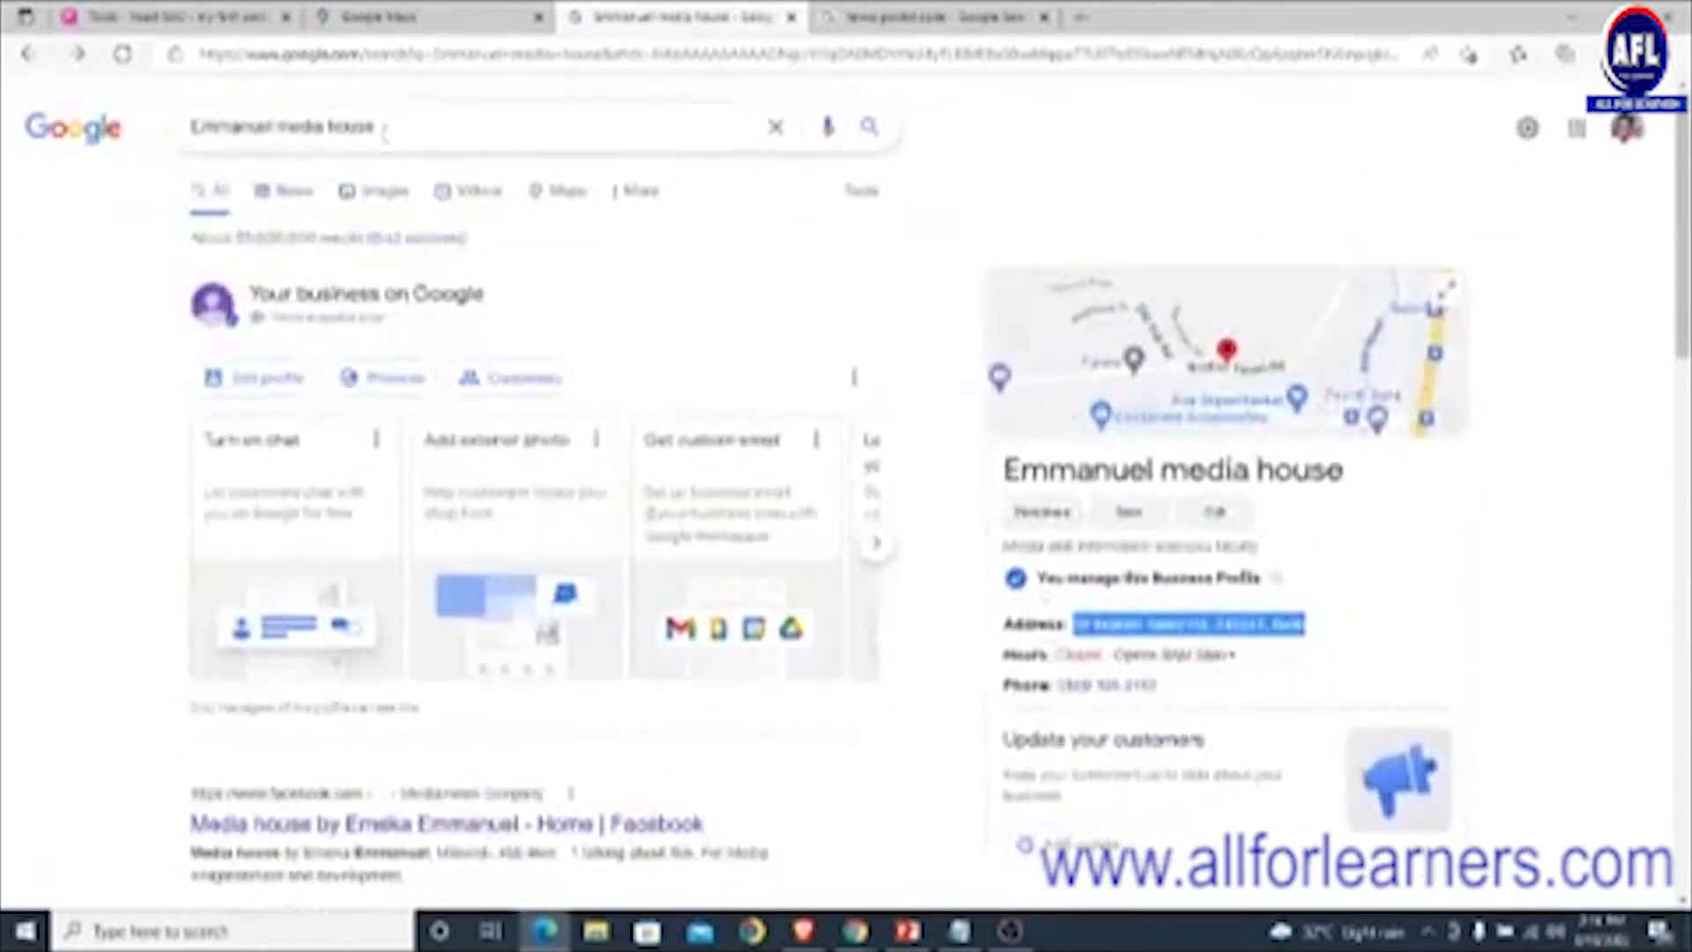
pyautogui.moveTo(384, 129); pyautogui.dragTo(190, 128)
pyautogui.click(72, 204)
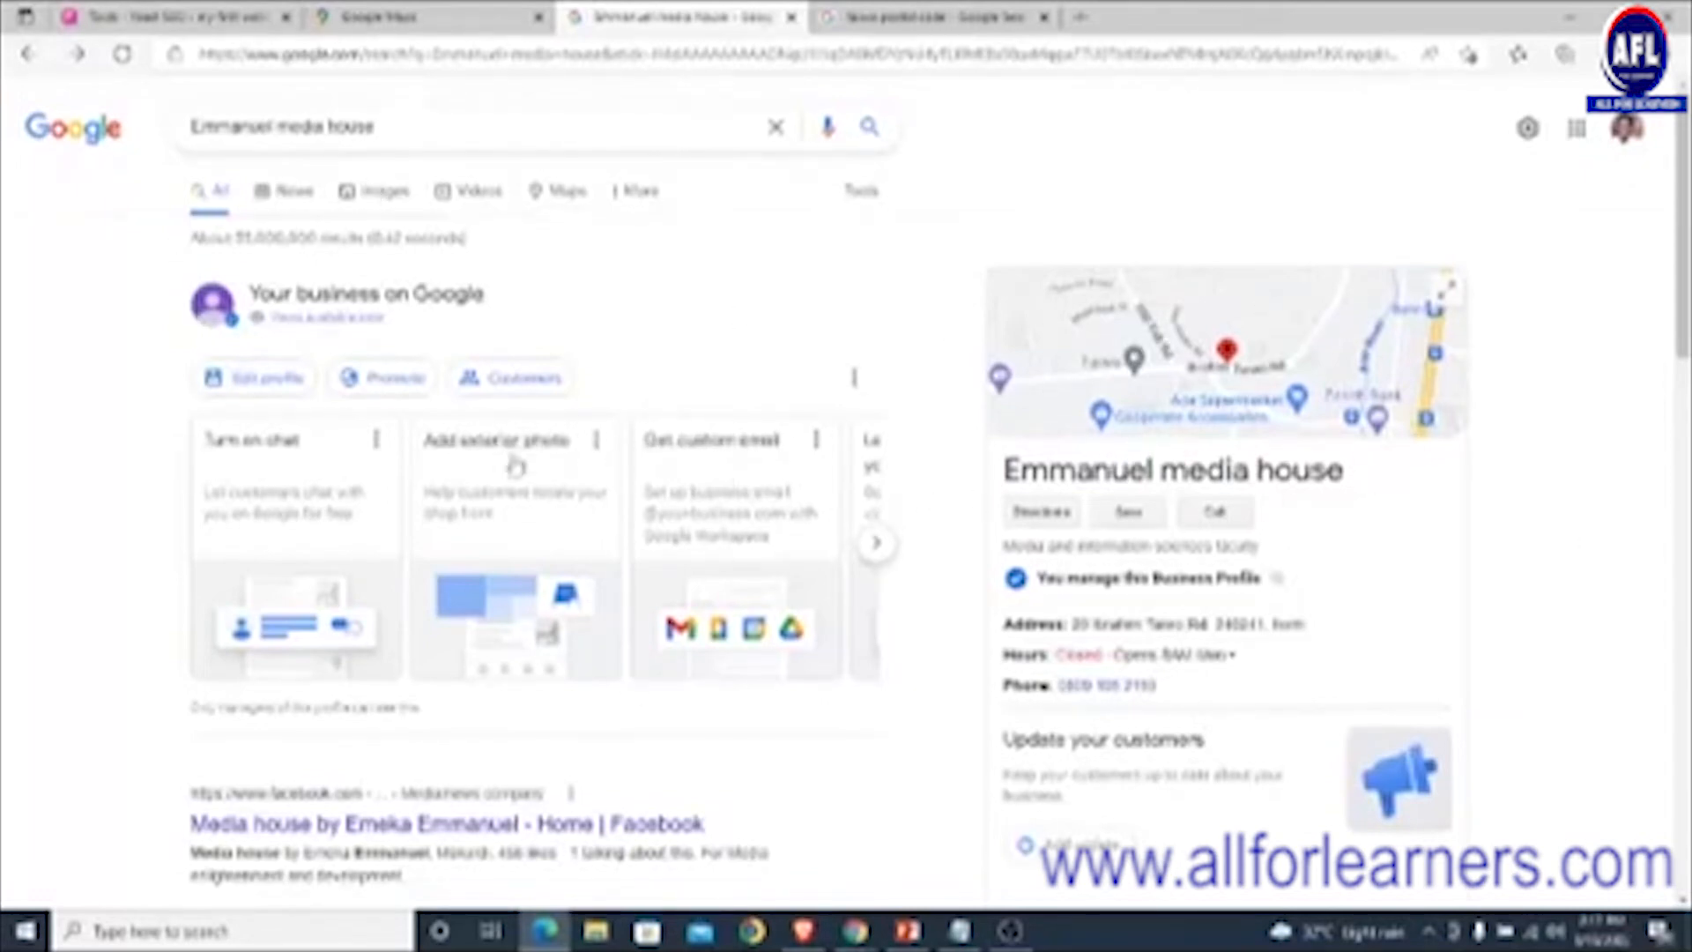
pyautogui.scroll(-1, 446, 455)
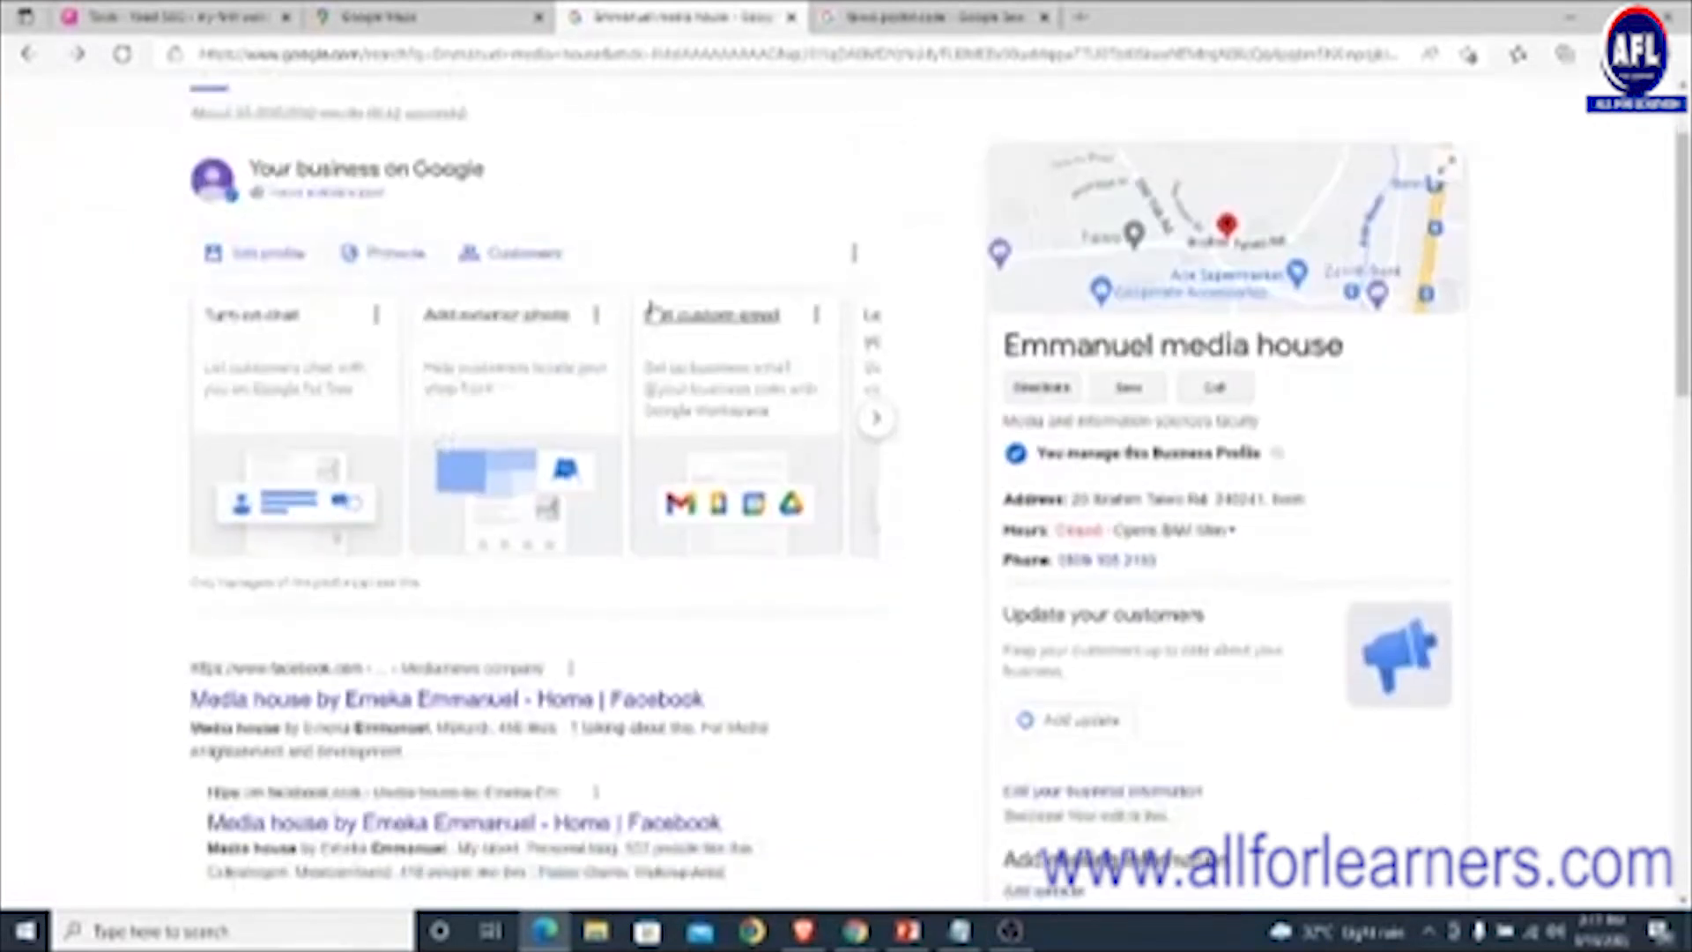
pyautogui.scroll(1, 653, 313)
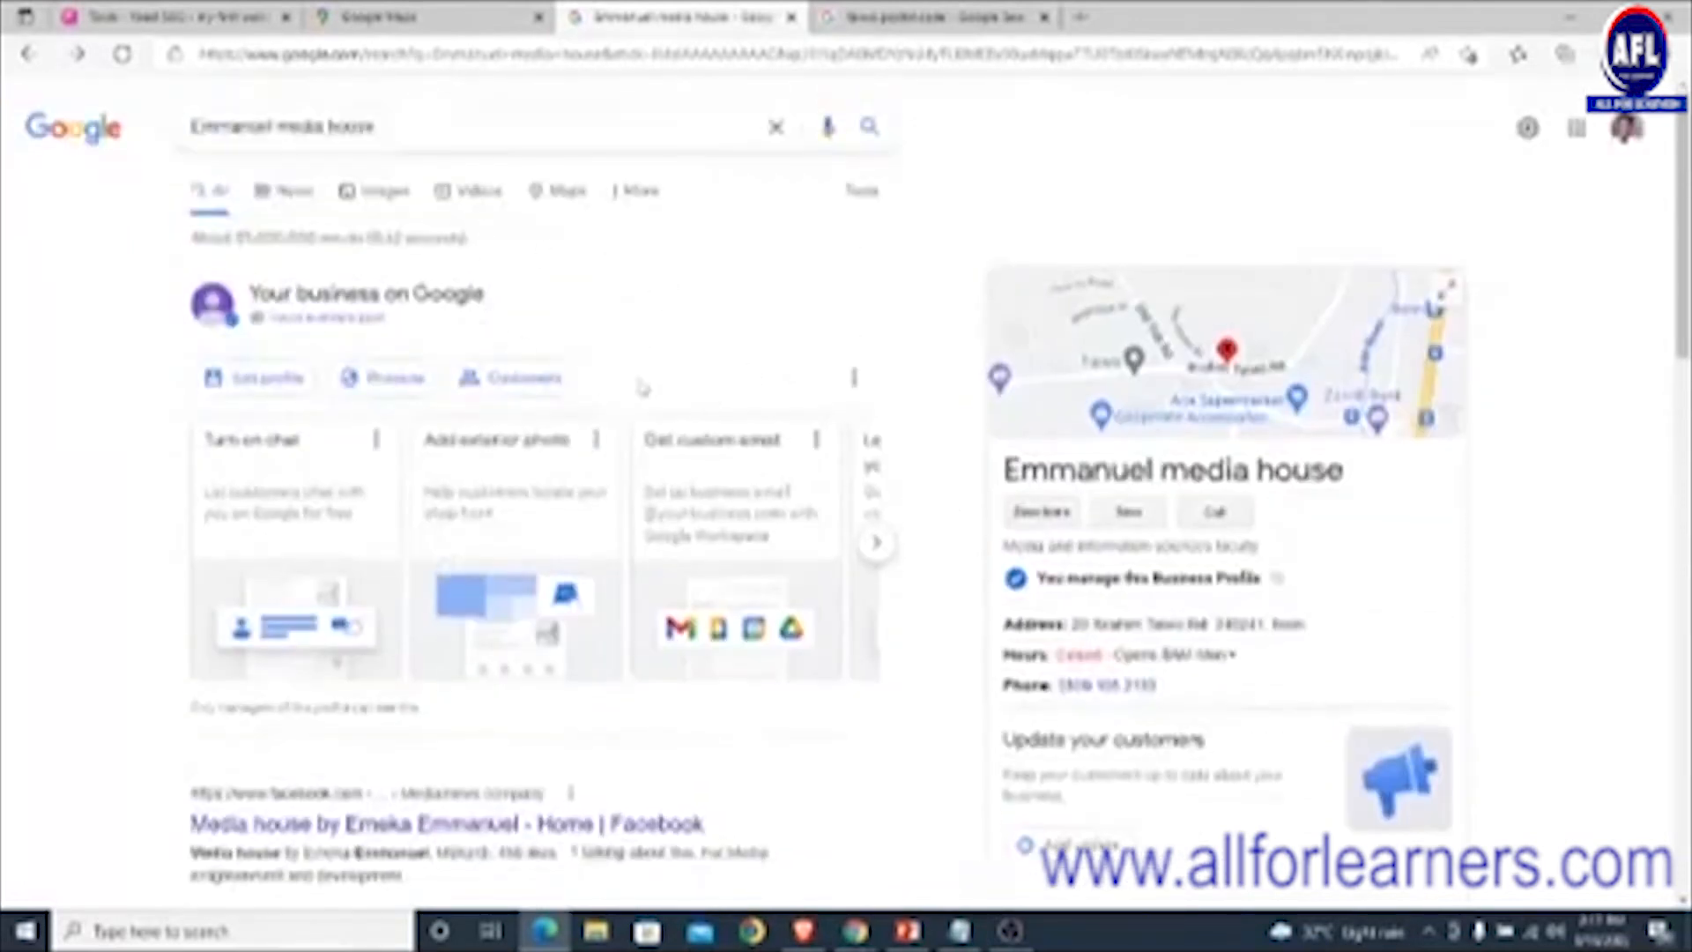
pyautogui.scroll(-1, 644, 388)
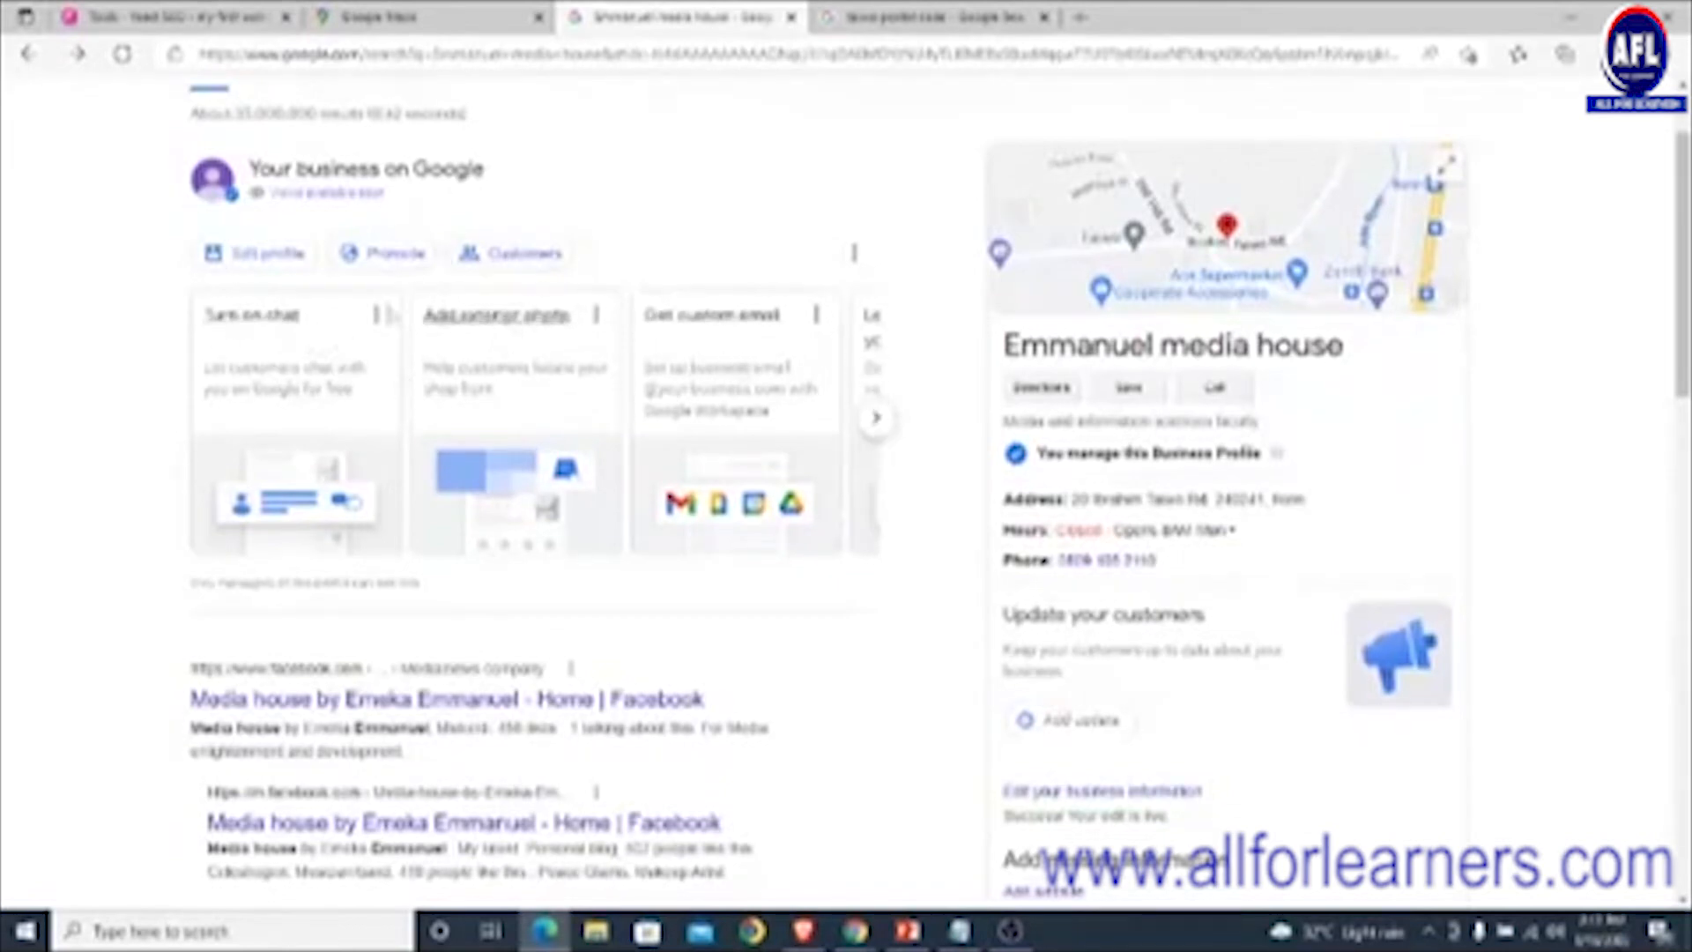
# - Turn on chat for Emmanuel media house, then close the empty Messages panel
pyautogui.click(256, 319)
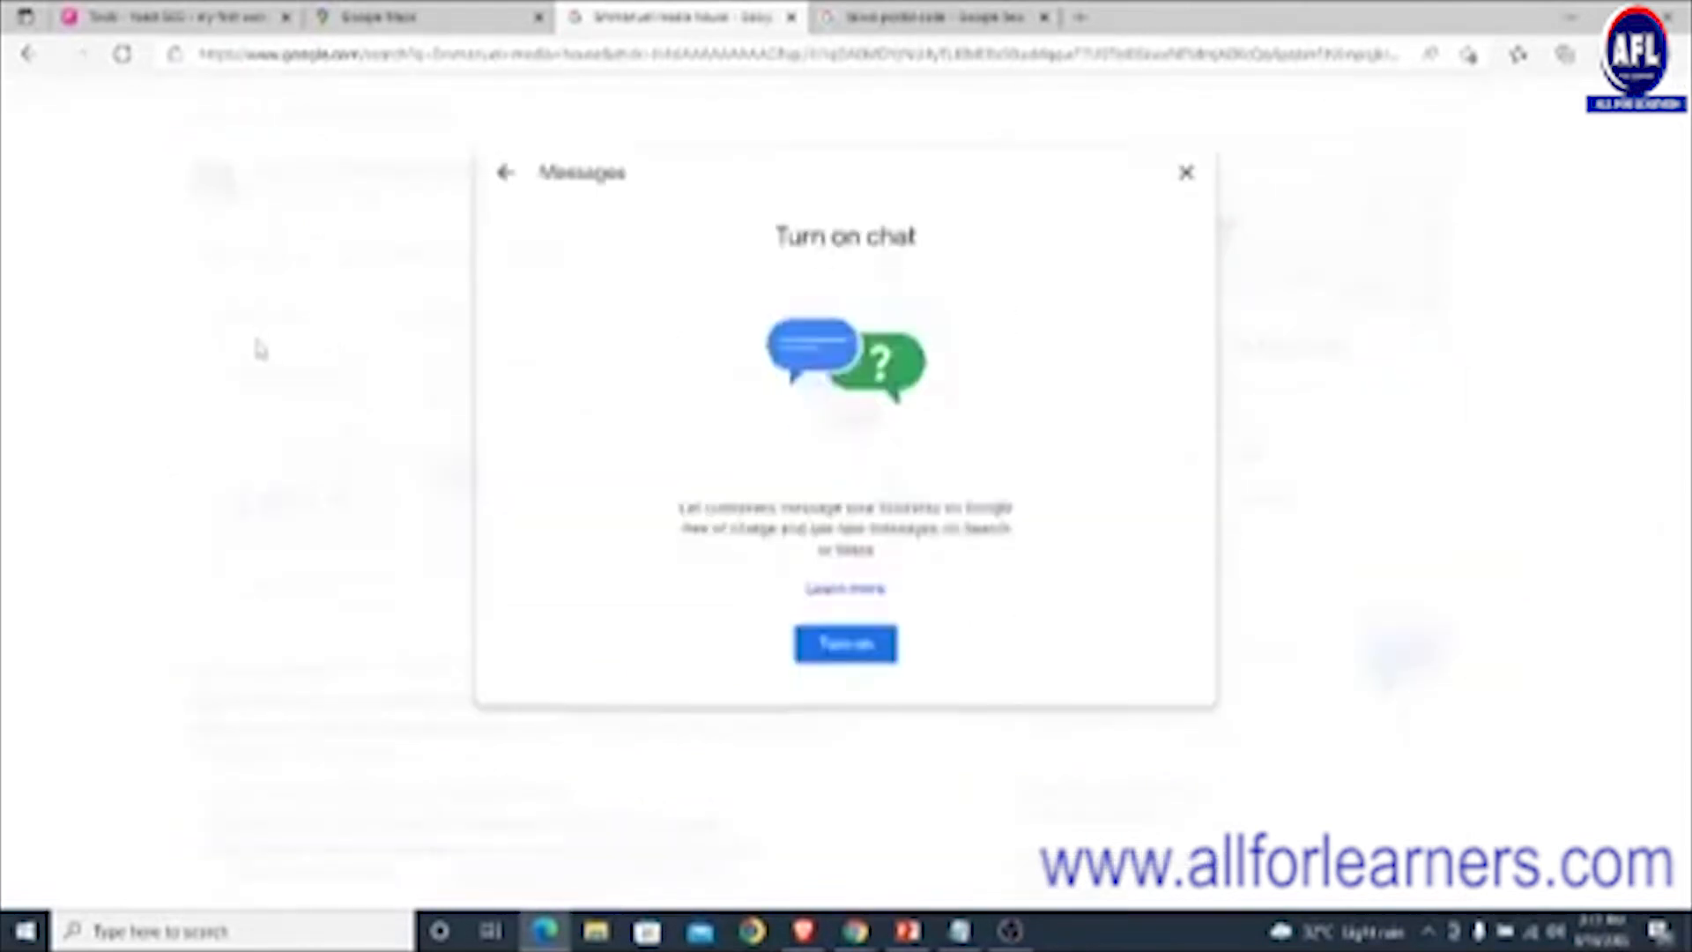
pyautogui.click(833, 652)
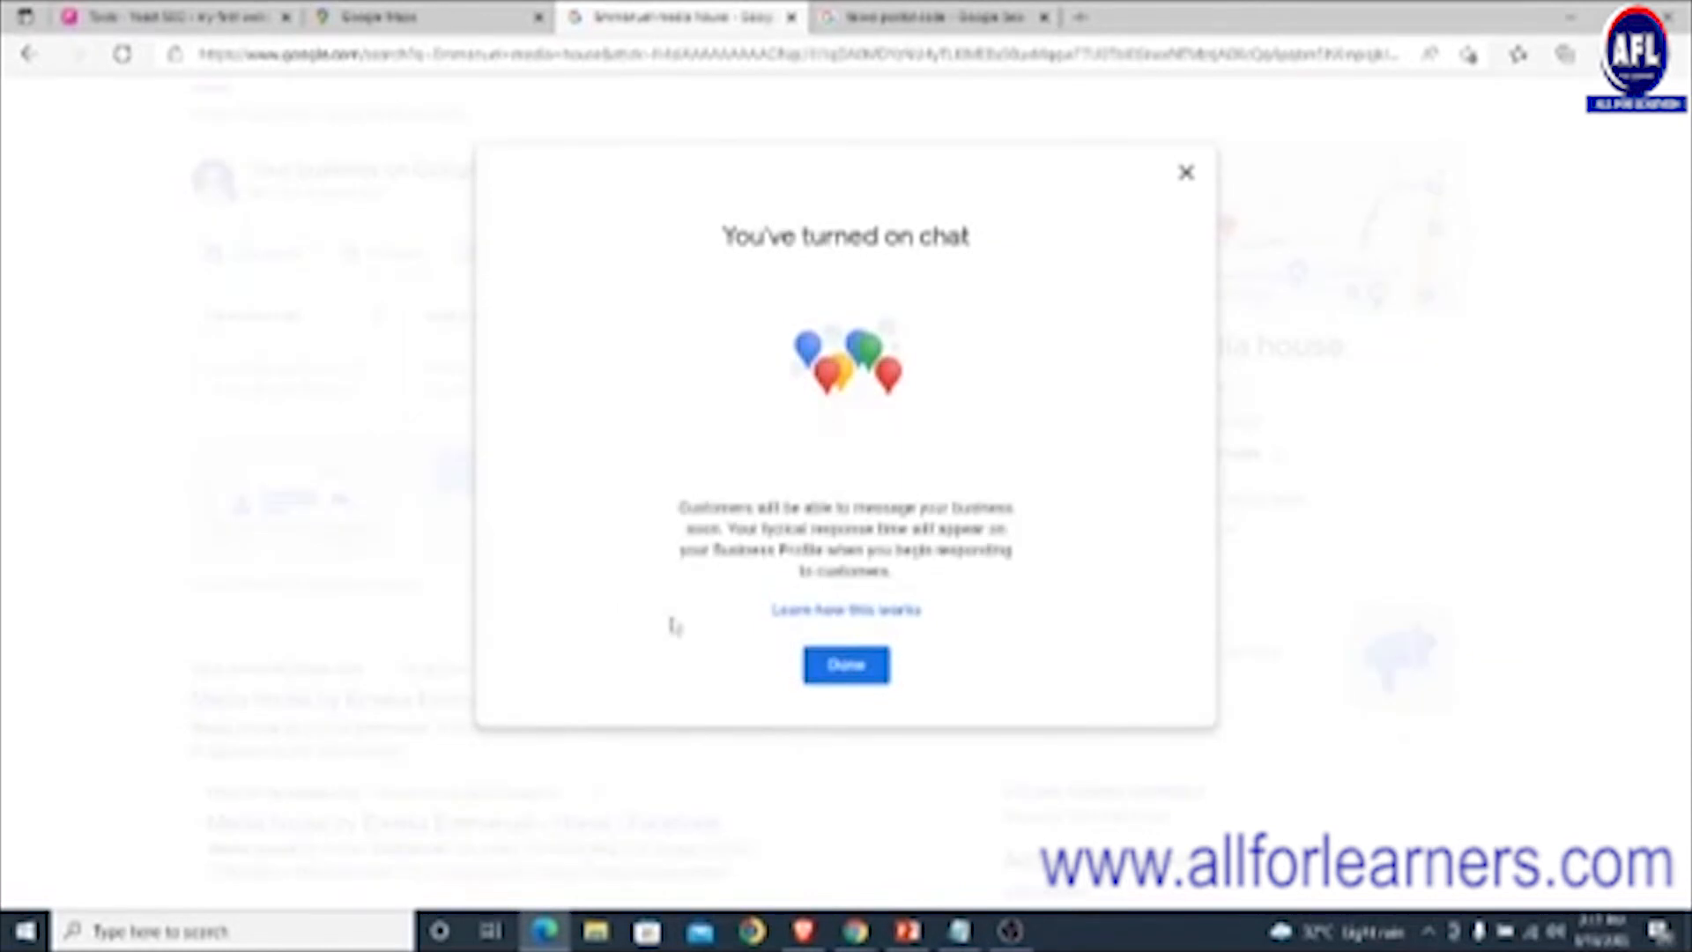
pyautogui.click(844, 665)
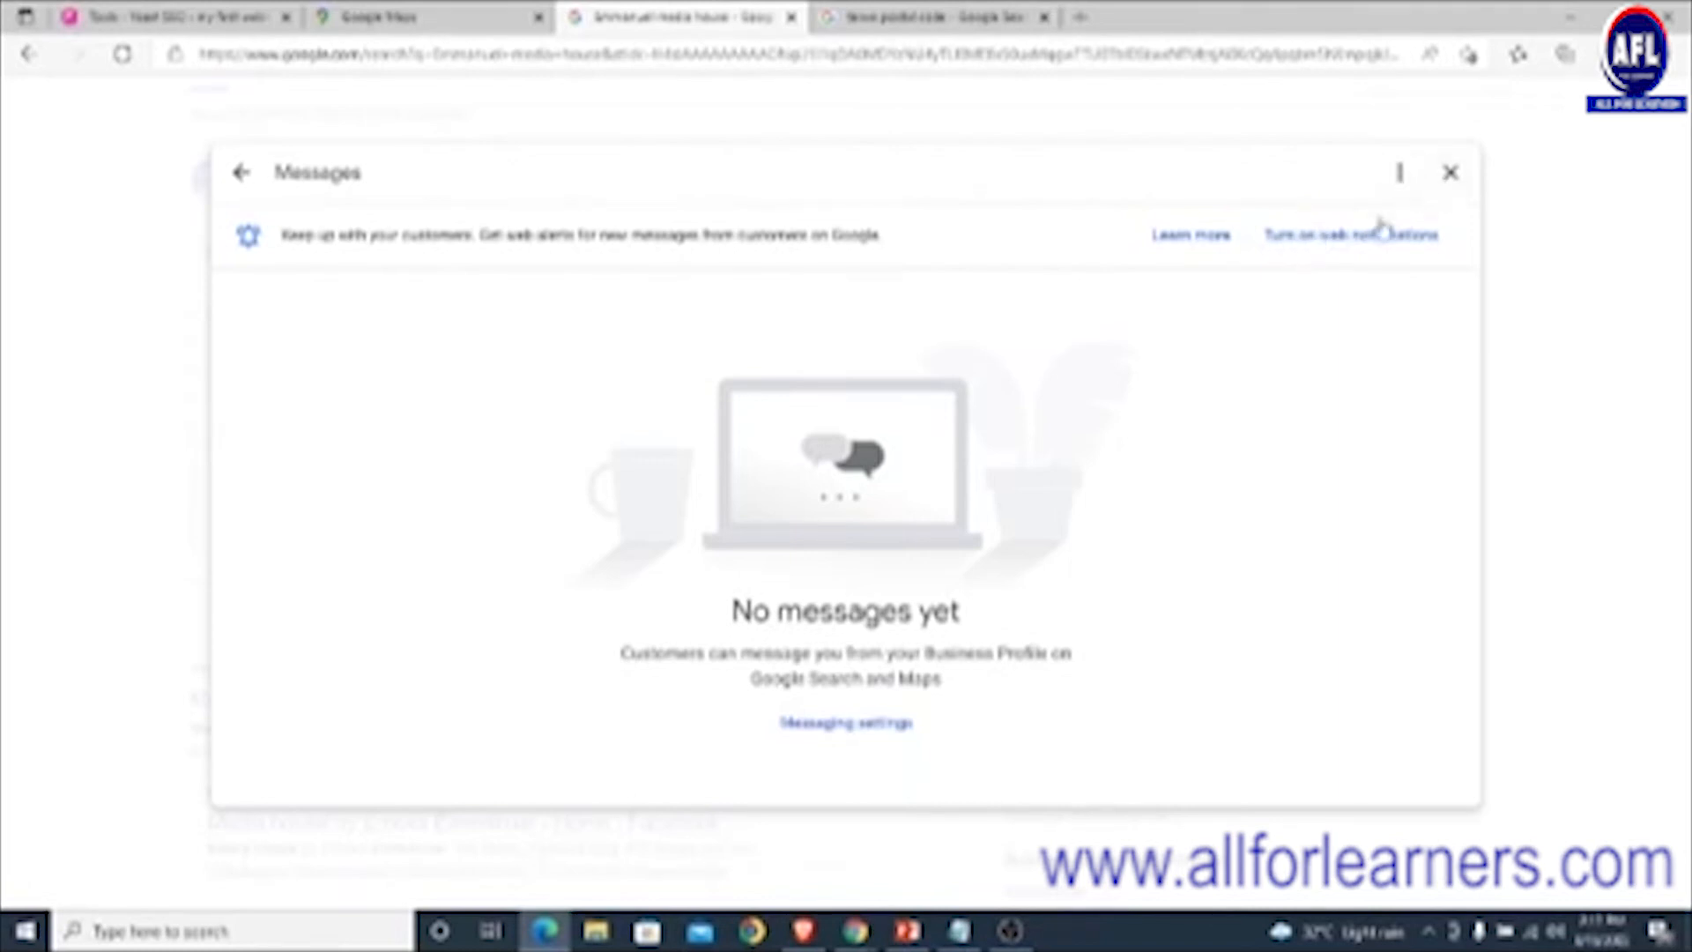
pyautogui.click(1449, 173)
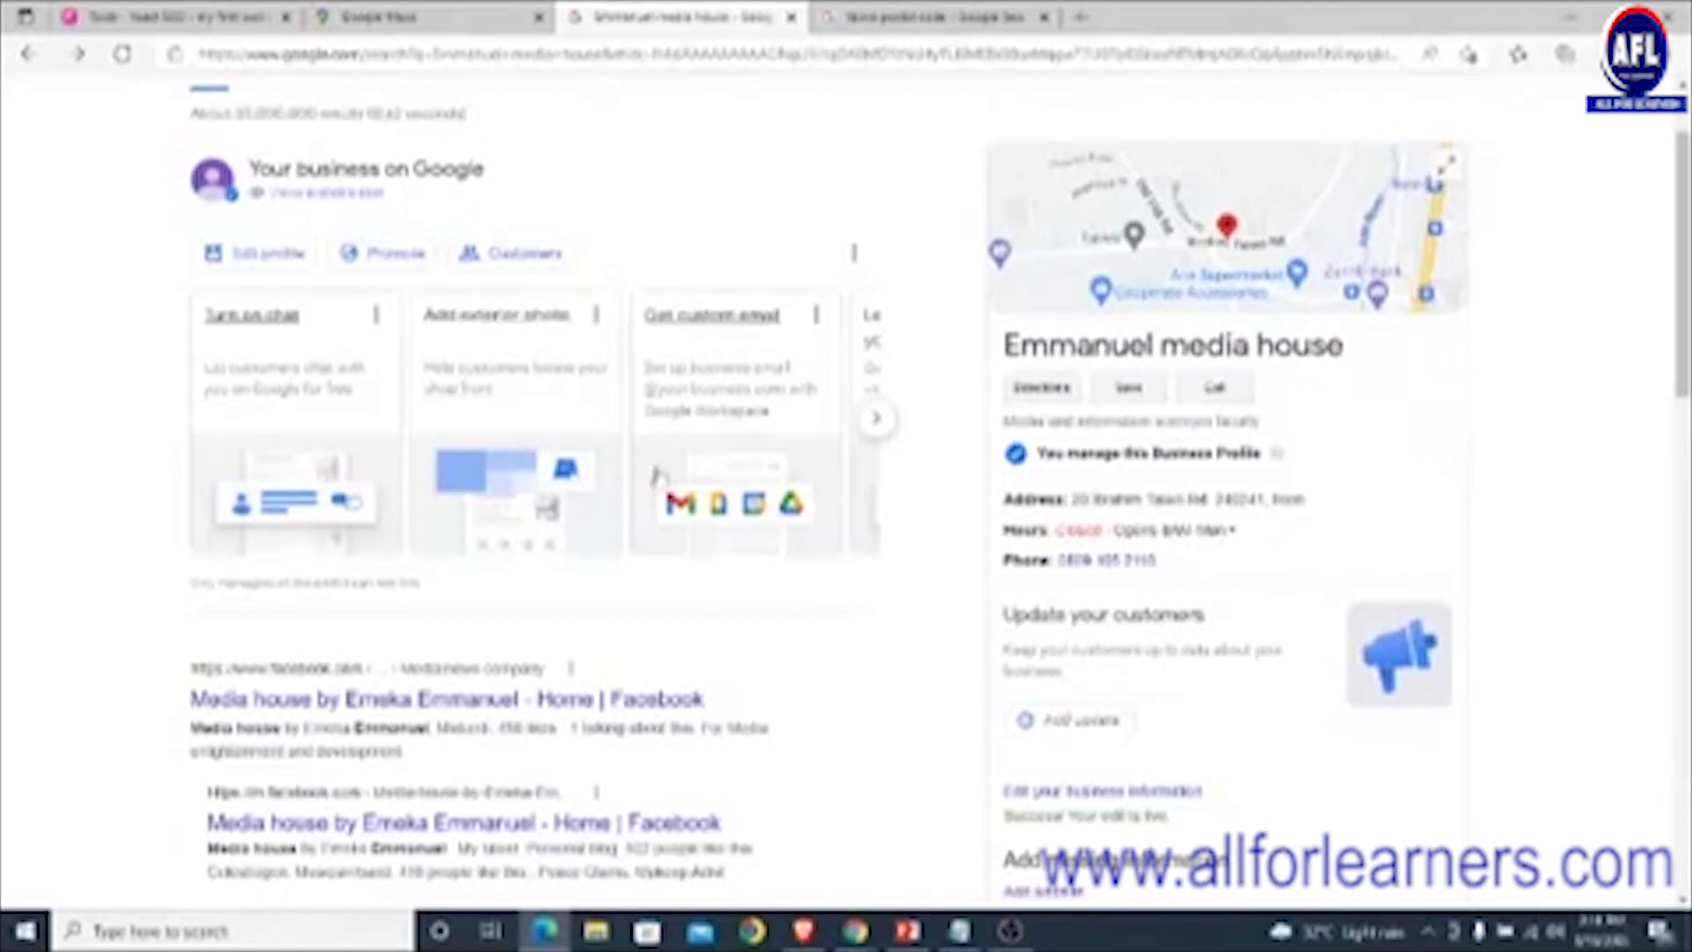
# - Scroll the business tools carousel right twice to reach the Add update card
pyautogui.click(875, 424)
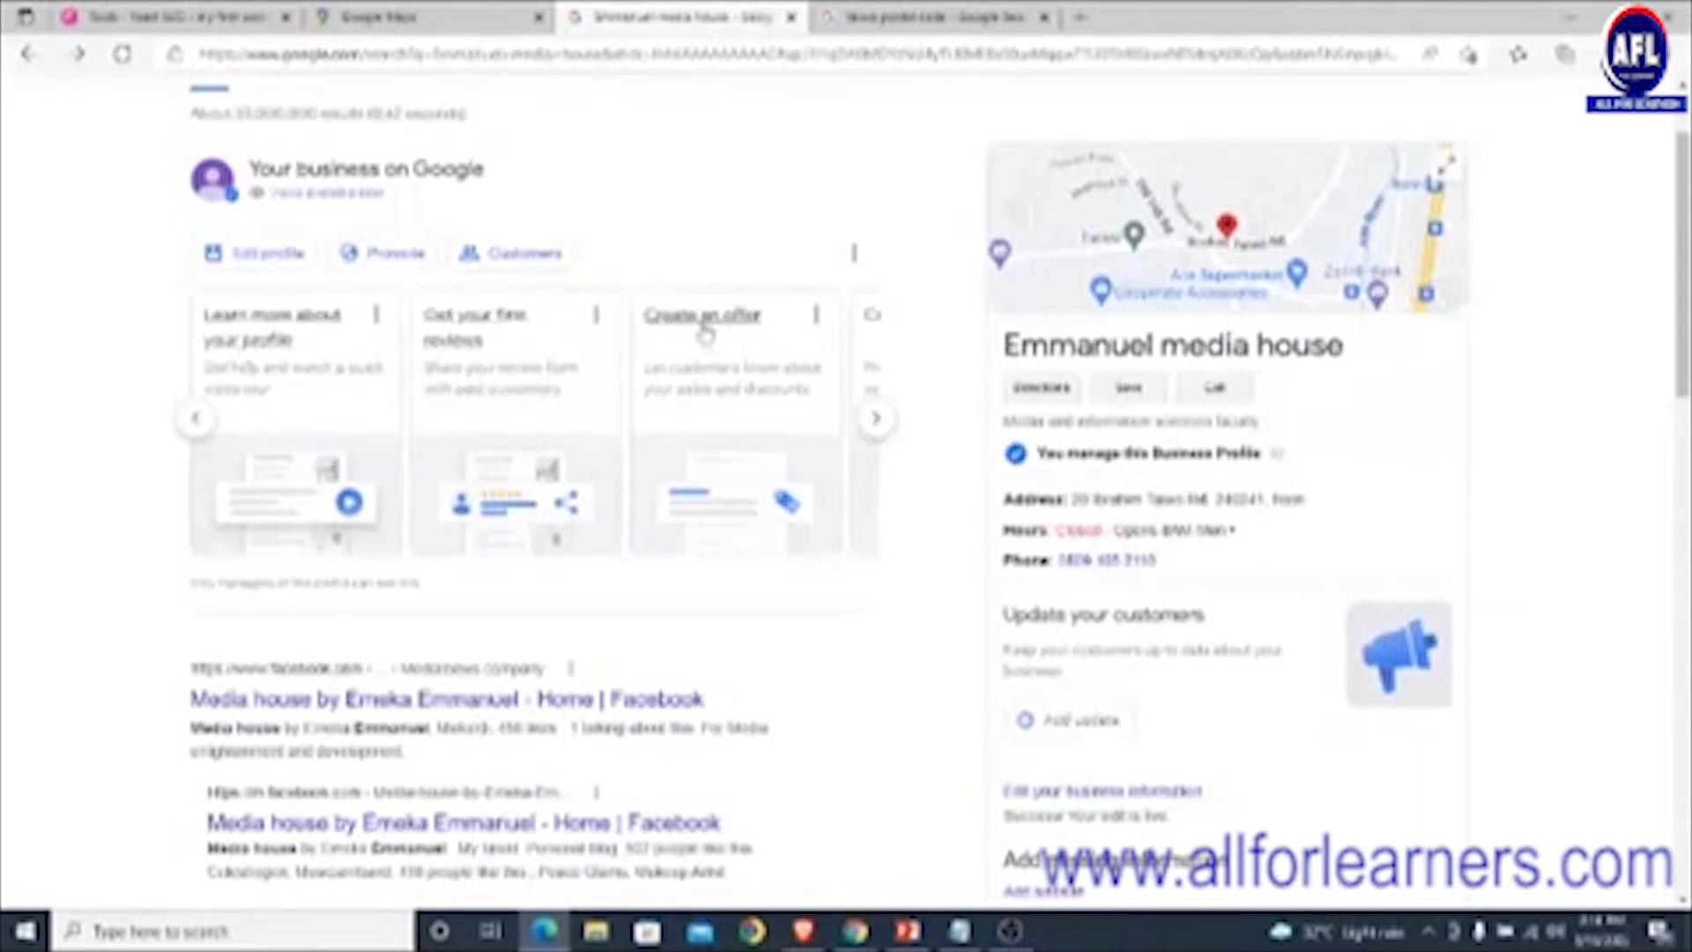
pyautogui.click(867, 430)
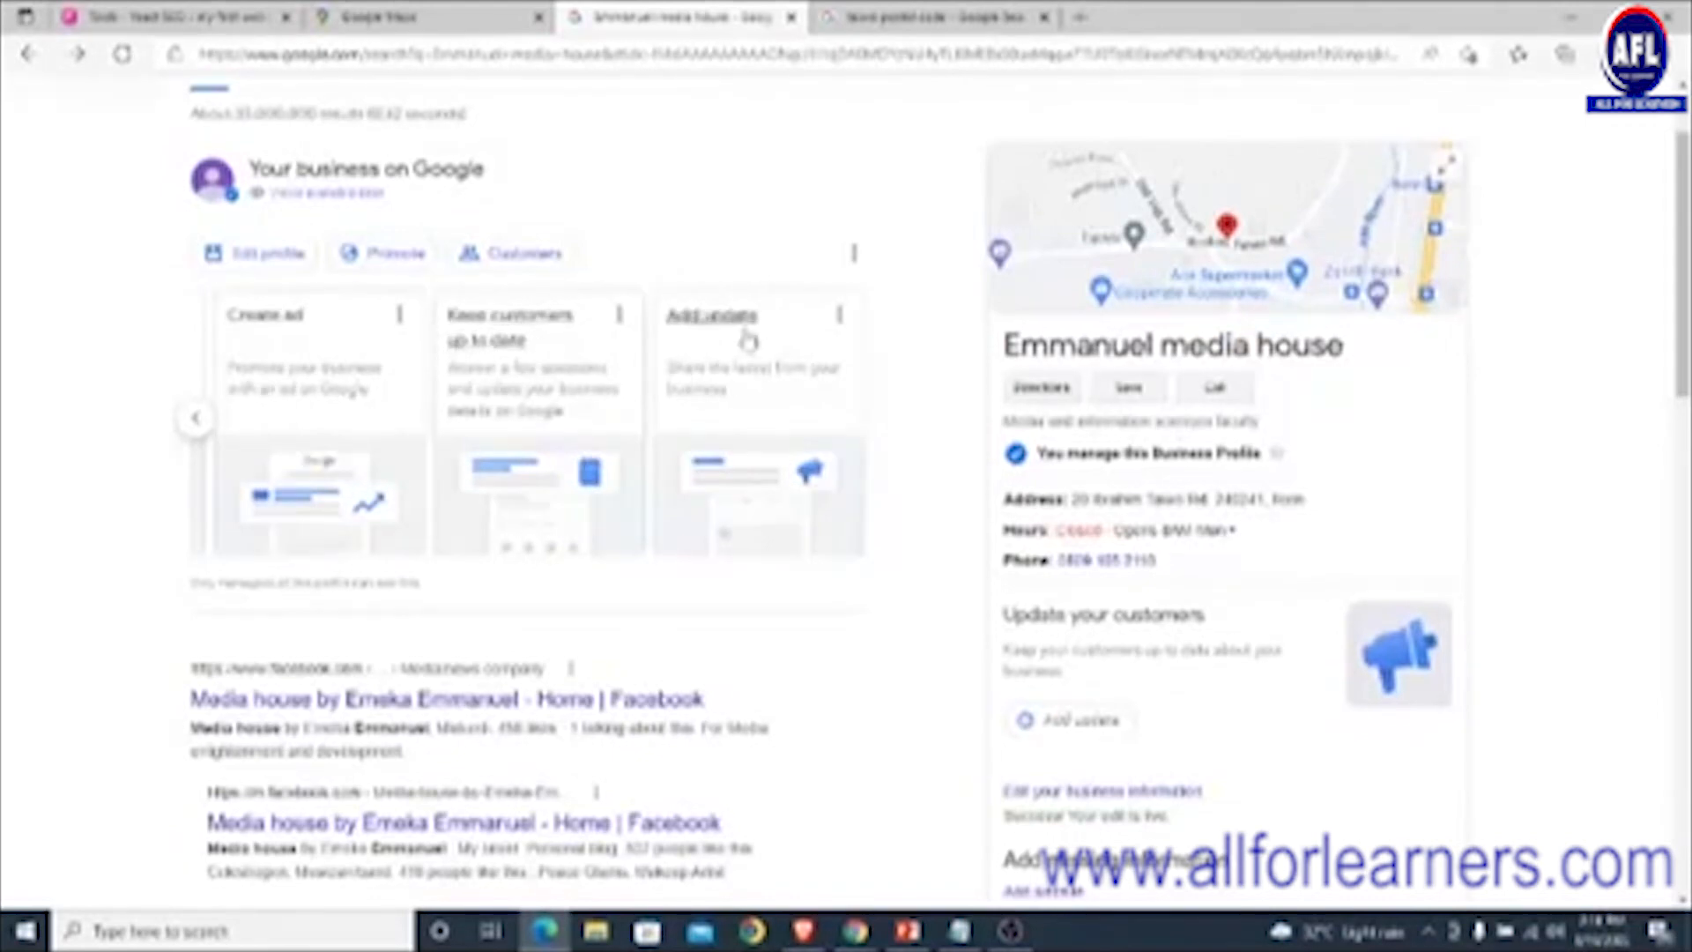
# - Open the Add update form and close it without posting
pyautogui.click(846, 329)
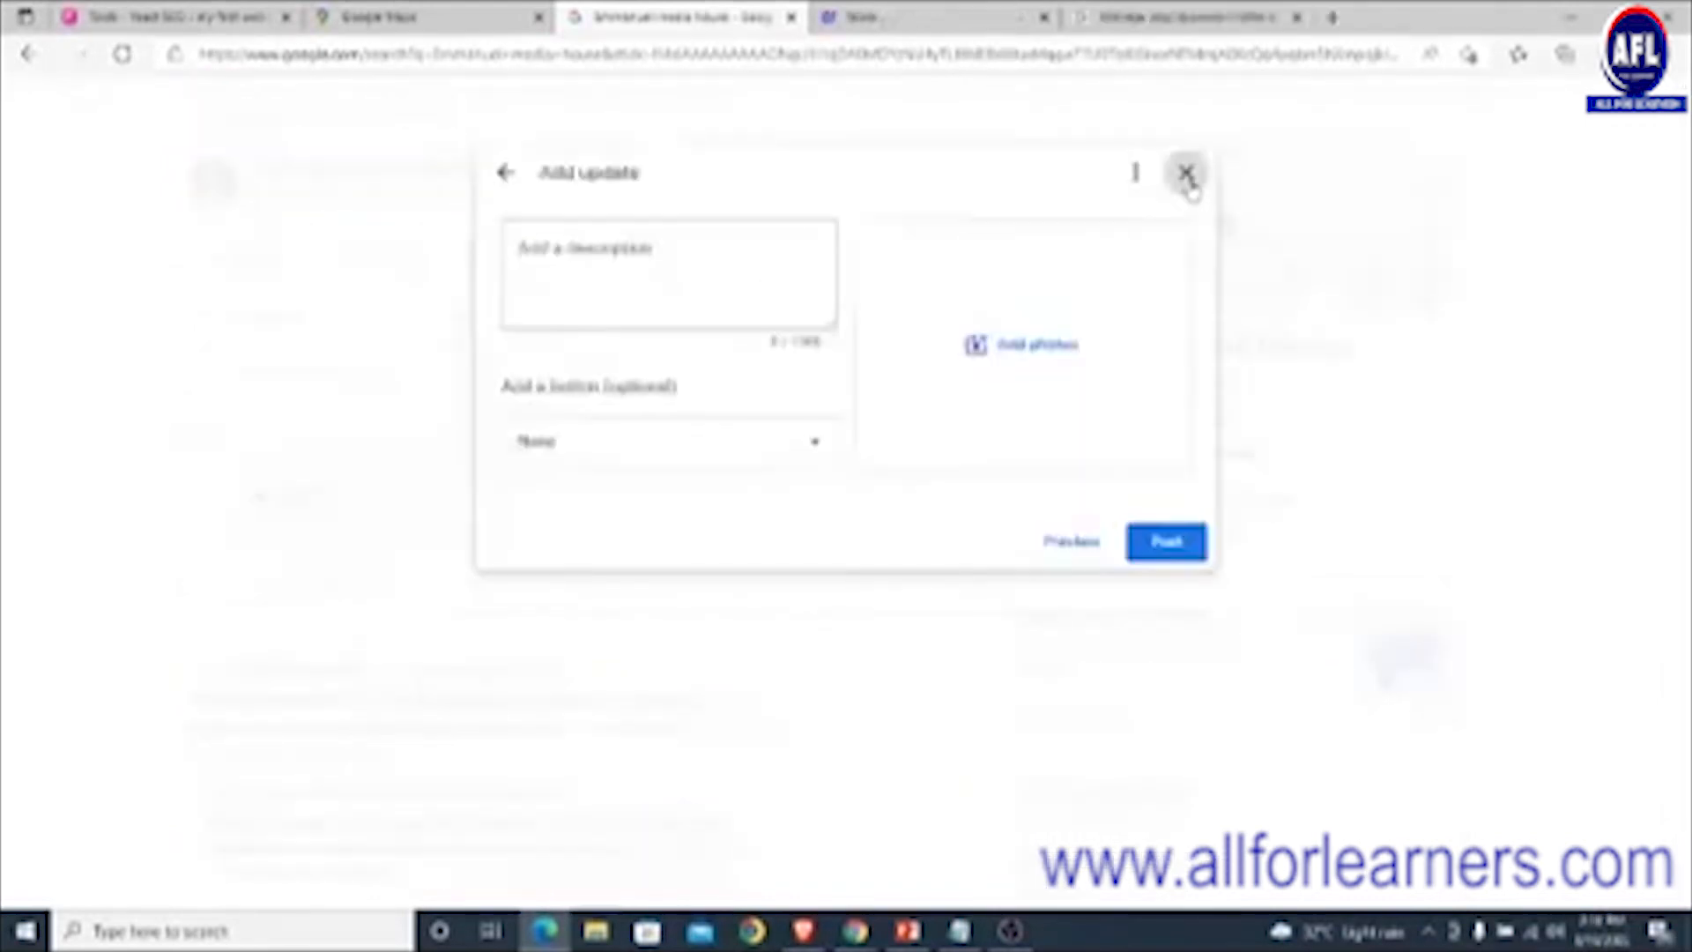
pyautogui.click(1181, 174)
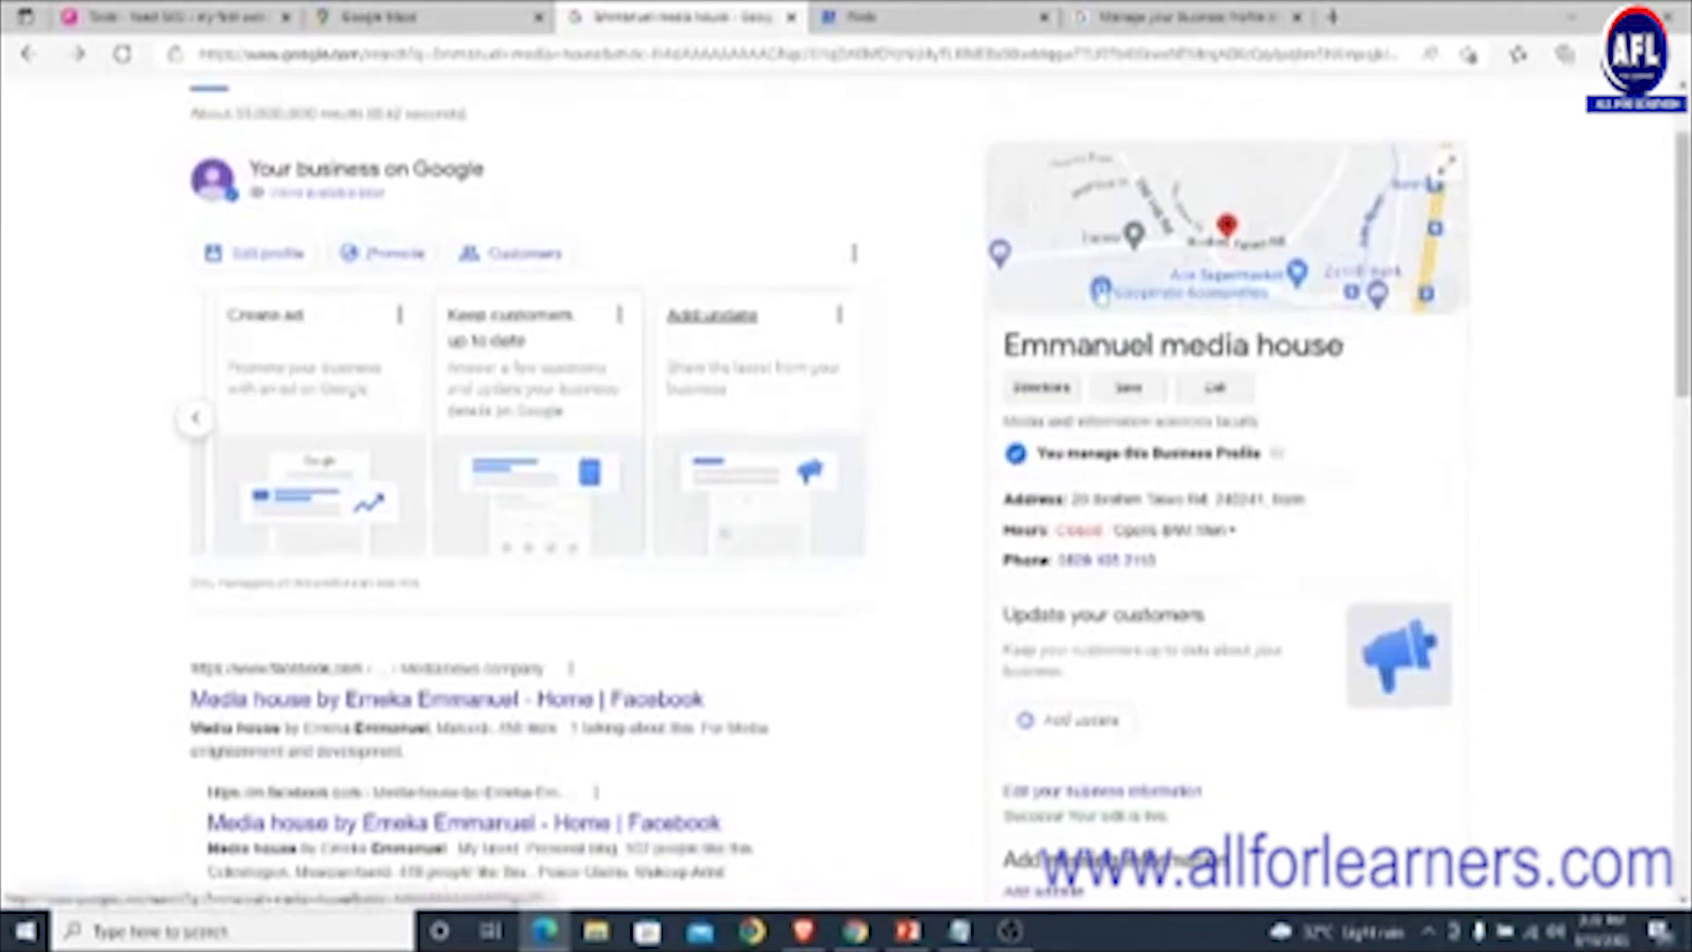
pyautogui.scroll(2, 1100, 289)
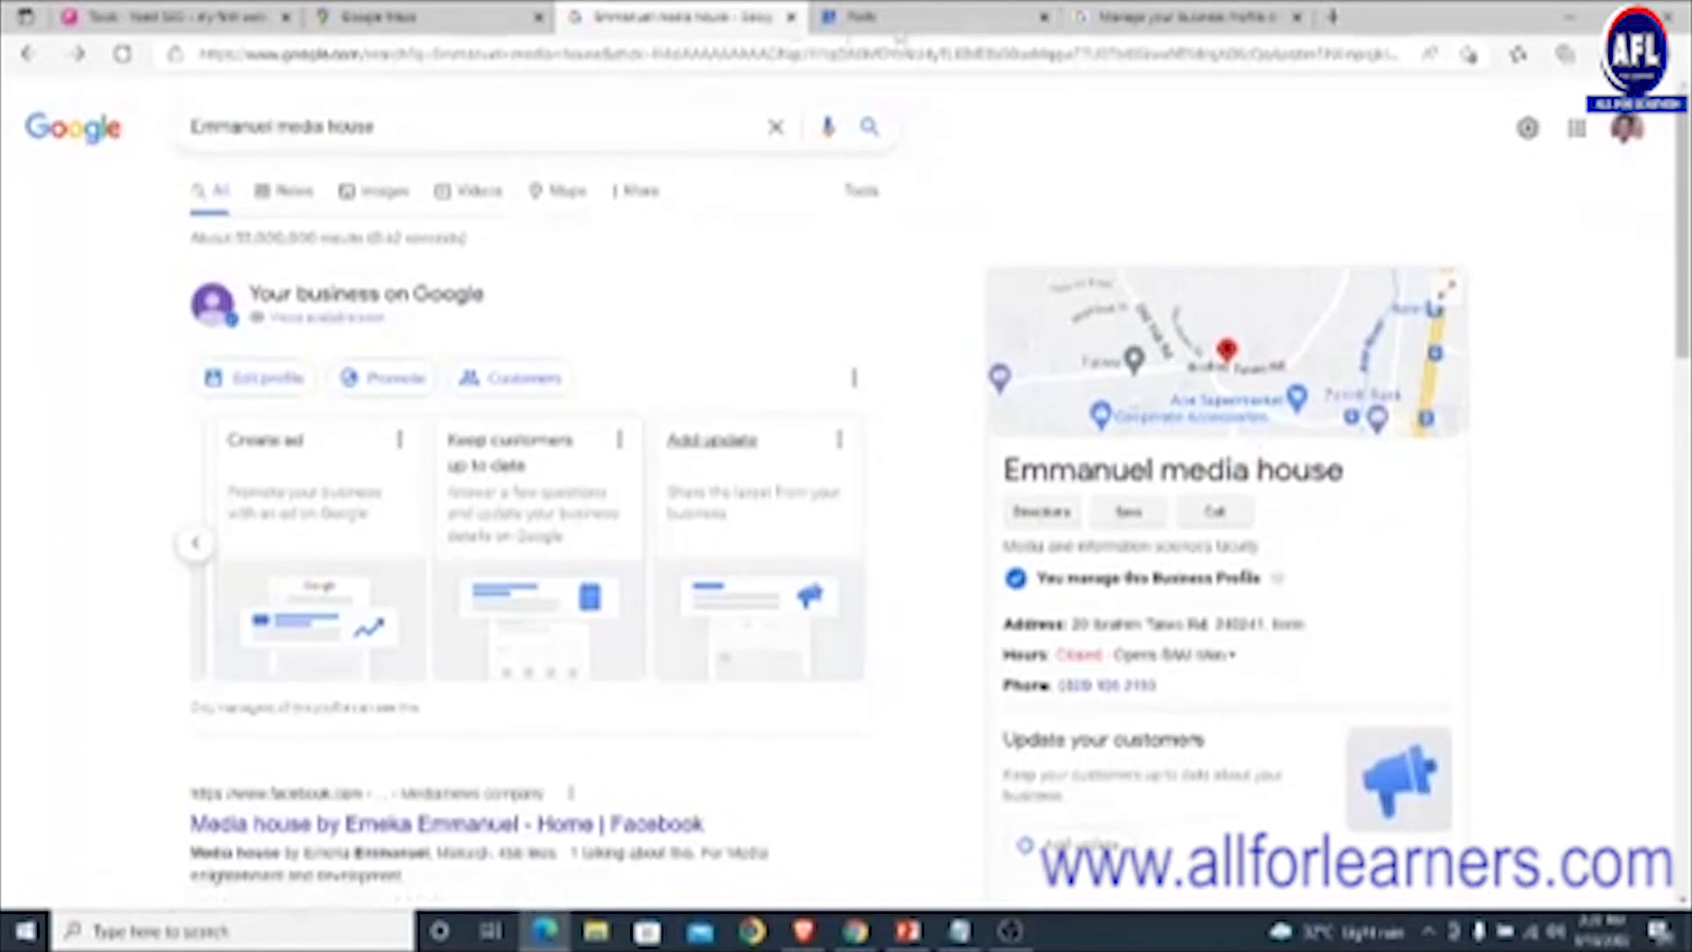
# - From the Posts tab, load Google and search for 'mighty demolex publishers'
pyautogui.click(897, 20)
pyautogui.click(856, 55)
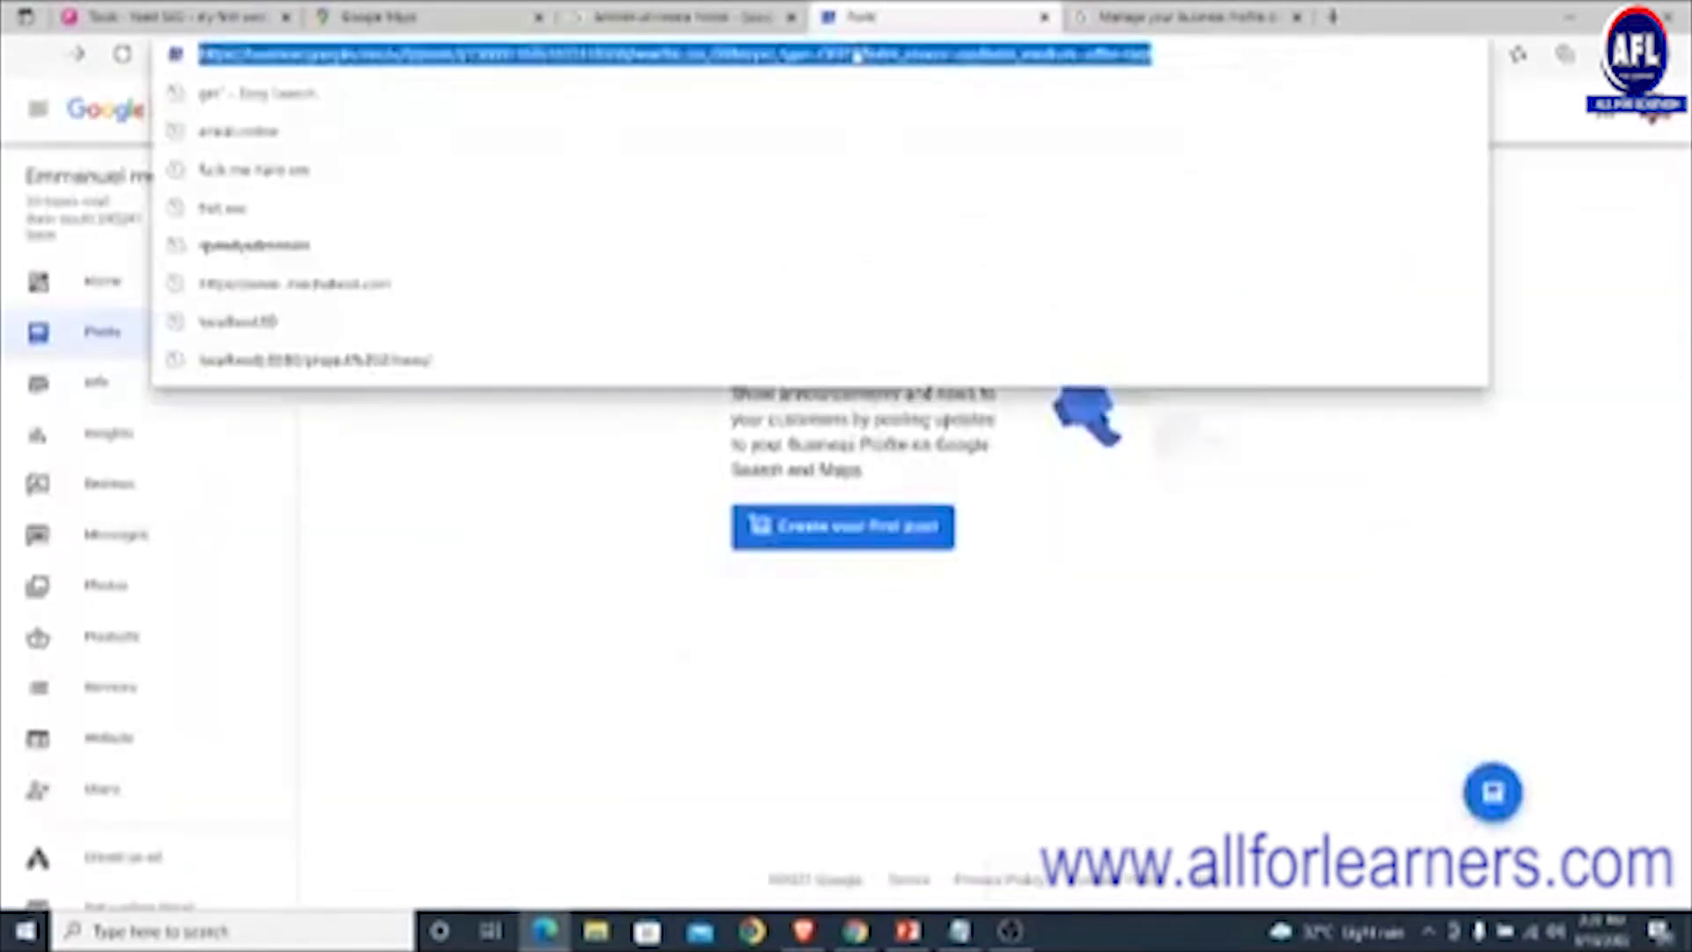
pyautogui.write('www.google.com')
pyautogui.press('Return')
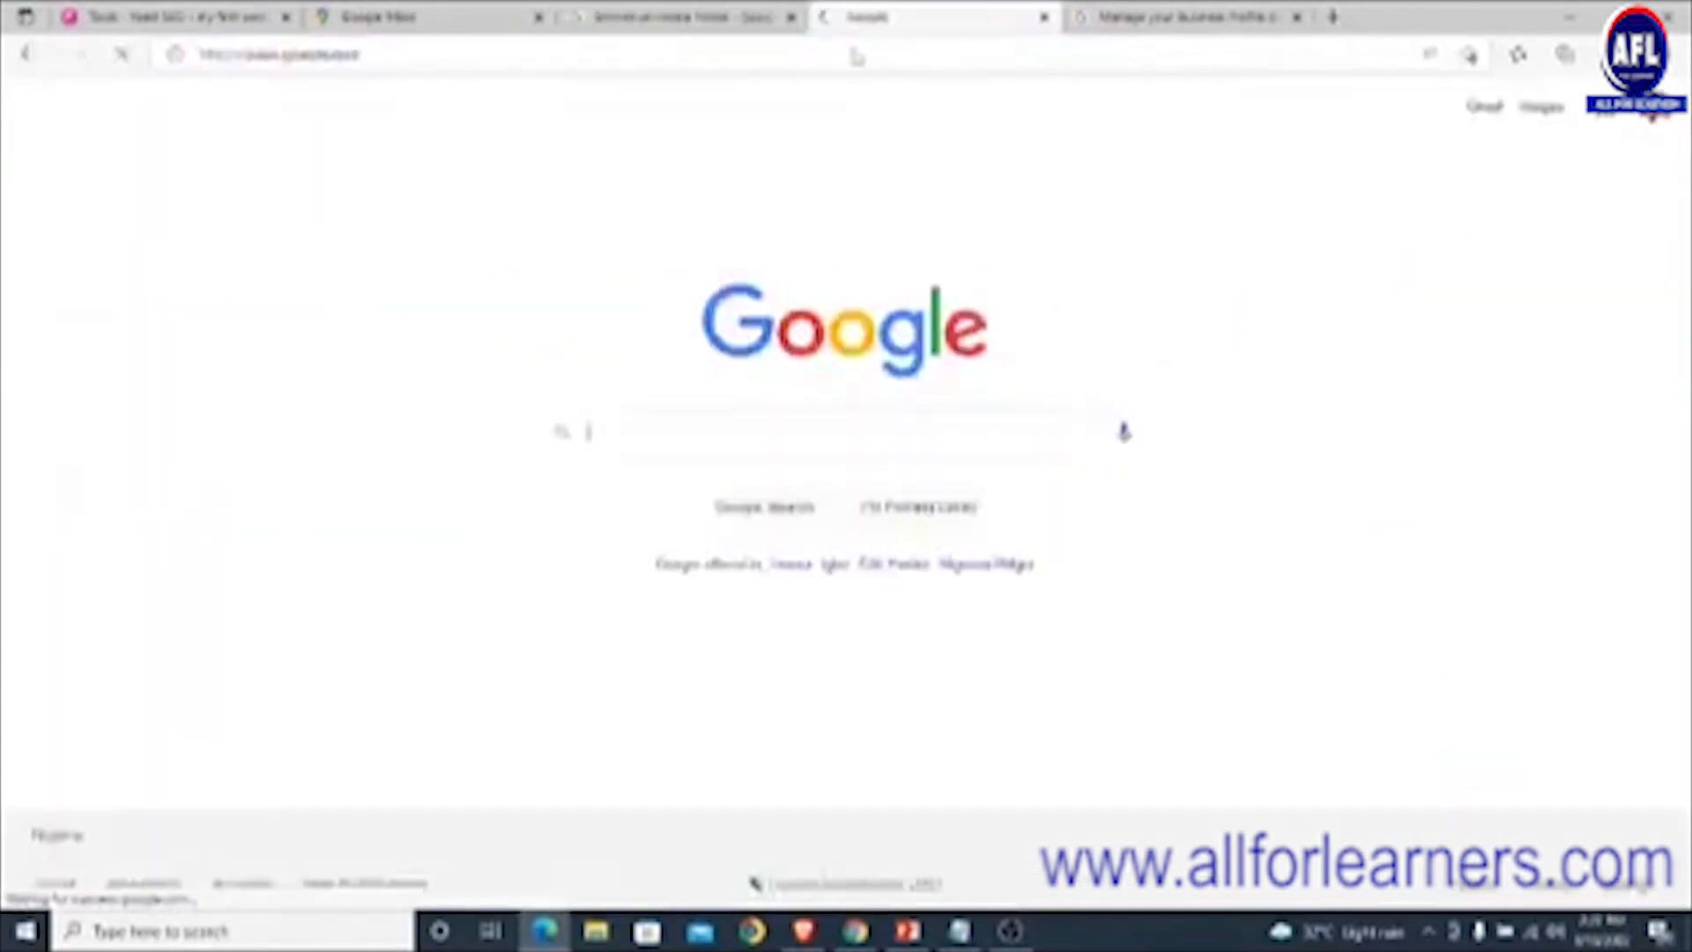
pyautogui.write('might')
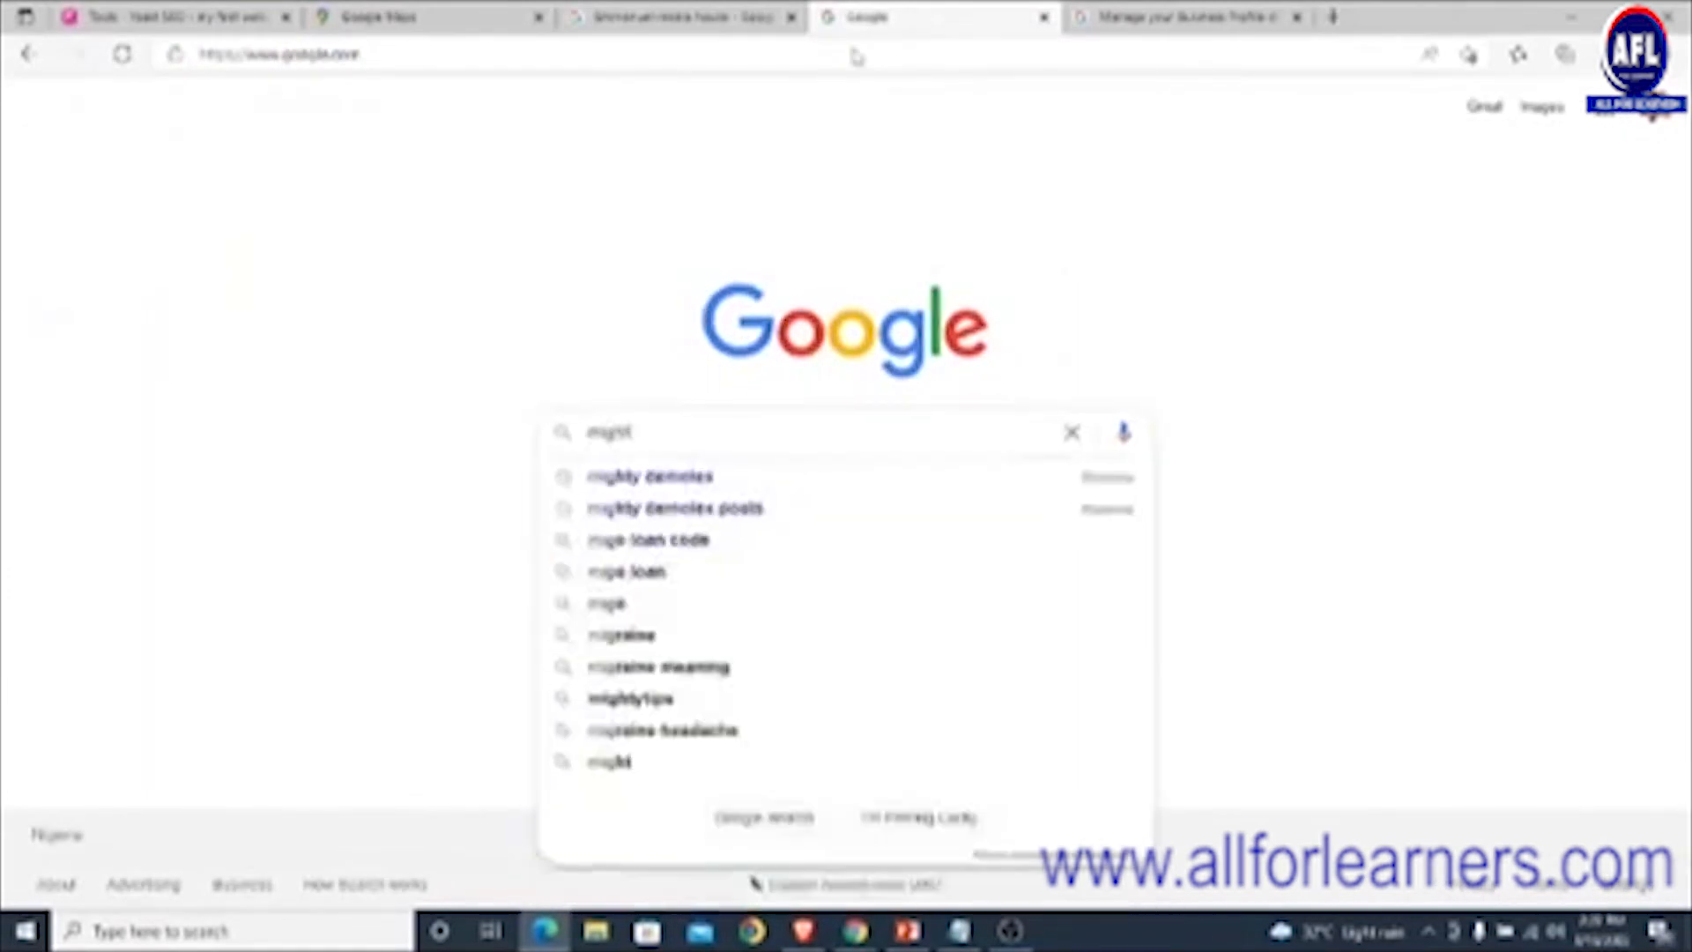
pyautogui.write('y demolex publishers')
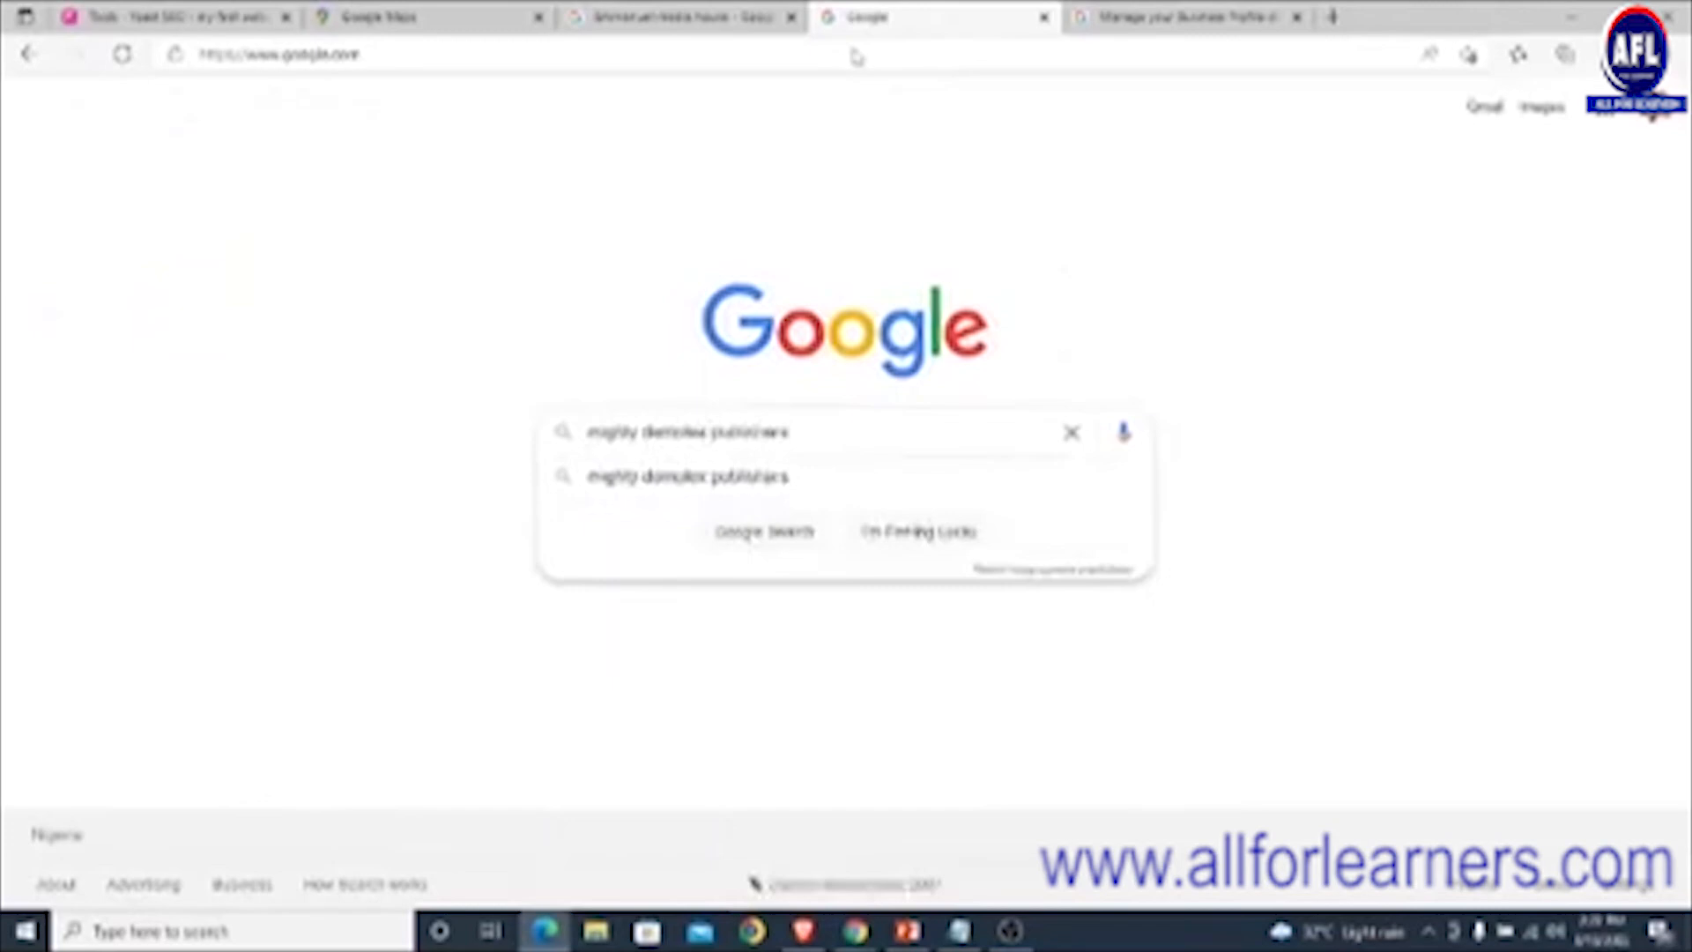
pyautogui.press('Return')
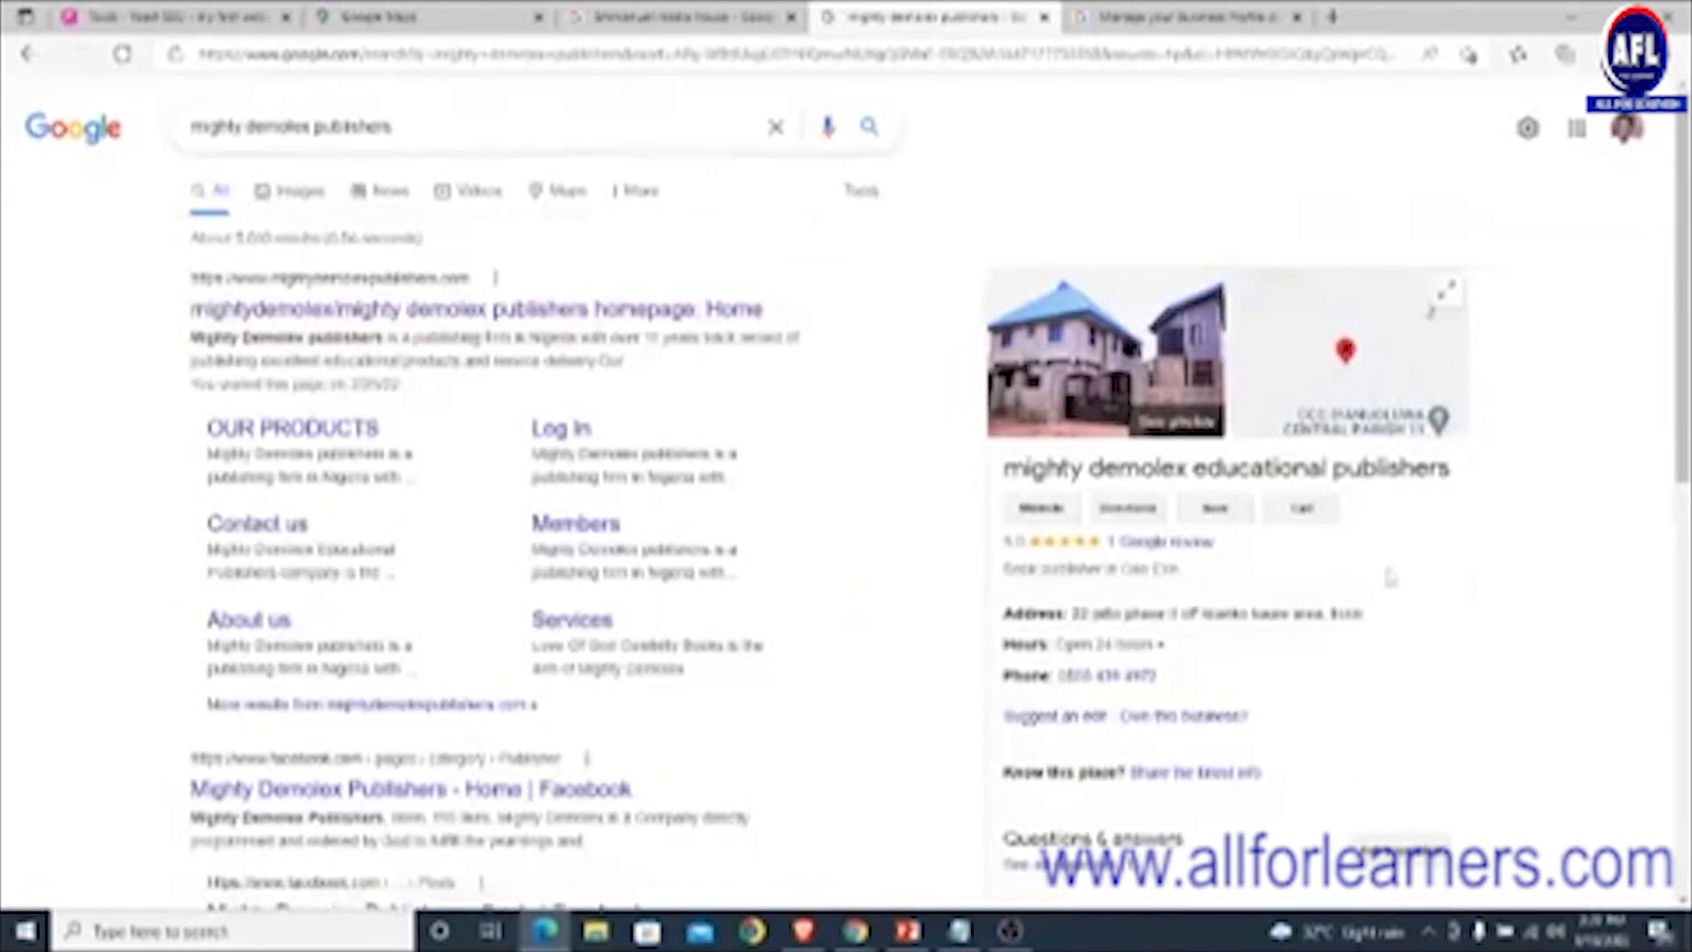
# - Open the Mighty Demolex Publishers home page from its knowledge panel's Website button
pyautogui.scroll(-3, 1200, 509)
pyautogui.scroll(3, 1204, 520)
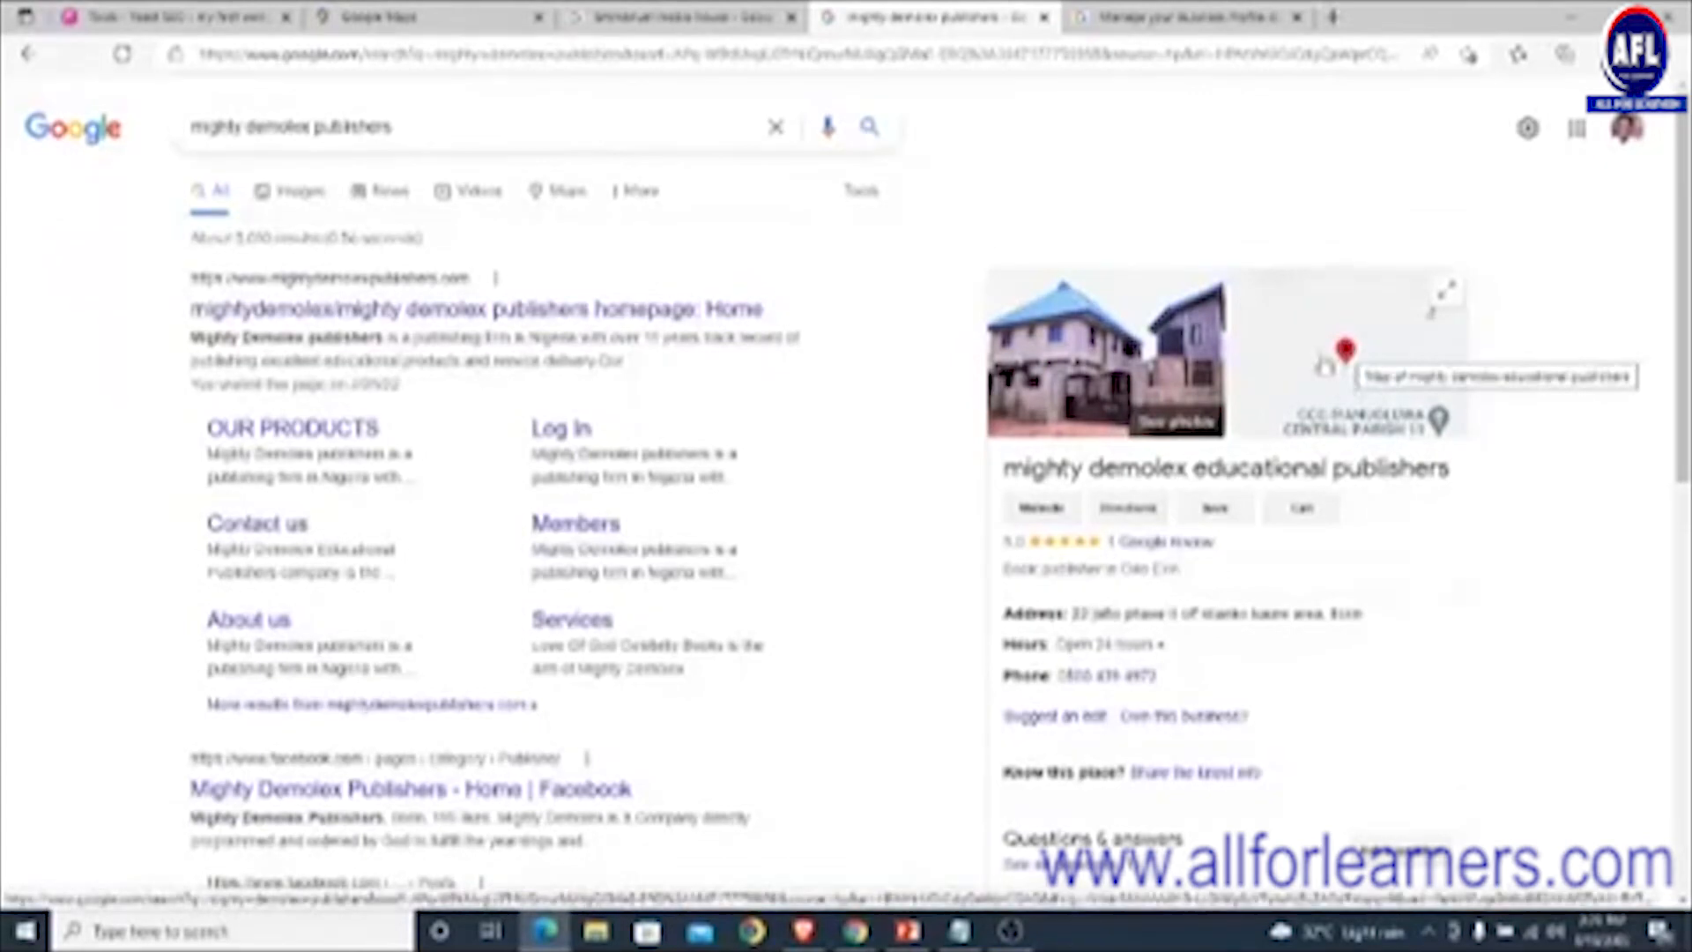
pyautogui.scroll(-1, 1524, 439)
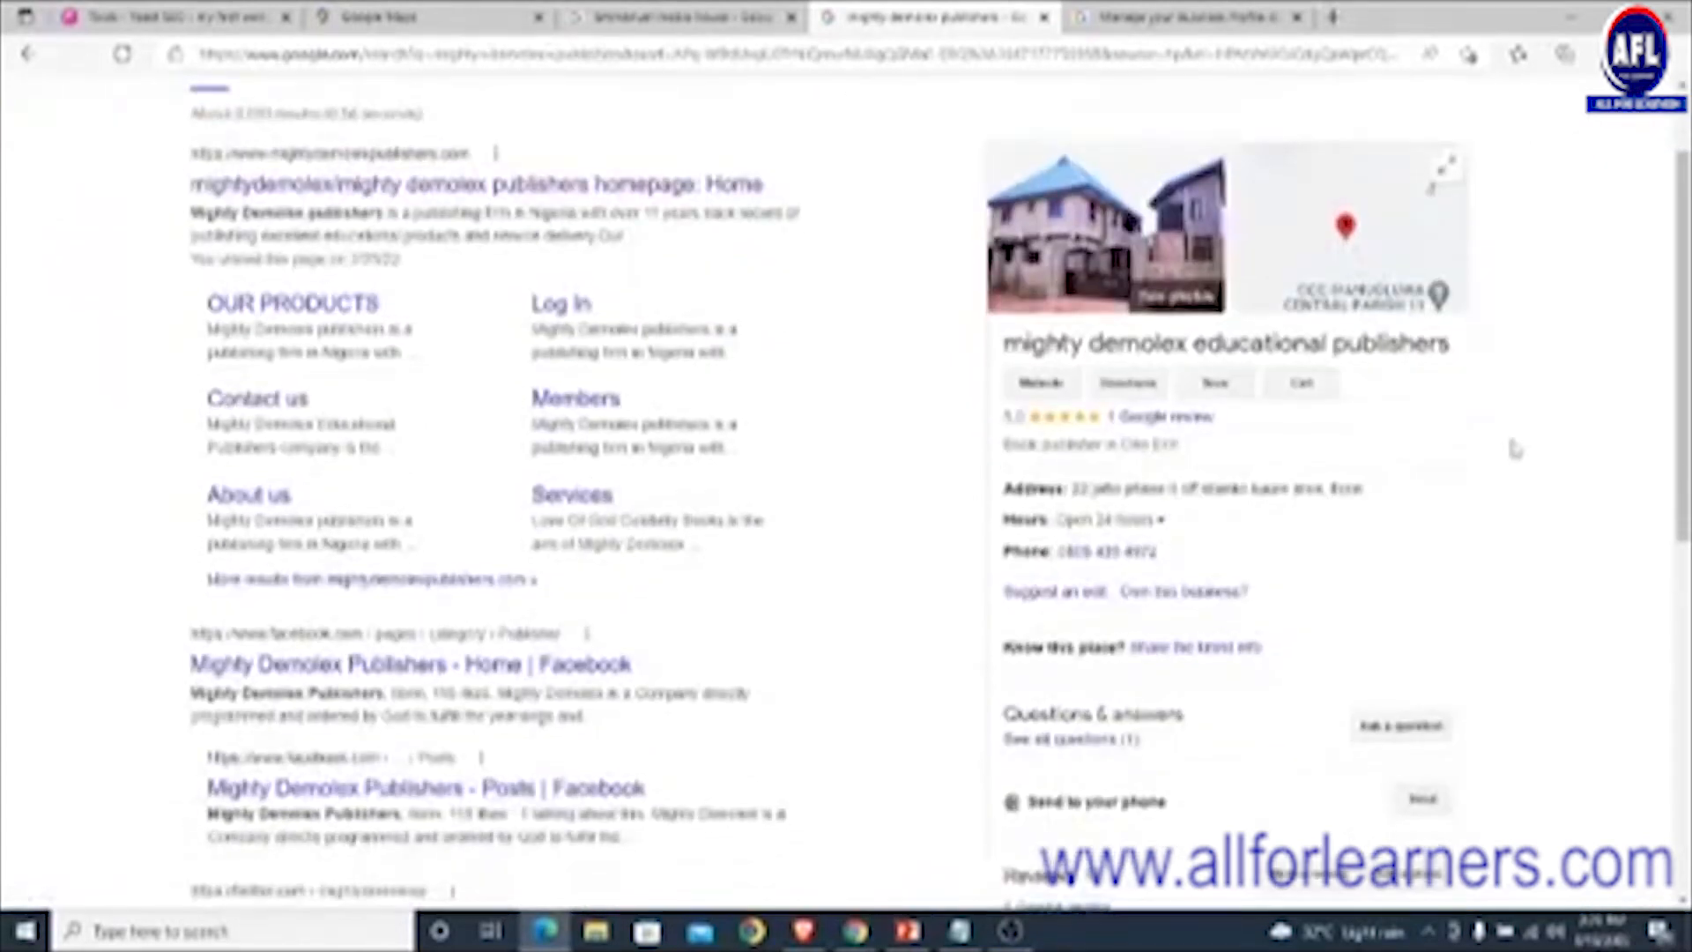
pyautogui.scroll(-1, 1262, 483)
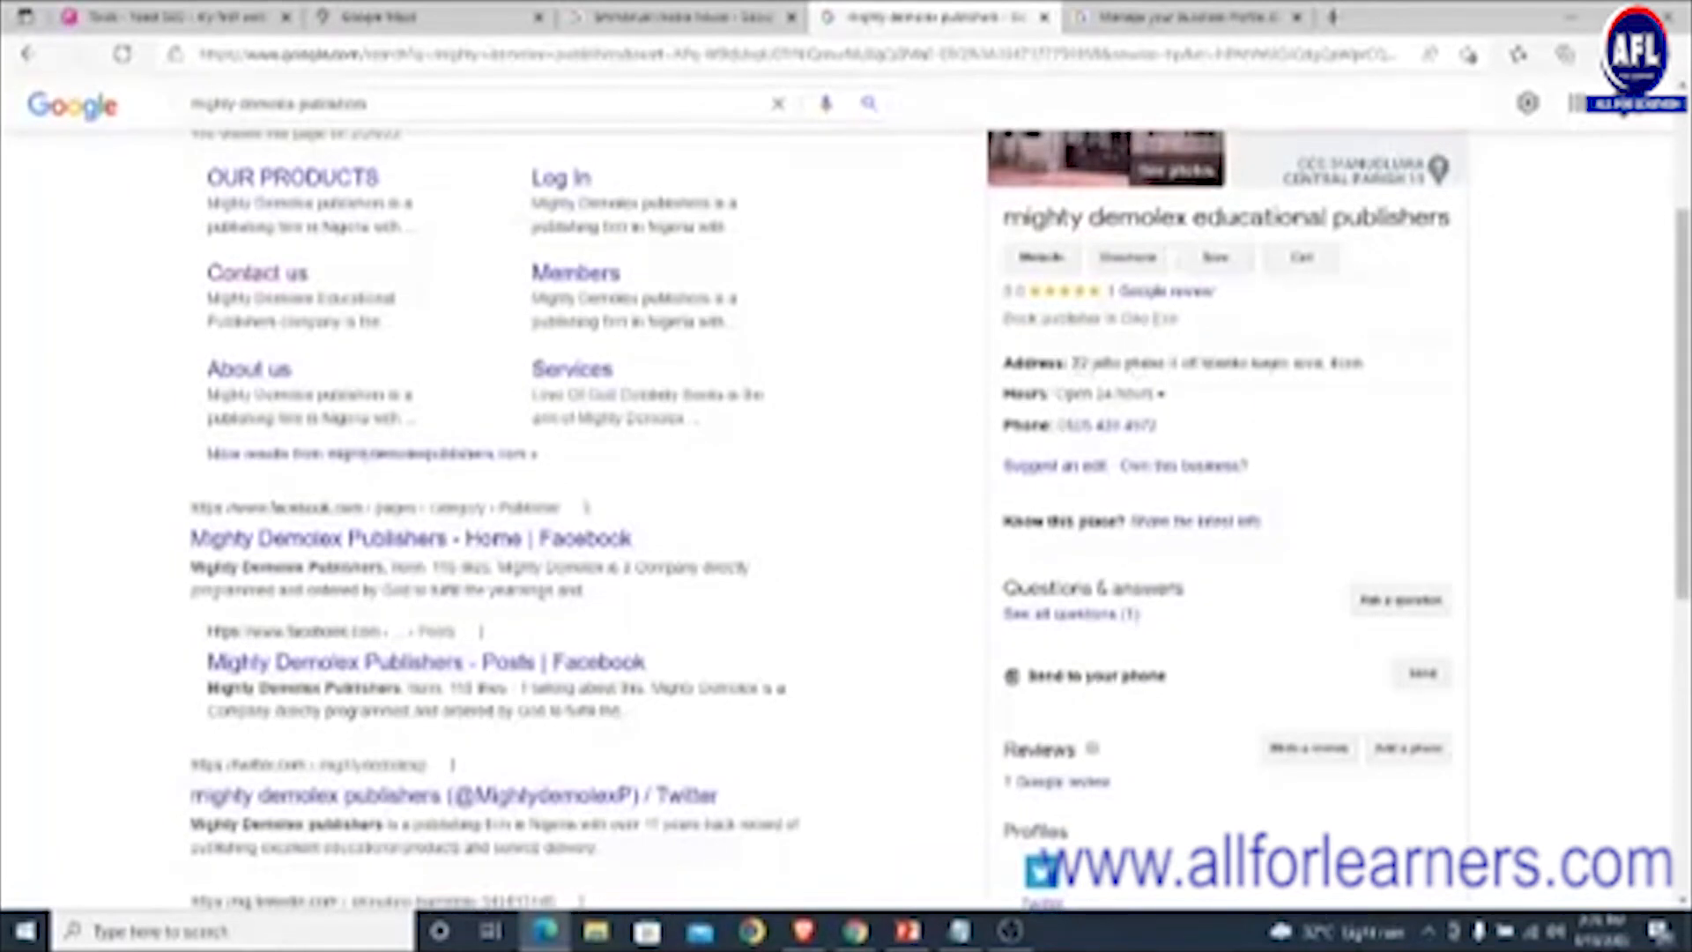
pyautogui.scroll(-3, 1126, 571)
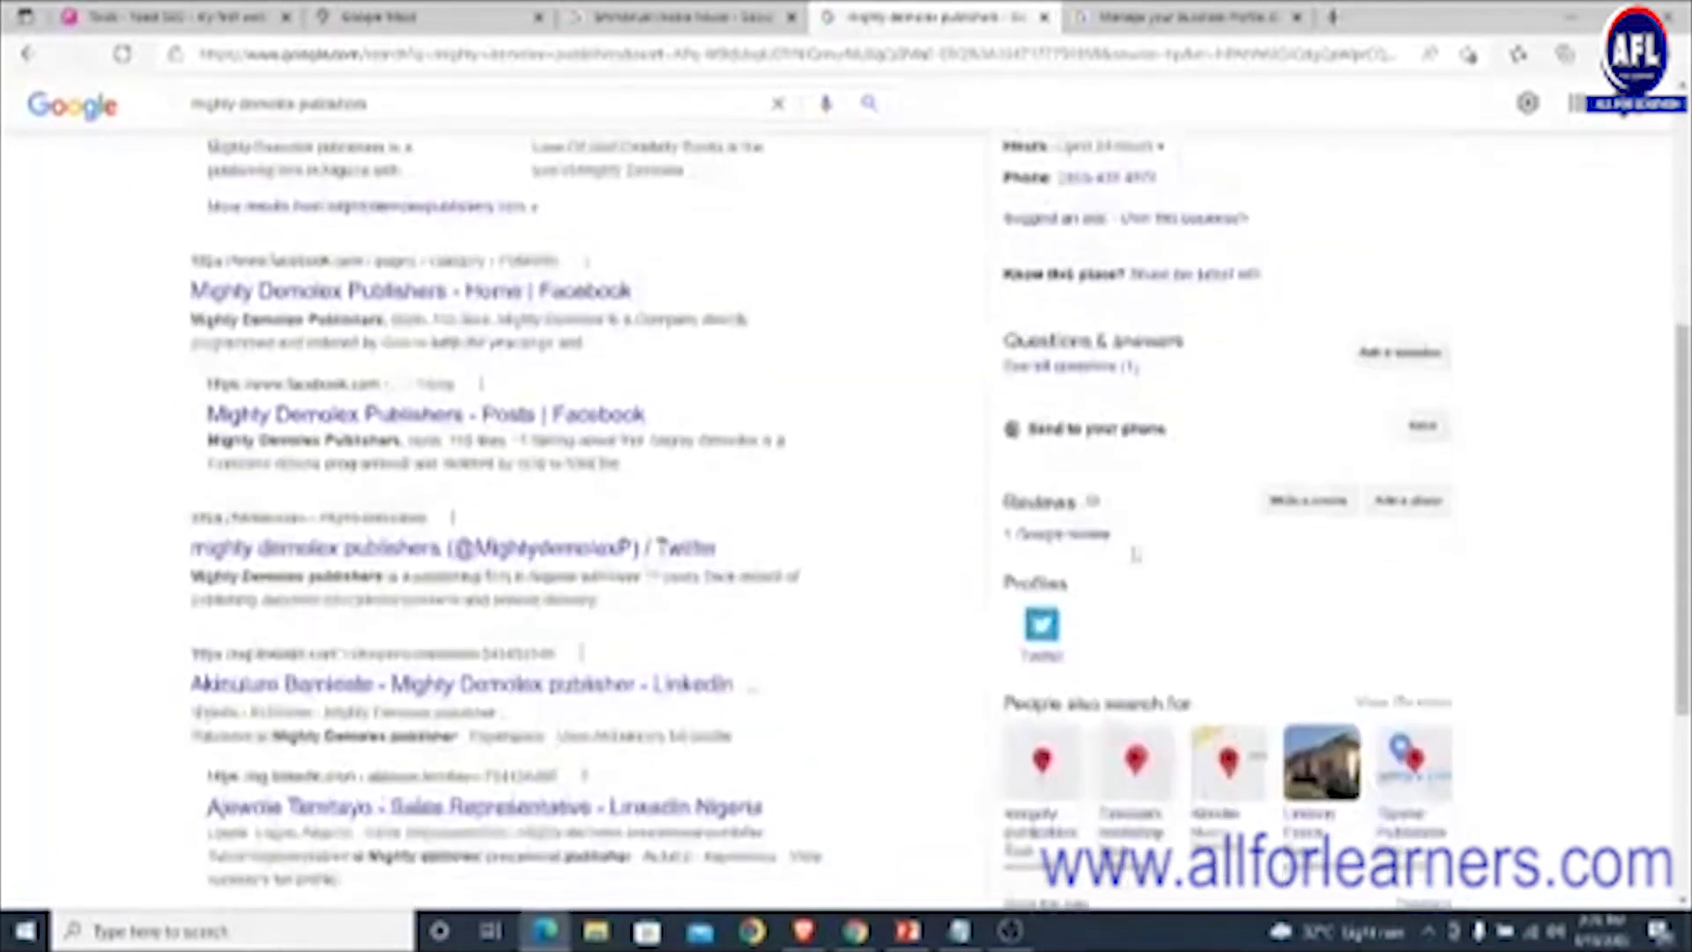
pyautogui.scroll(3, 1076, 492)
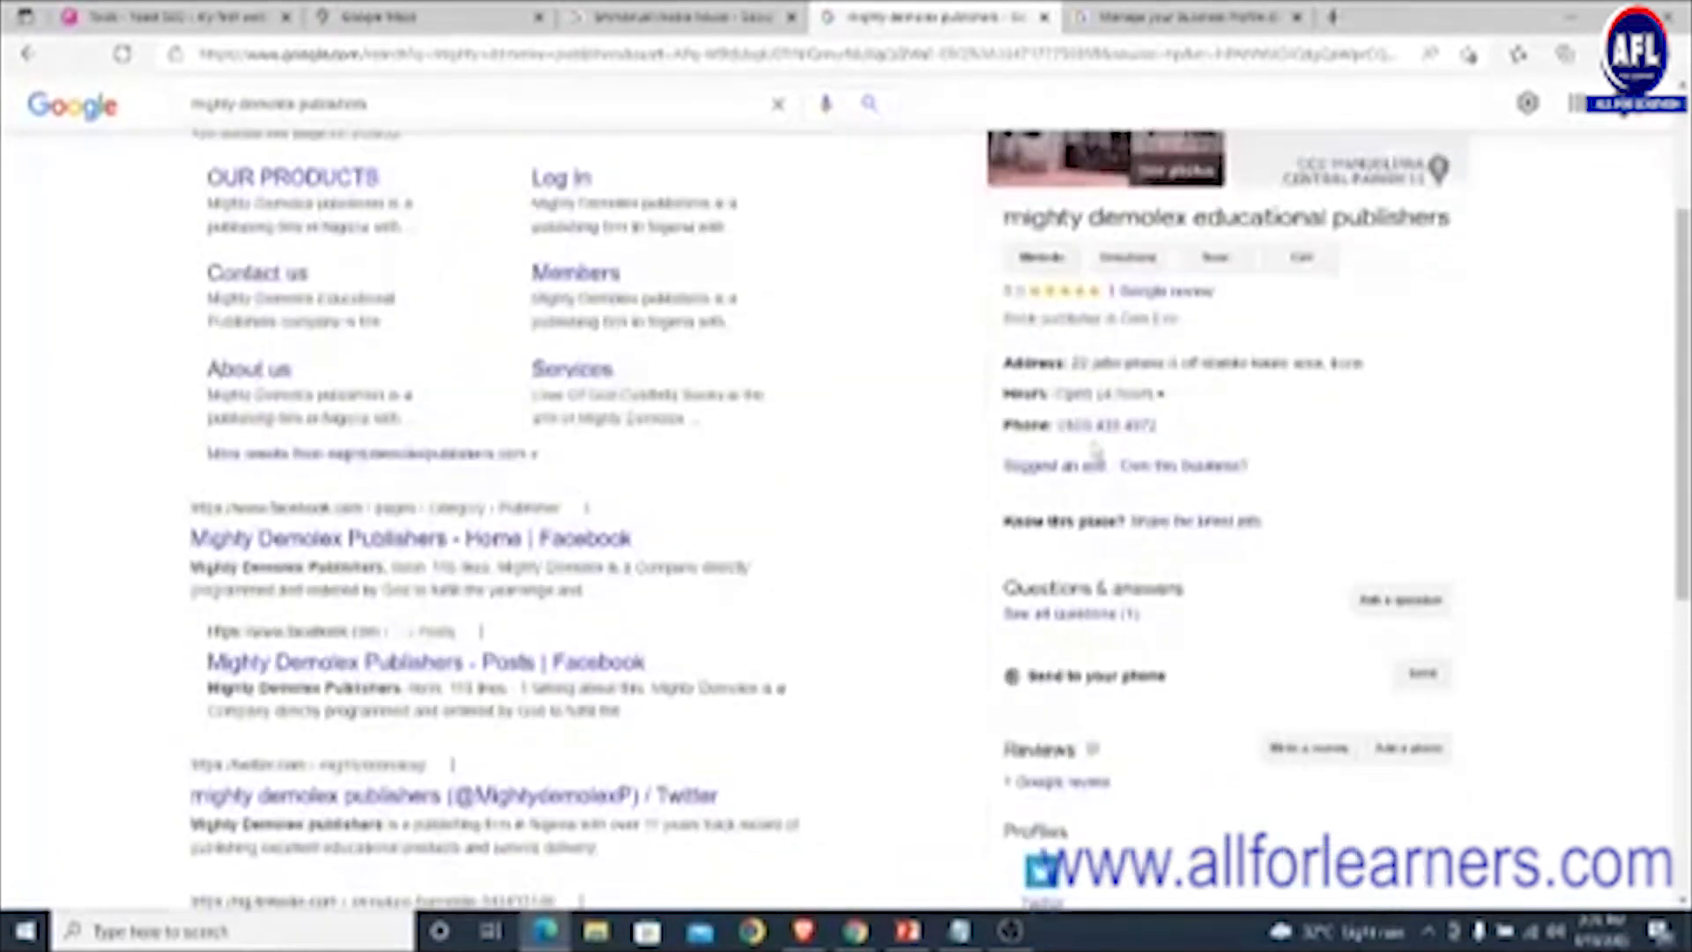
pyautogui.click(1043, 259)
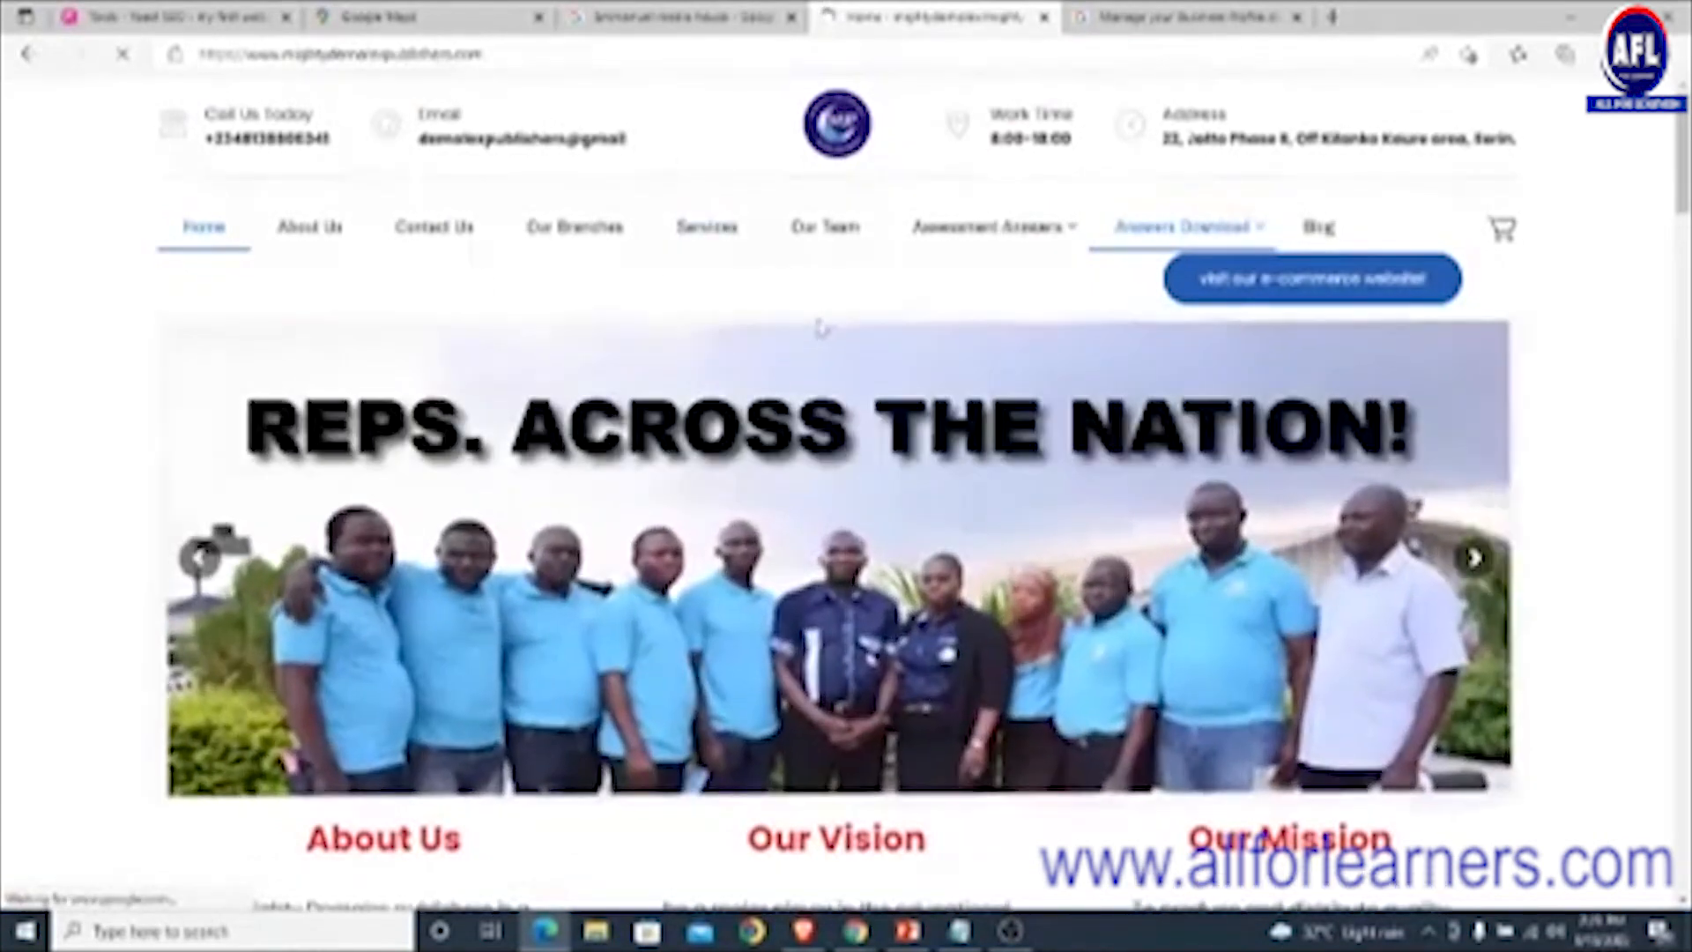
# - Scroll through the Mighty Demolex Publishers website and back up
pyautogui.scroll(-6, 828, 321)
pyautogui.scroll(-3, 828, 321)
pyautogui.scroll(10, 824, 332)
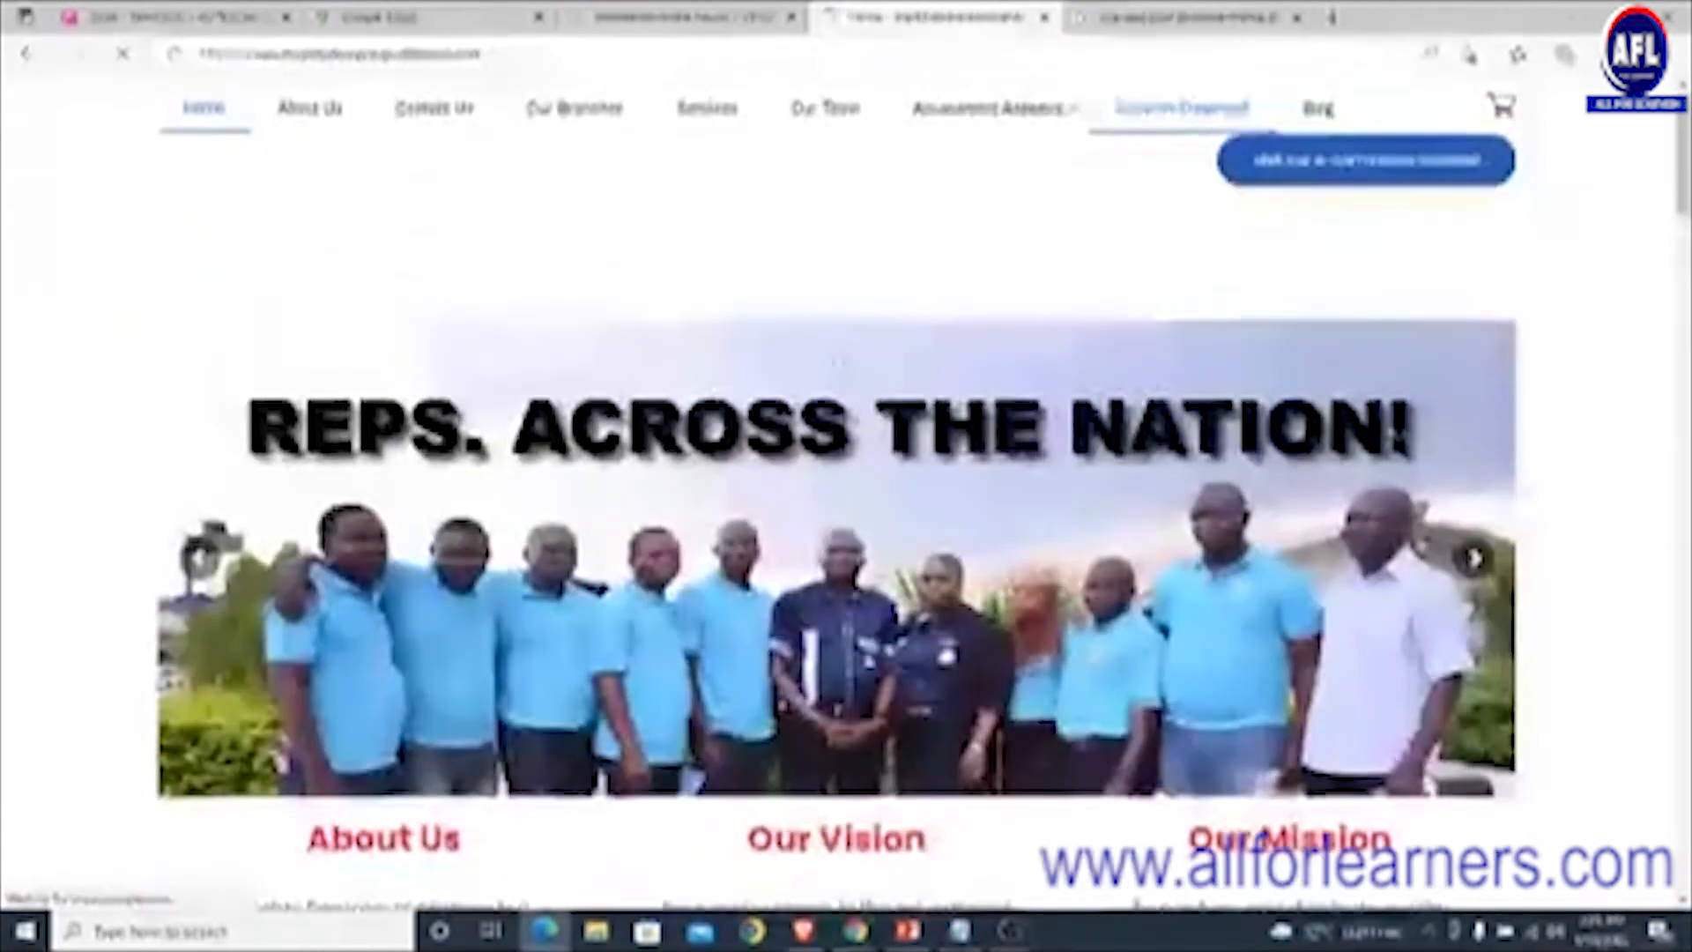
pyautogui.scroll(-15, 841, 359)
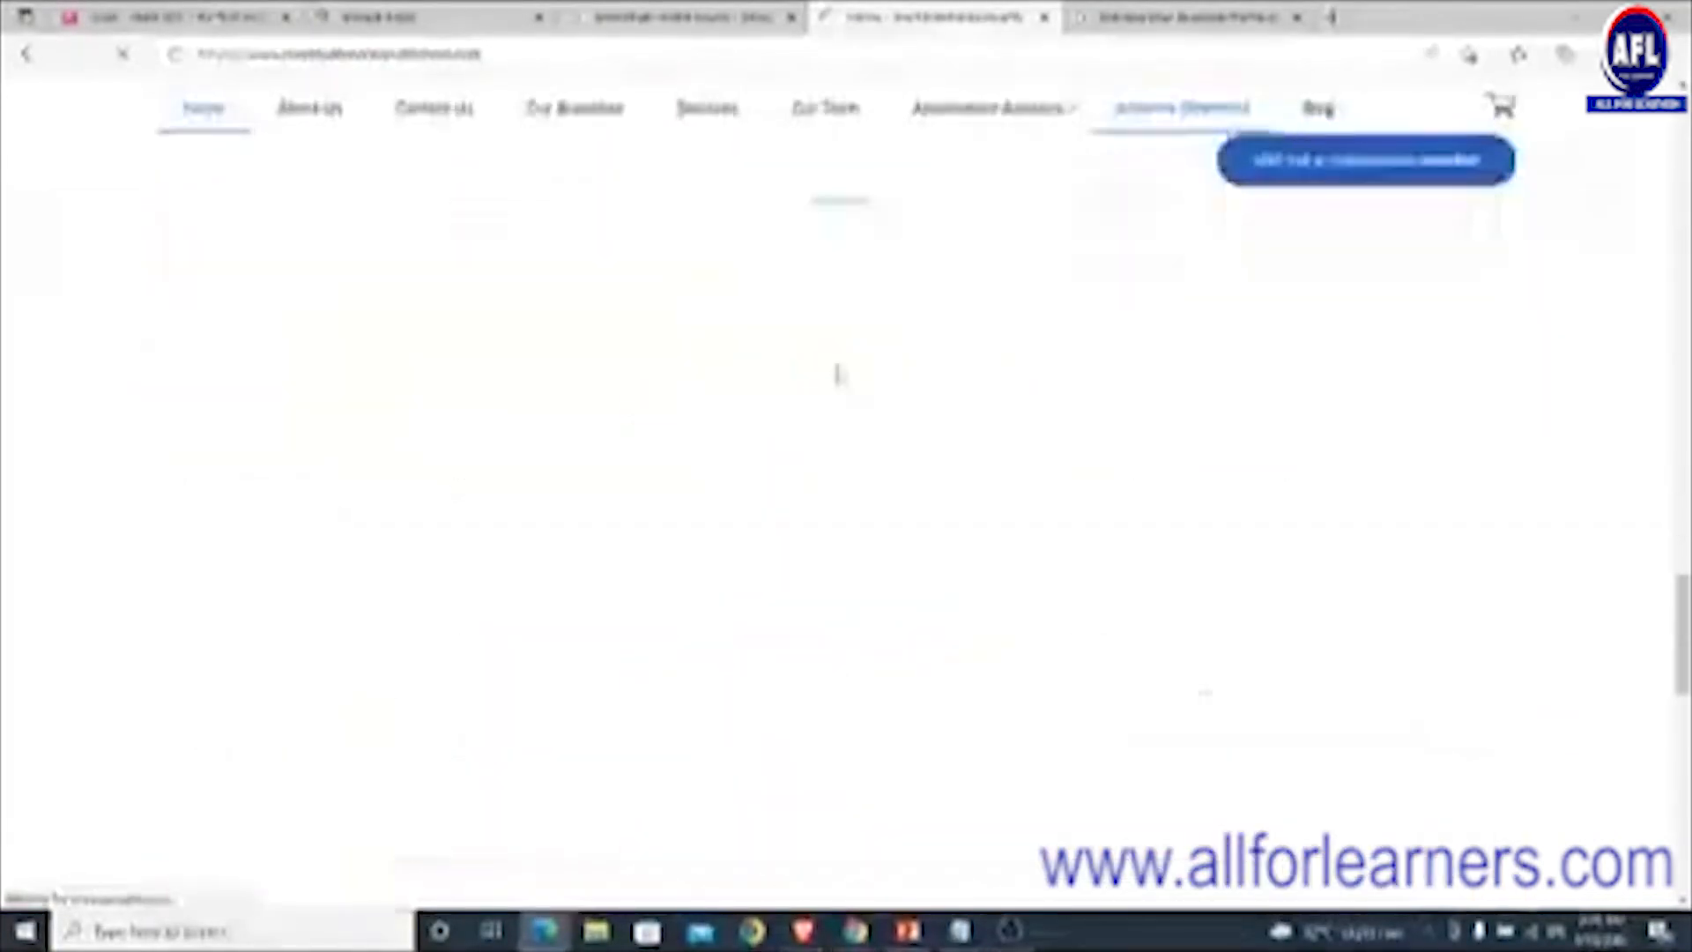
pyautogui.scroll(20, 840, 359)
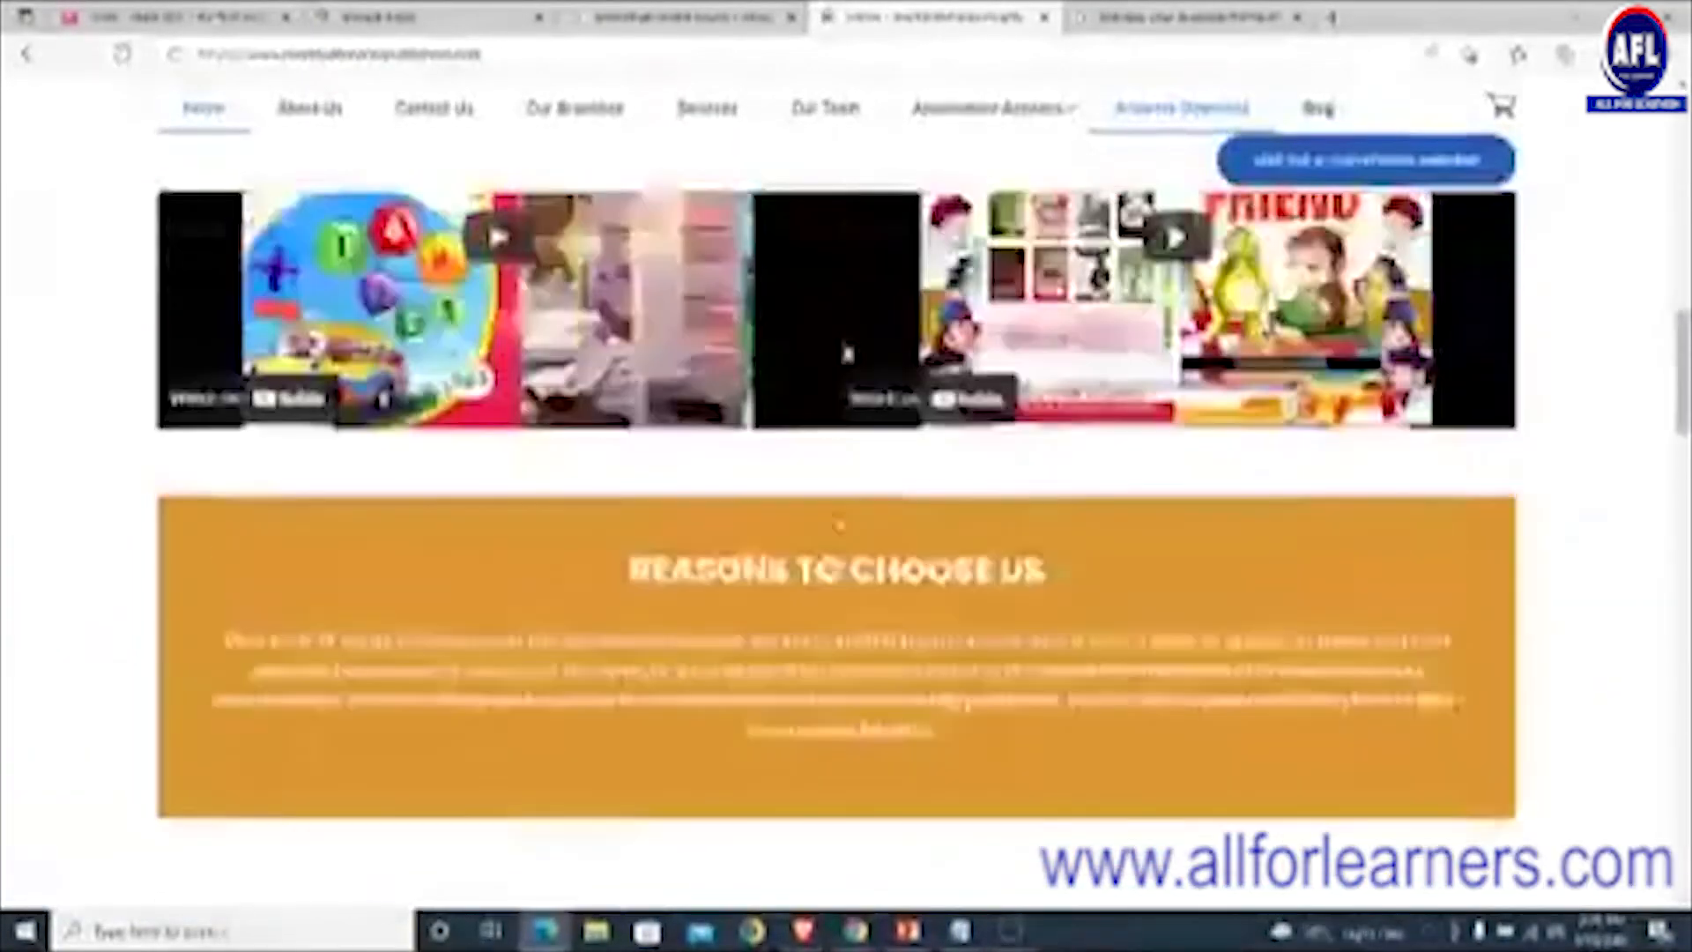
pyautogui.scroll(1, 840, 359)
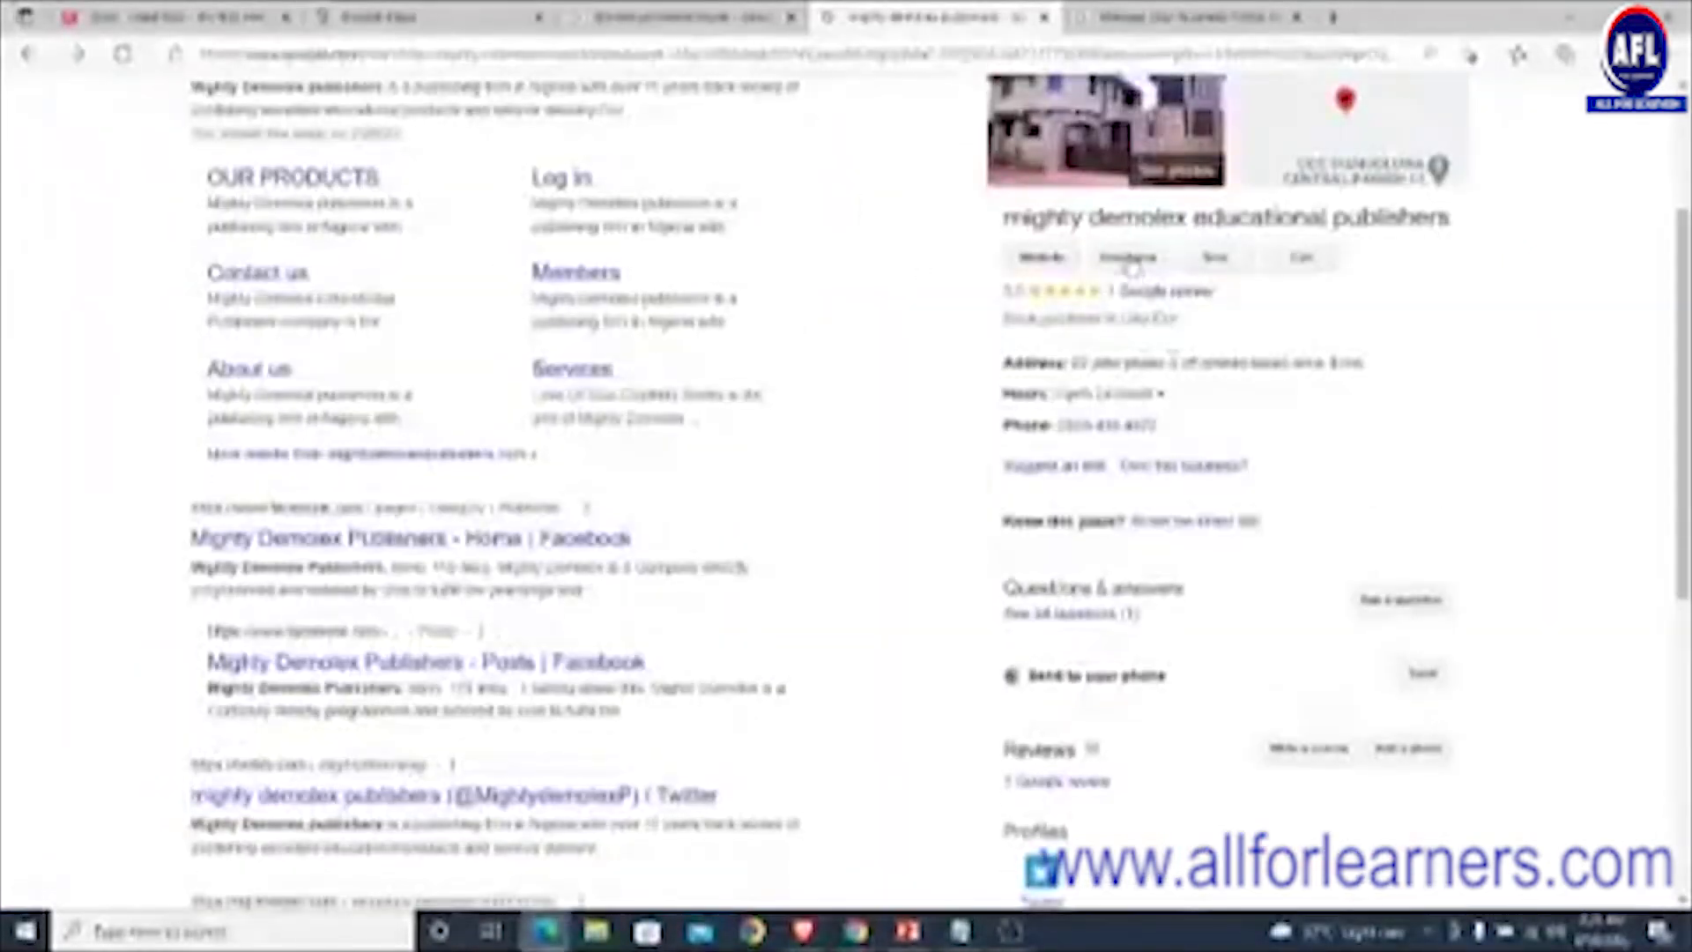
# - Open the mighty demolex Directions link in a new tab, then return to the search results
pyautogui.rightClick(1131, 261)
pyautogui.click(1212, 272)
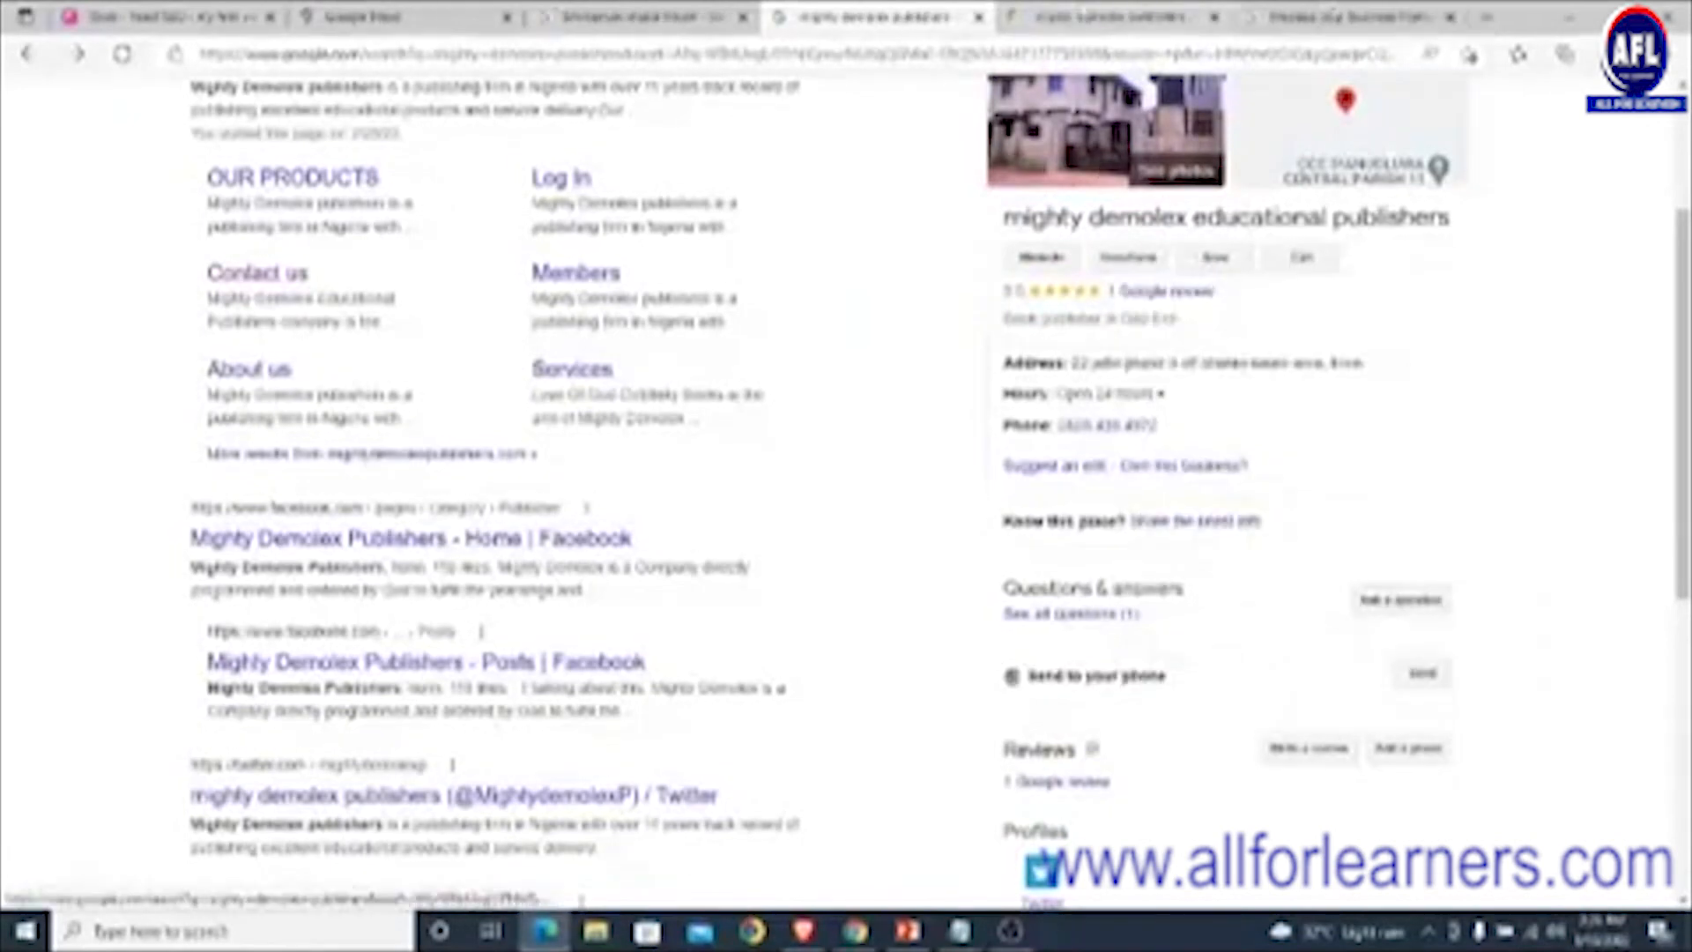
pyautogui.click(1085, 17)
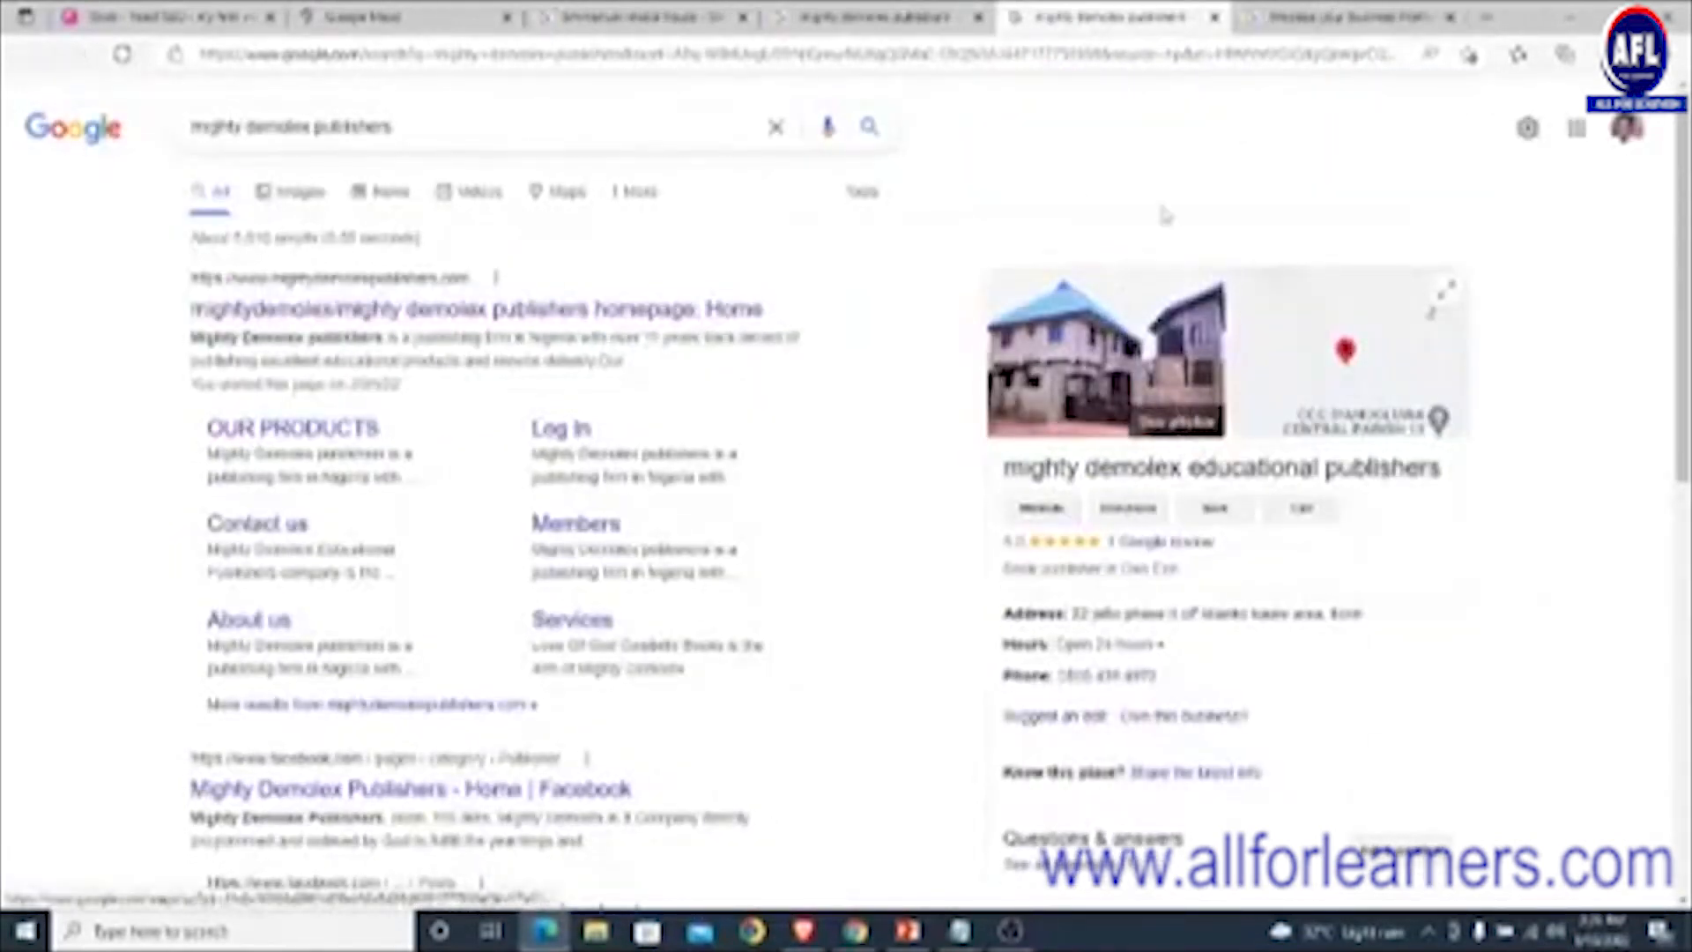
pyautogui.click(856, 15)
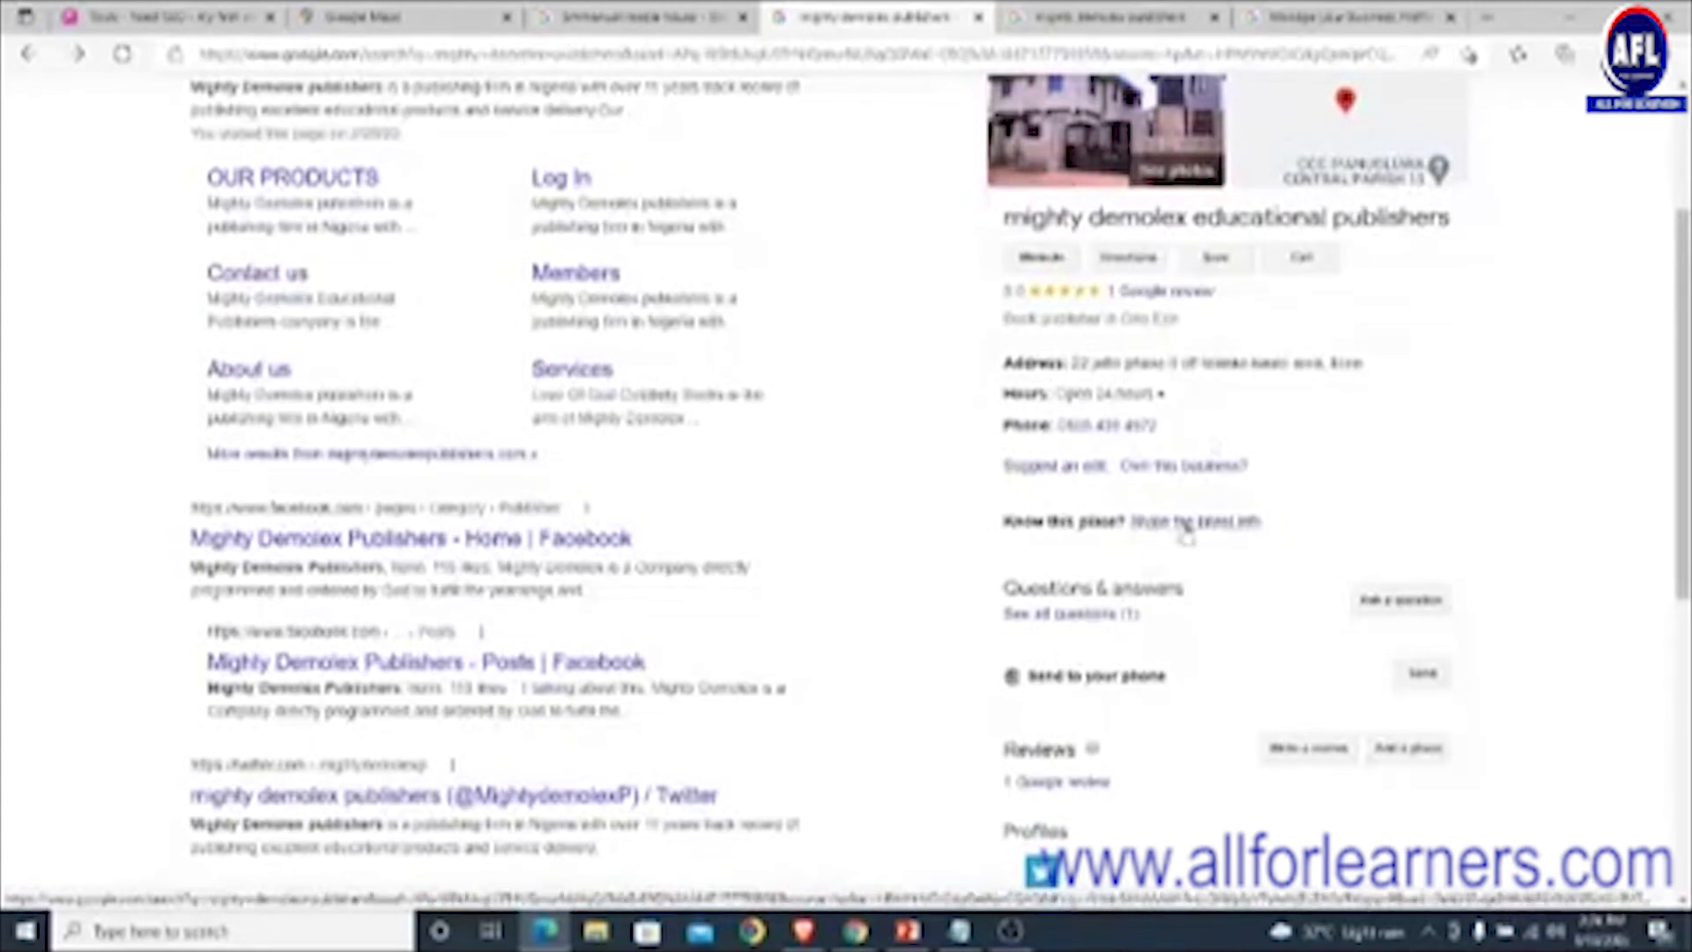
pyautogui.scroll(-2, 1319, 401)
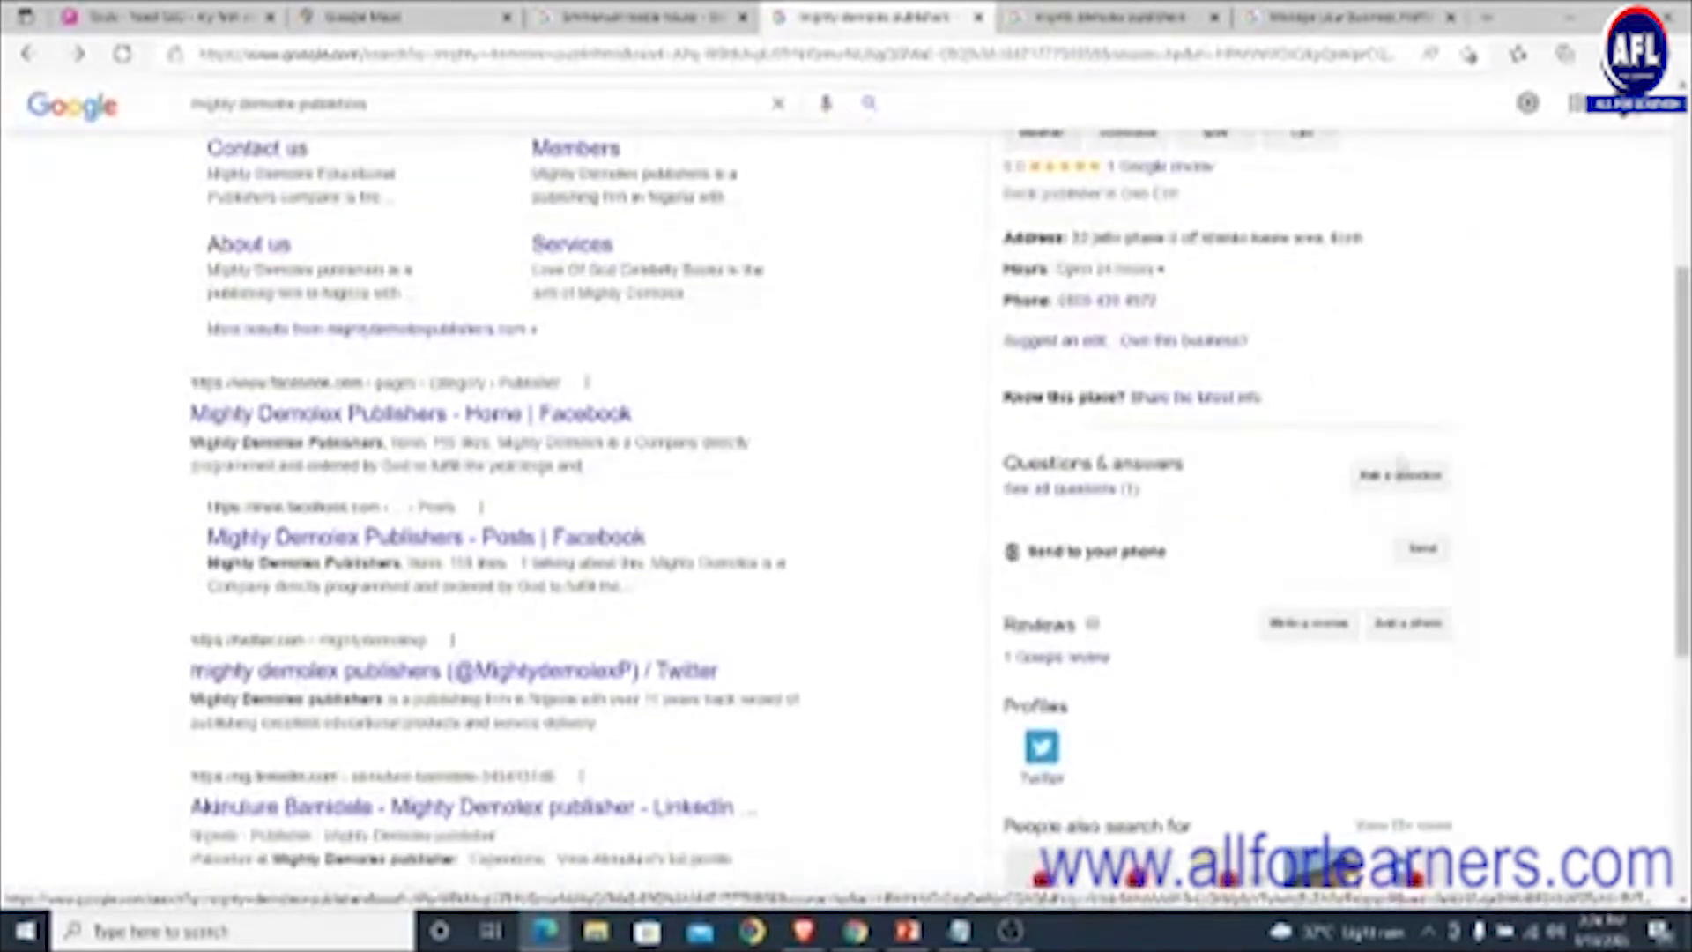
pyautogui.scroll(-5, 1400, 461)
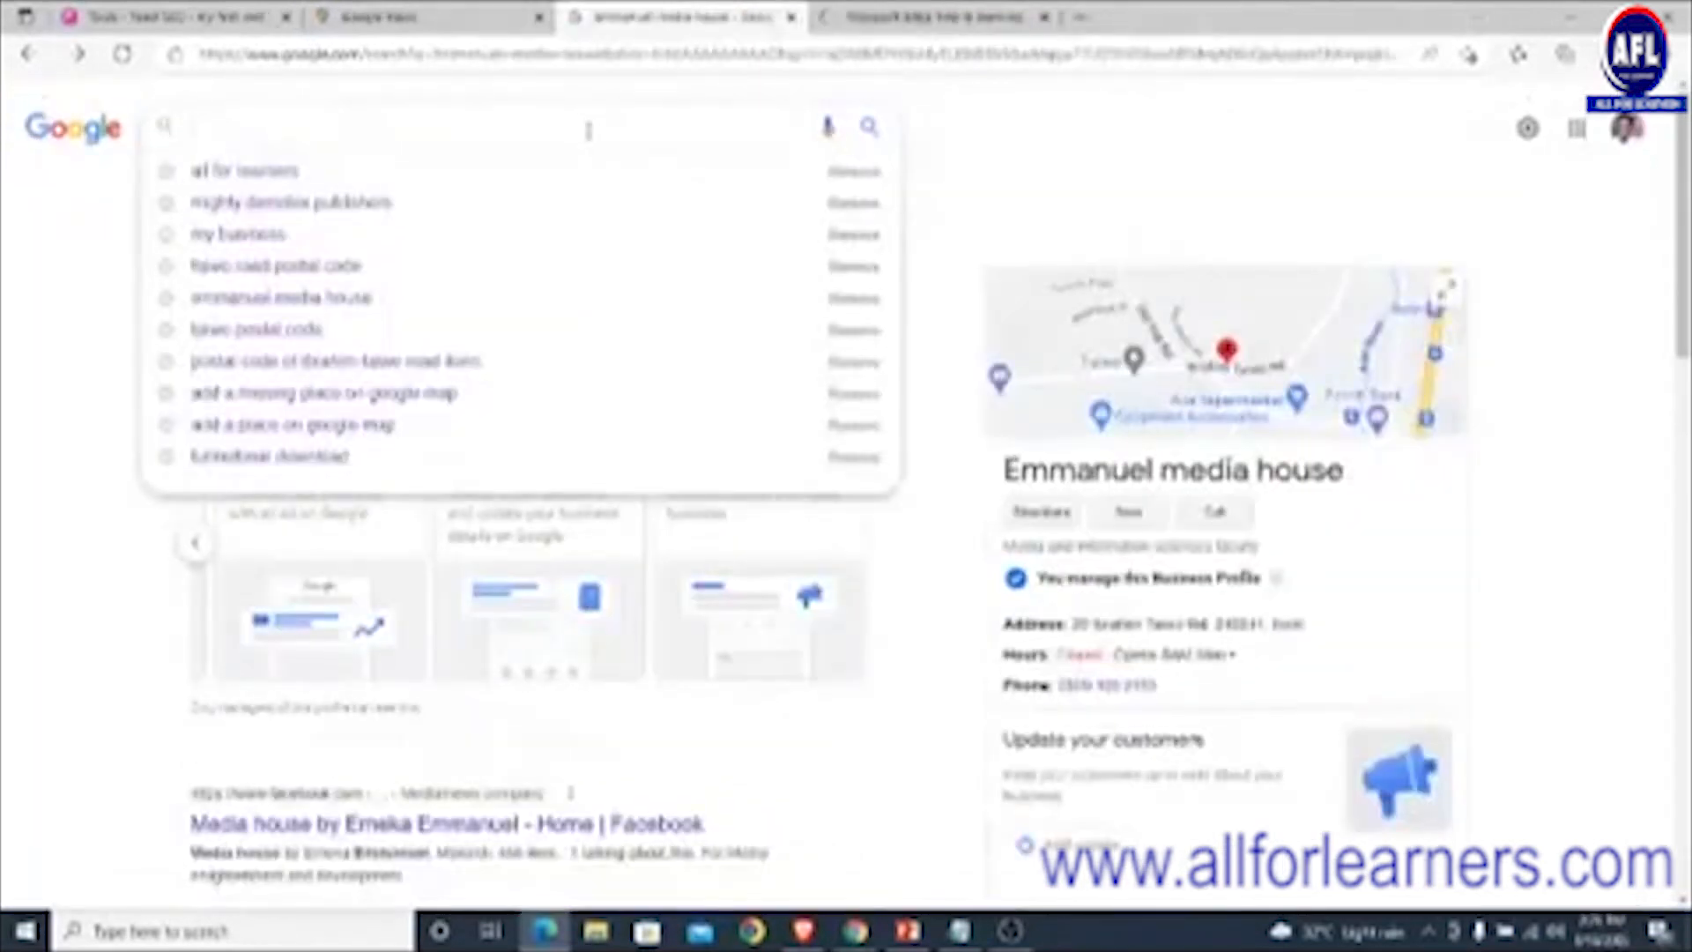
# - Search Google for 'all for learners' and bring up its panel's Website link options
pyautogui.write('w')
pyautogui.press('BackSpace')
pyautogui.write('all for')
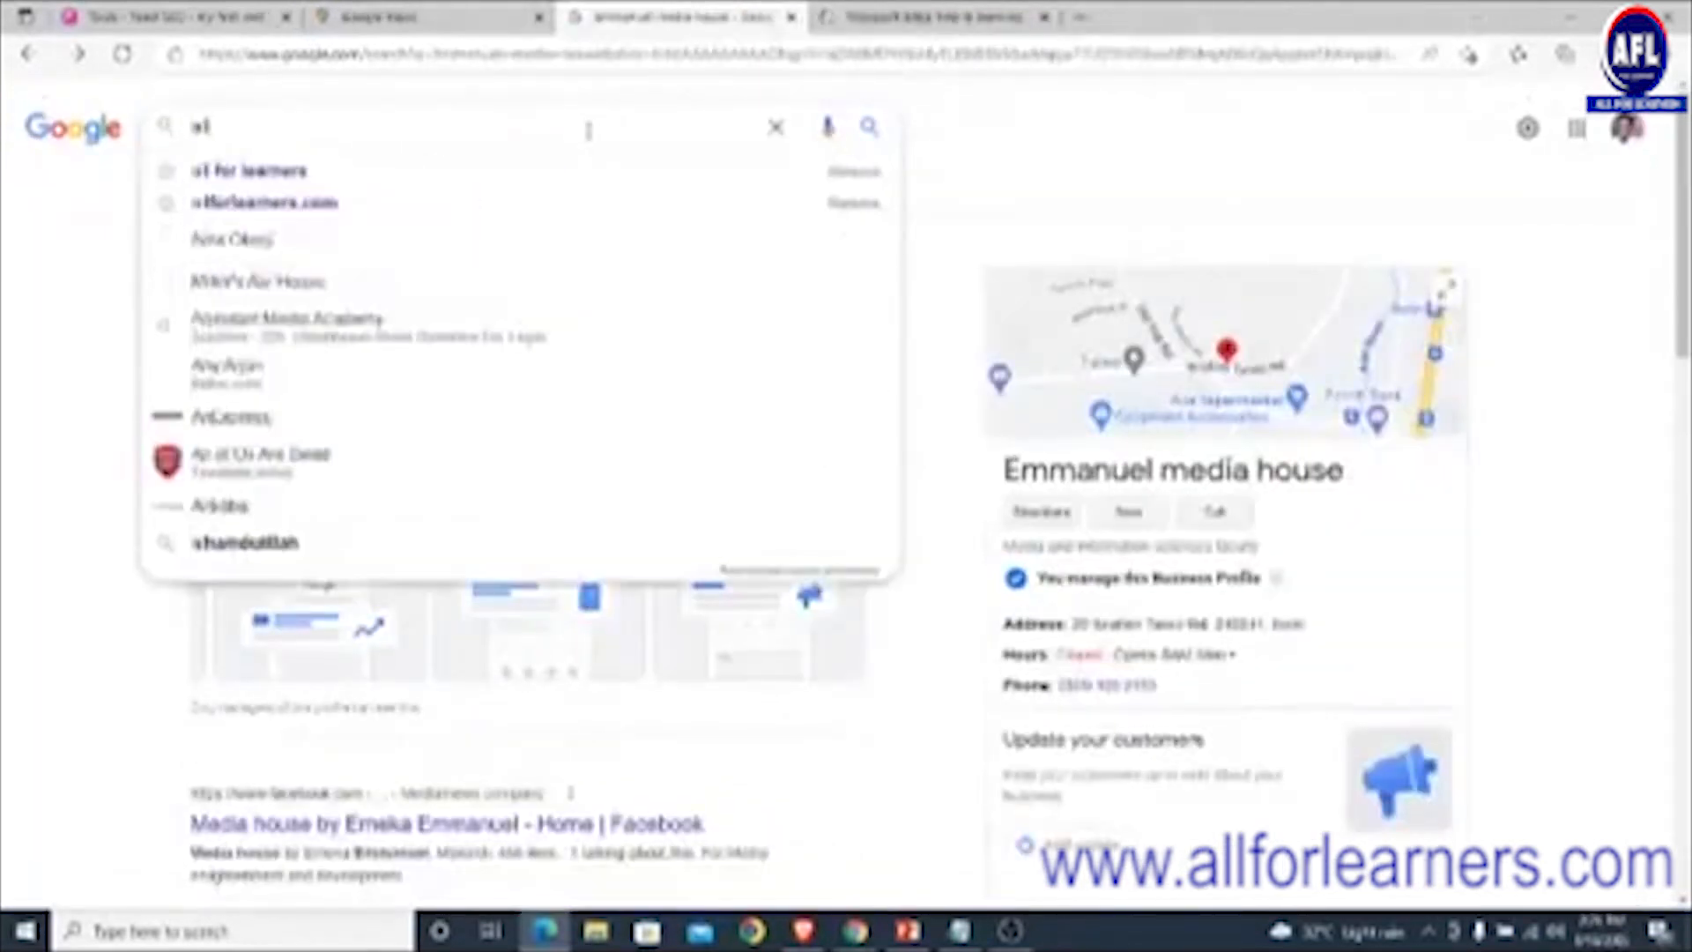
pyautogui.write(' learners')
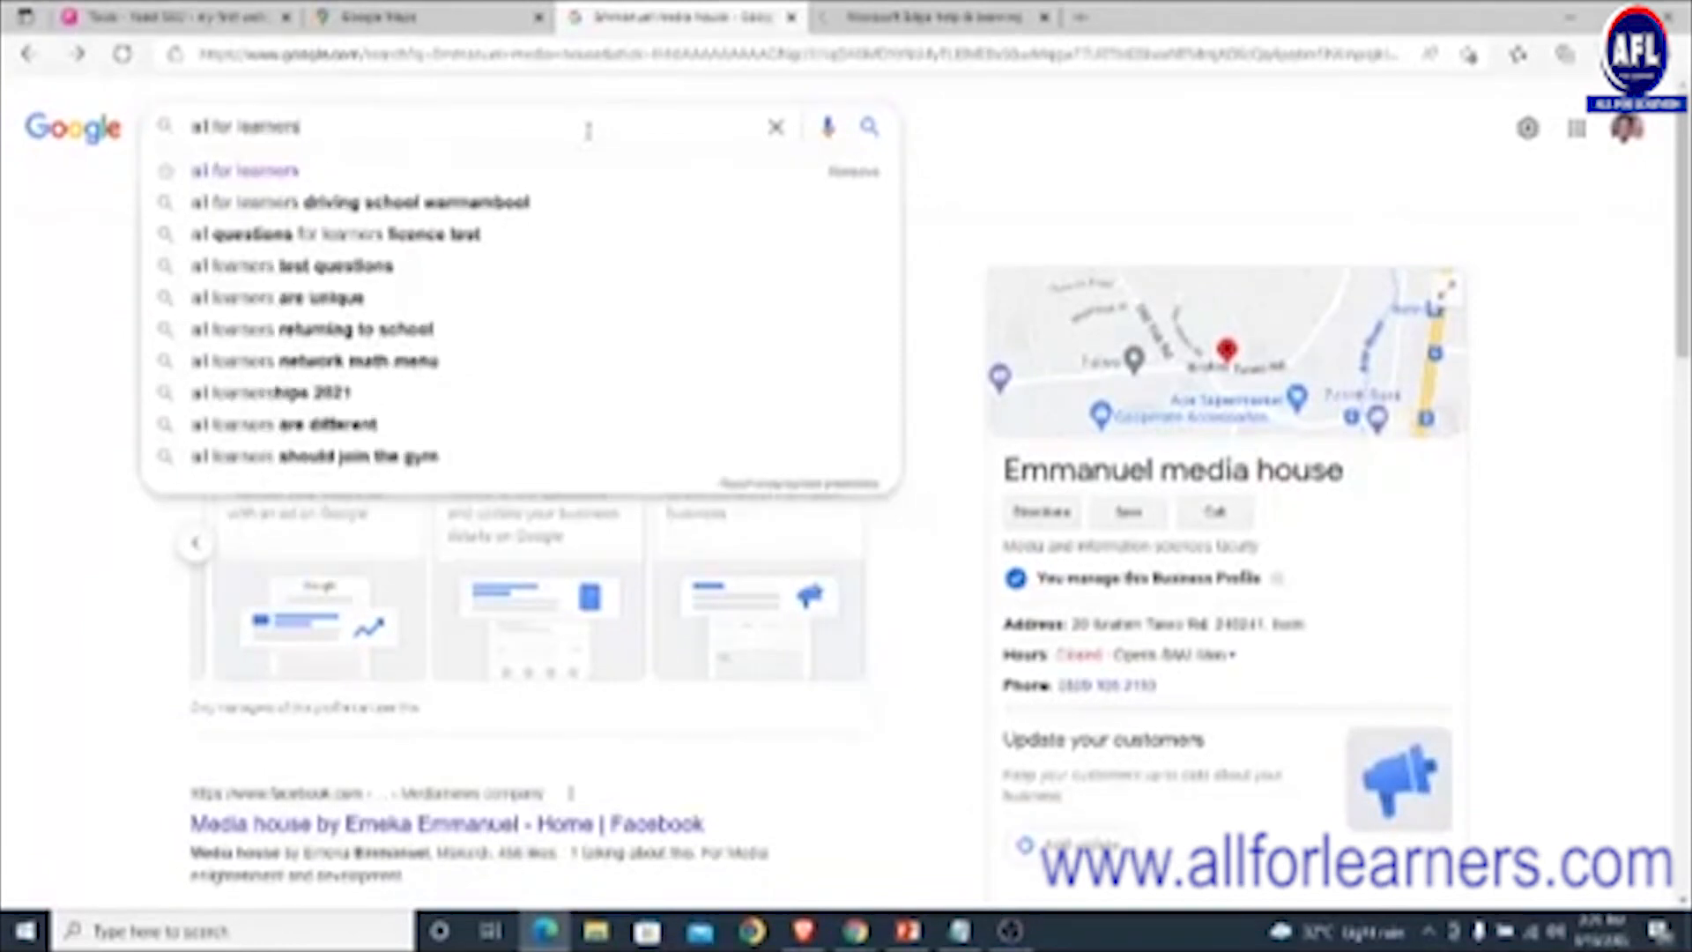
pyautogui.press('Return')
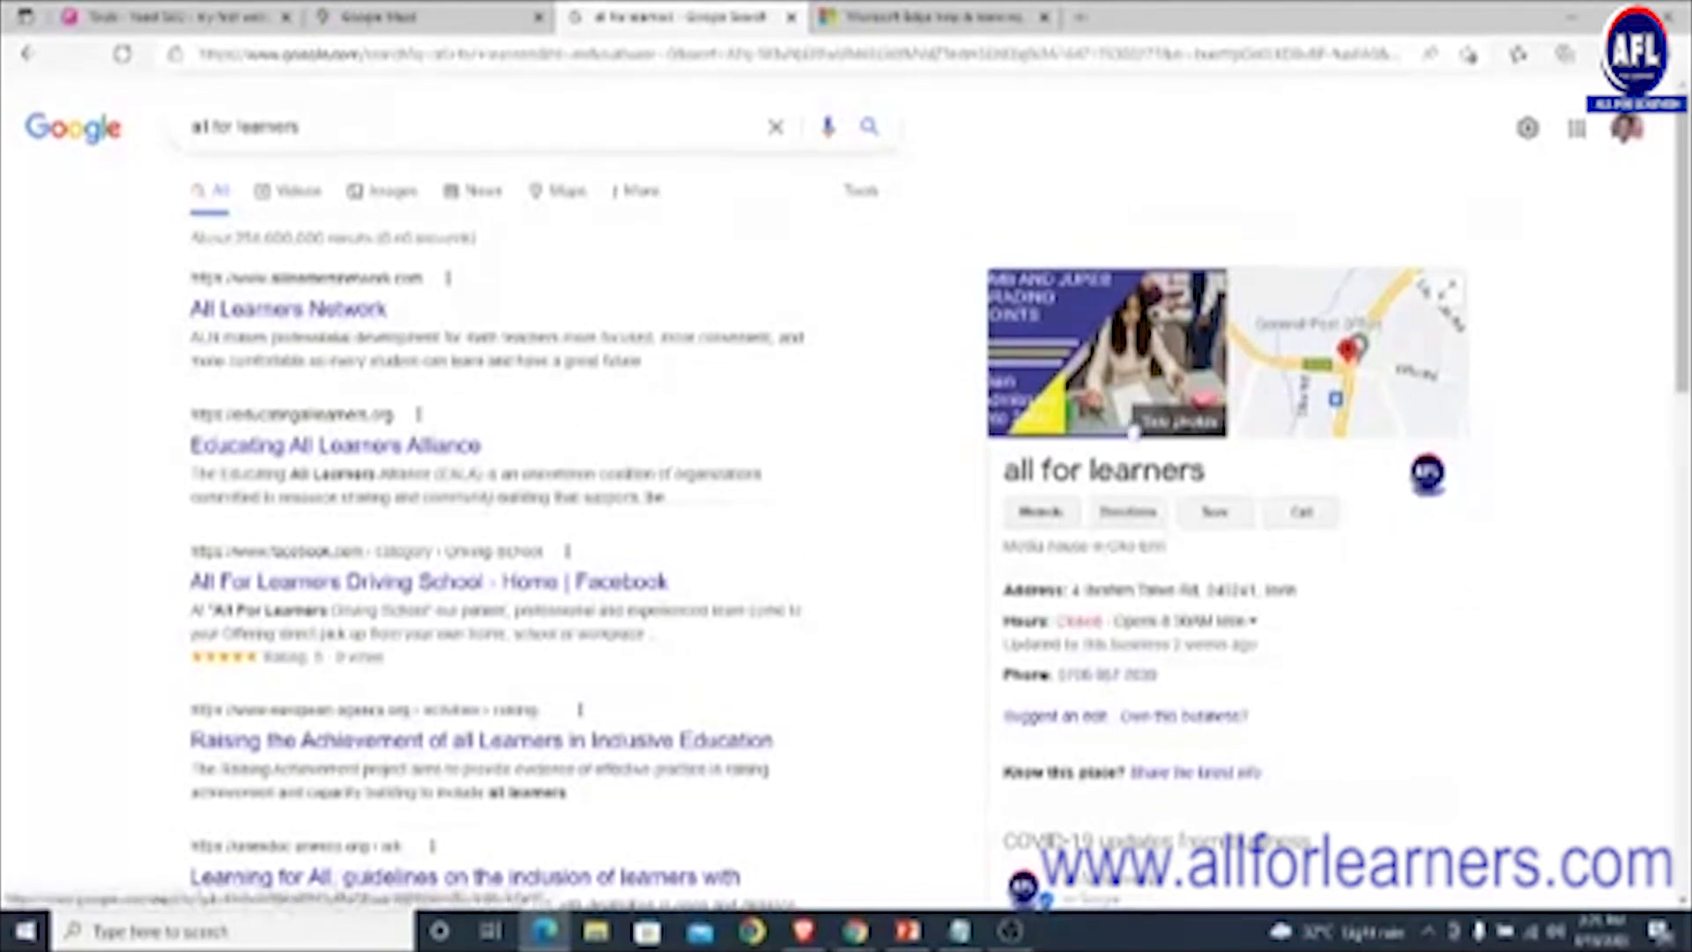
pyautogui.scroll(-2, 1220, 515)
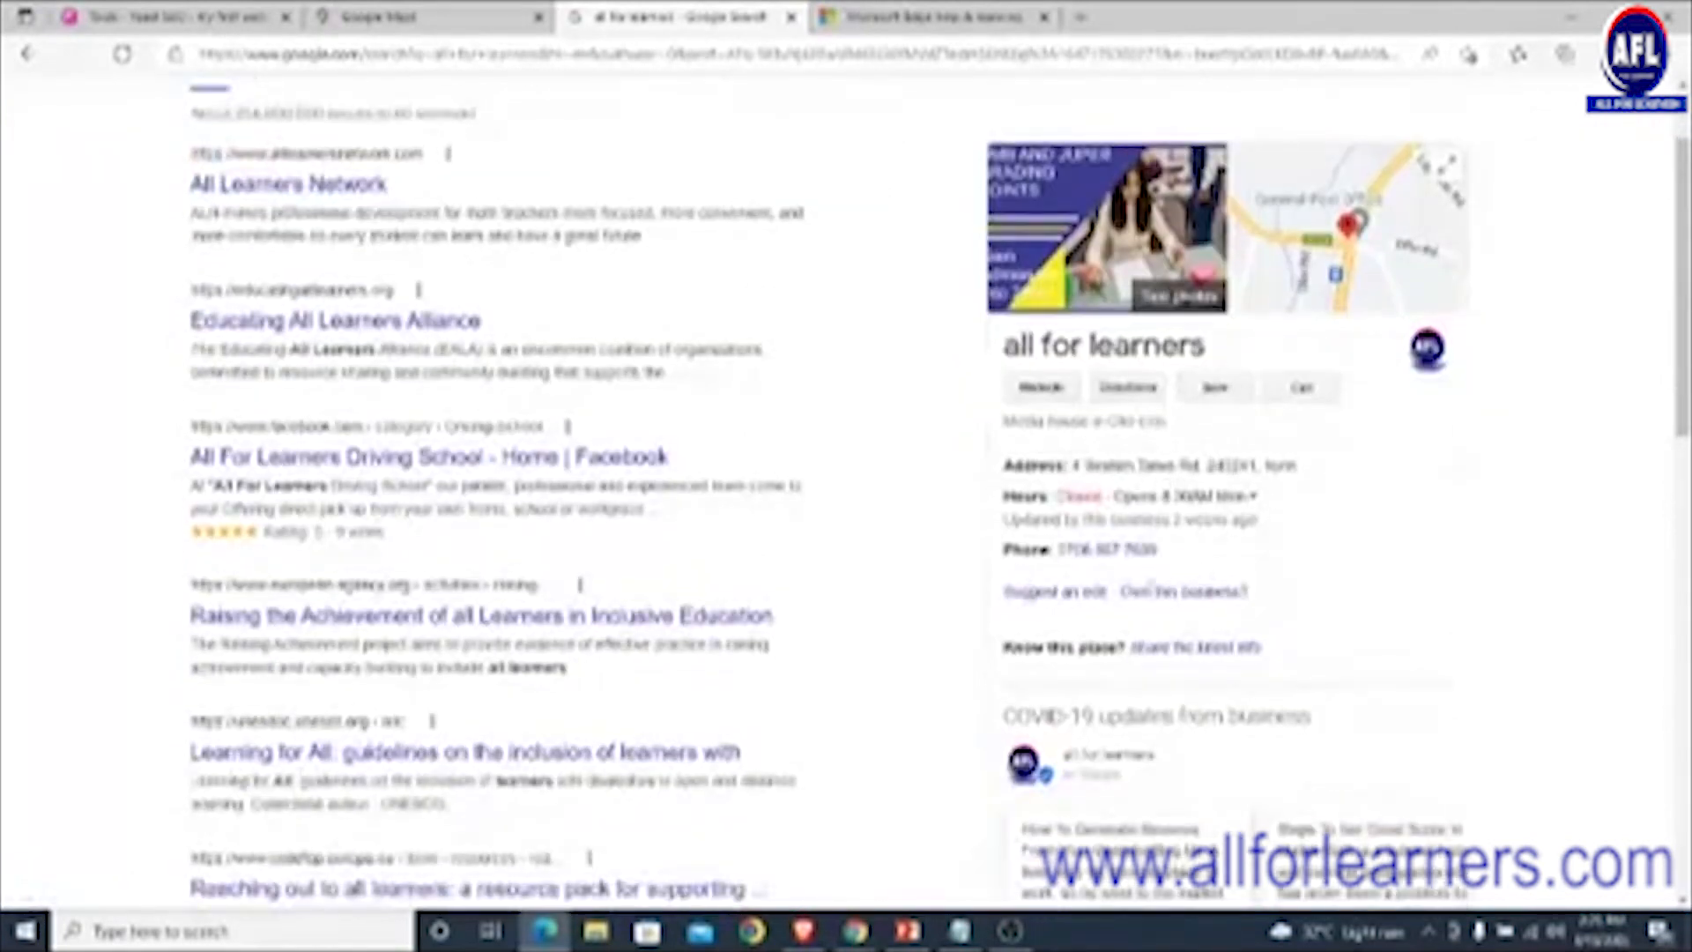
pyautogui.rightClick(1042, 394)
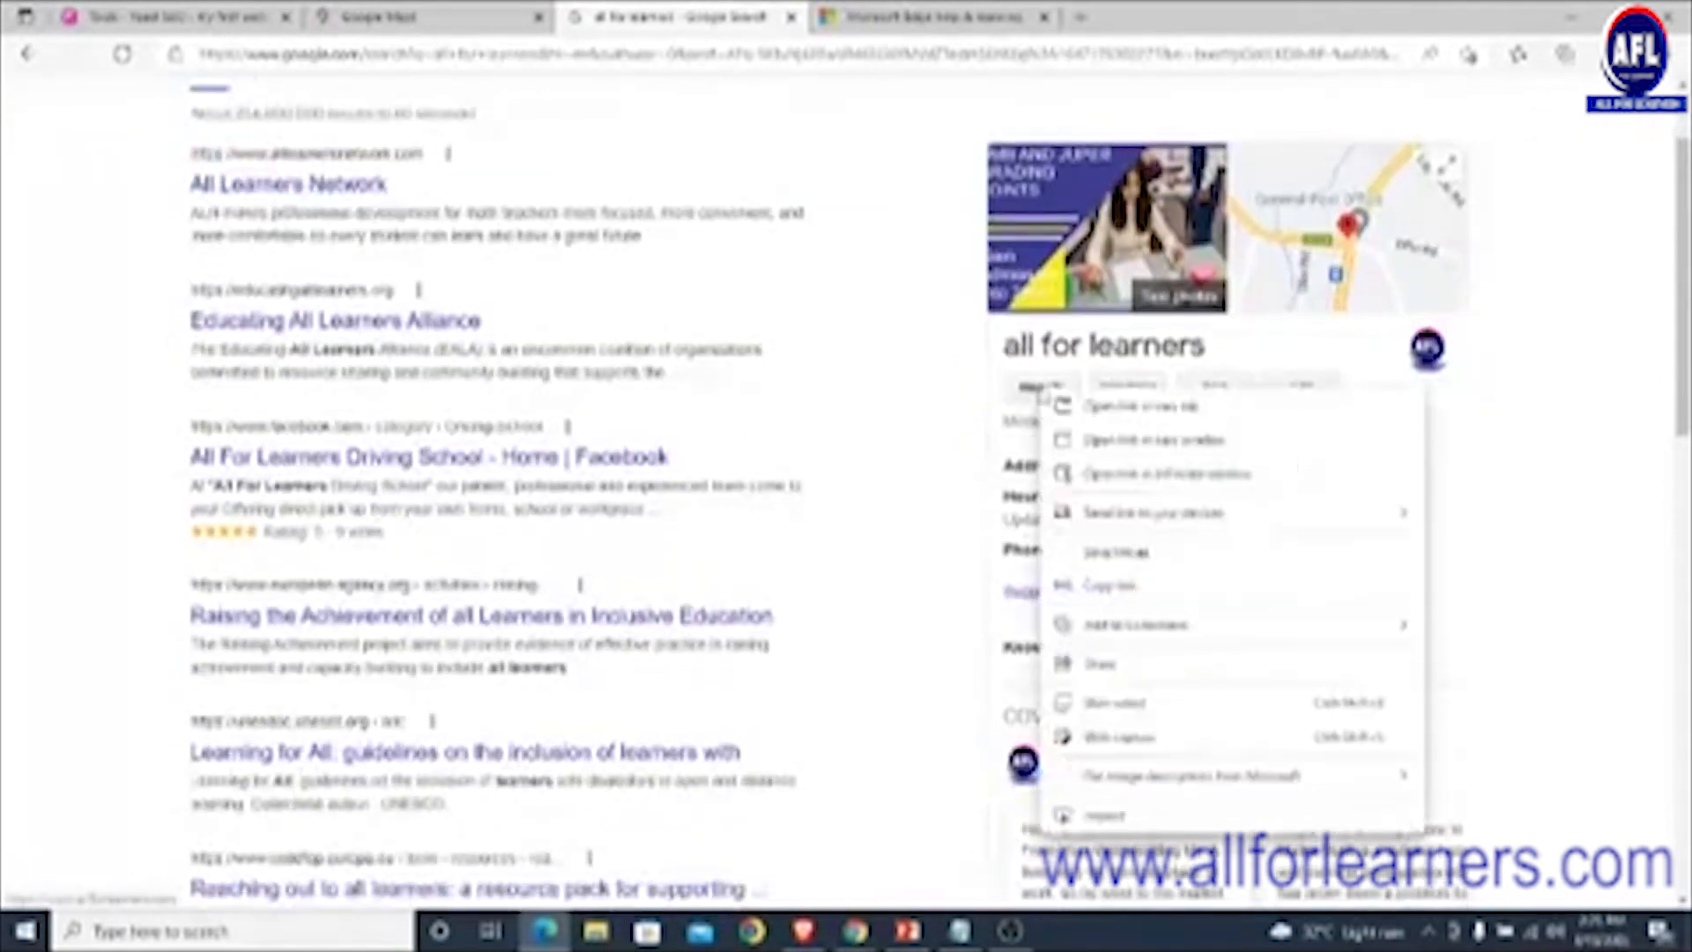
# - Open the All for Learners website in a new tab, browse it, then return to the results
pyautogui.click(1091, 407)
pyautogui.click(974, 26)
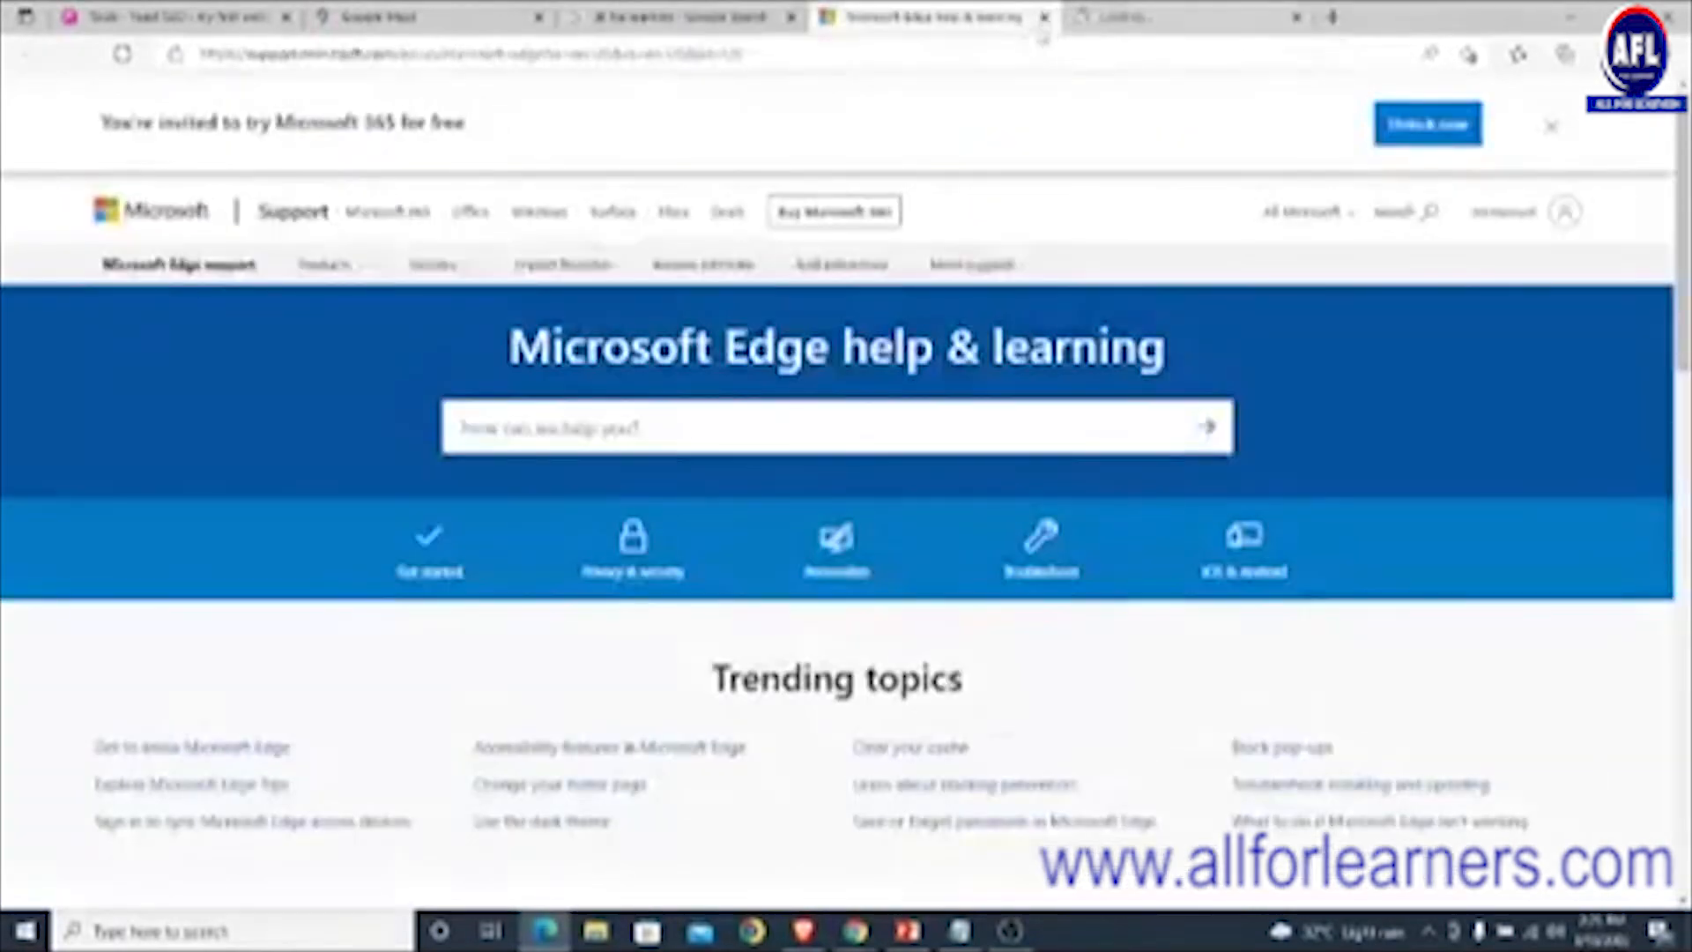
pyautogui.click(1043, 17)
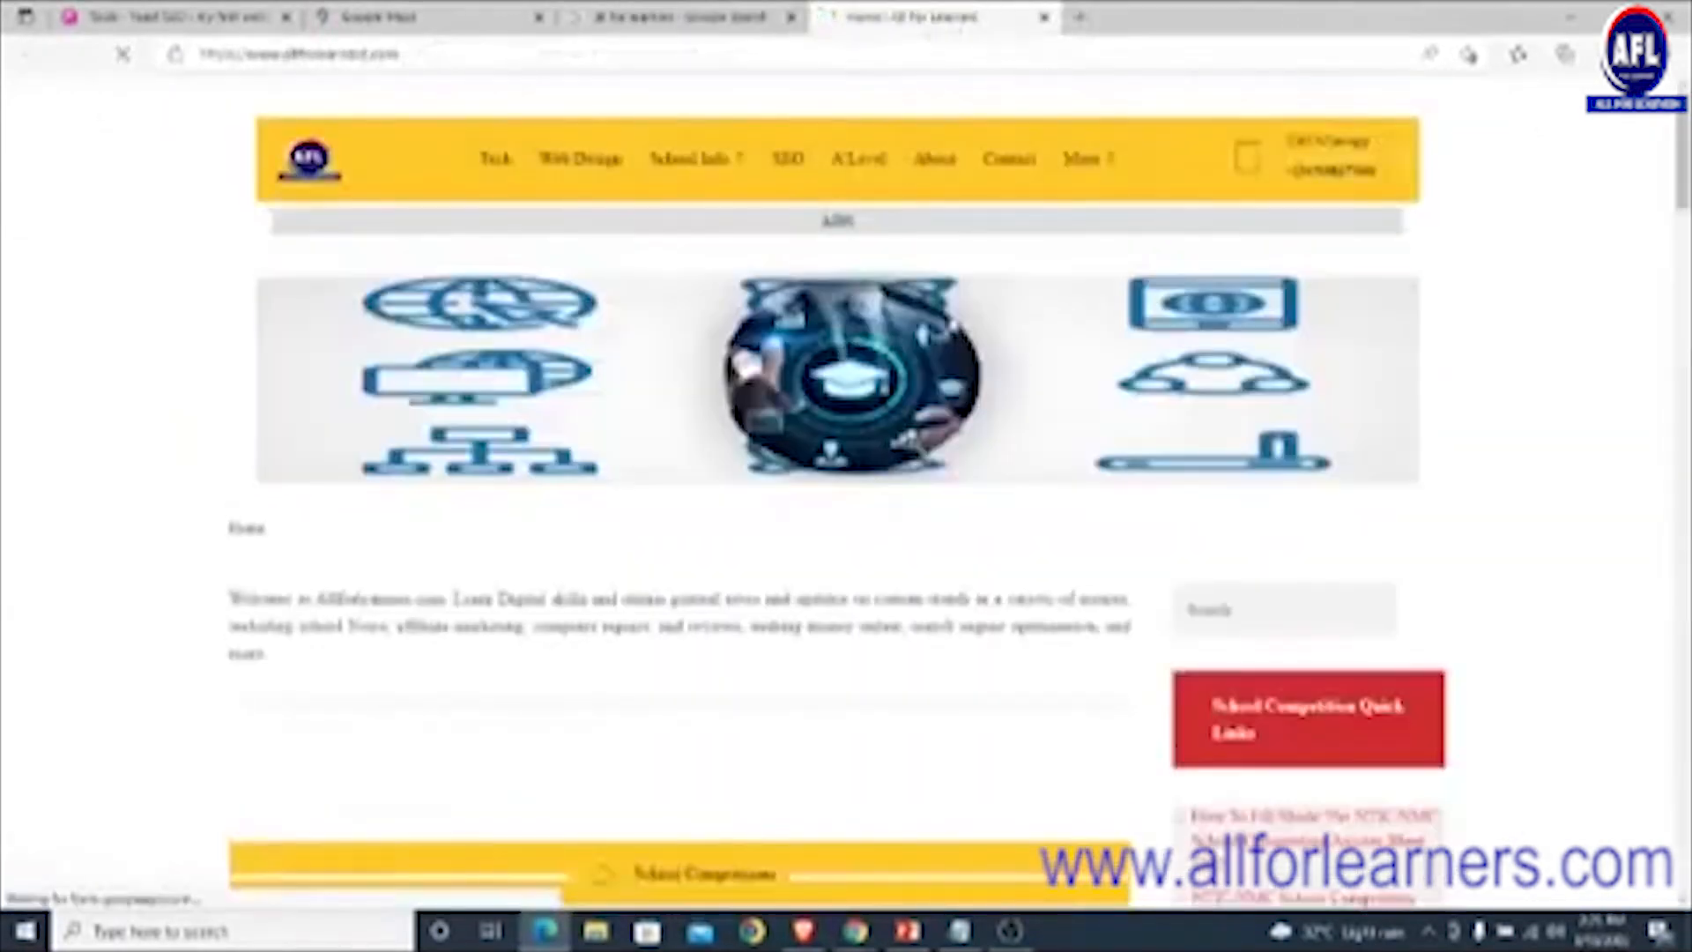
pyautogui.scroll(-10, 971, 328)
pyautogui.scroll(15, 973, 340)
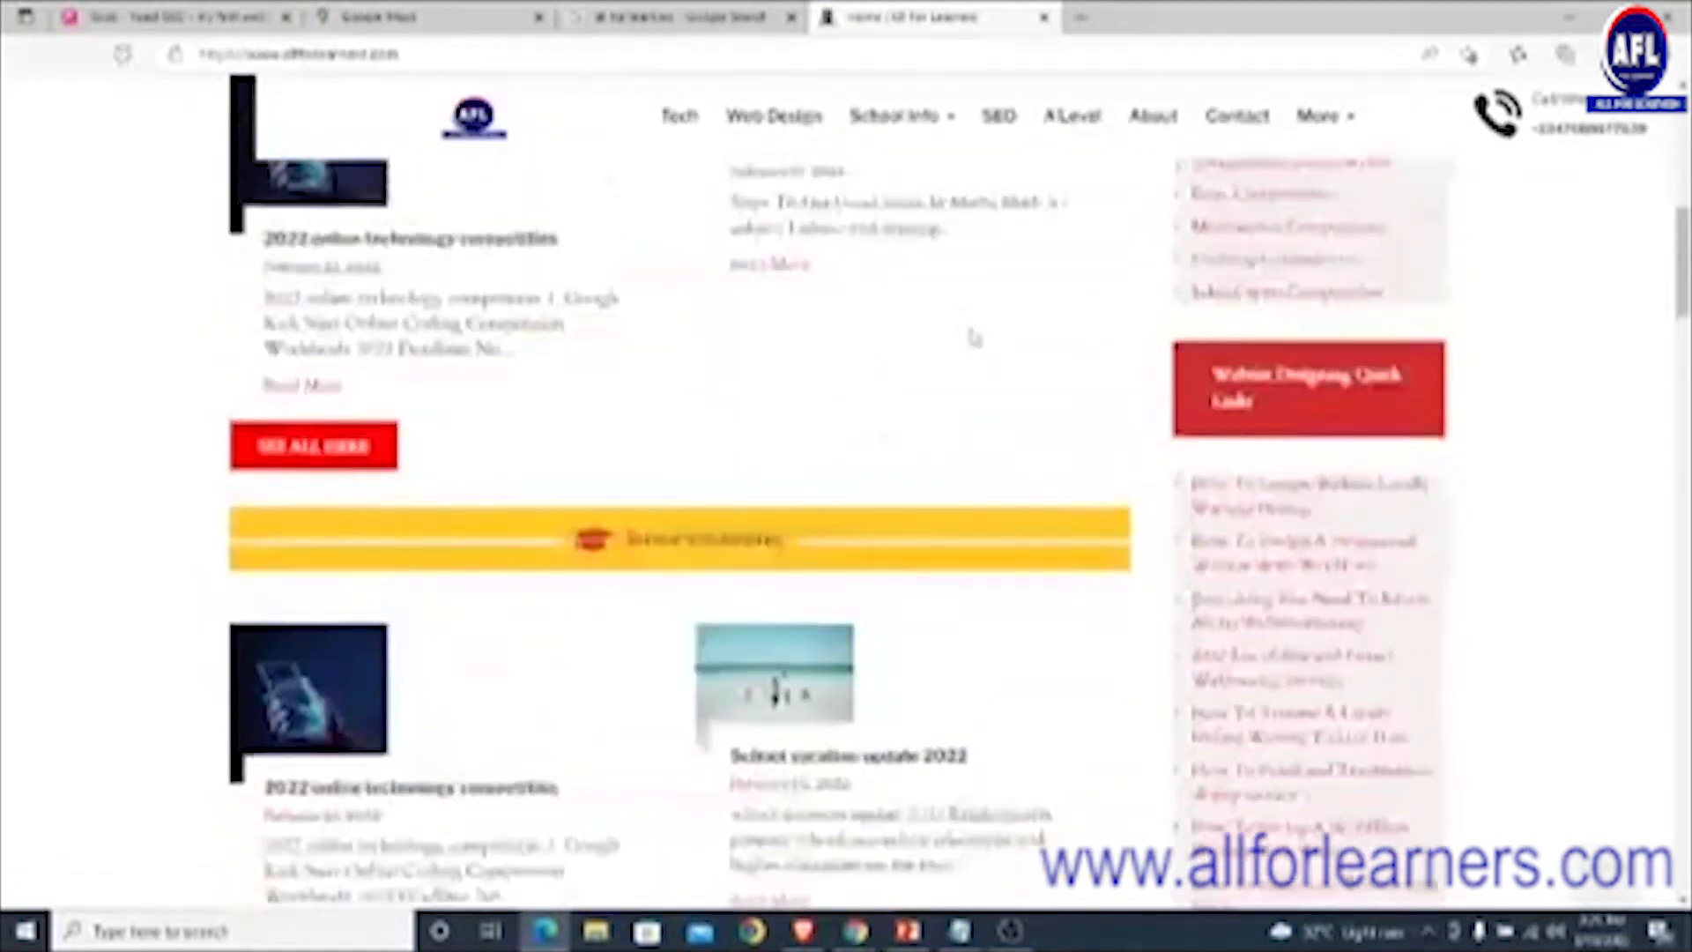
pyautogui.click(685, 18)
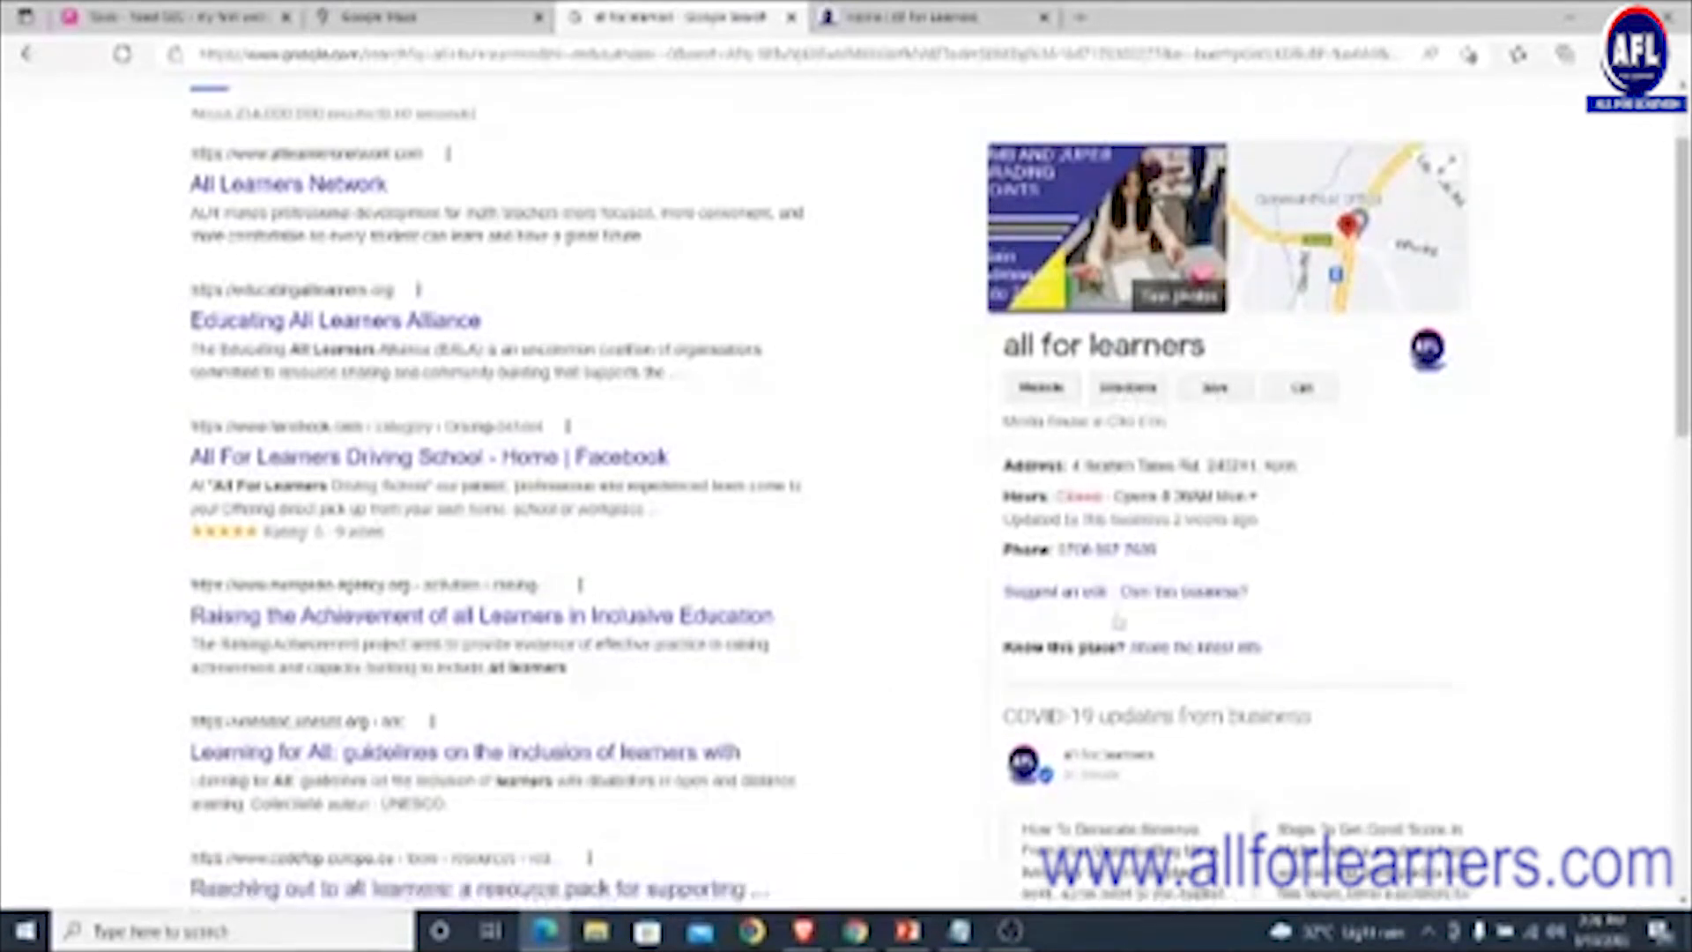
# - Browse All for Learners' update posts with the carousel arrows, then resume the PowerPoint slide after 'Phone number'
pyautogui.scroll(-3, 1118, 617)
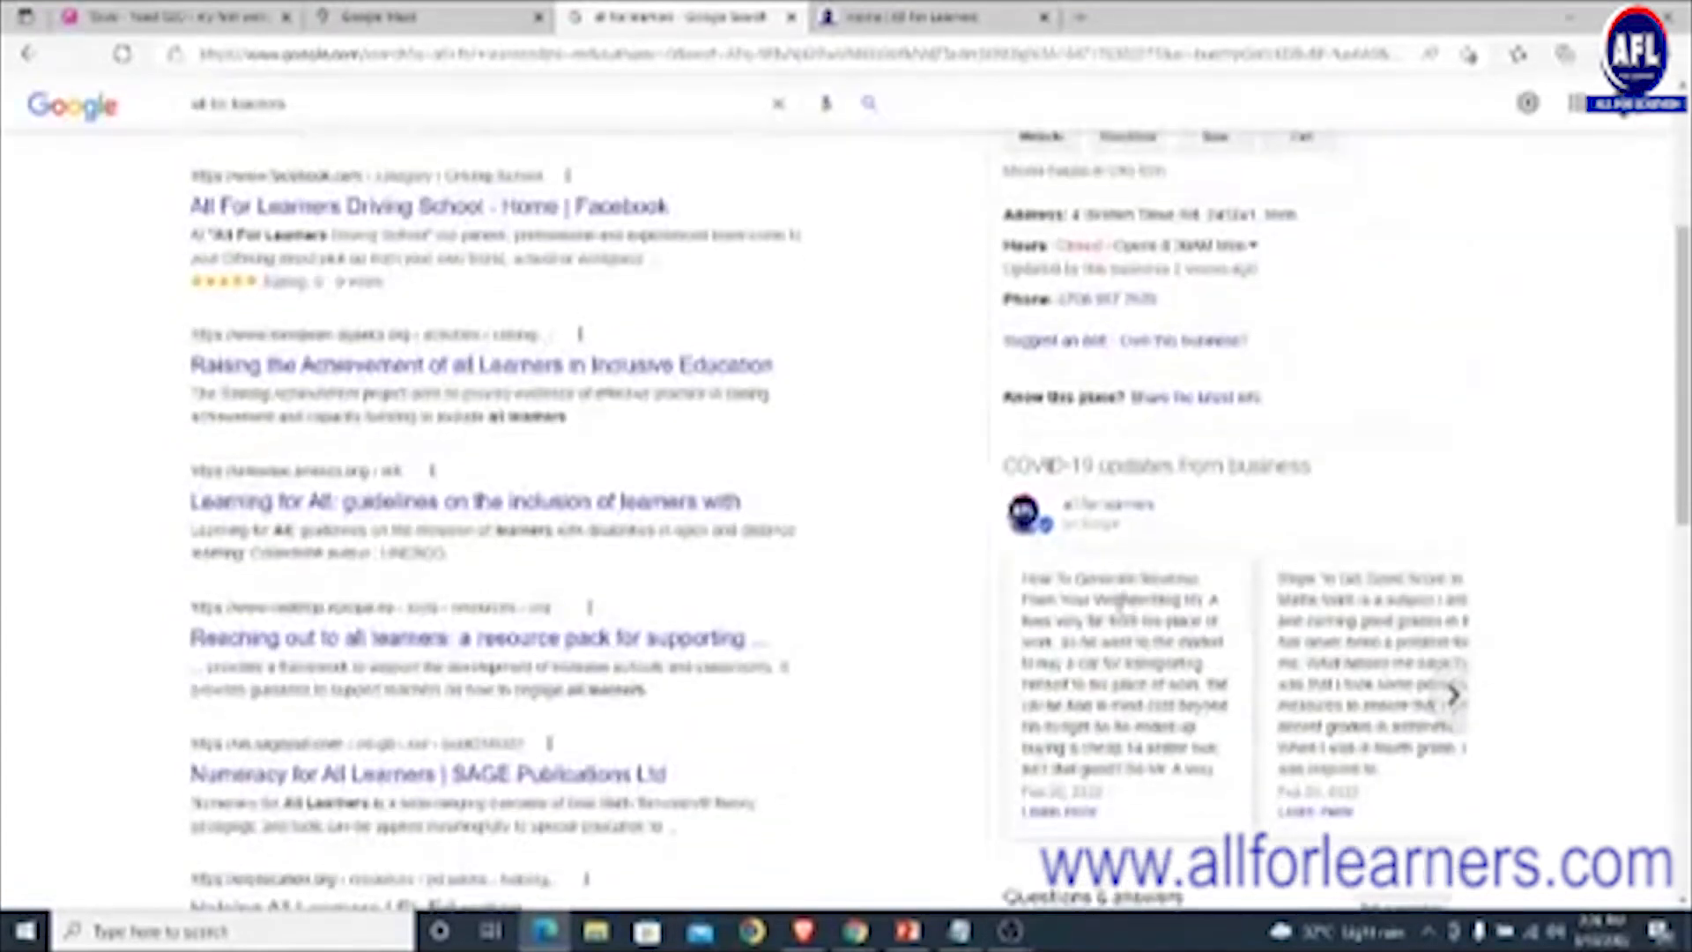
pyautogui.scroll(-2, 1119, 602)
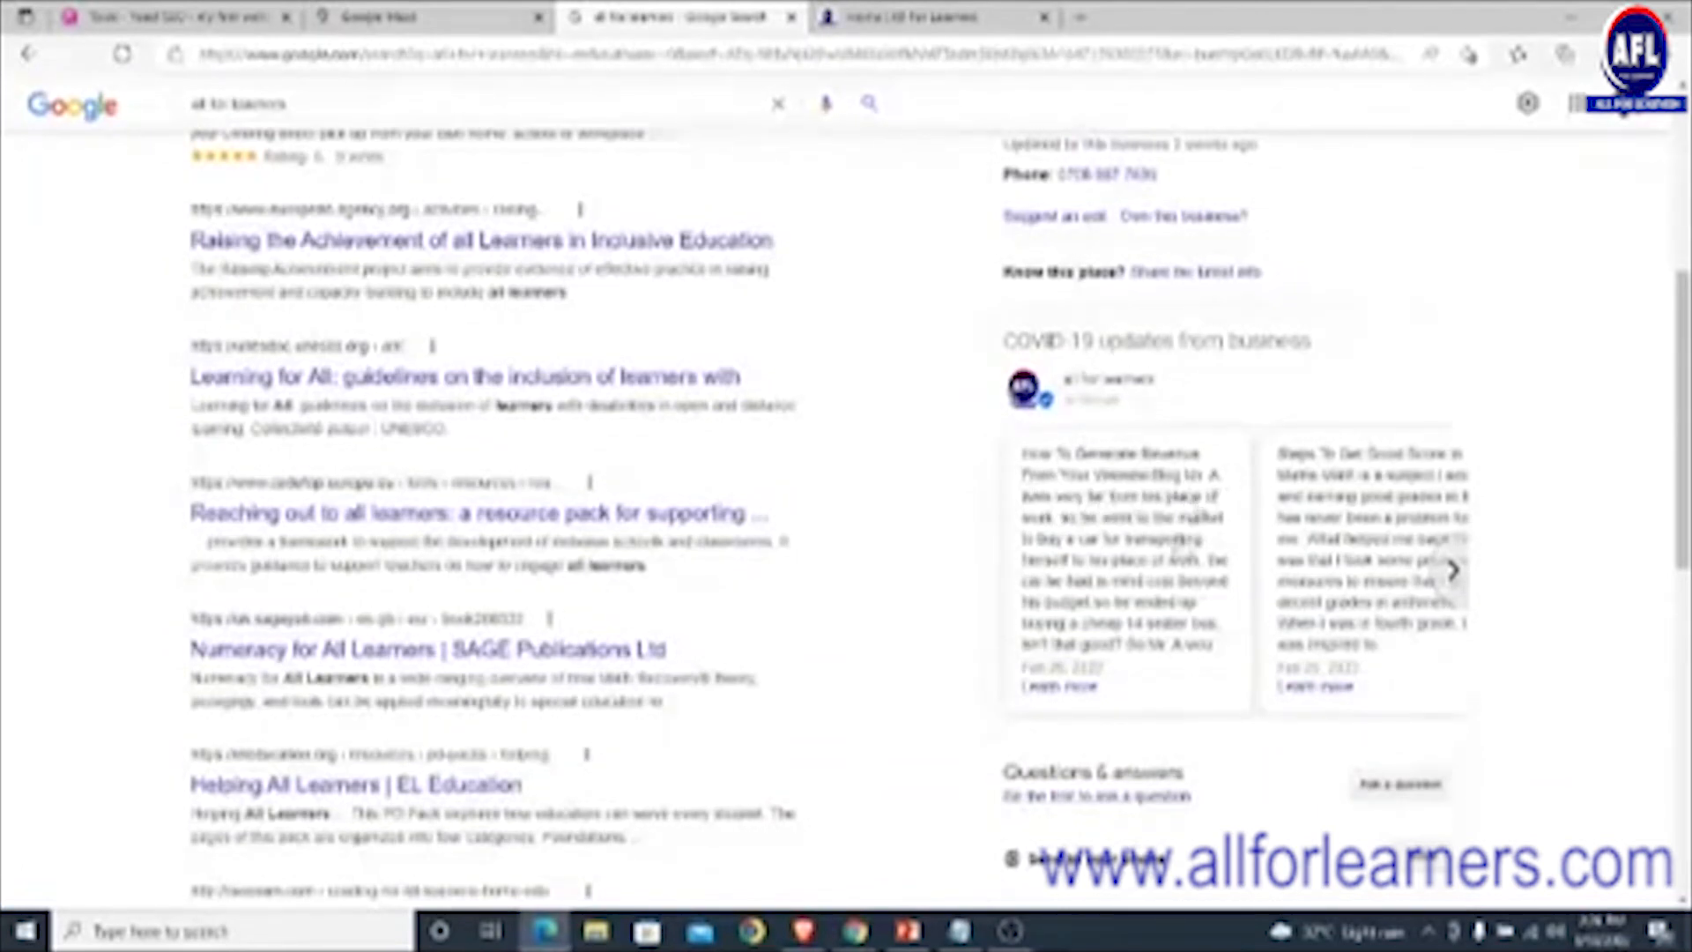
pyautogui.click(1454, 573)
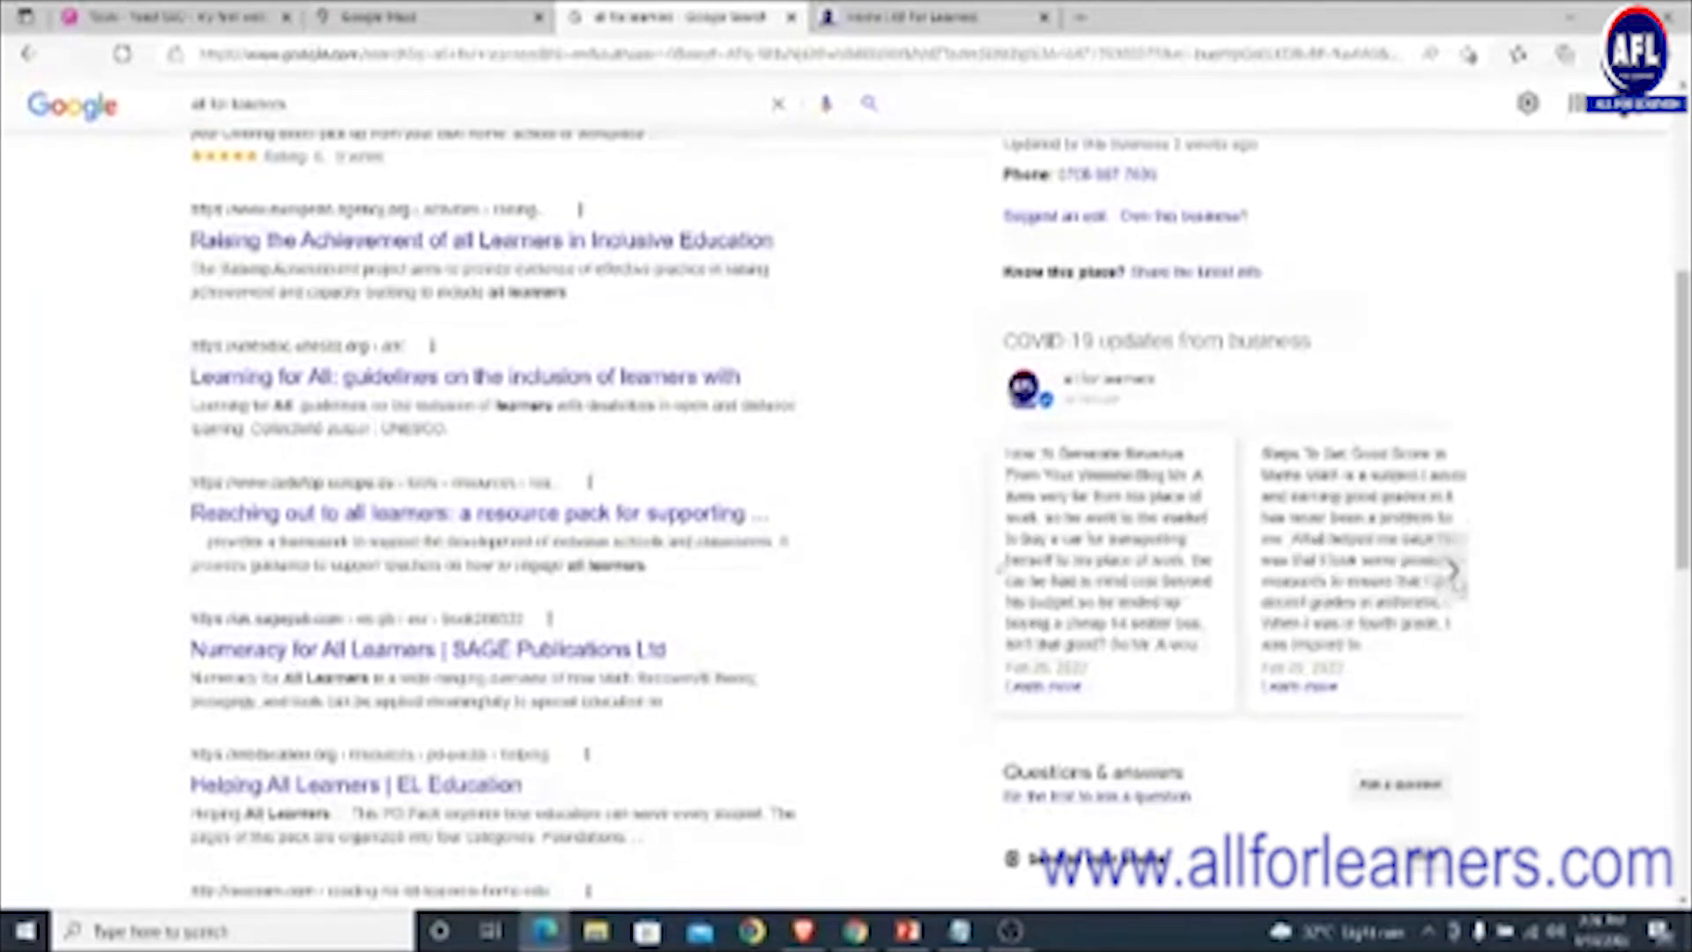
pyautogui.click(1002, 573)
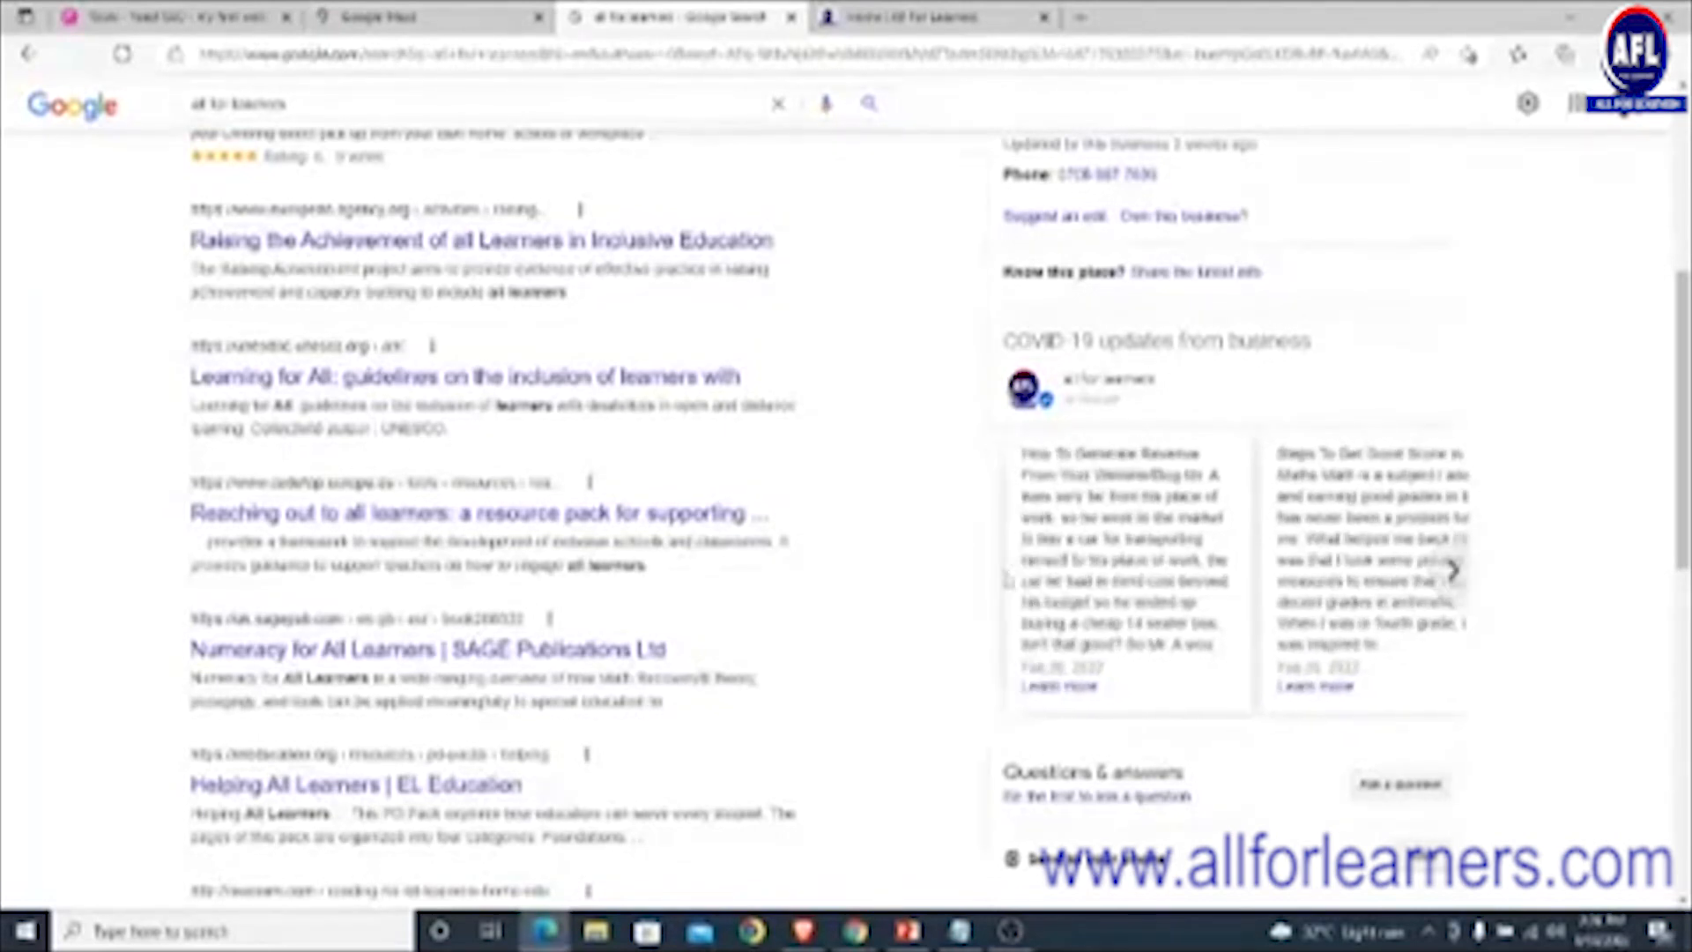
pyautogui.scroll(-2, 1002, 573)
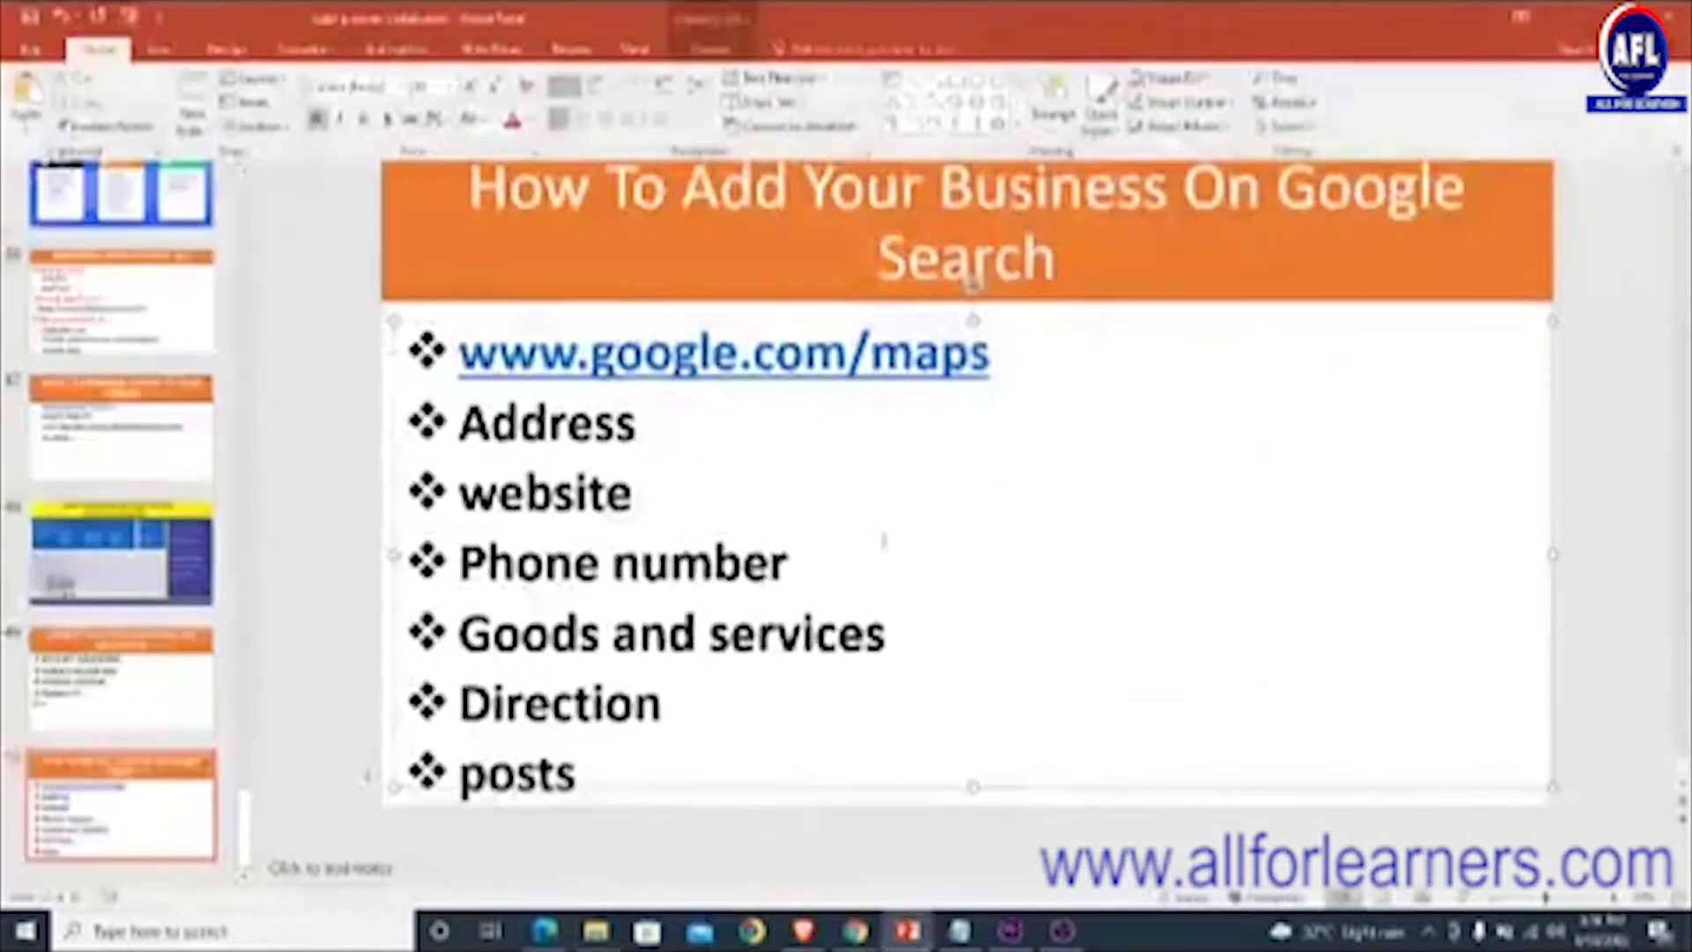
pyautogui.click(883, 540)
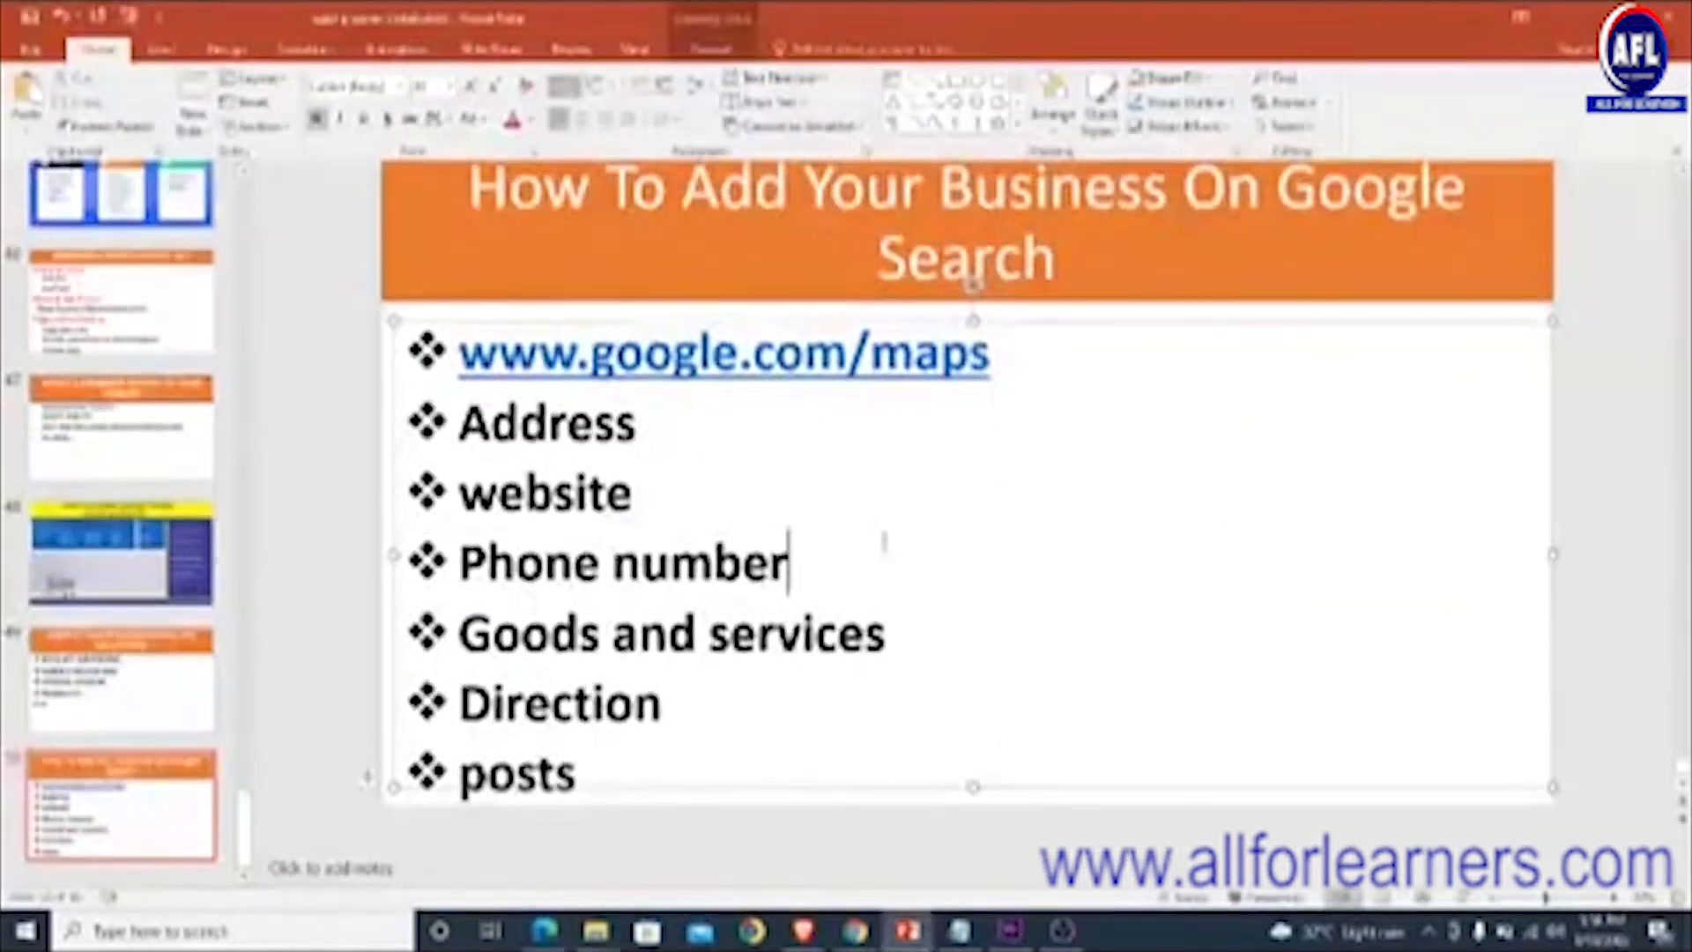